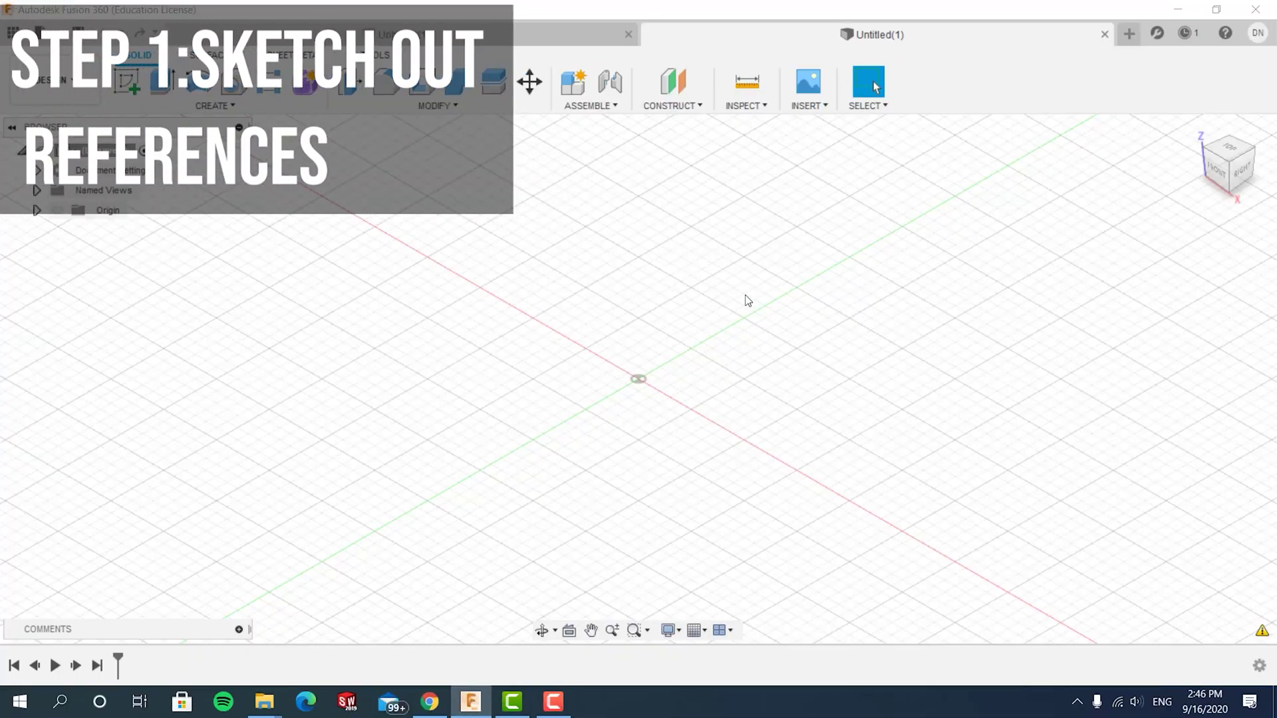
# Step: Start a sketch on the front plane and draw a 10000 mm horizontal line from the origin in the negative X direction
pyautogui.click(116, 94)
pyautogui.click(669, 372)
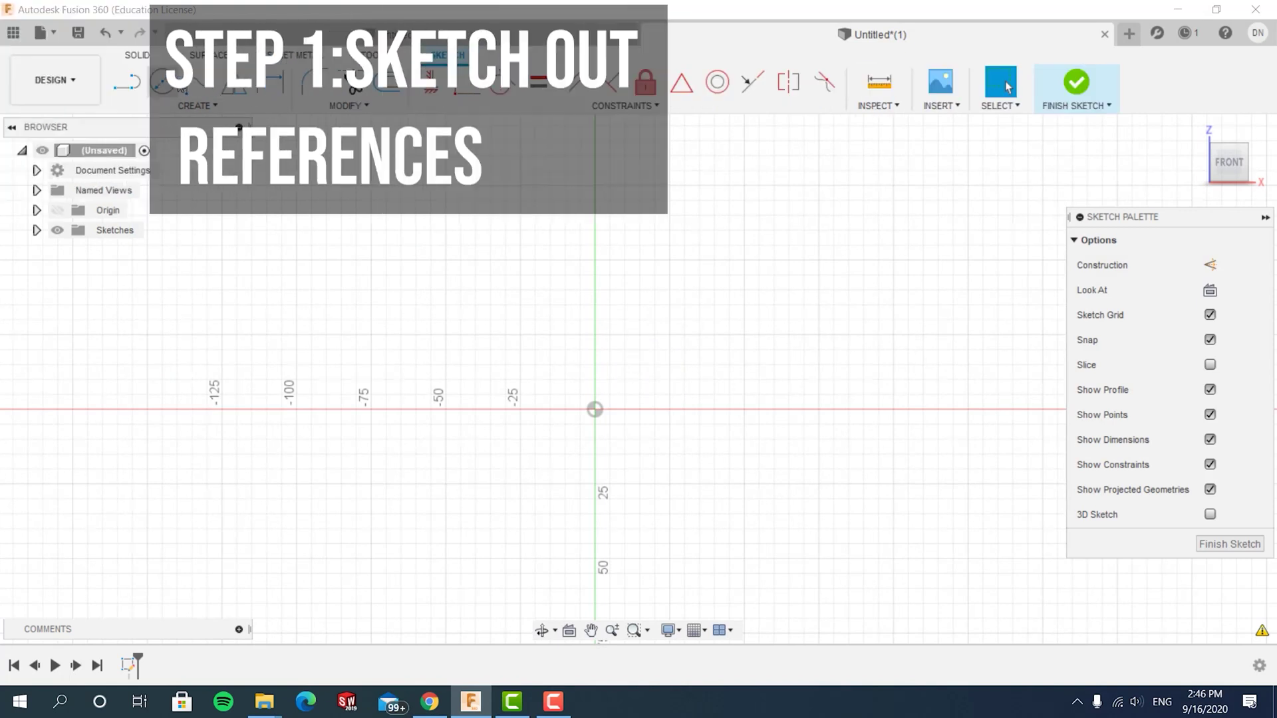
pyautogui.click(126, 81)
pyautogui.click(596, 410)
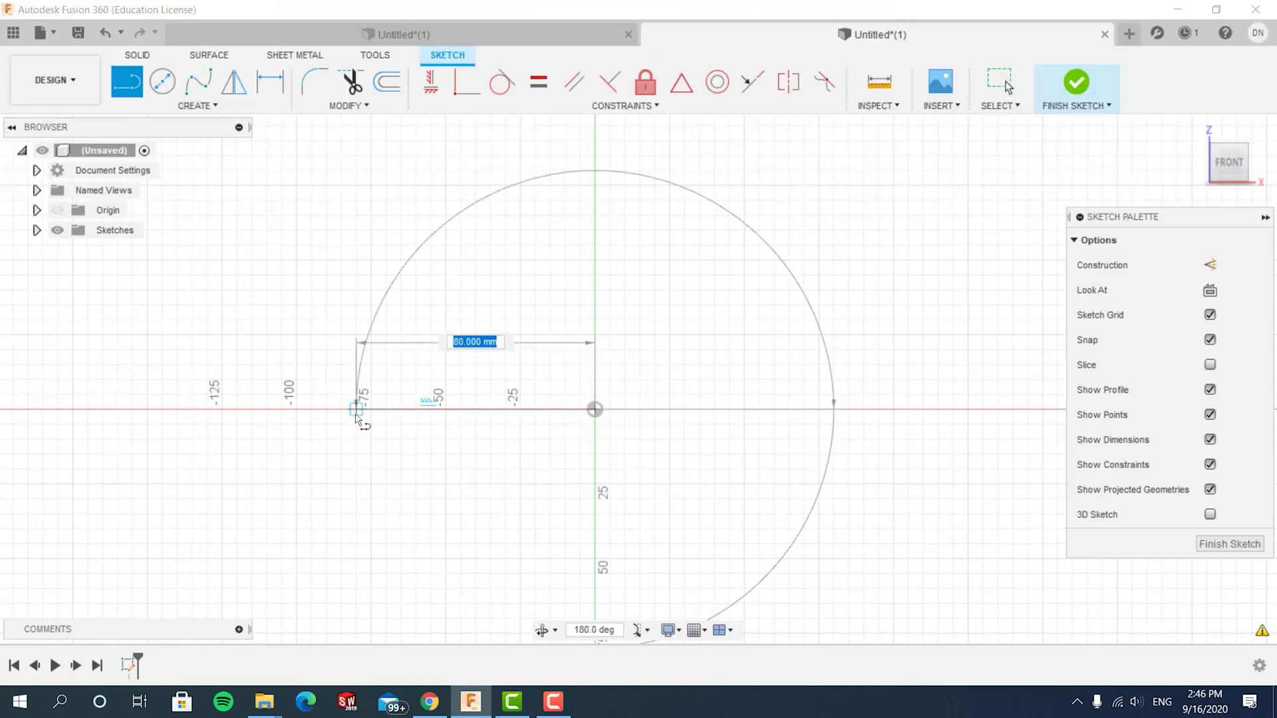
pyautogui.write('10000')
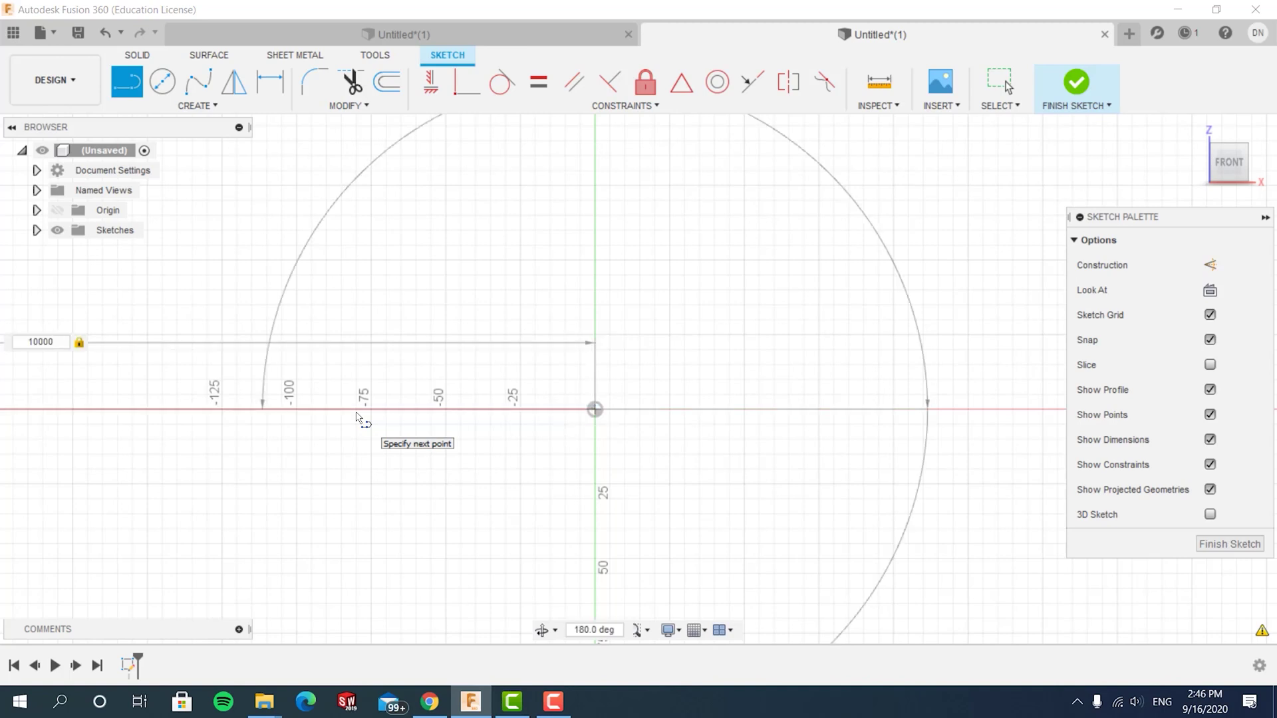
pyautogui.press('Return')
# Step: Move the length dimension of the horizontal line below the line
pyautogui.scroll(-8, 358, 415)
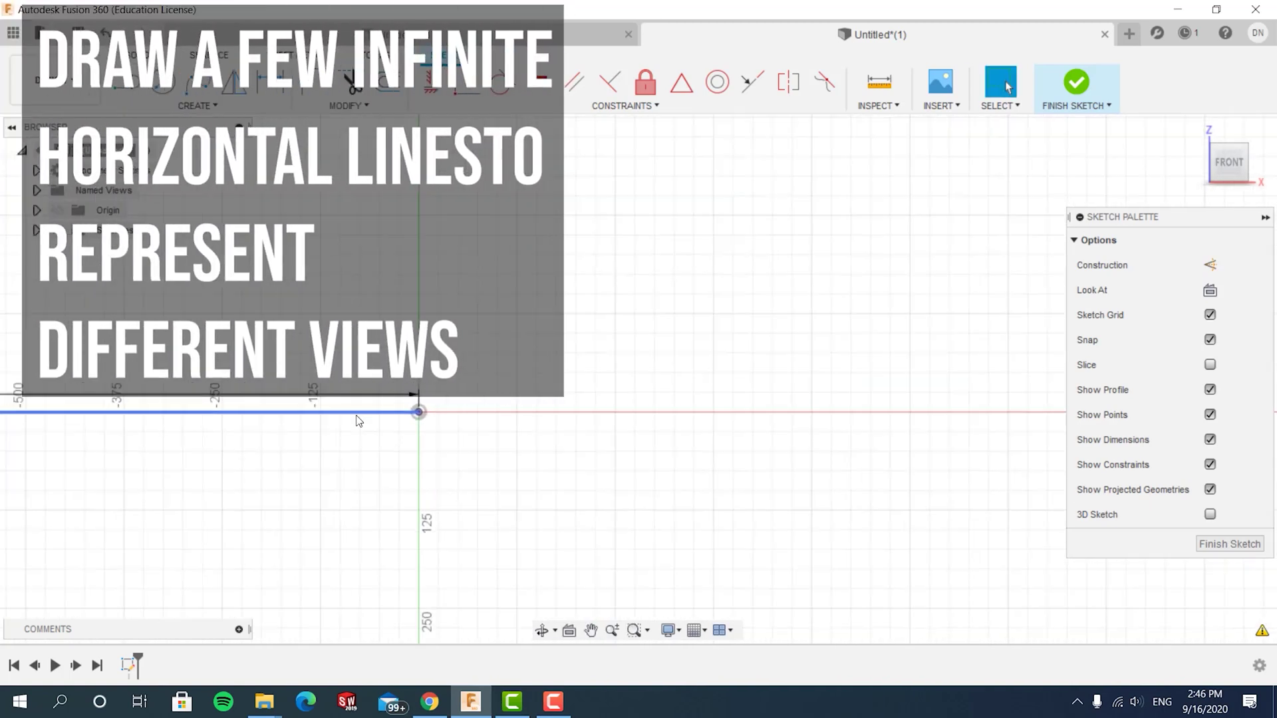
pyautogui.moveTo(359, 413); pyautogui.dragTo(791, 378, button='middle')
pyautogui.scroll(-10, 572, 419)
pyautogui.moveTo(513, 456); pyautogui.dragTo(929, 405, button='middle')
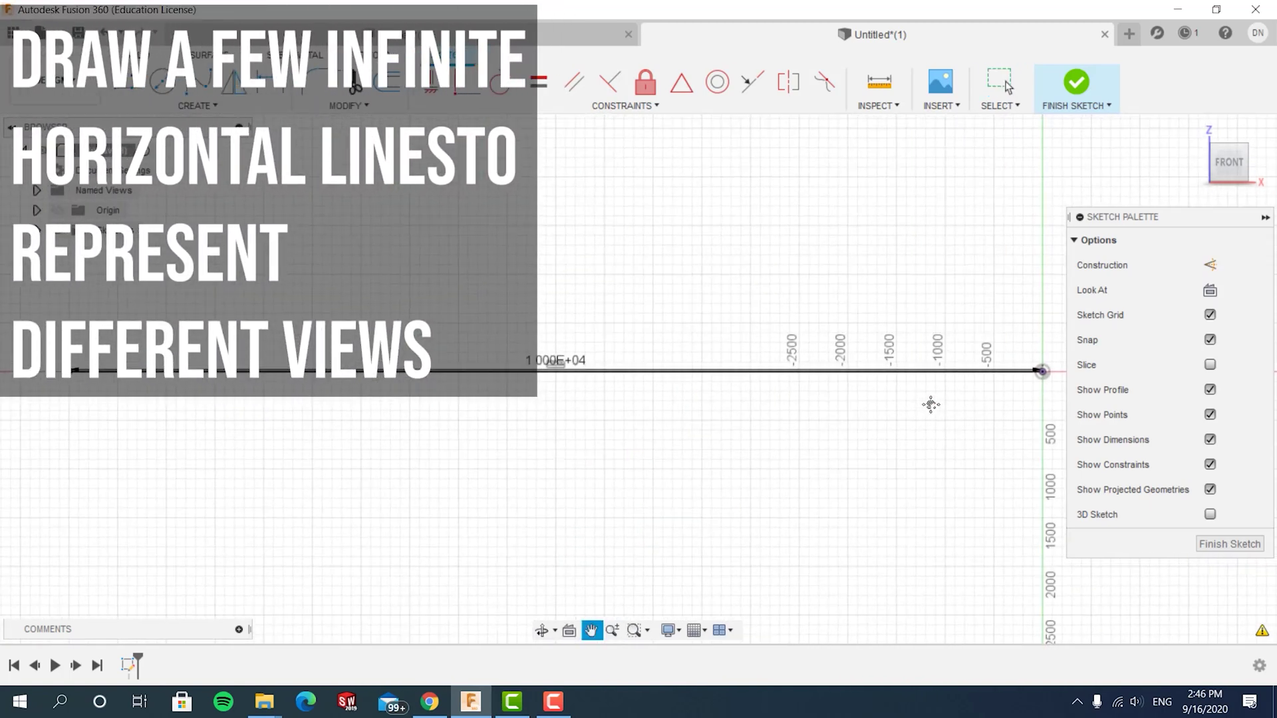
pyautogui.scroll(-1, 814, 368)
pyautogui.moveTo(605, 370); pyautogui.dragTo(602, 452)
pyautogui.moveTo(666, 388); pyautogui.dragTo(645, 412, button='middle')
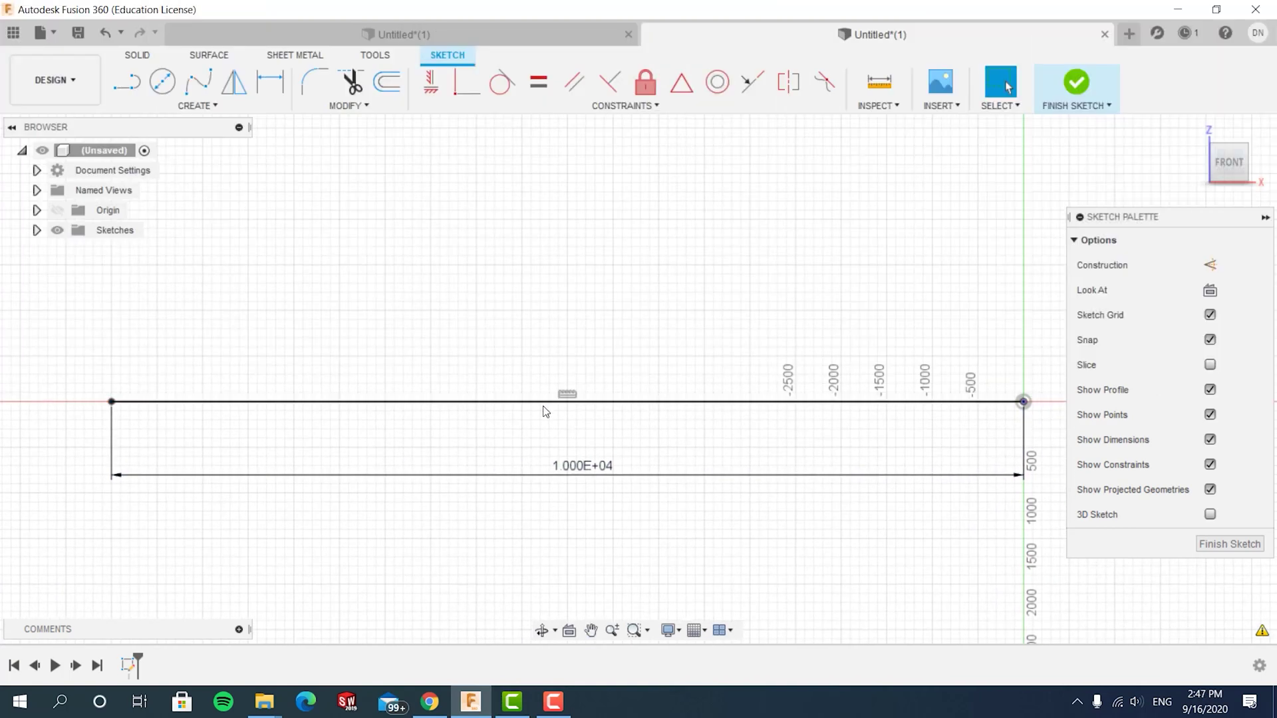
# Step: Create a rectangular pattern of the horizontal line in the vertical direction with quantity 3 and an extent distance of -8m
pyautogui.click(486, 402)
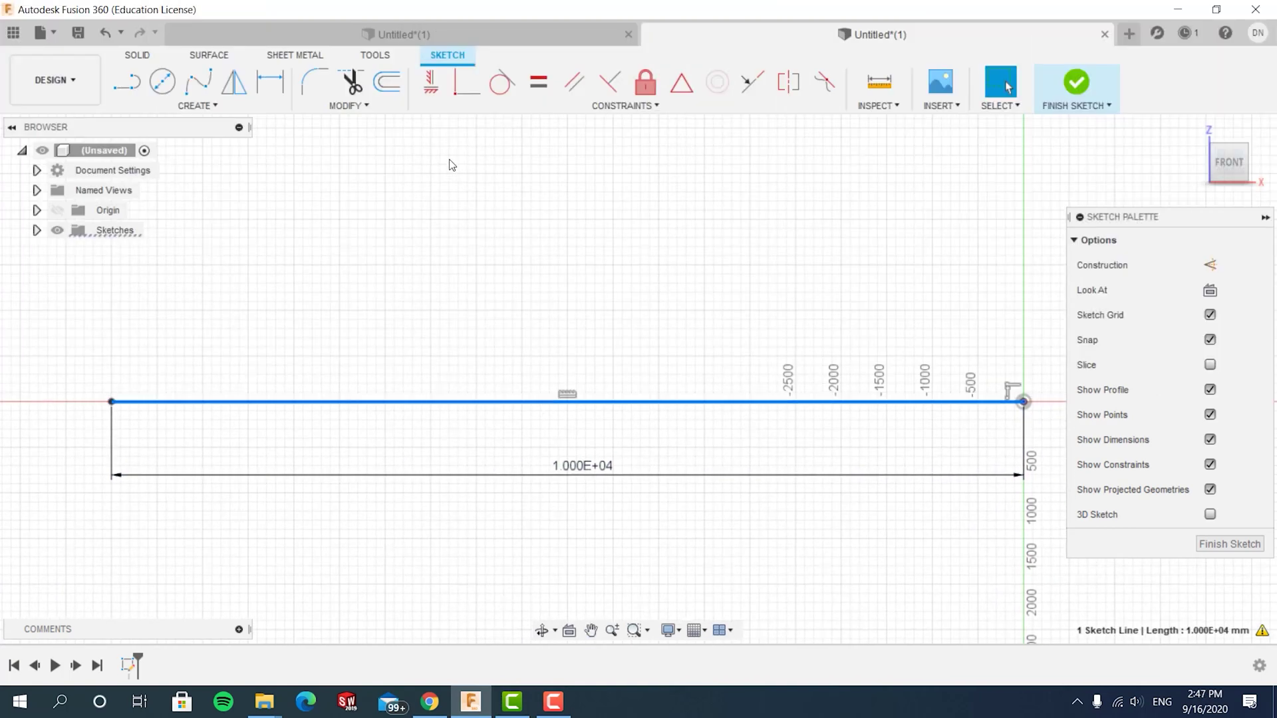
pyautogui.click(197, 105)
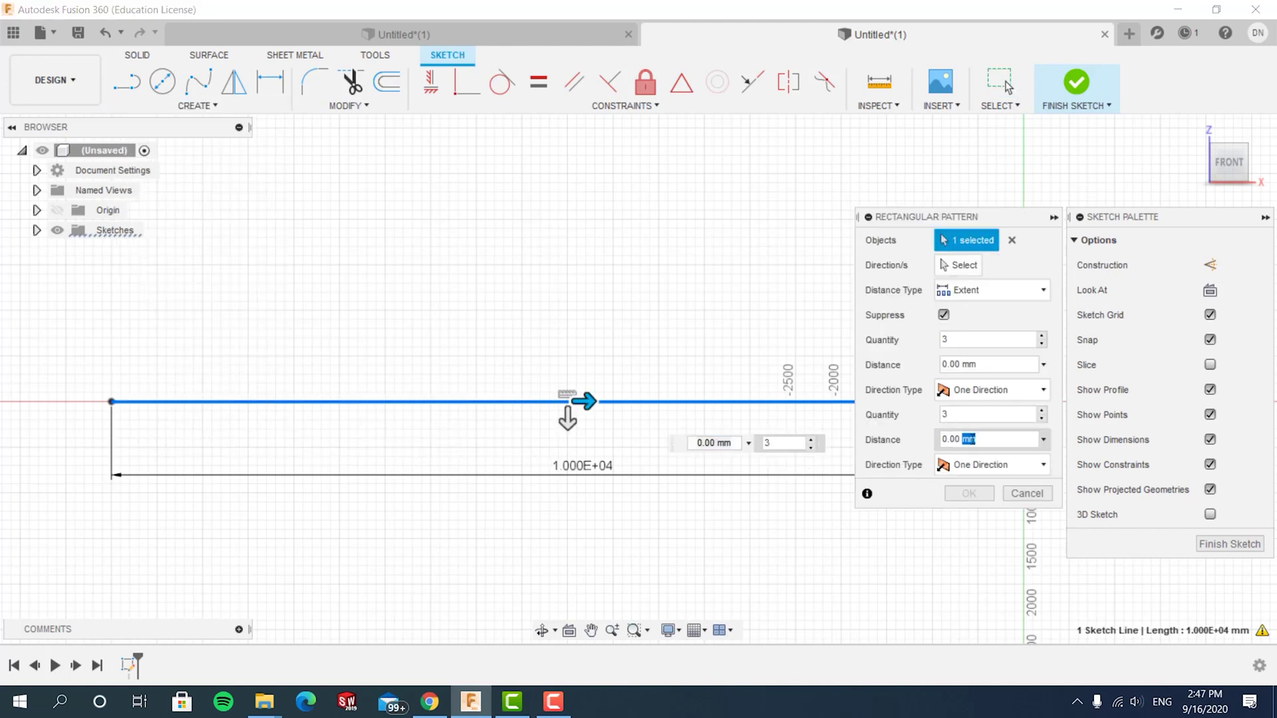
pyautogui.click(972, 441)
pyautogui.write('-8m')
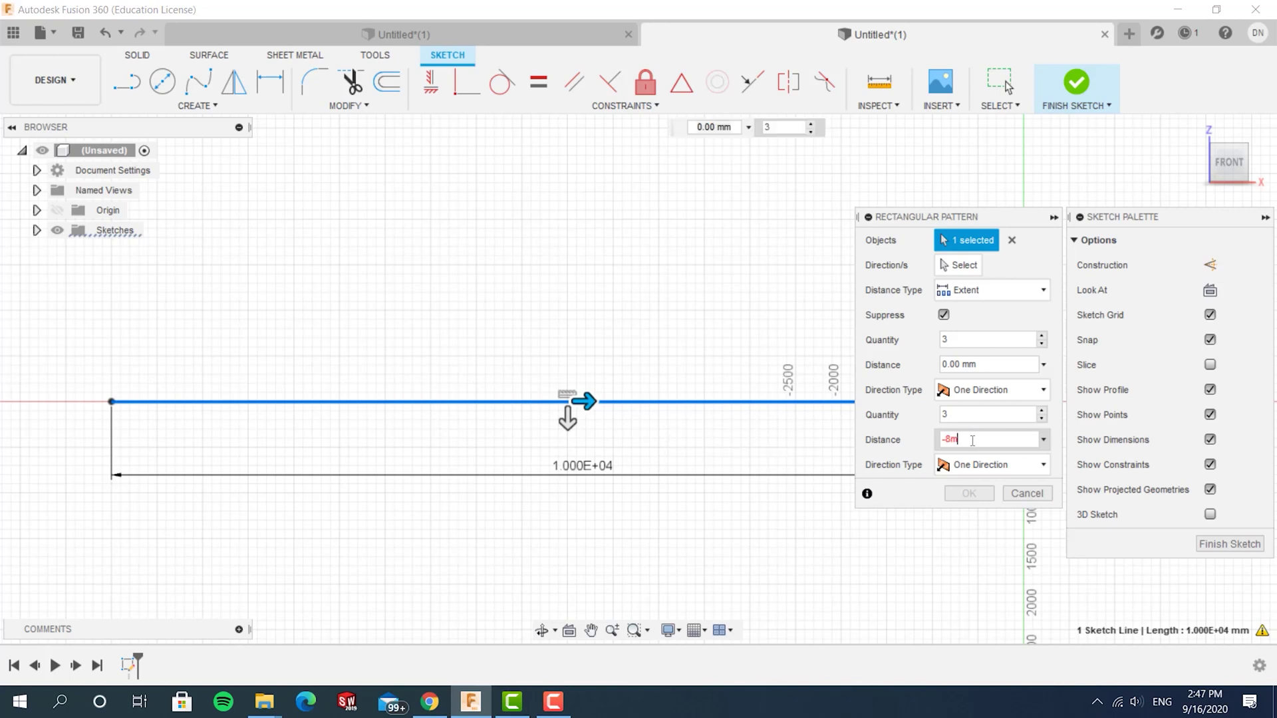
pyautogui.click(969, 493)
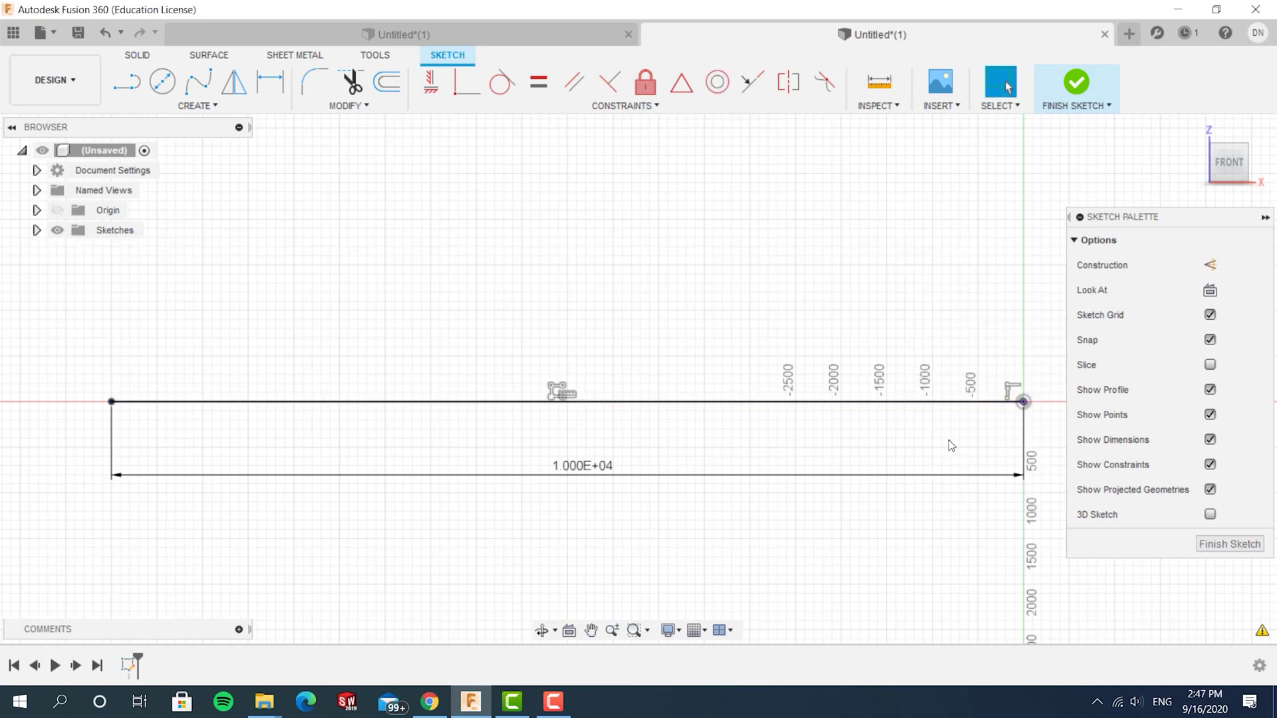
pyautogui.scroll(-5, 949, 442)
pyautogui.moveTo(863, 302)
pyautogui.mouseDown(button='middle')
pyautogui.moveTo(778, 471)
pyautogui.moveTo(738, 434)
pyautogui.mouseUp(button='middle')
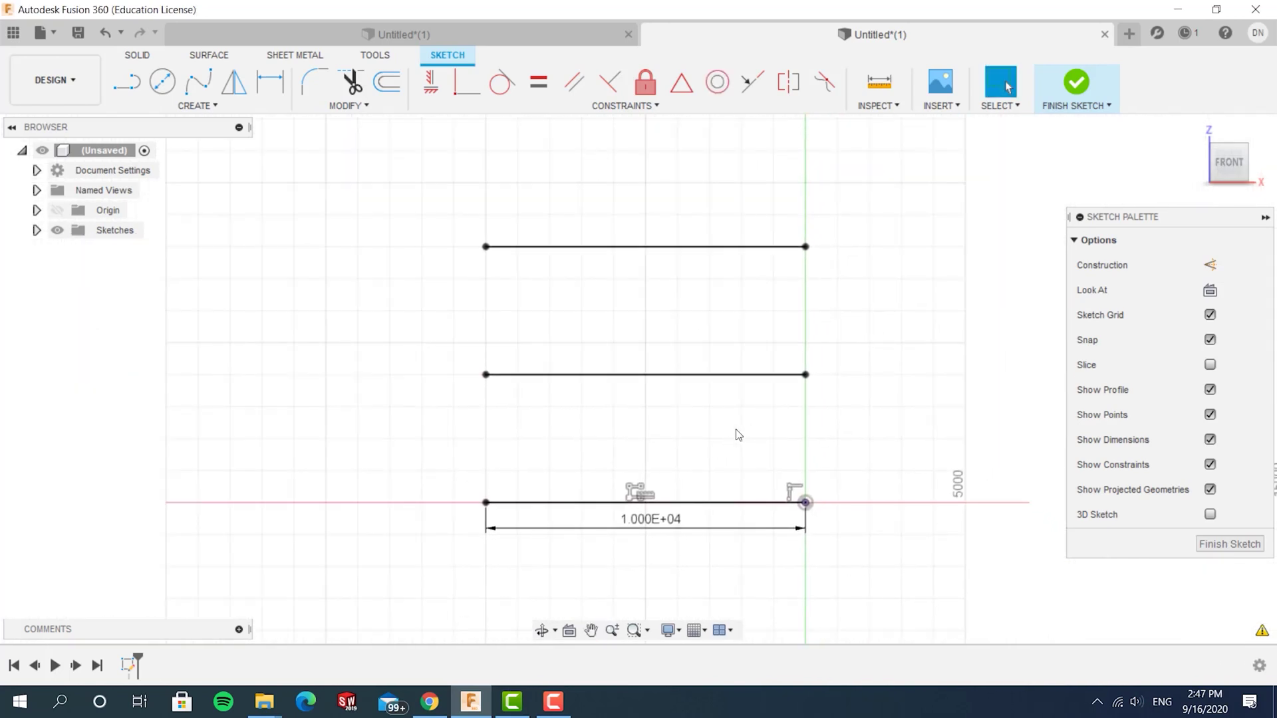
# Step: Draw three construction lines forming an upright rectangle about 400 mm wide on the far-left end of the bottom horizontal line
pyautogui.scroll(5, 573, 463)
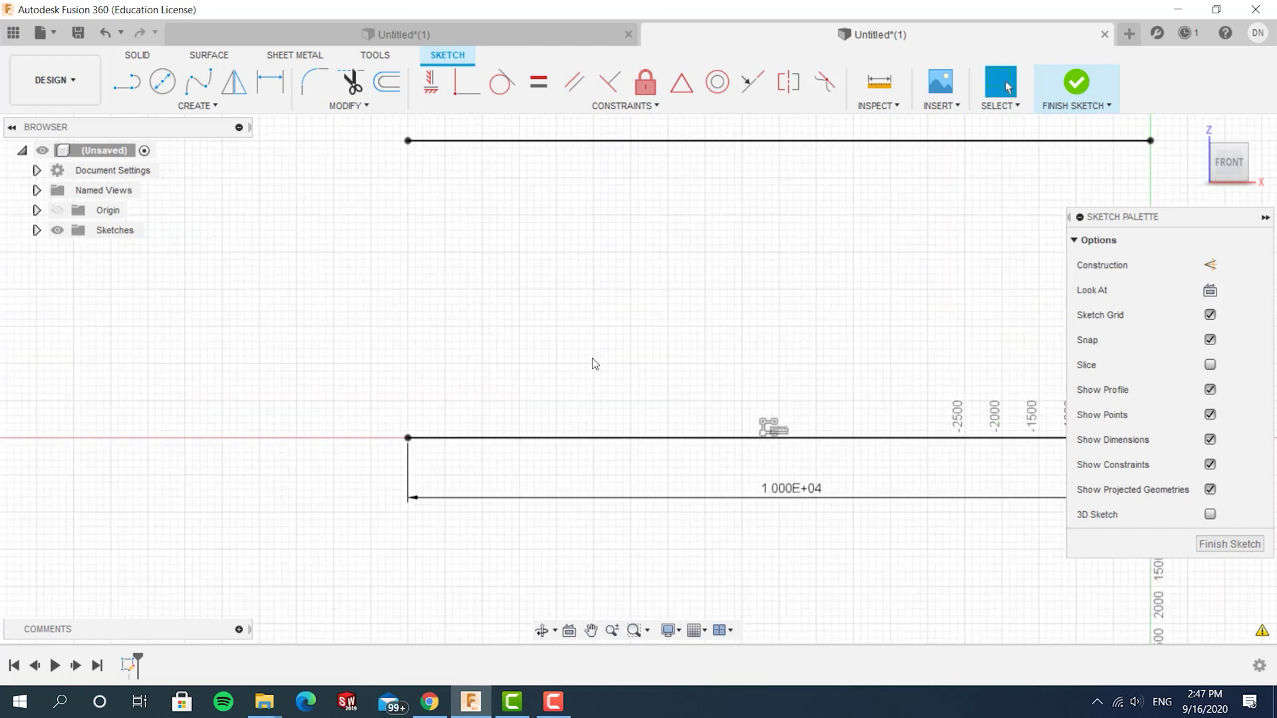
pyautogui.click(122, 87)
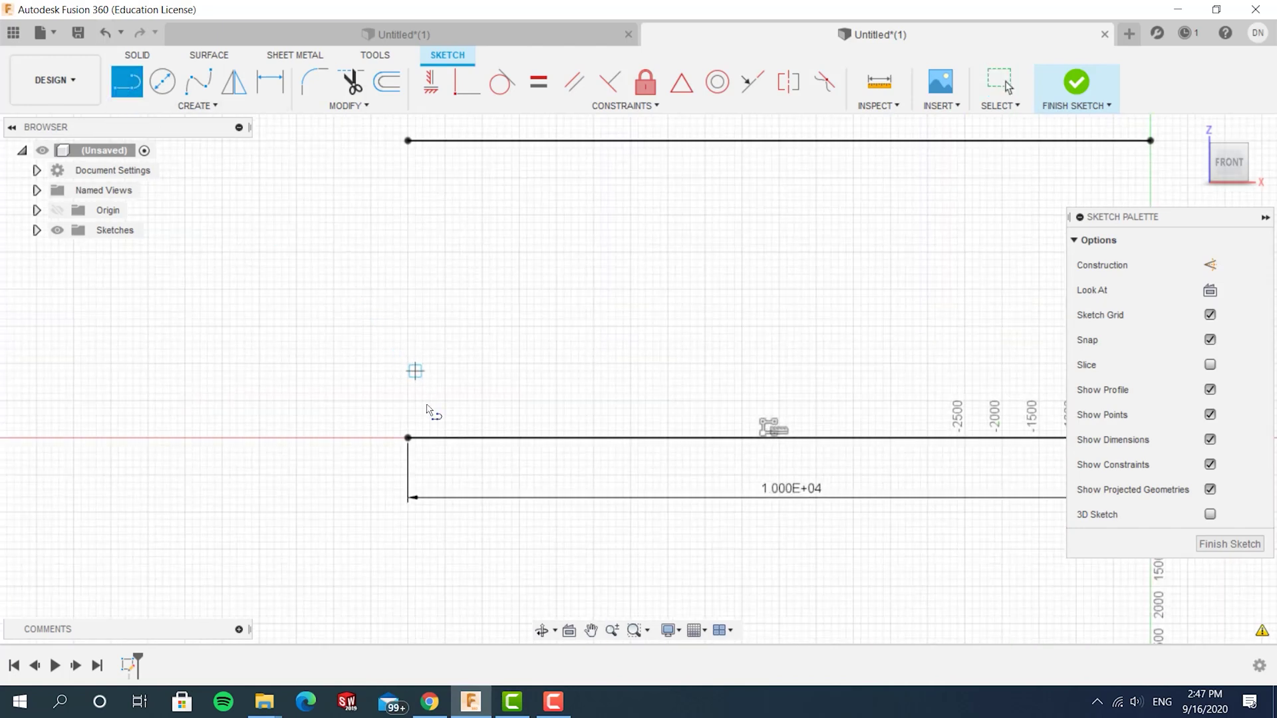
pyautogui.press('x')
pyautogui.click(408, 437)
pyautogui.click(408, 327)
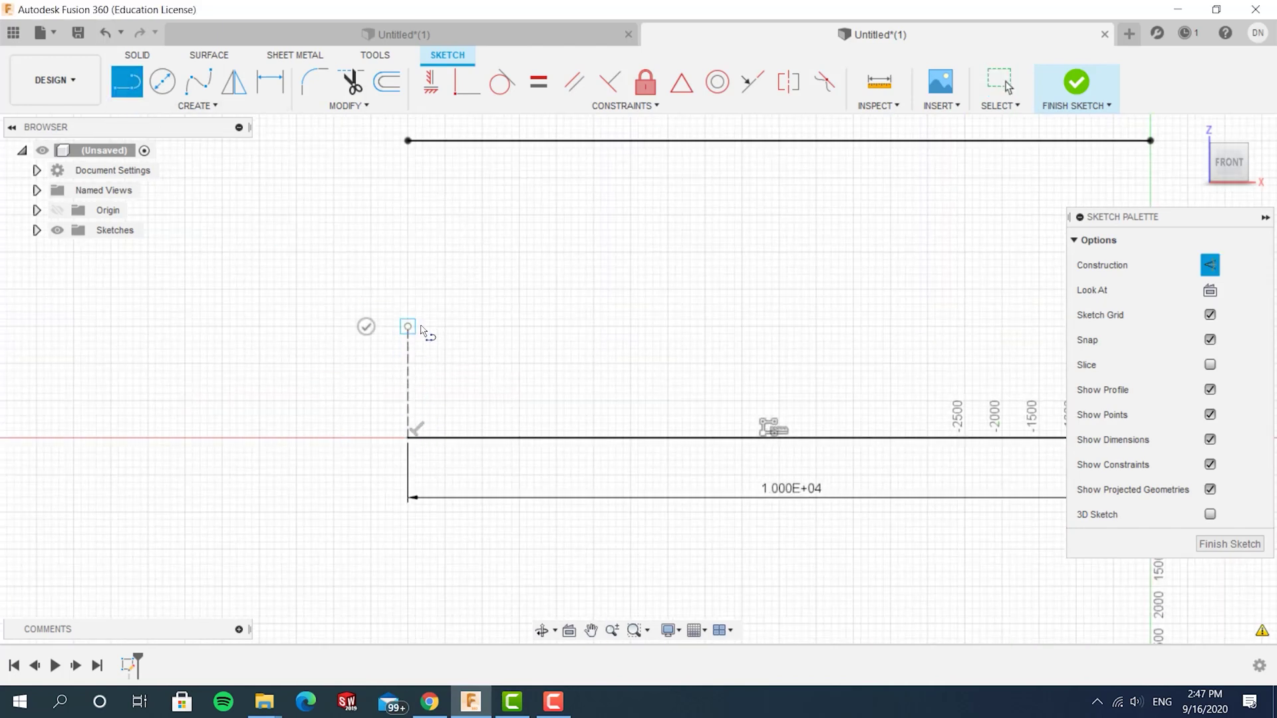
pyautogui.click(437, 327)
pyautogui.click(437, 437)
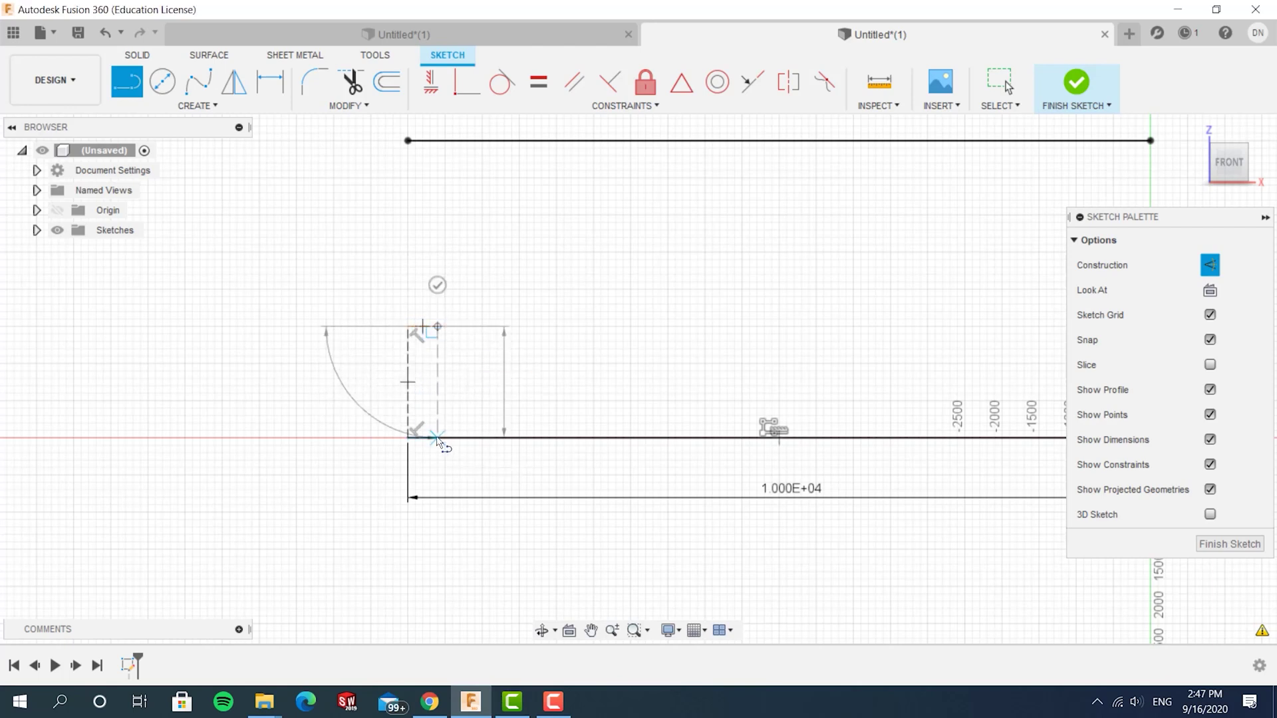
pyautogui.click(407, 437)
# Step: Dimension the construction rectangle with a height of 8ft+2.25in and a width of 2ft+5.25in
pyautogui.click(270, 82)
pyautogui.click(408, 370)
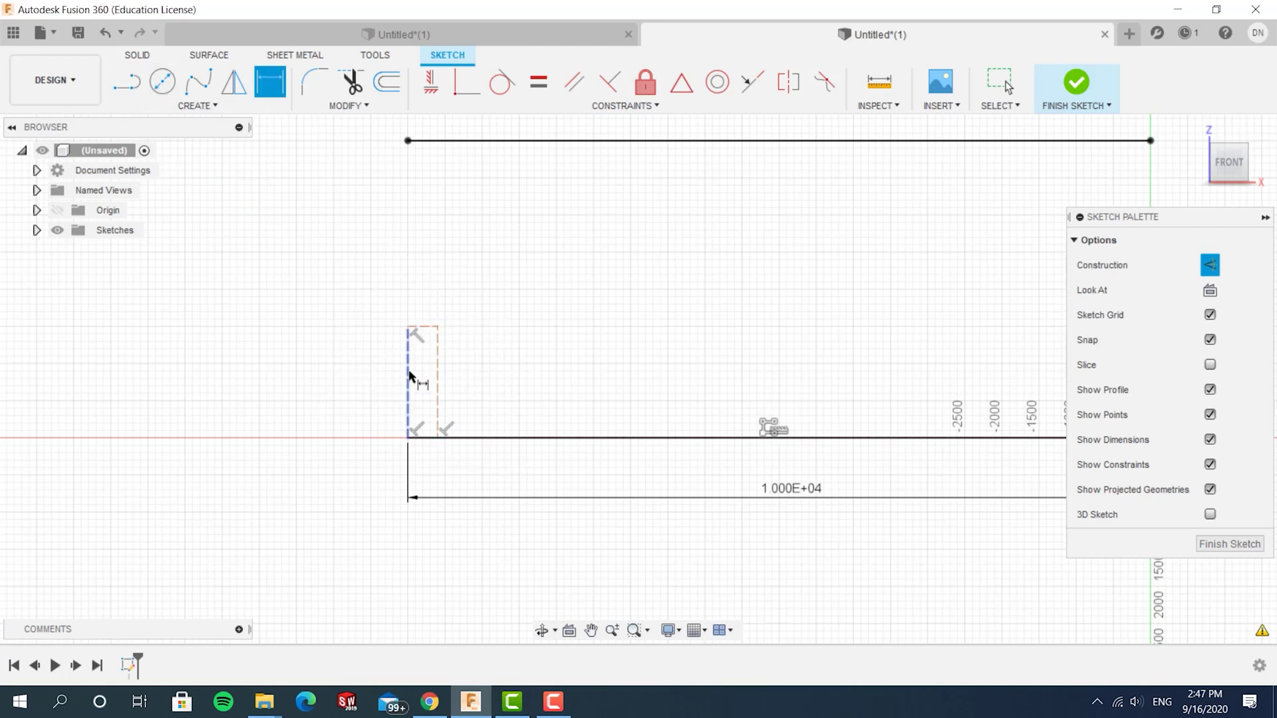
pyautogui.click(336, 403)
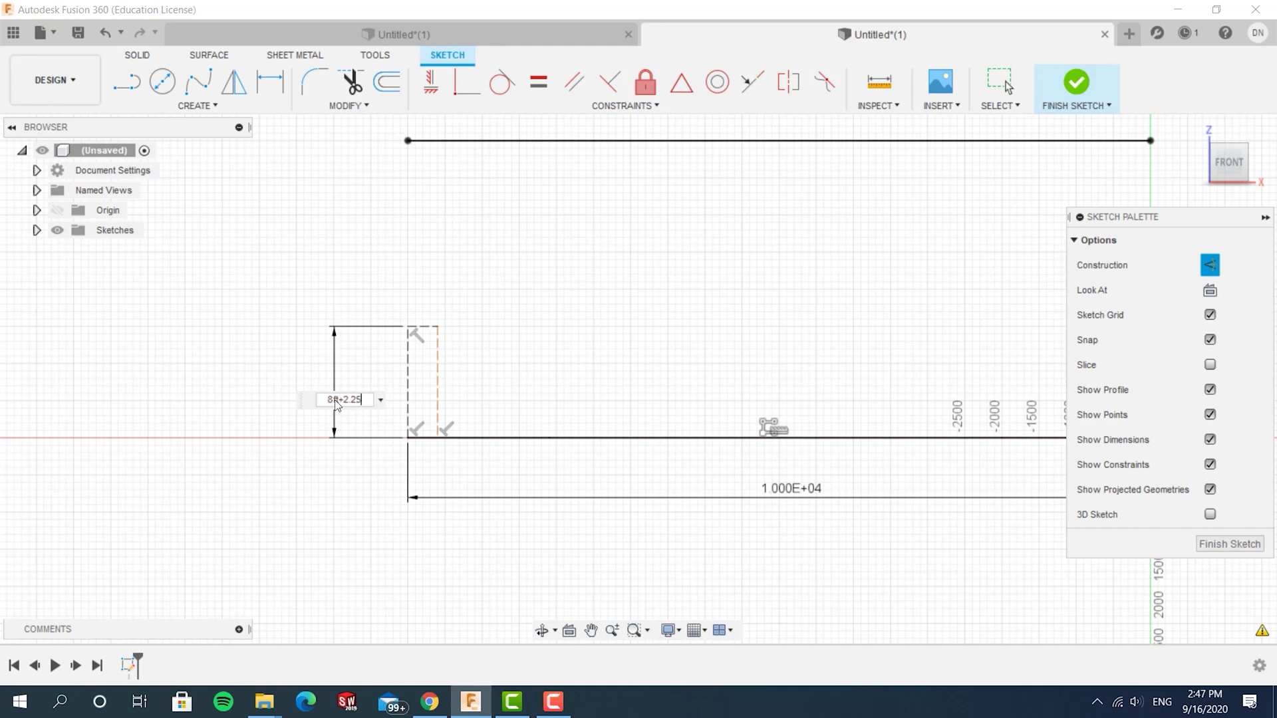
pyautogui.write('8ft+2.25in')
pyautogui.press('Return')
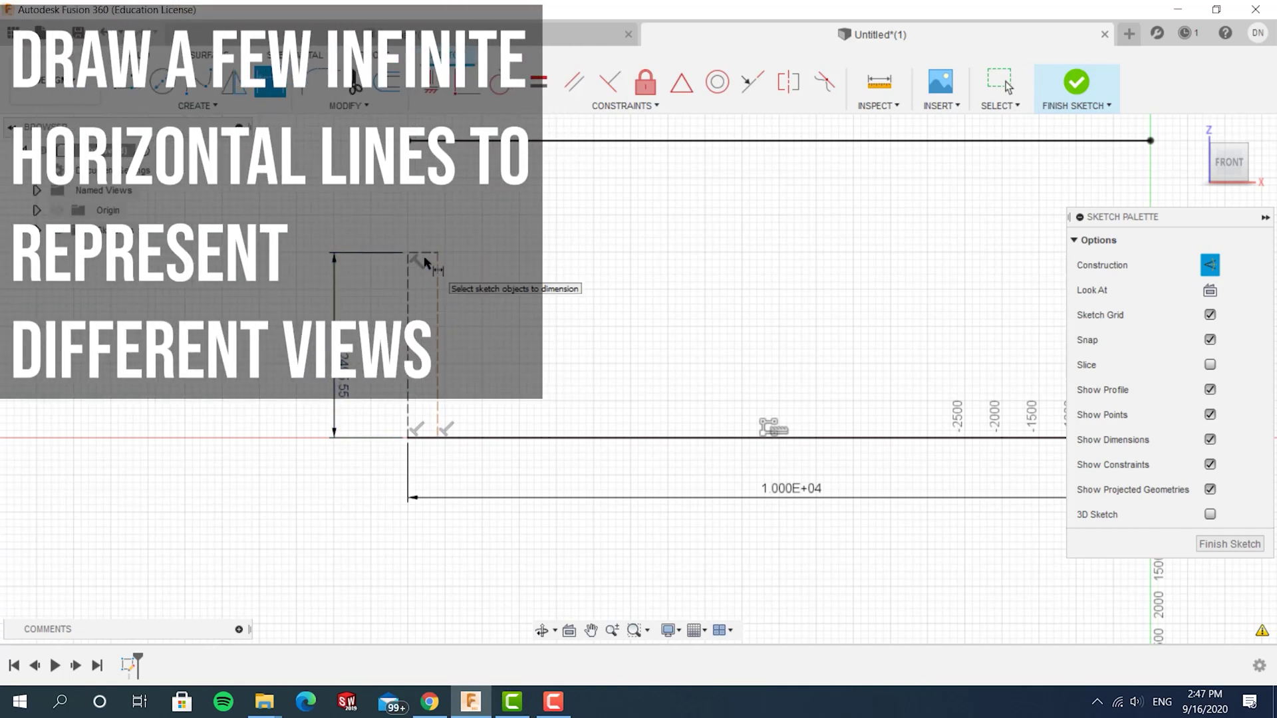
pyautogui.click(423, 258)
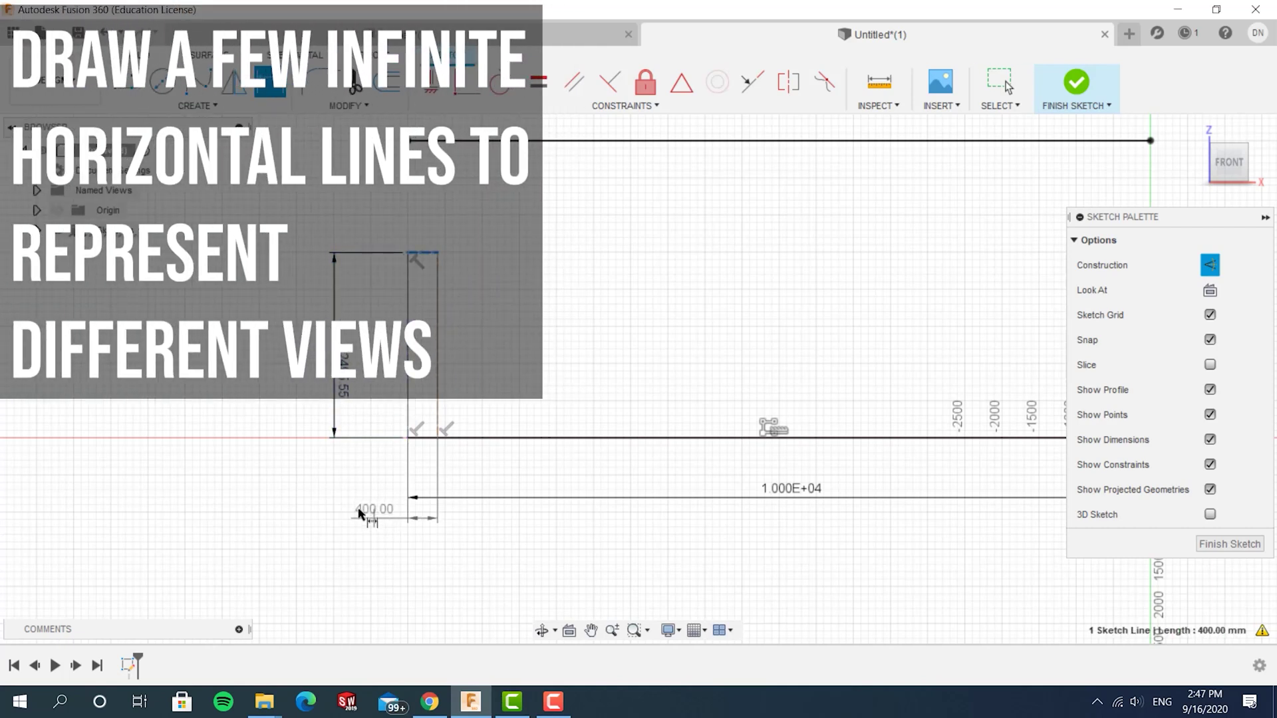
pyautogui.click(314, 491)
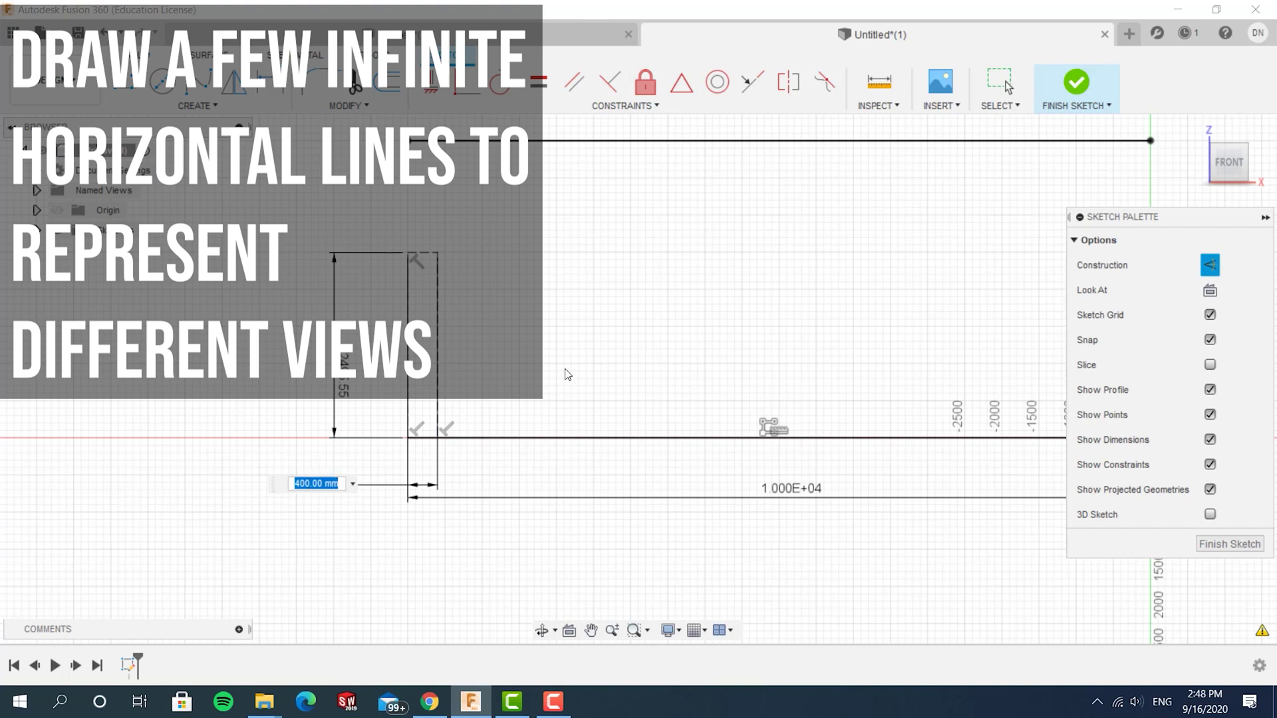
pyautogui.write('2ft+5.25in')
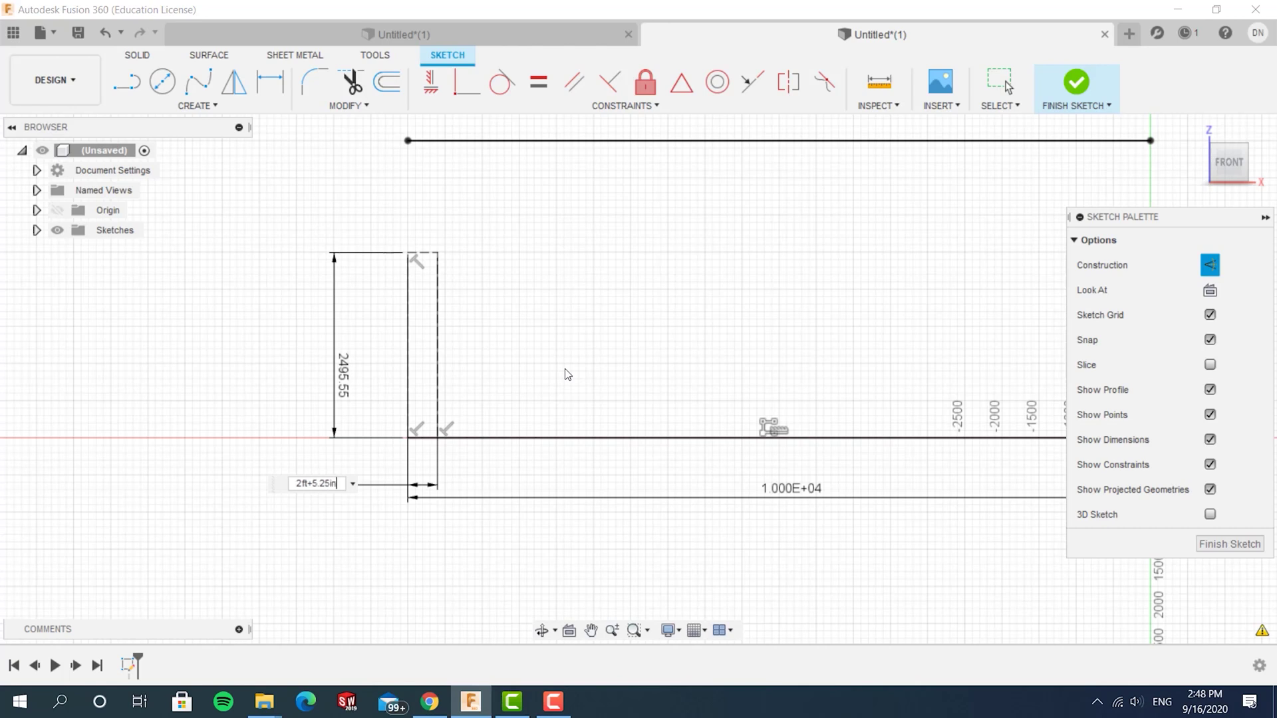
pyautogui.press('Return')
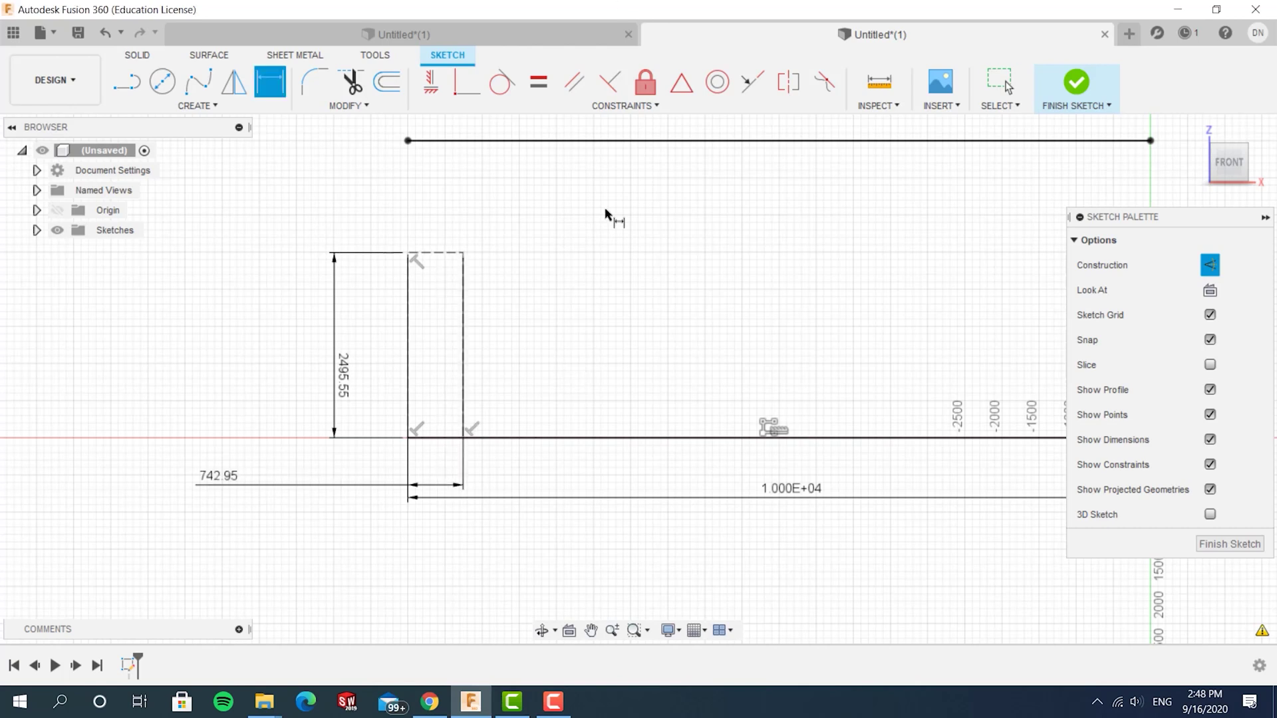
pyautogui.scroll(4, 589, 310)
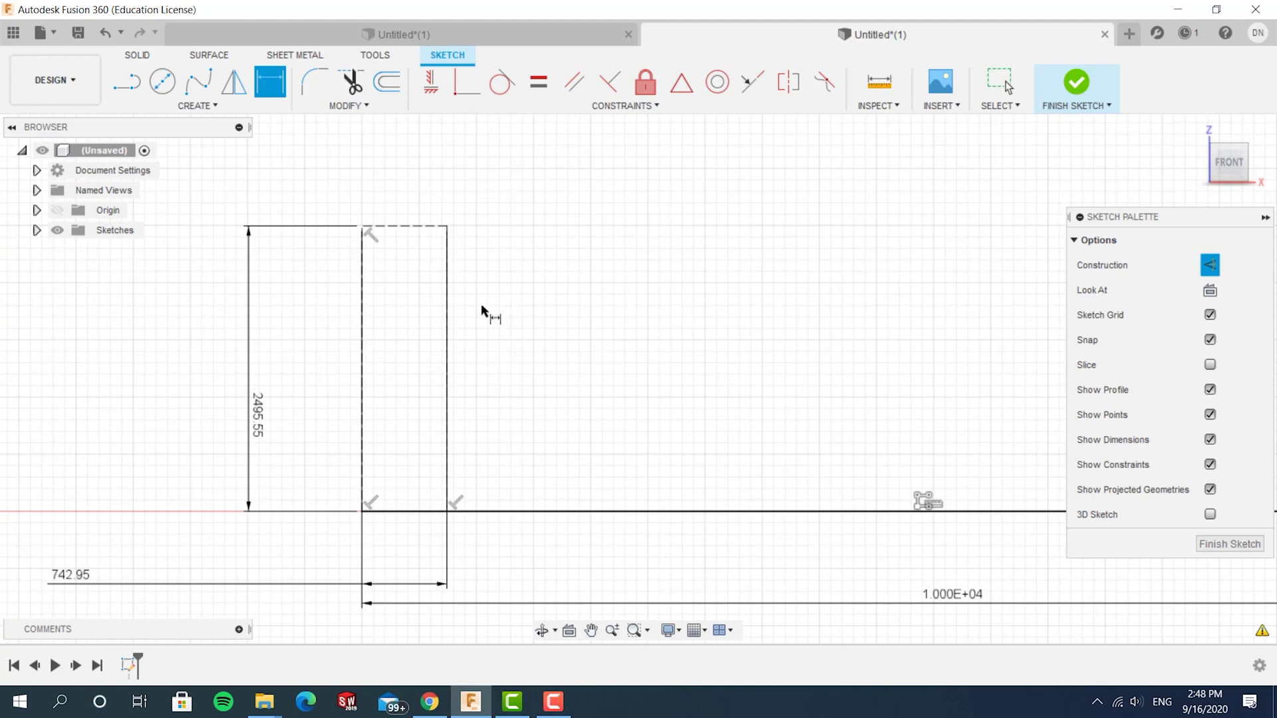
pyautogui.click(364, 272)
pyautogui.press('l')
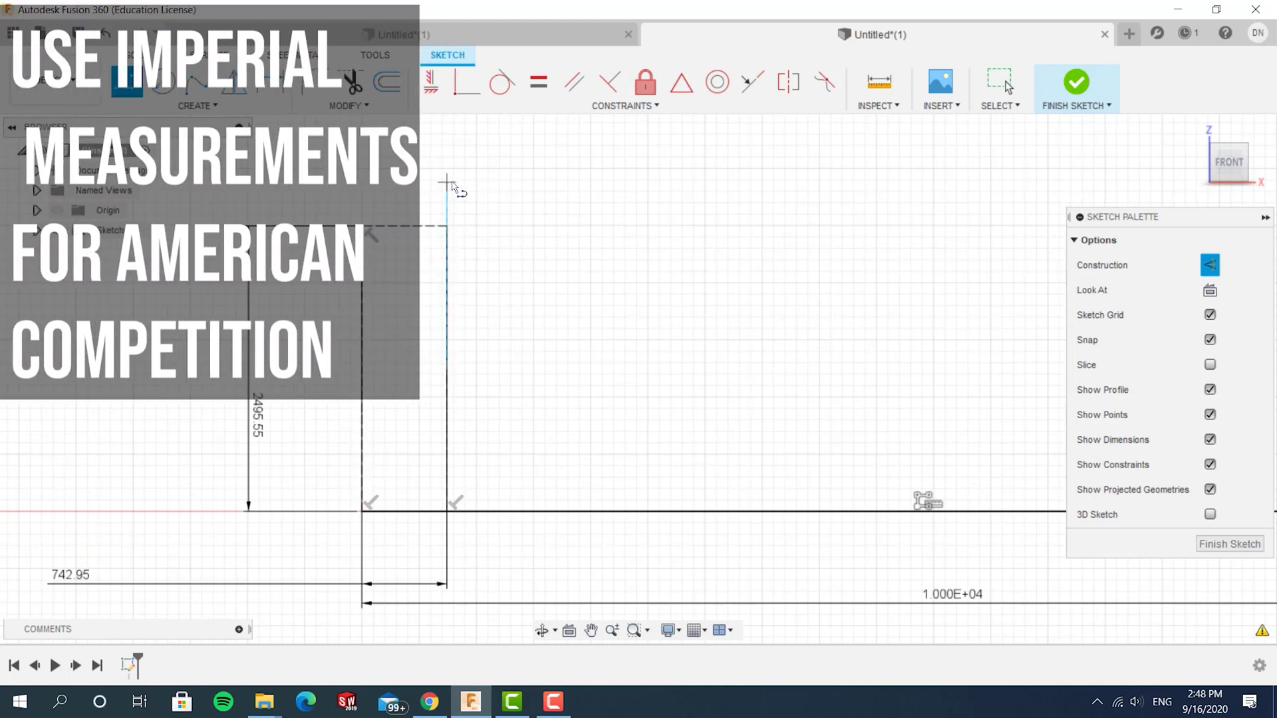
pyautogui.press('Escape')
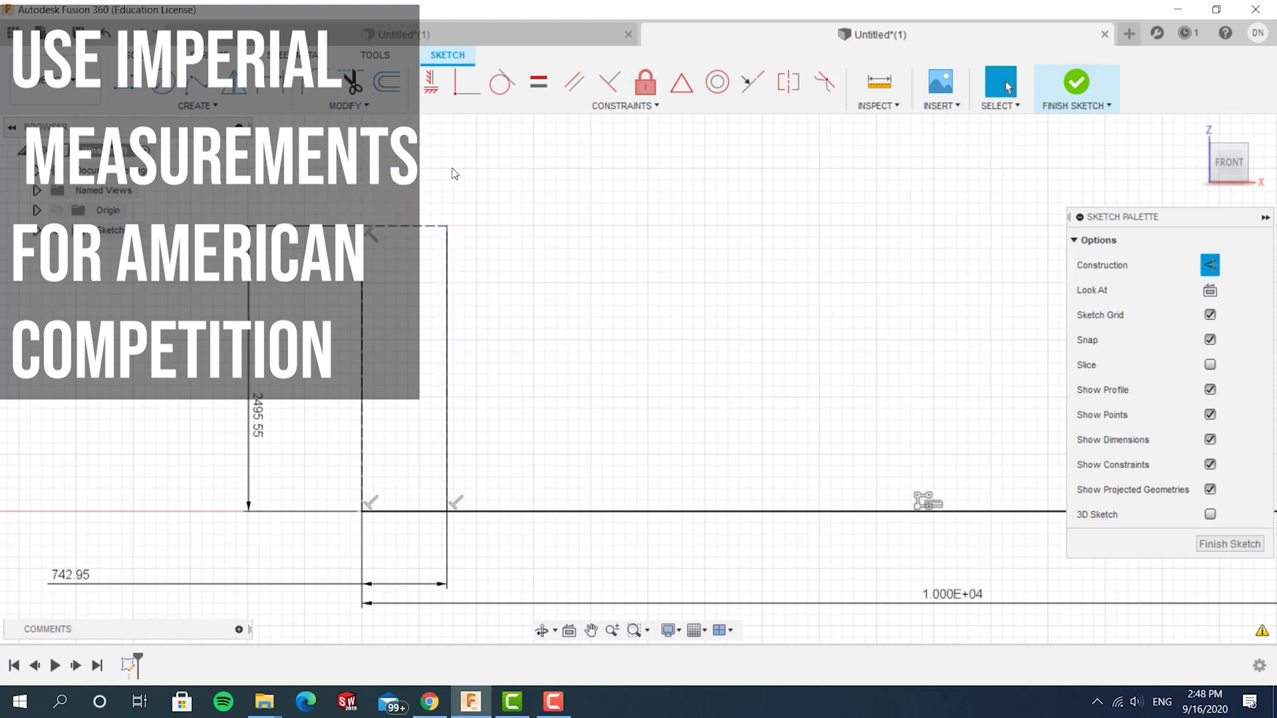
# Step: Draw two solid vertical lines crossing the rectangle's top corners, about 937 mm long on its right edge and 700 mm on its left
pyautogui.press('l')
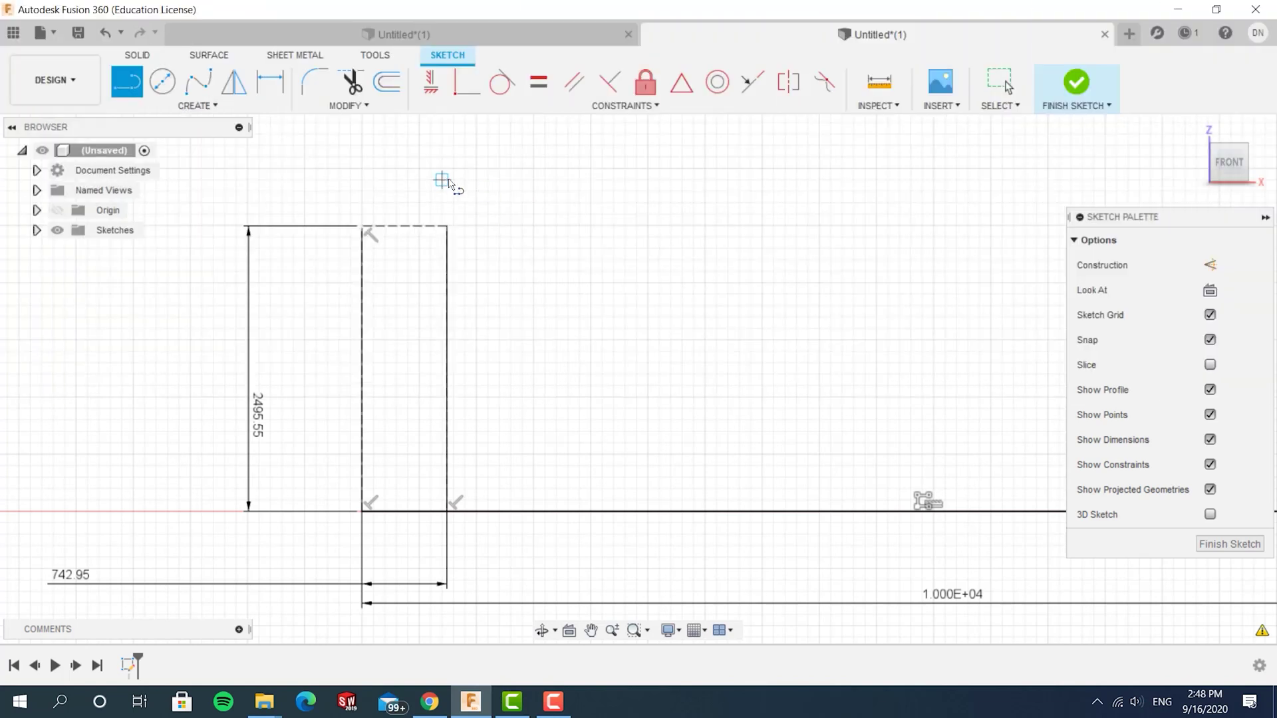
pyautogui.click(447, 226)
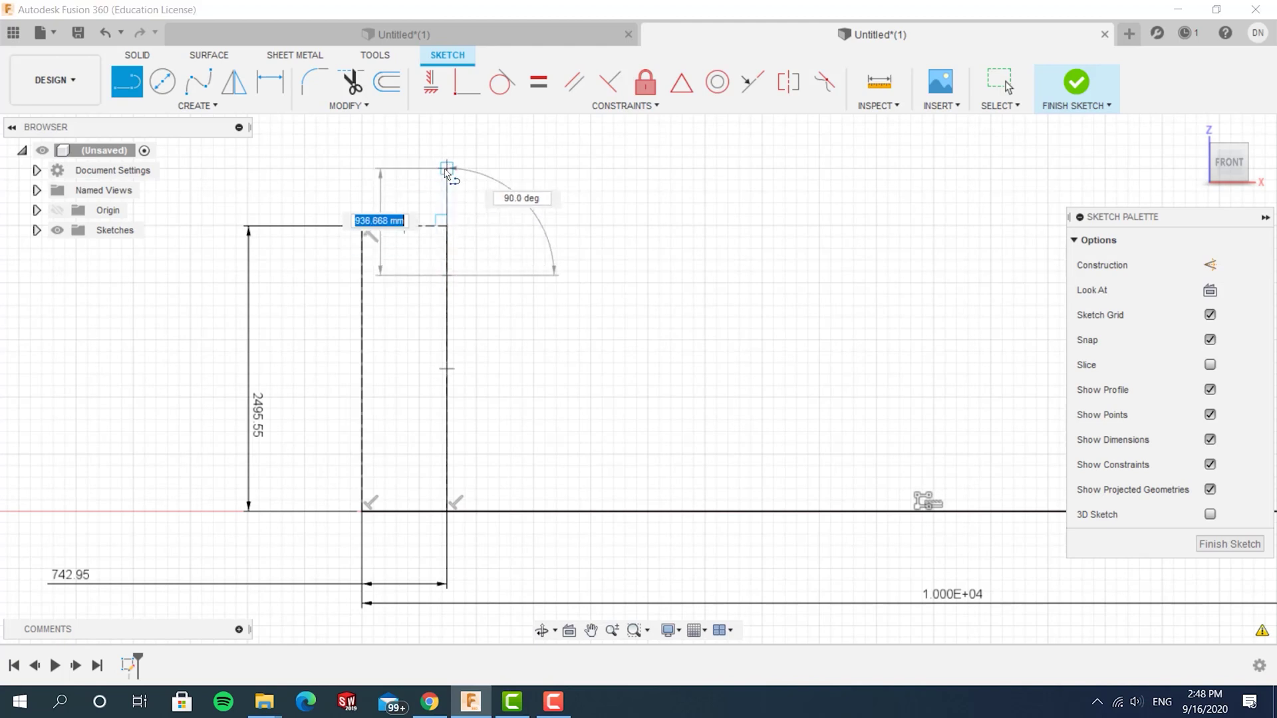
pyautogui.click(446, 168)
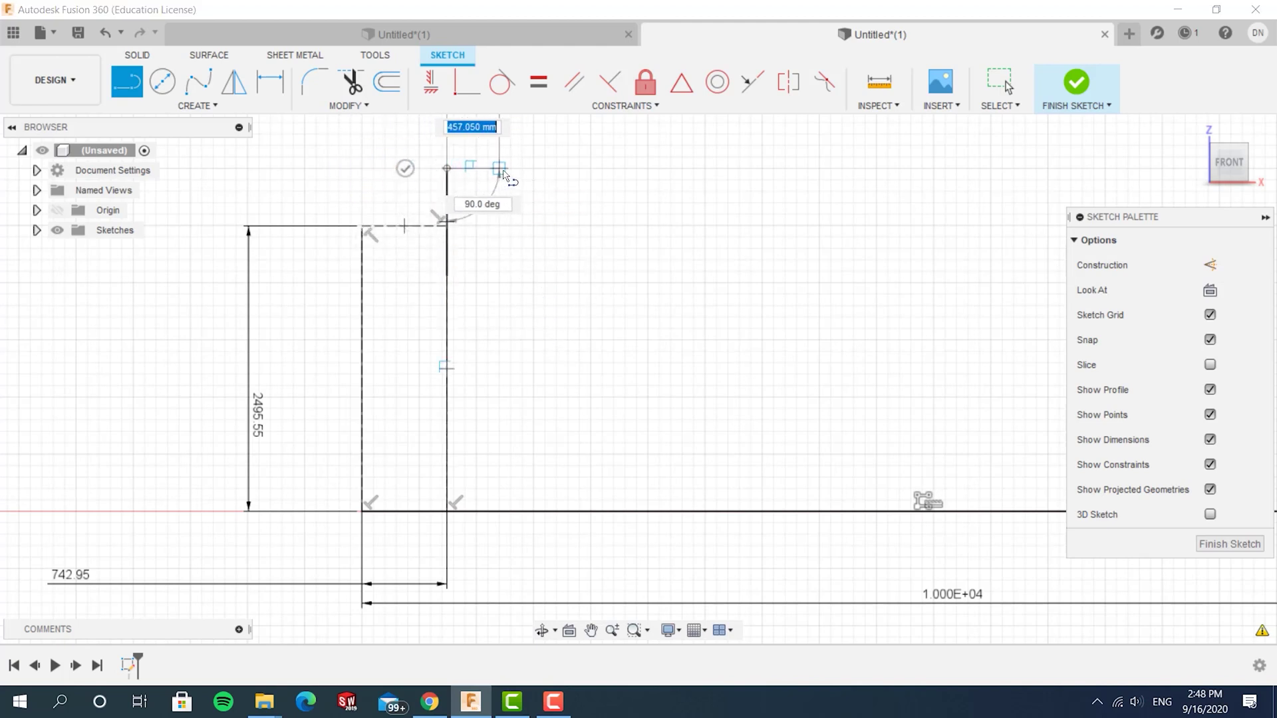
pyautogui.press('Escape')
pyautogui.press('l')
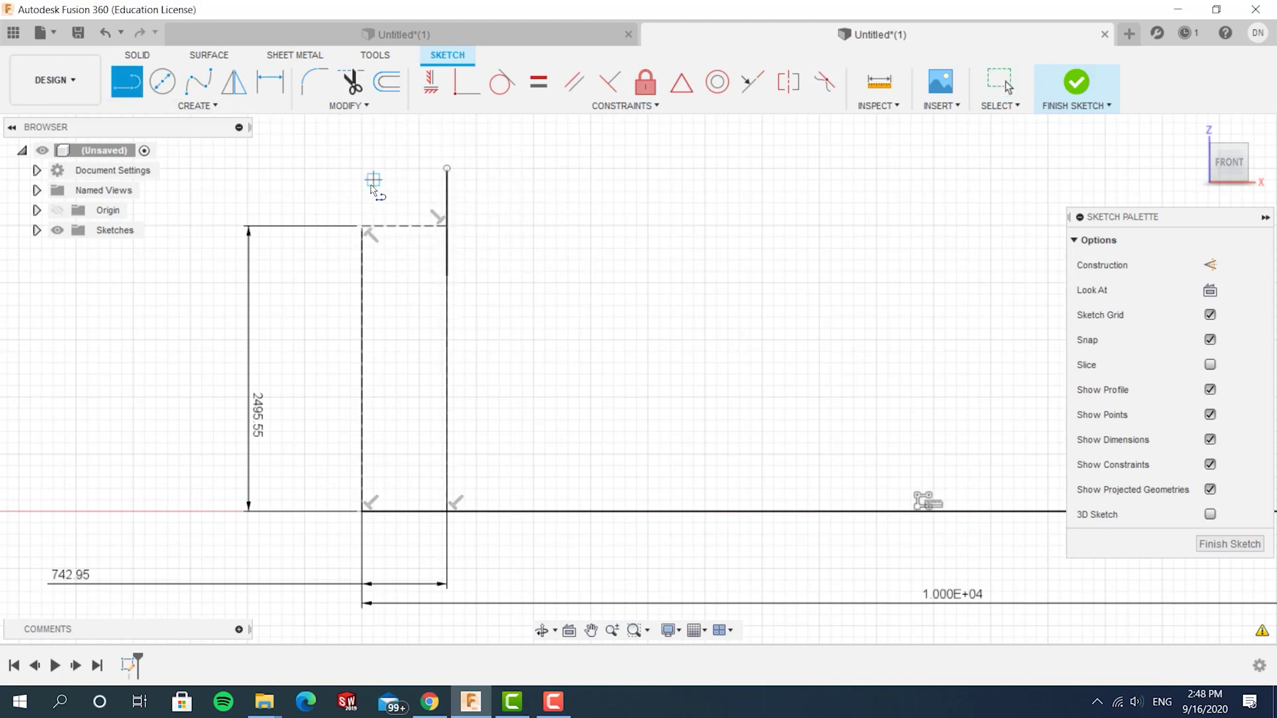
pyautogui.click(361, 192)
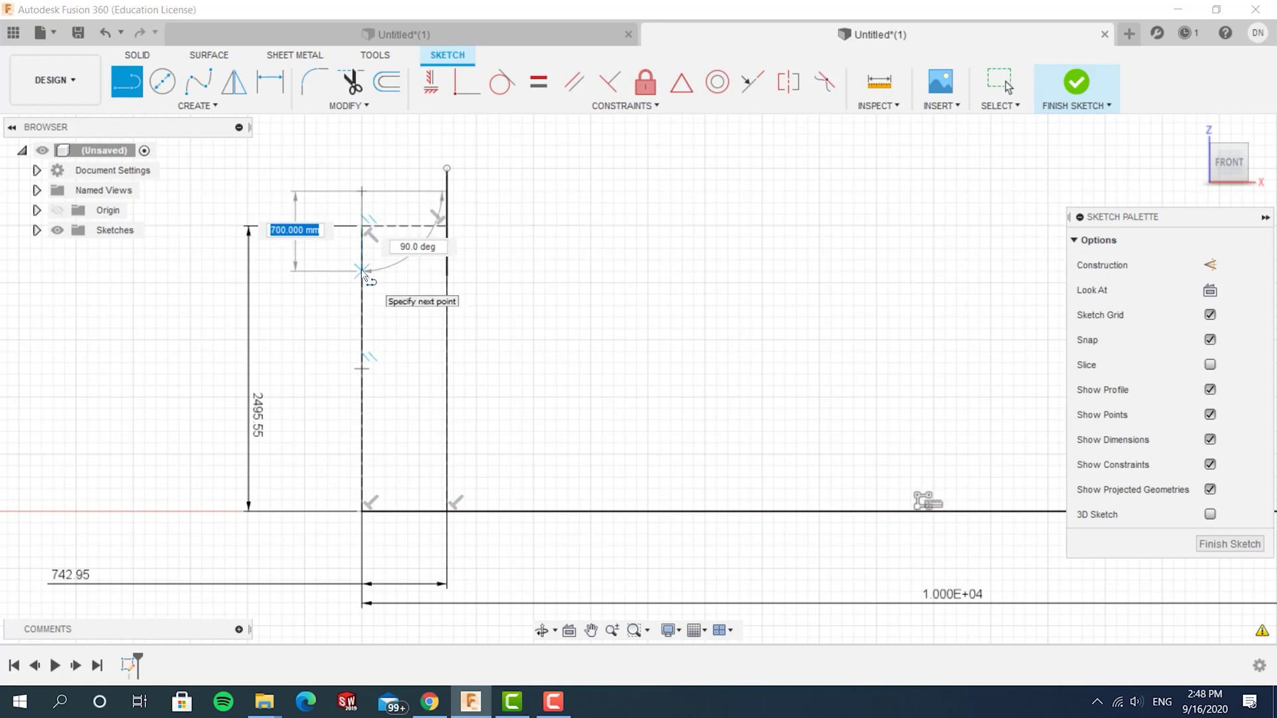
pyautogui.click(362, 270)
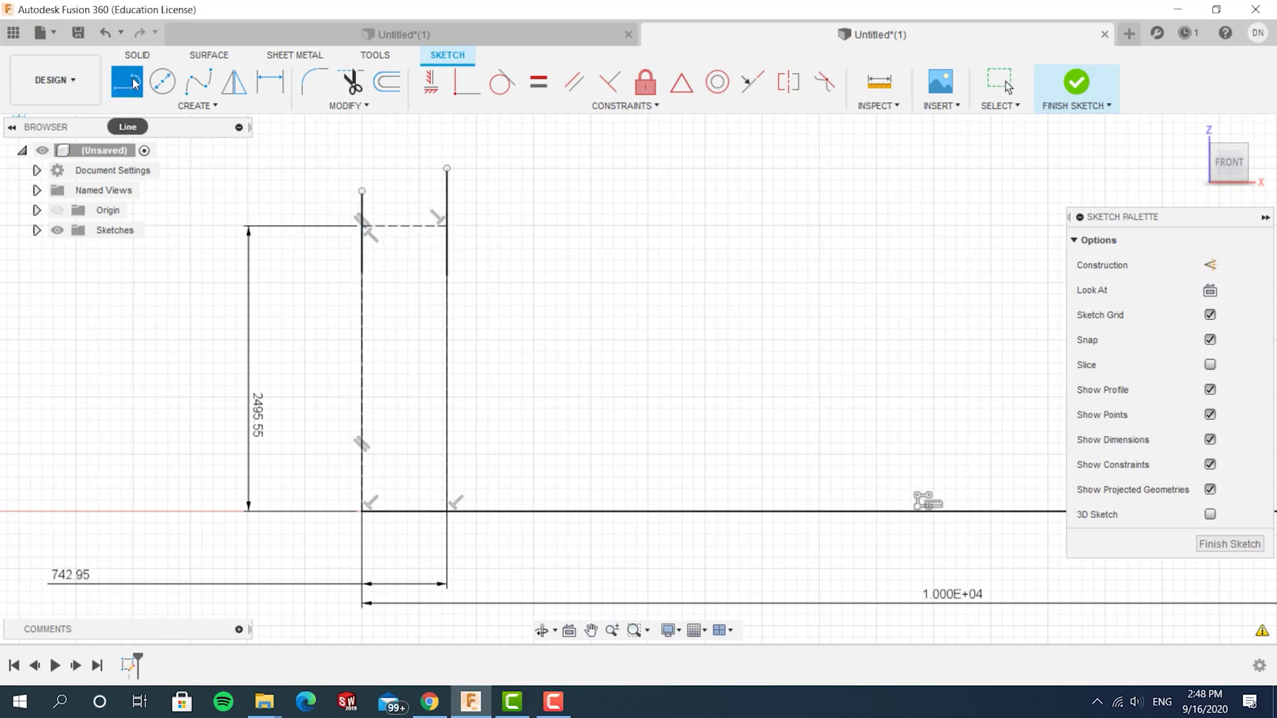
# Step: Dimension the solid vertical line on the rectangle's right edge to 2ft+6in
pyautogui.click(270, 81)
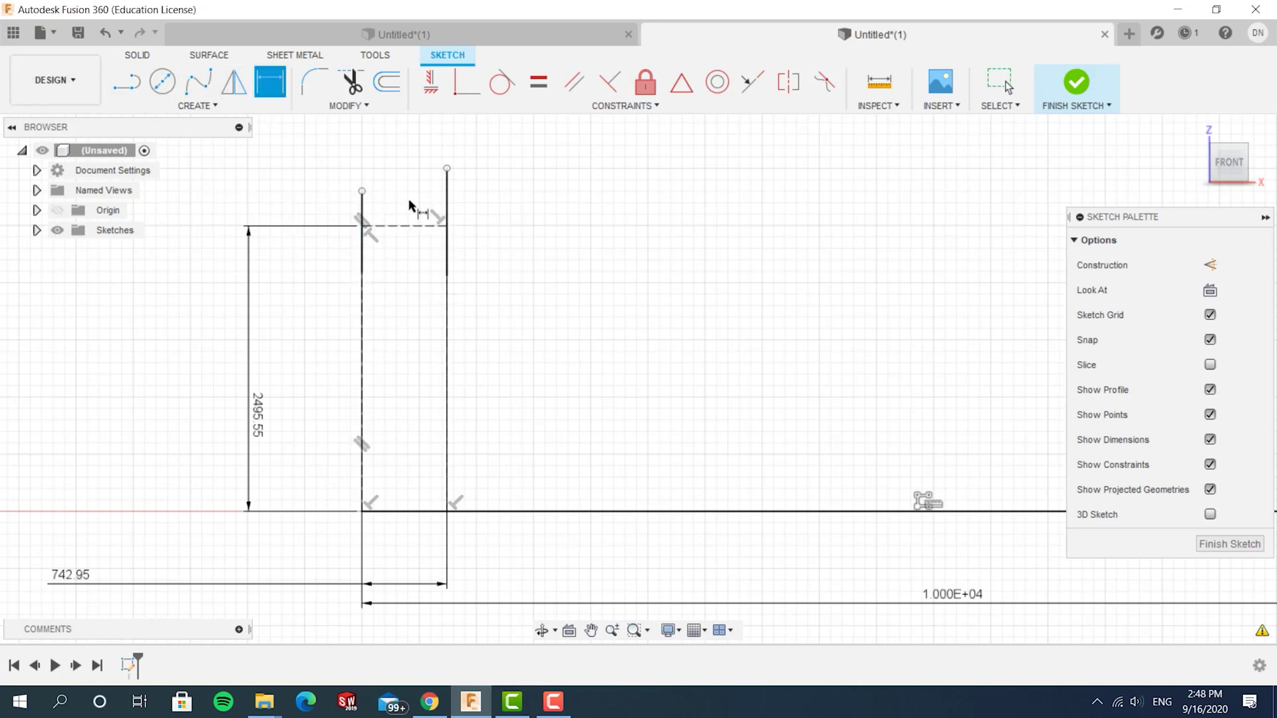
pyautogui.click(447, 205)
pyautogui.click(256, 178)
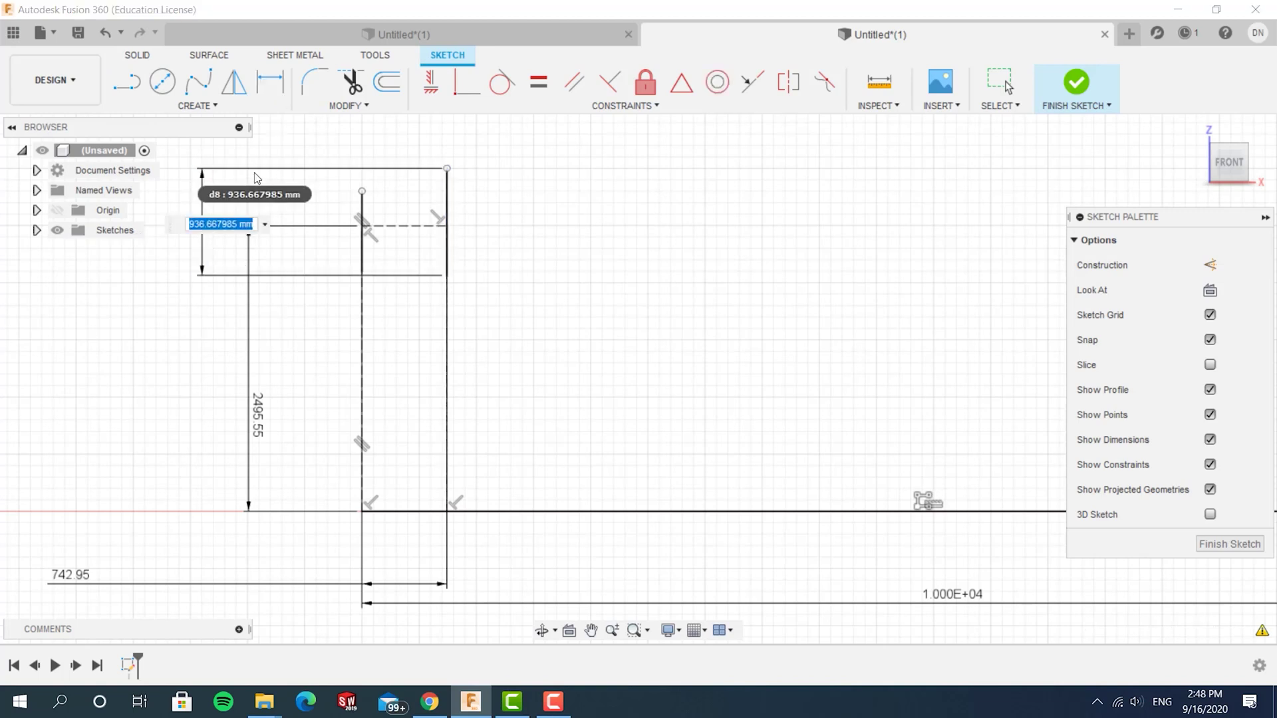
pyautogui.write('2ft+6in')
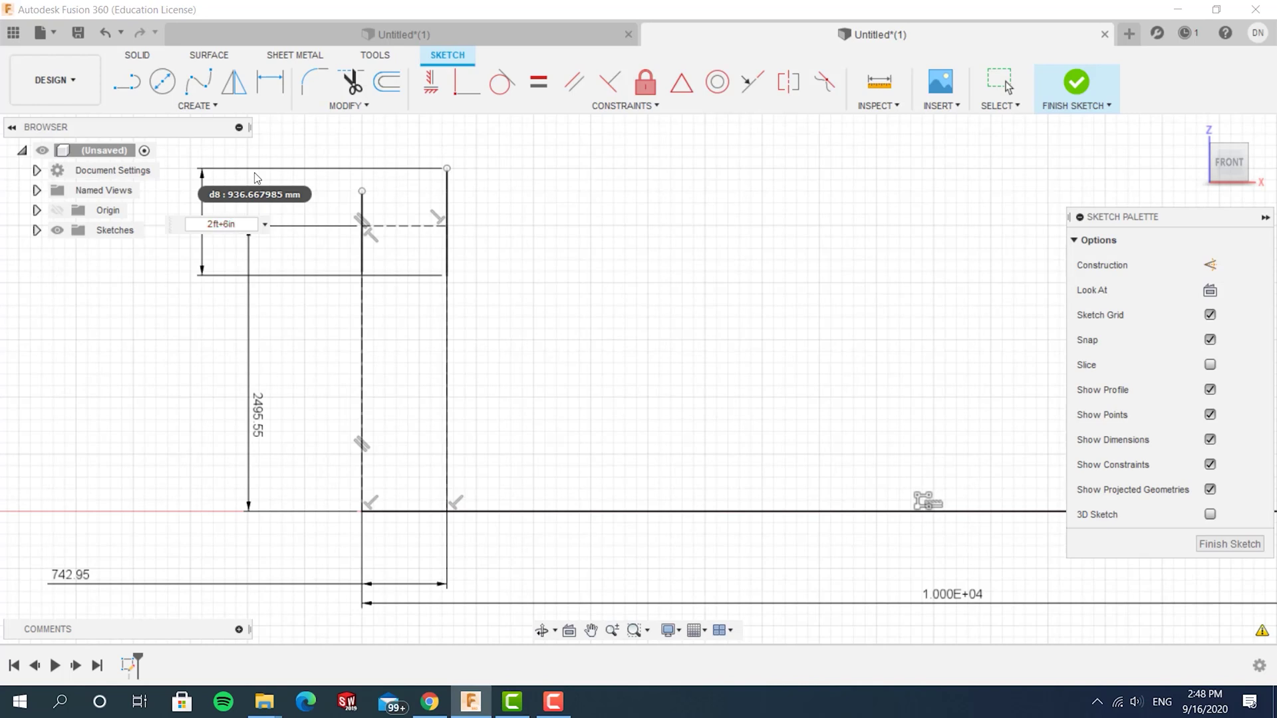
pyautogui.press('Return')
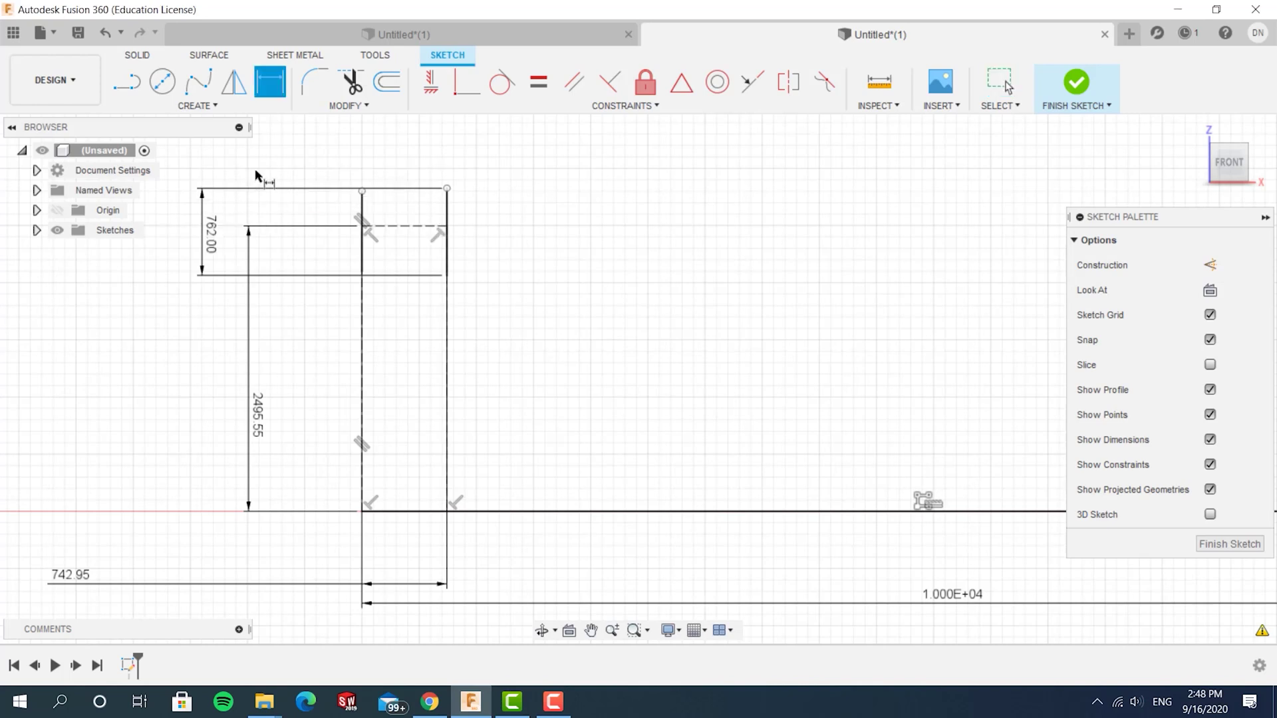
# Step: Dimension the right solid line's upper endpoint at 1ft+3in above the construction rectangle's top edge
pyautogui.click(447, 189)
pyautogui.click(413, 226)
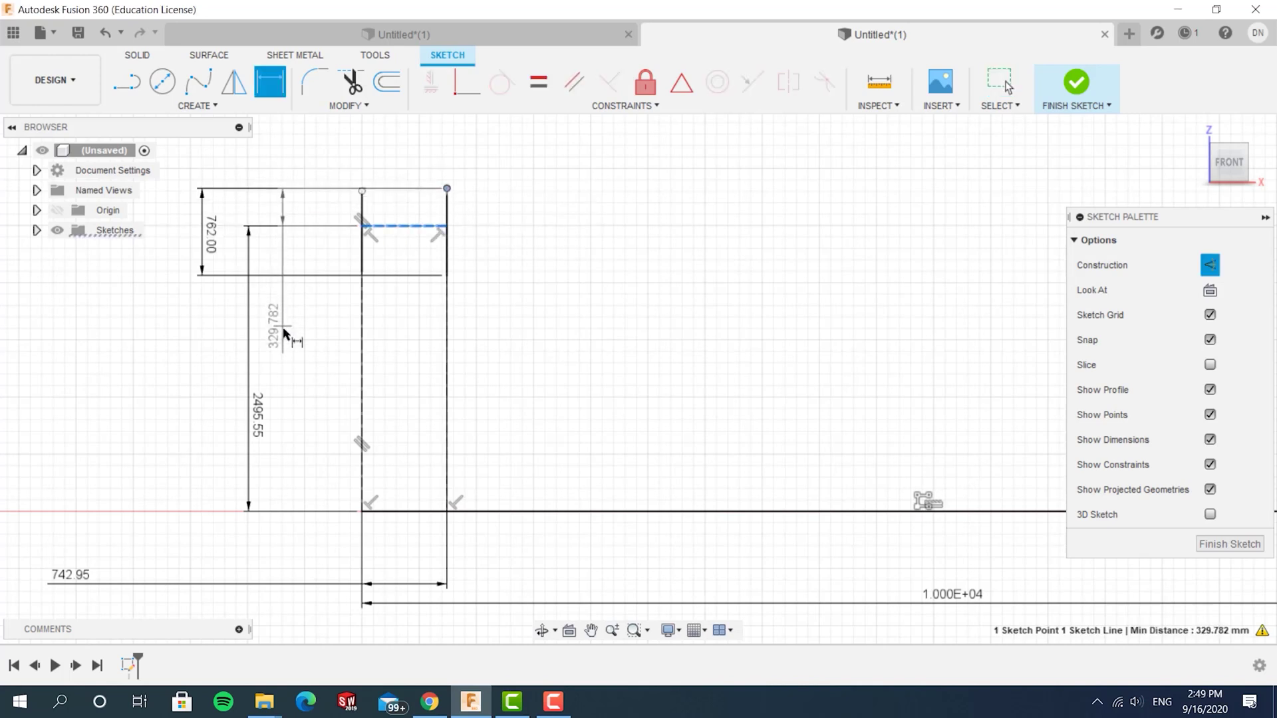
pyautogui.click(284, 332)
pyautogui.write('1ft+3in')
pyautogui.press('Return')
# Step: Dimension the left solid line's length to 1ft+1in and its upper endpoint to 165.10 mm above the construction rectangle's top edge
pyautogui.click(362, 253)
pyautogui.click(303, 365)
pyautogui.write('1ft+1in')
pyautogui.press('Return')
pyautogui.click(202, 365)
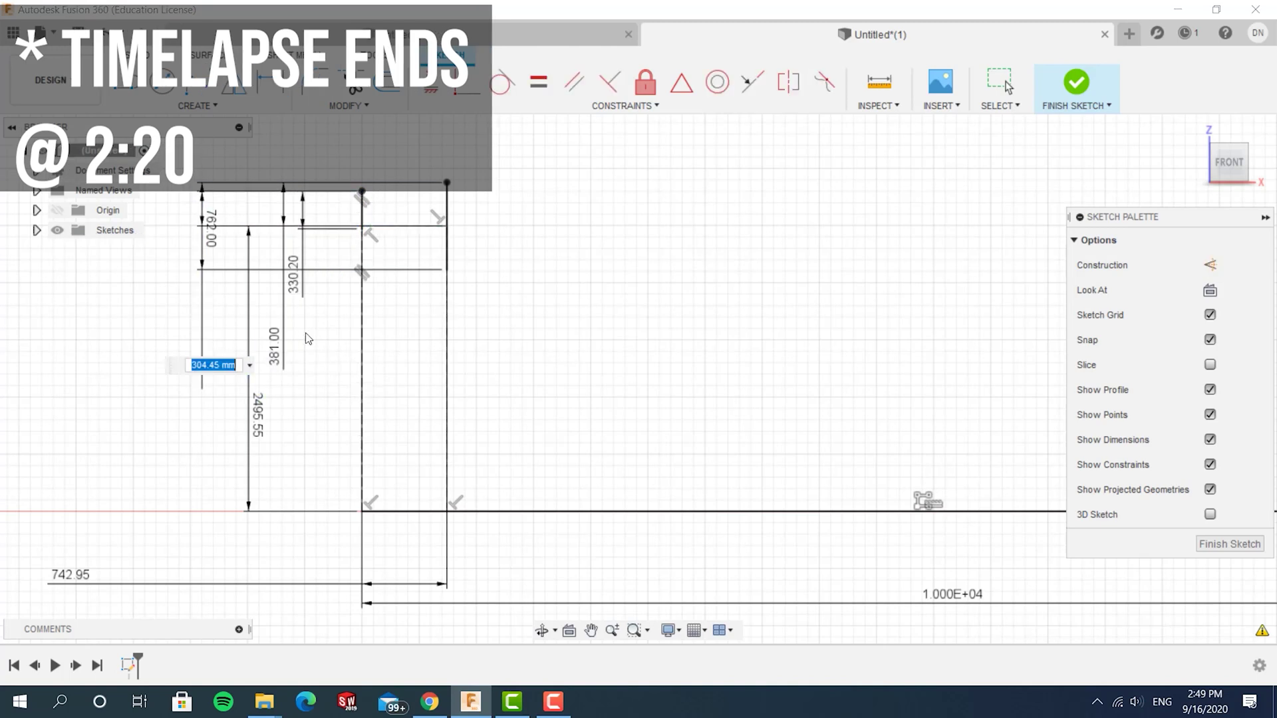
pyautogui.press('Escape')
pyautogui.press('Escape')
# Step: Convert the construction rectangle's right vertical edge into a solid line
pyautogui.click(447, 353)
pyautogui.press('x')
pyautogui.scroll(1, 605, 334)
pyautogui.scroll(-3, 482, 283)
# Step: Draw two sloped lines connecting the upper and lower ends of the solid vertical lines to close a trapezoid
pyautogui.press('l')
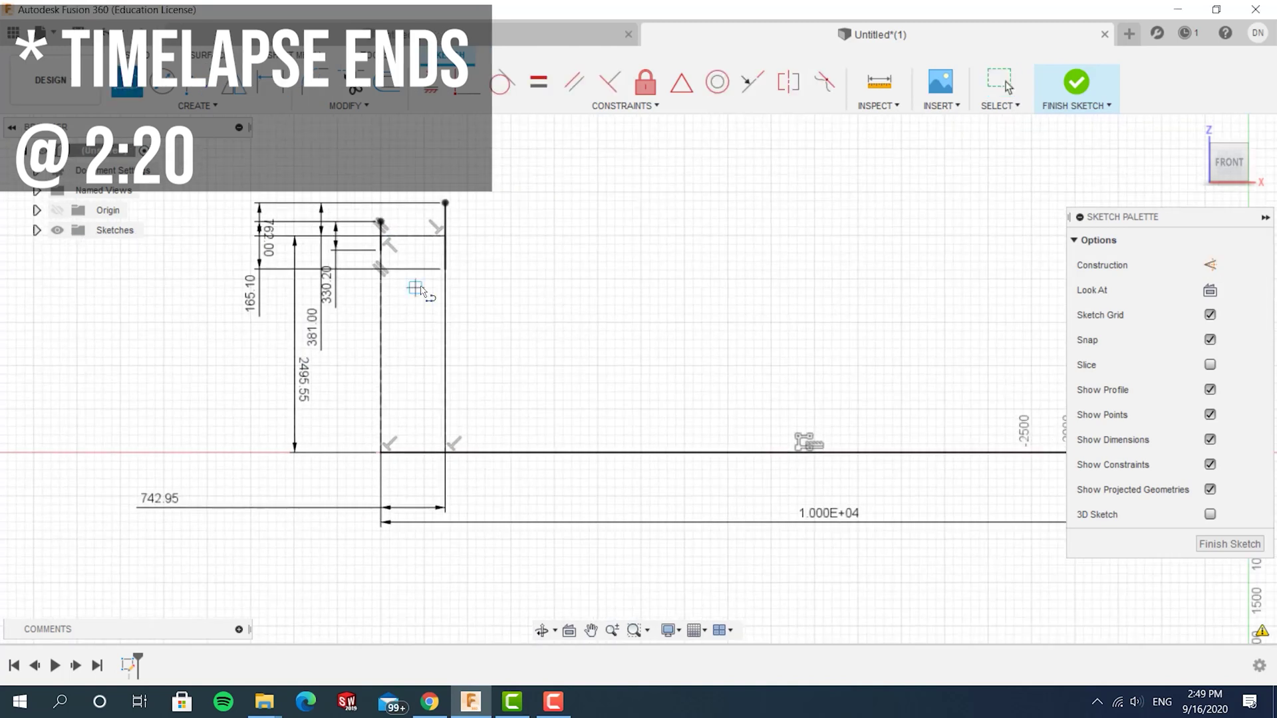
pyautogui.click(380, 250)
pyautogui.click(445, 269)
pyautogui.click(380, 221)
# Step: Draw a short vertical line along the tall rectangle's right edge near the floor line and dimension its length to 10in
pyautogui.click(433, 480)
pyautogui.click(433, 442)
pyautogui.press('d')
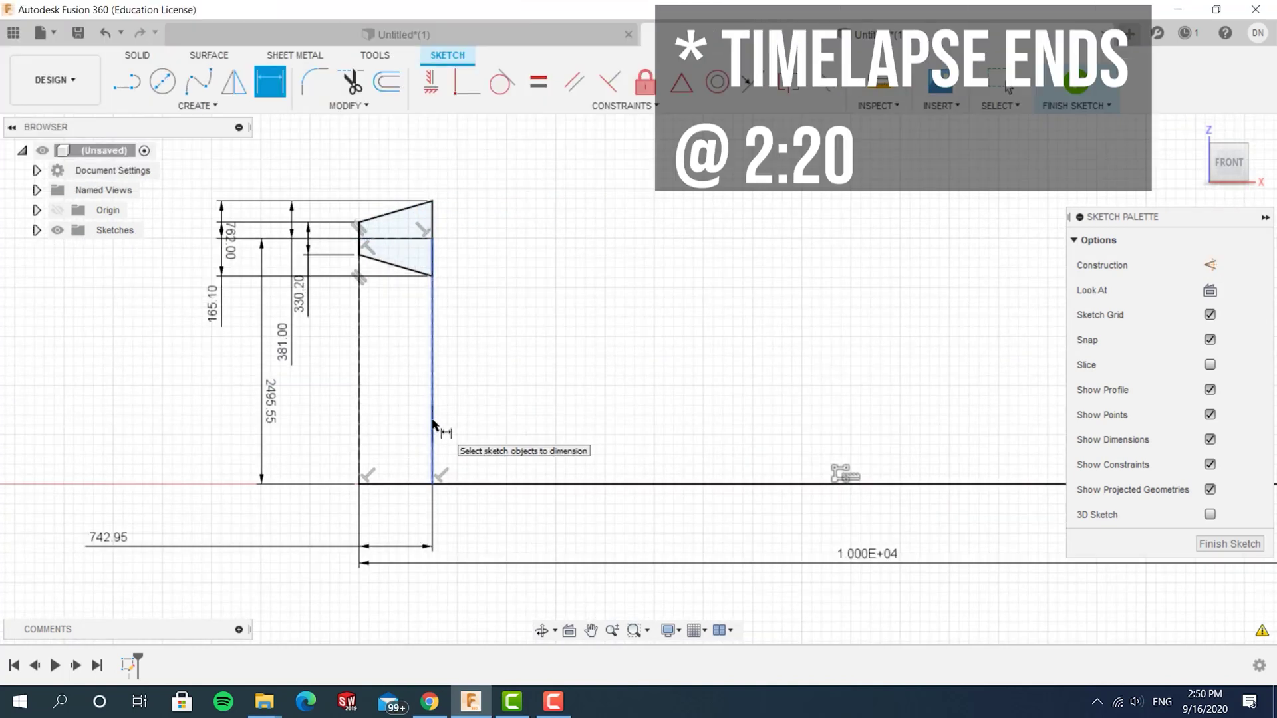
pyautogui.scroll(5, 433, 422)
pyautogui.click(431, 518)
pyautogui.click(194, 521)
pyautogui.write('10in')
pyautogui.press('Return')
# Step: Dimension the short vertical line's lower end to 1ft+6in above the bottom horizontal line
pyautogui.click(431, 533)
pyautogui.click(349, 574)
pyautogui.click(145, 558)
pyautogui.write('1ft+6in')
pyautogui.press('Return')
# Step: Draw a short vertical line upward from the midpoint of the top edge of the square on the middle horizontal line
pyautogui.scroll(-5, 403, 416)
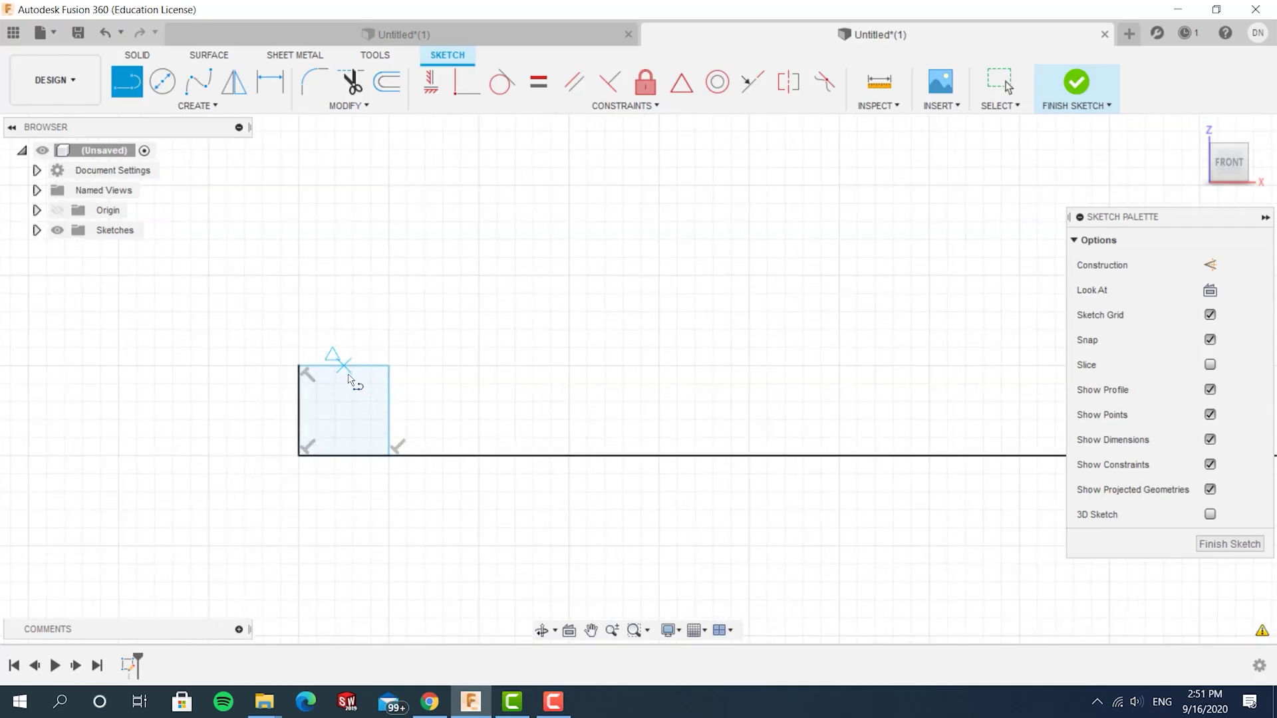
pyautogui.scroll(3, 346, 364)
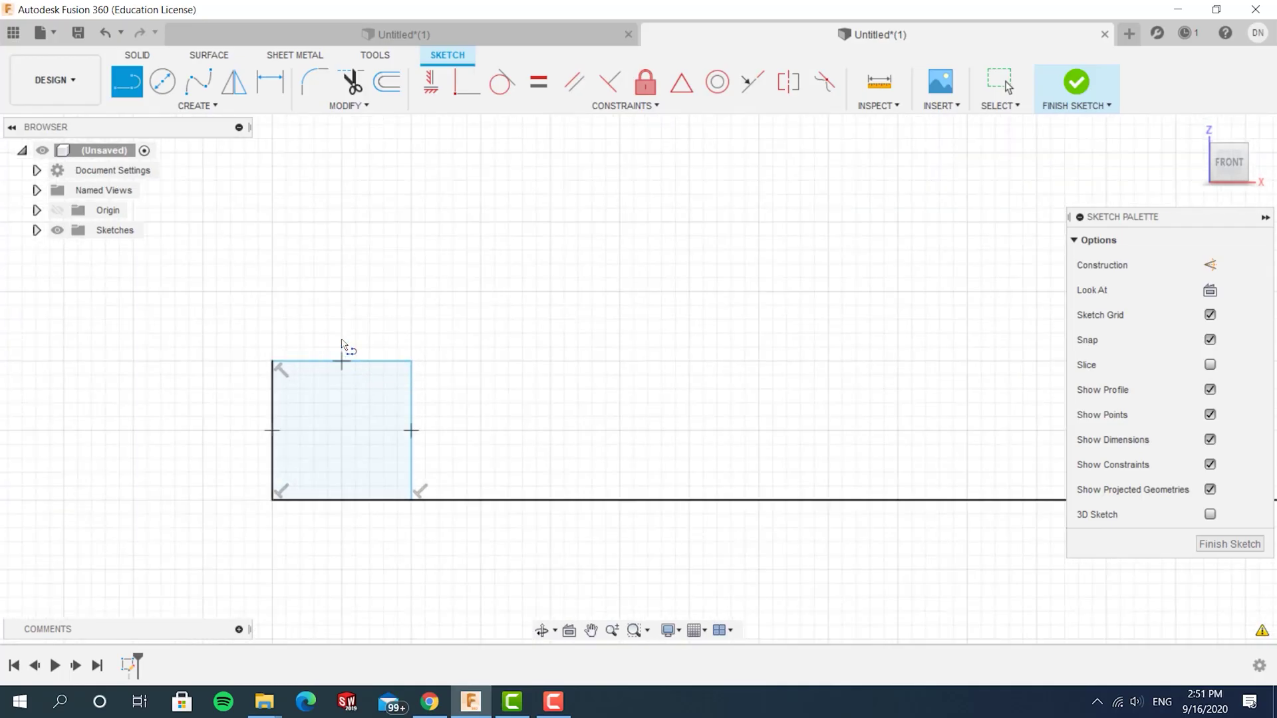
pyautogui.click(341, 361)
pyautogui.click(341, 333)
pyautogui.press('Escape')
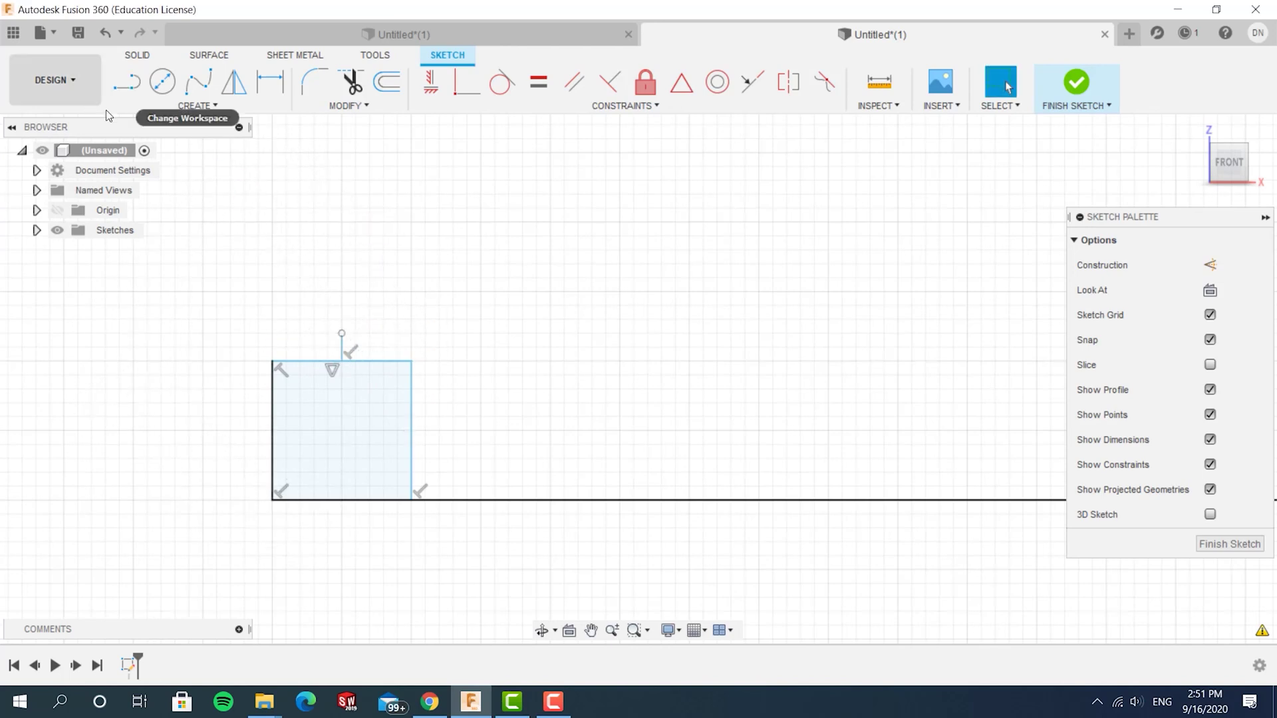
# Step: Draw a wide, flat center rectangle centred on the upper end of the short line above the square
pyautogui.click(194, 105)
pyautogui.moveTo(197, 149)
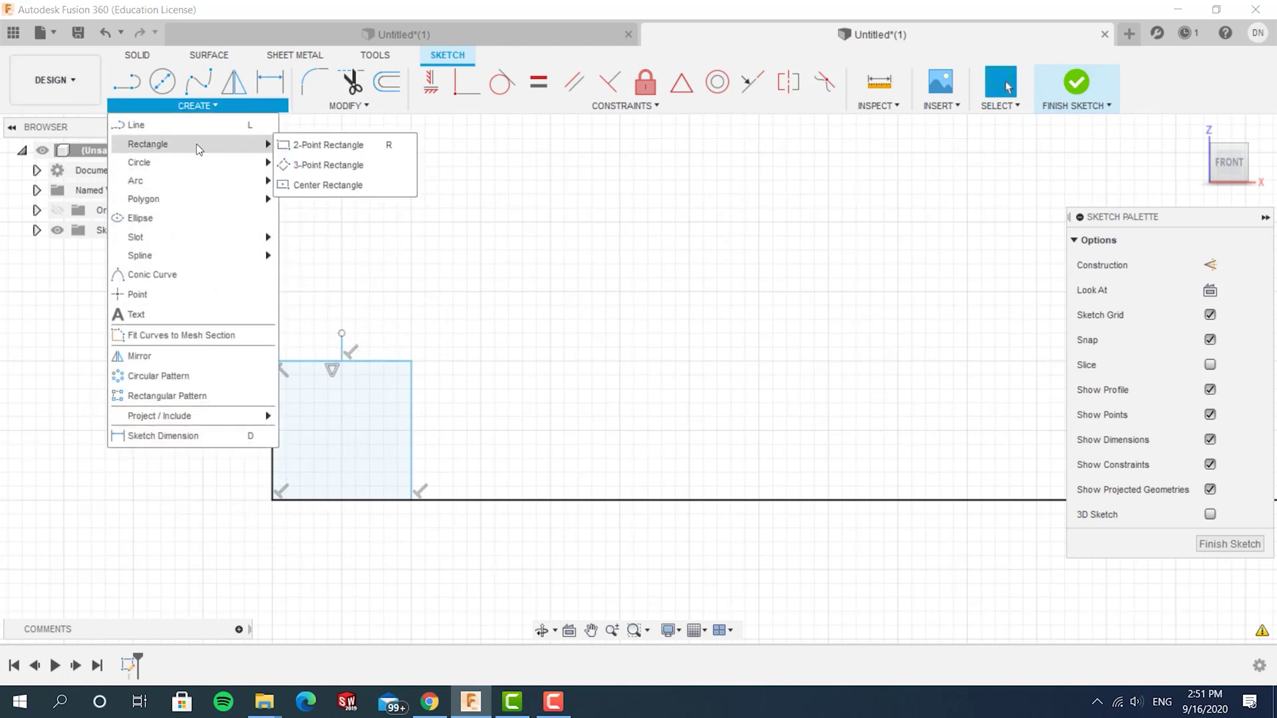
pyautogui.click(328, 184)
pyautogui.click(341, 333)
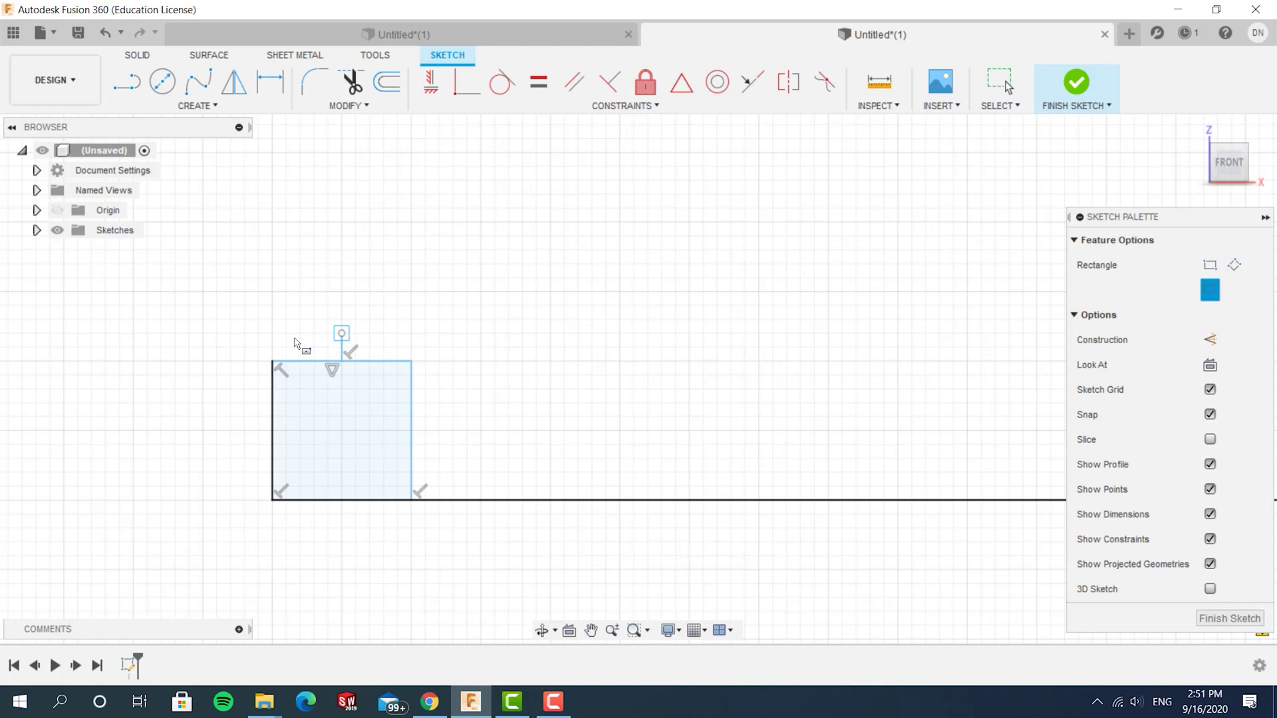
pyautogui.click(264, 350)
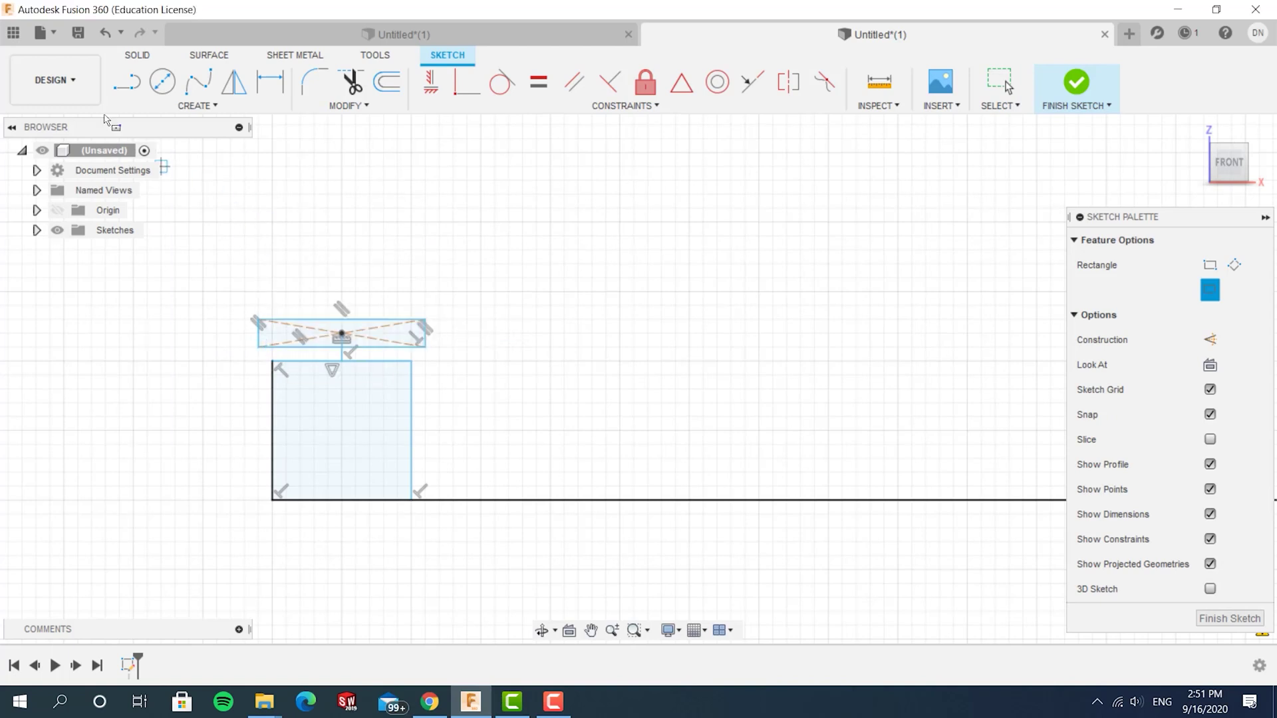
pyautogui.press('f')
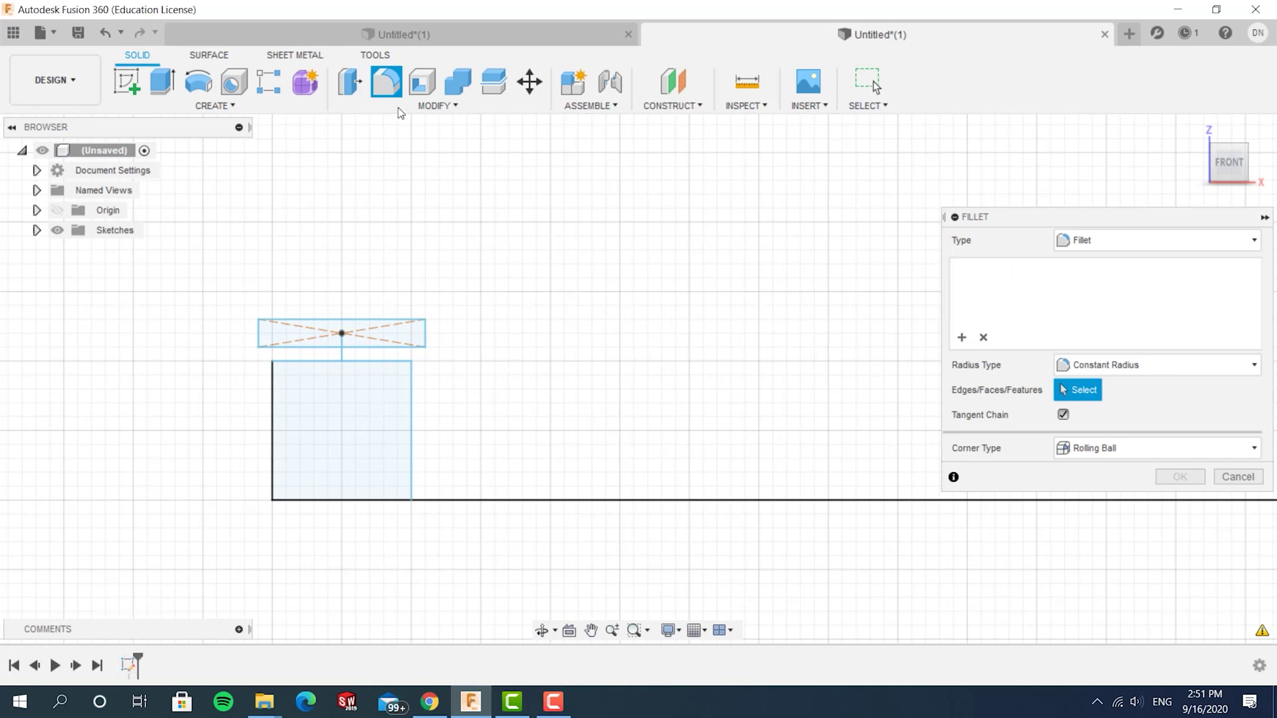
pyautogui.click(392, 90)
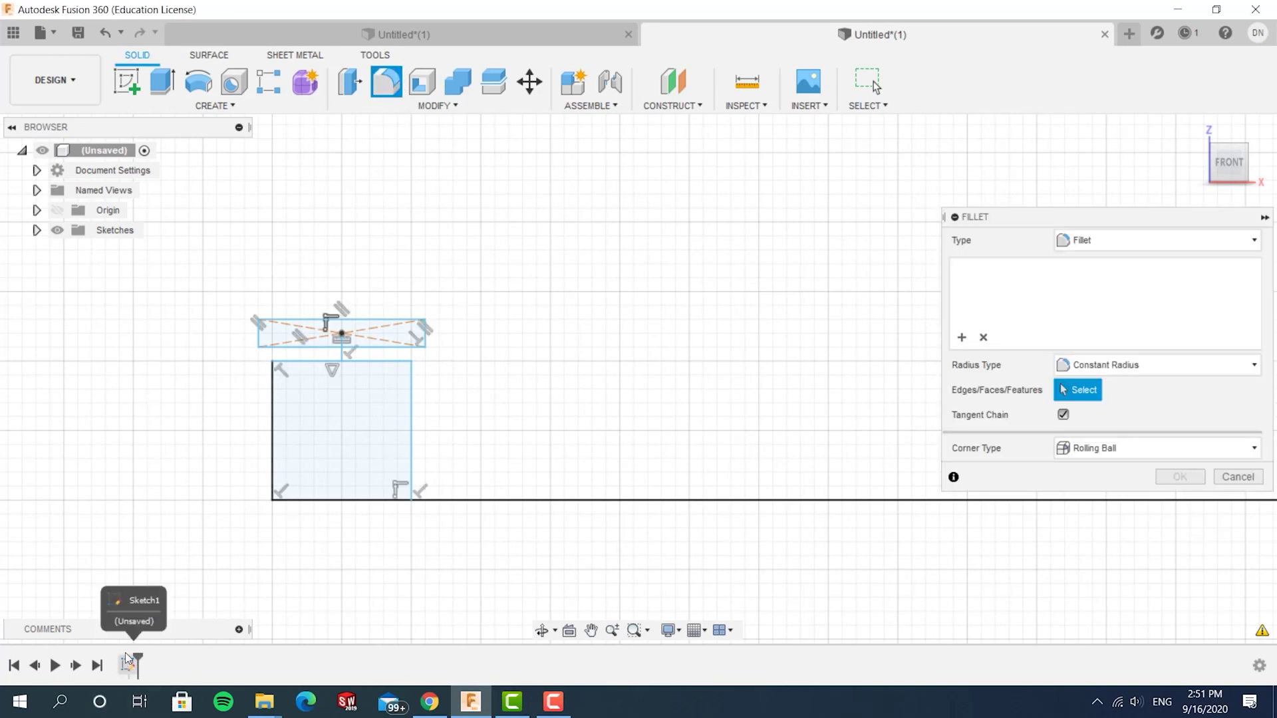
pyautogui.click(1254, 485)
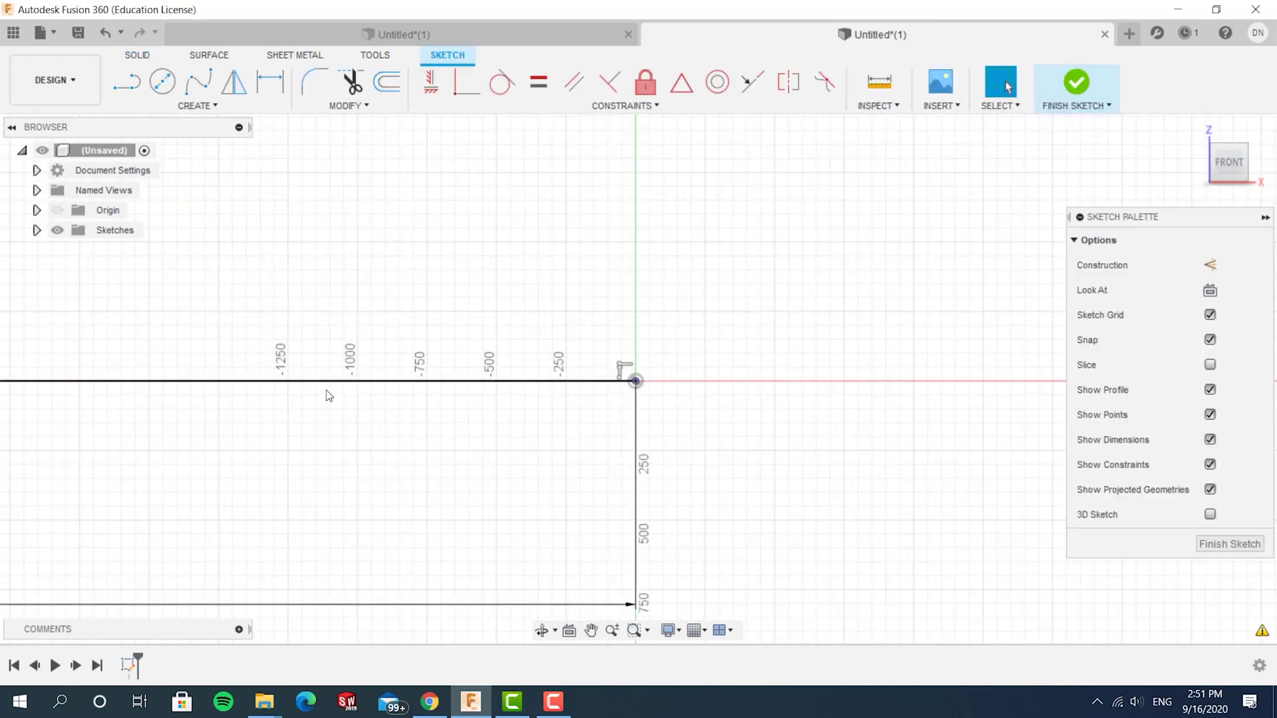
# Step: Dimension the flat rectangle's lower edge to 768.35 mm from the middle horizontal line
pyautogui.moveTo(526, 306); pyautogui.dragTo(832, 344, button='middle')
pyautogui.scroll(-10, 590, 325)
pyautogui.moveTo(525, 344); pyautogui.dragTo(635, 422, button='middle')
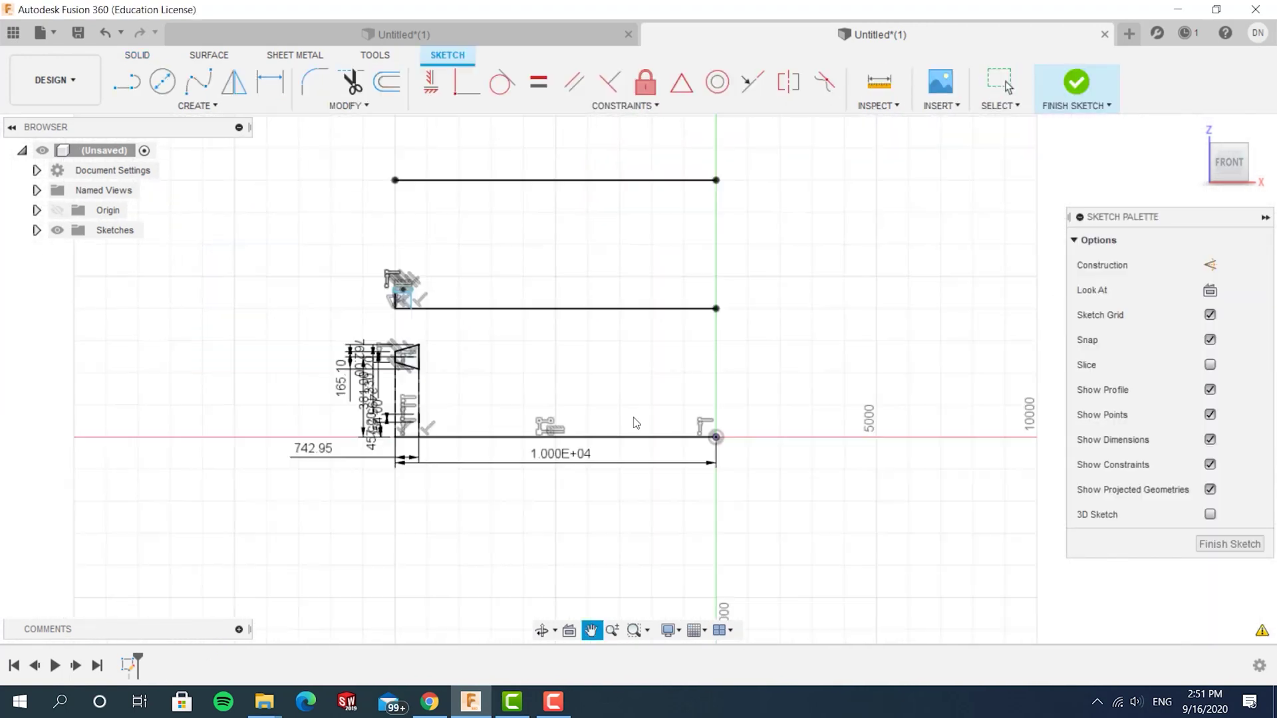
pyautogui.scroll(5, 393, 287)
pyautogui.scroll(5, 370, 286)
pyautogui.moveTo(424, 330); pyautogui.dragTo(627, 360, button='middle')
pyautogui.scroll(2, 628, 357)
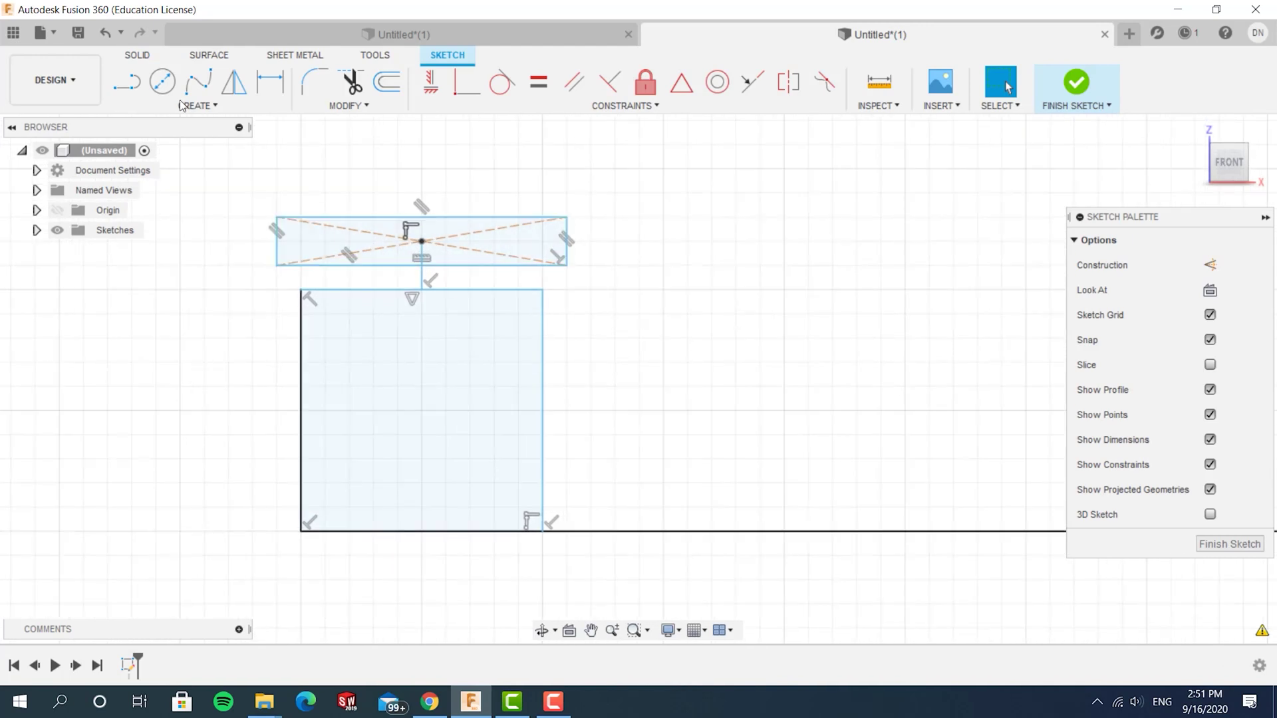
pyautogui.click(270, 82)
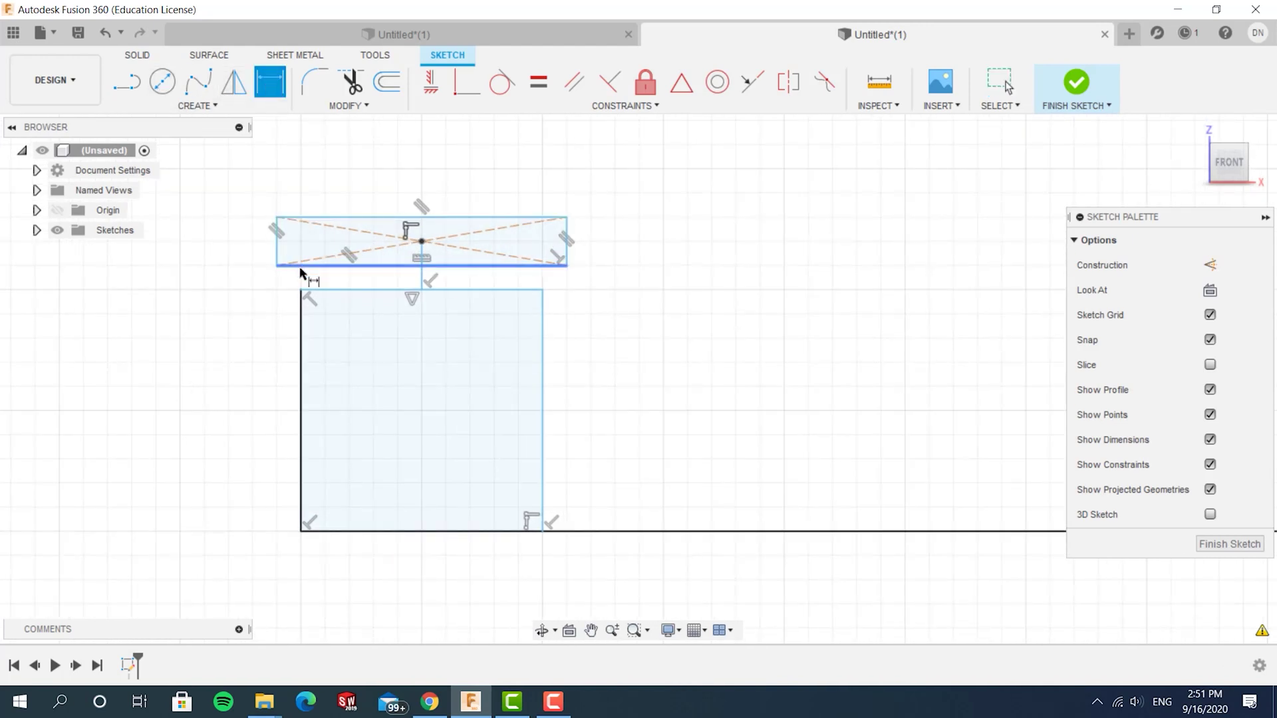
pyautogui.click(341, 532)
pyautogui.click(299, 265)
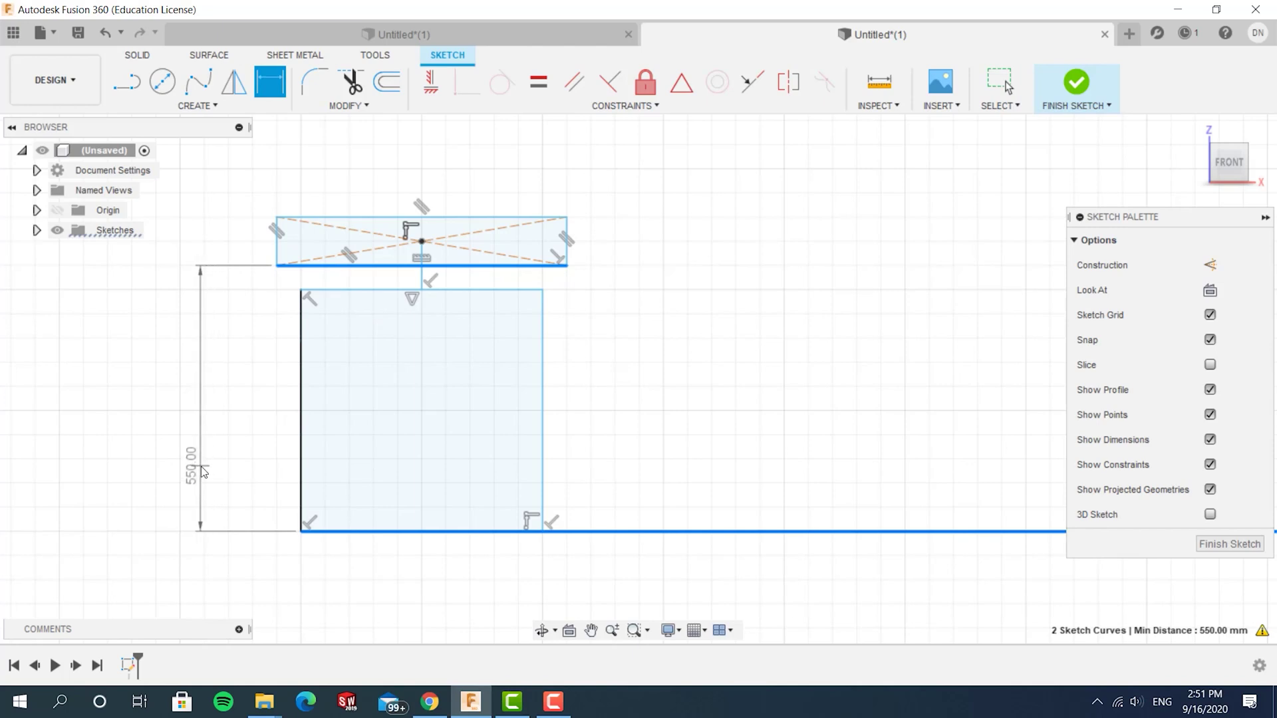
pyautogui.click(203, 469)
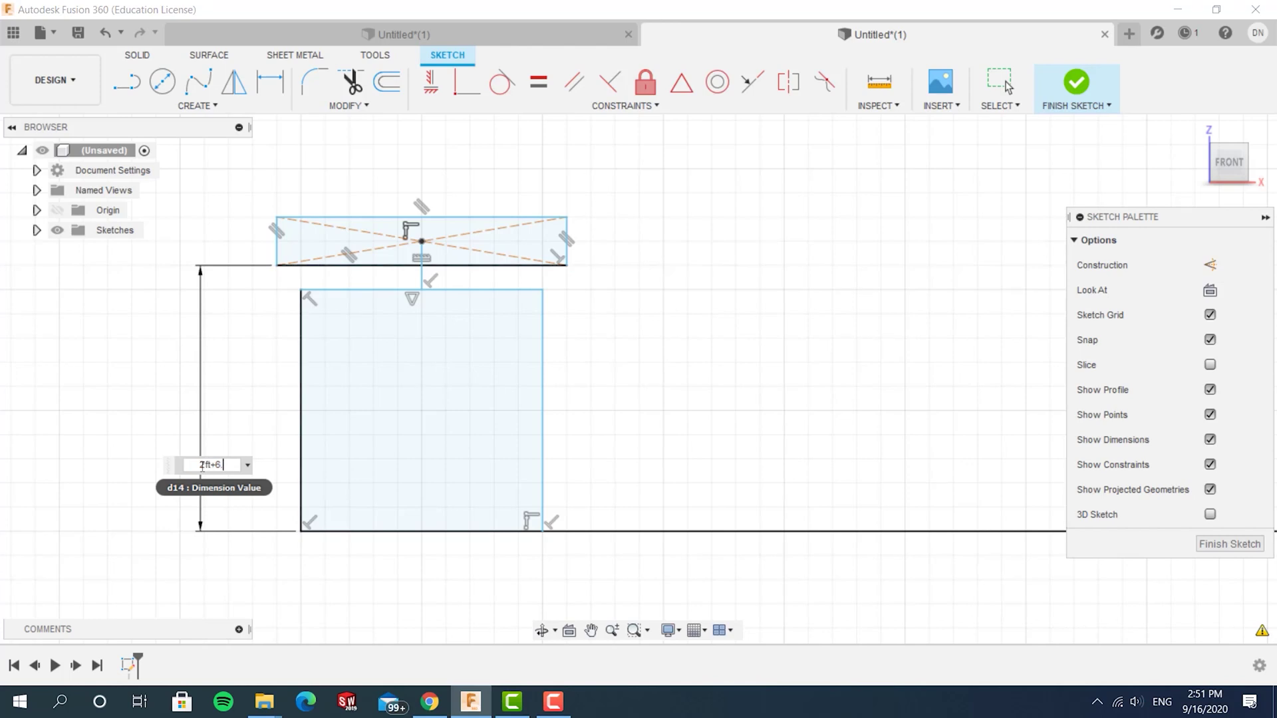
pyautogui.press('Return')
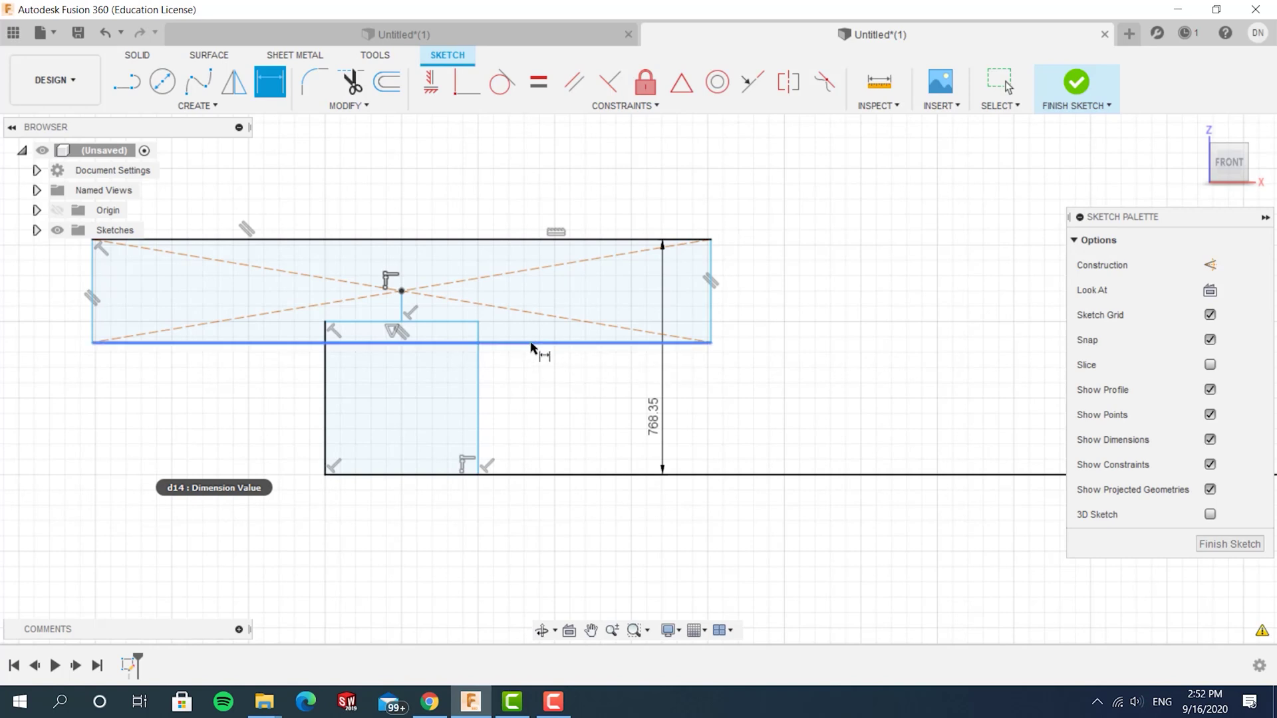
# Step: Dimension the distance between the flat rectangle's two horizontal edges to 1in
pyautogui.click(537, 343)
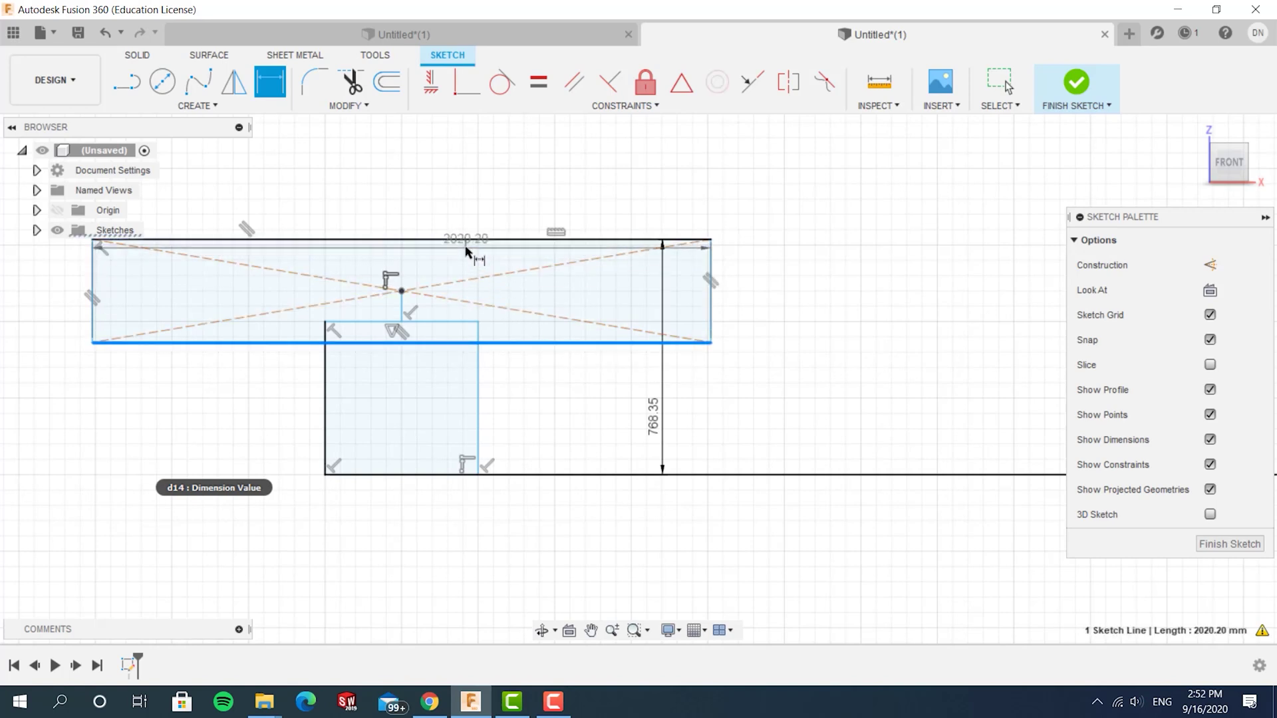
pyautogui.click(423, 240)
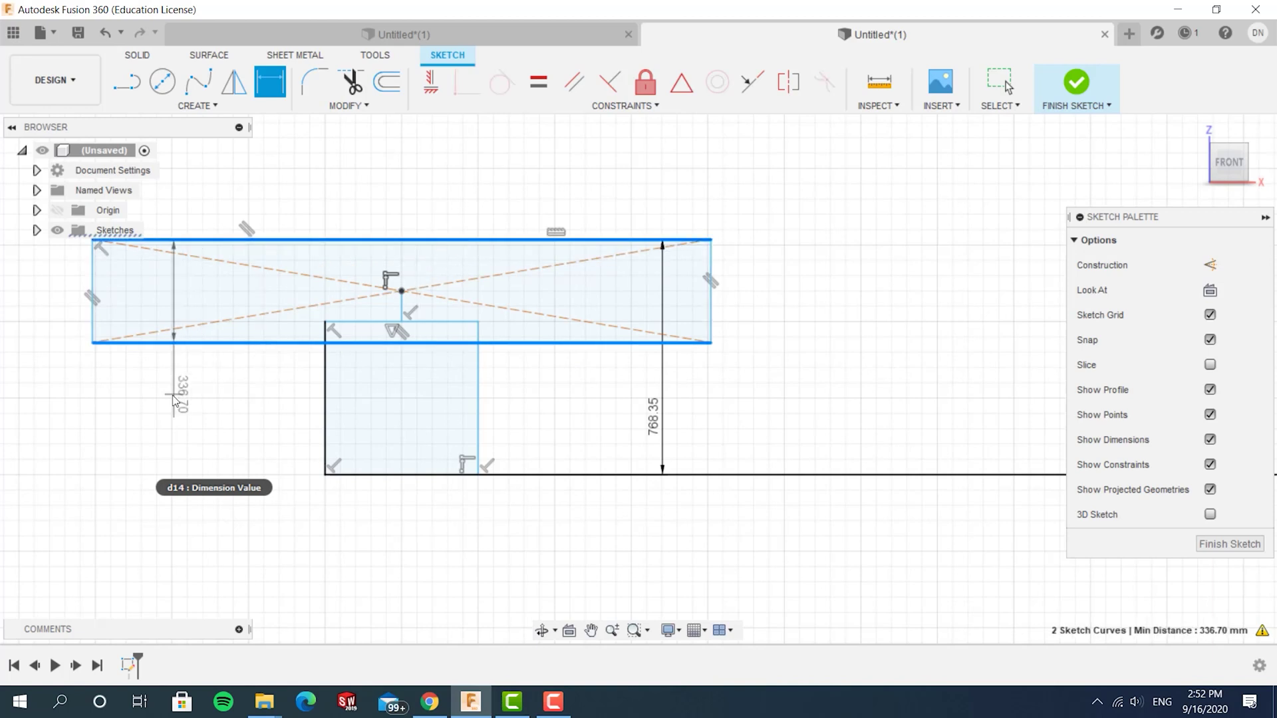
pyautogui.click(176, 423)
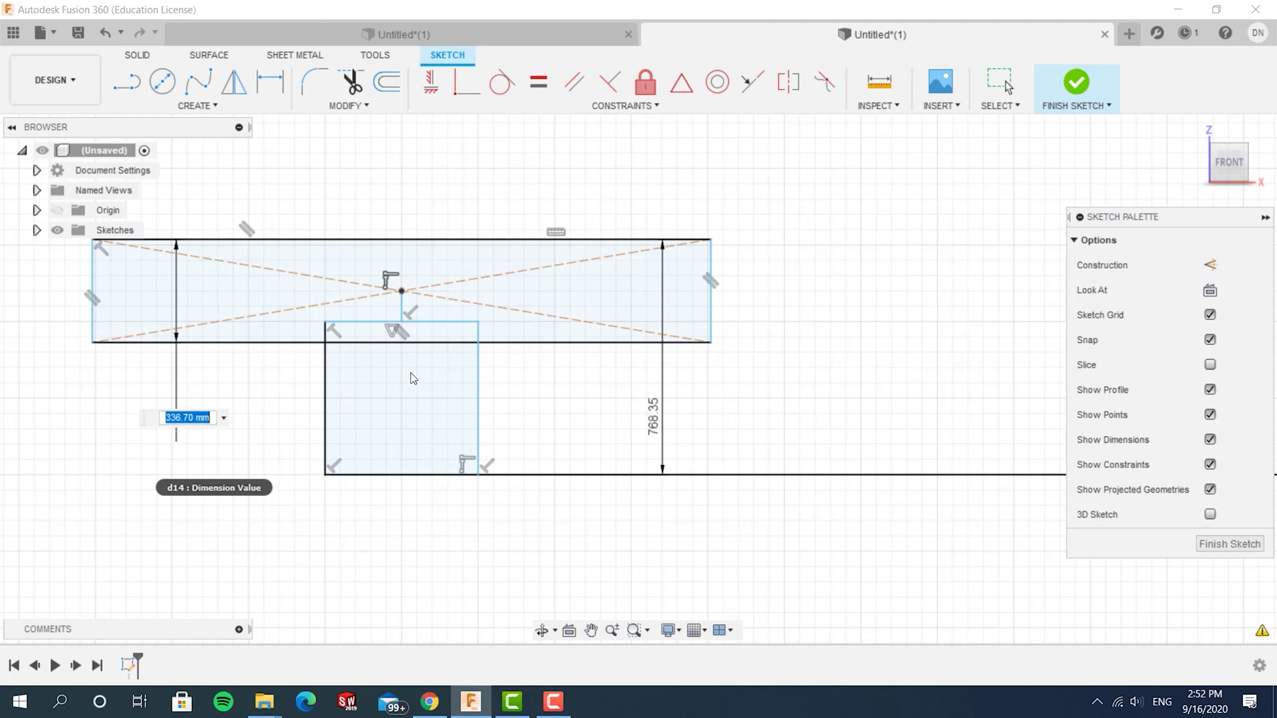
pyautogui.write('1in')
pyautogui.press('Return')
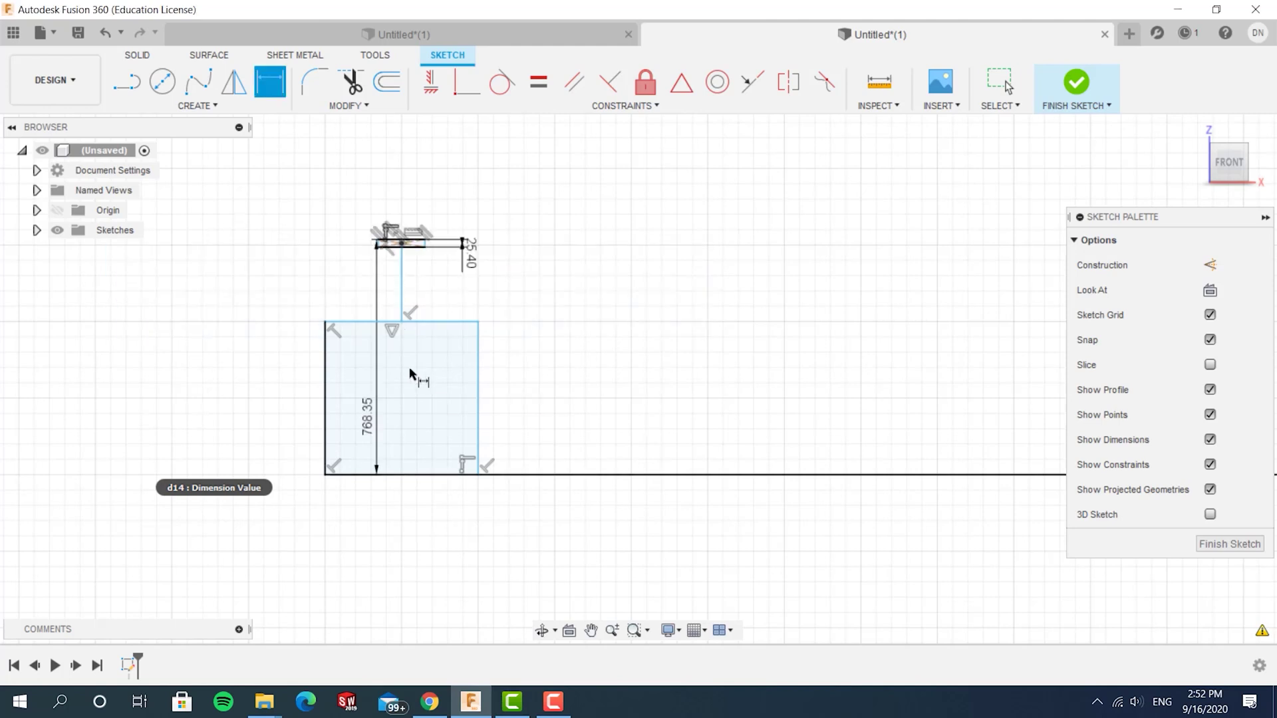
pyautogui.scroll(3, 417, 371)
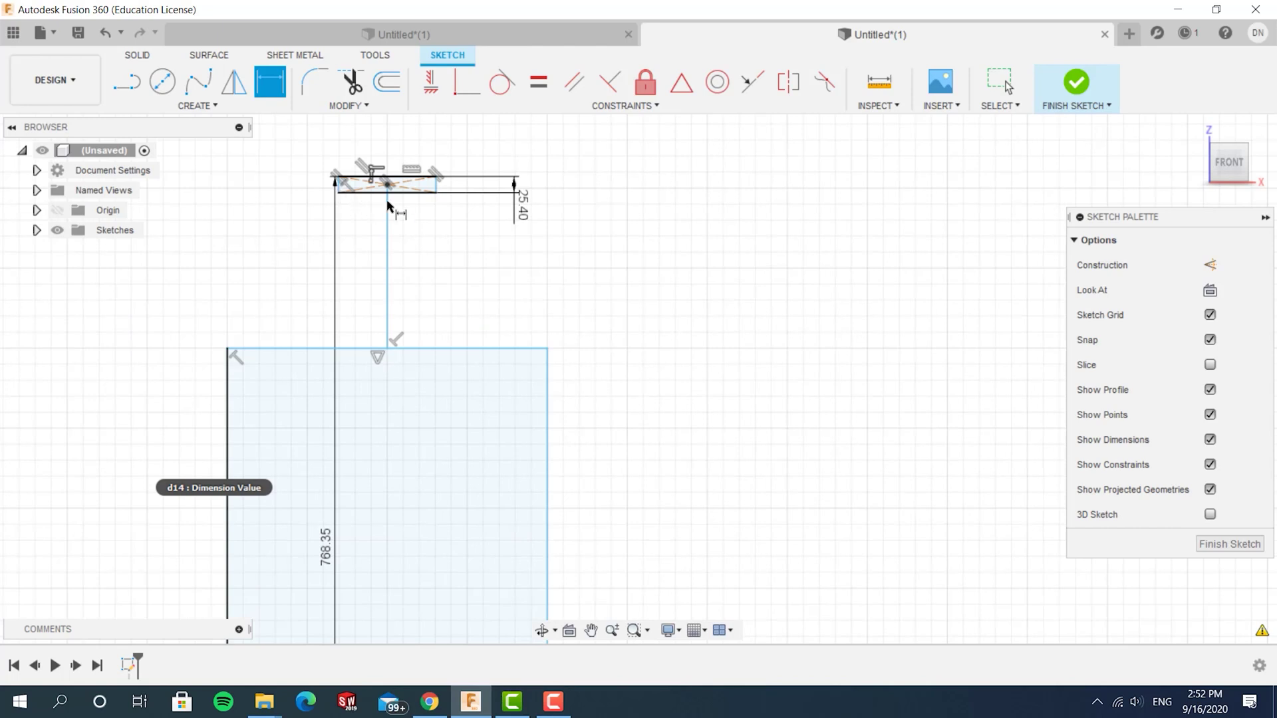
pyautogui.click(412, 192)
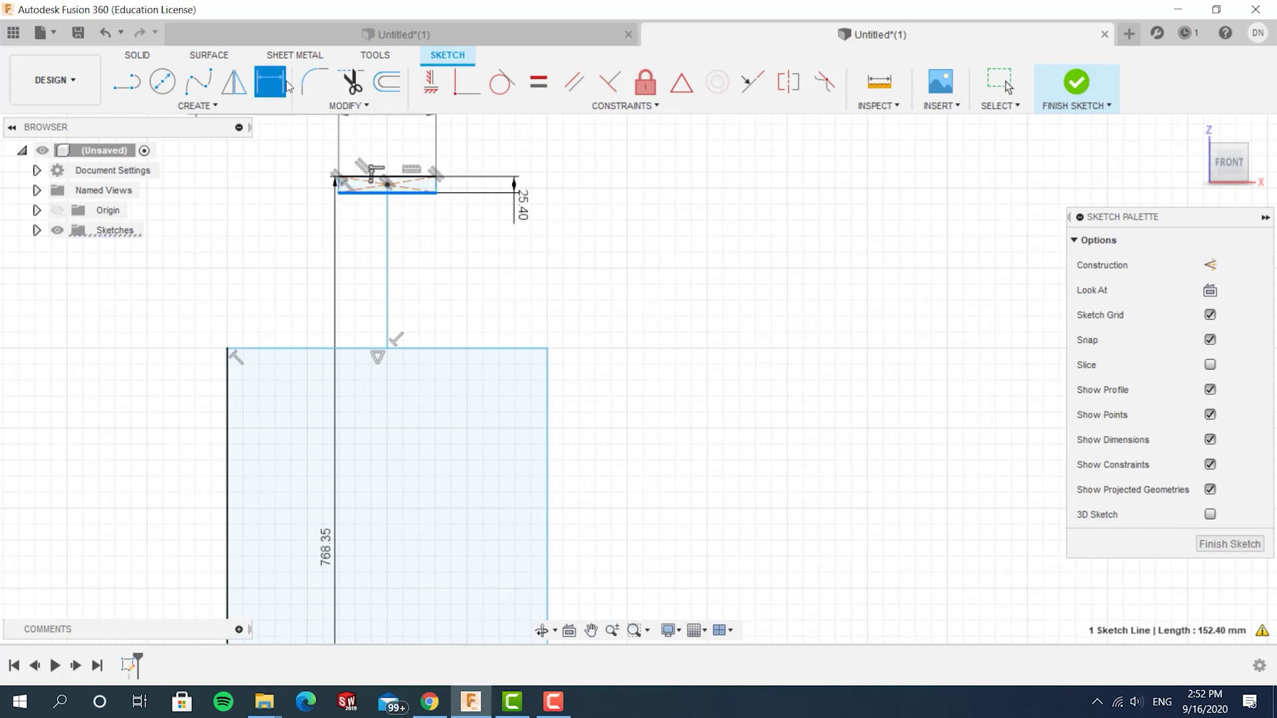
pyautogui.press('Escape')
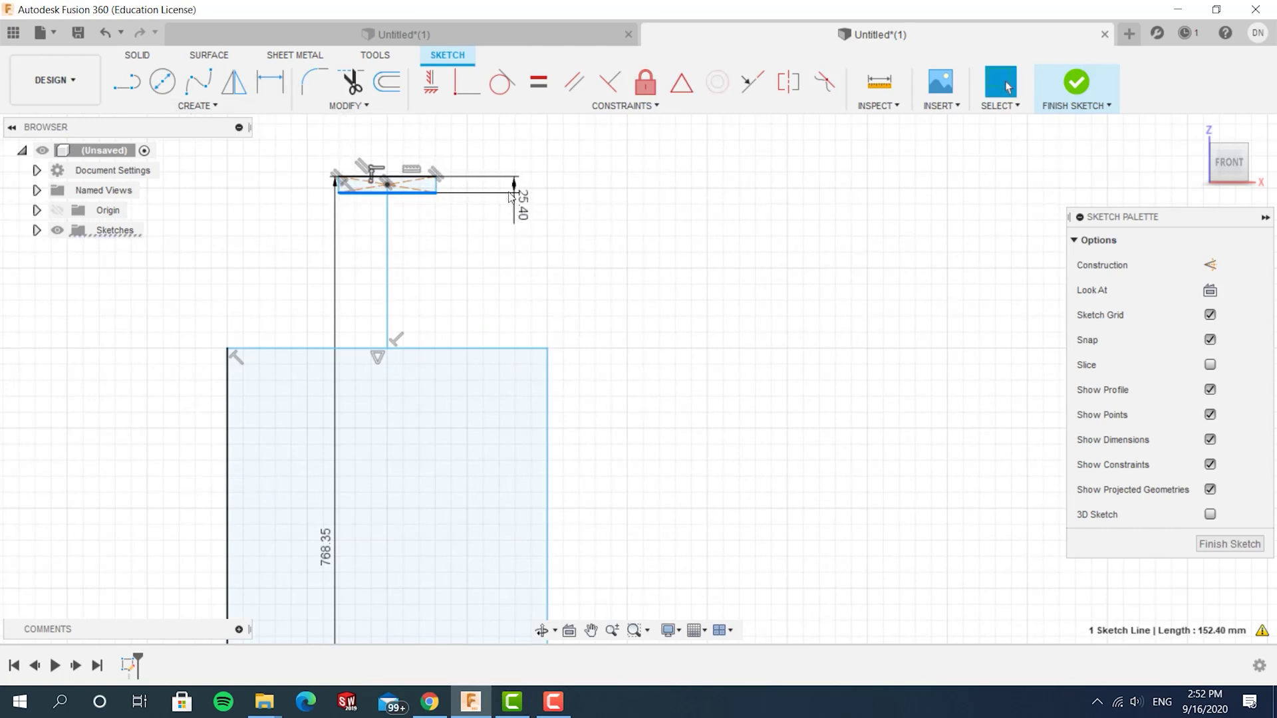
pyautogui.doubleClick(520, 202)
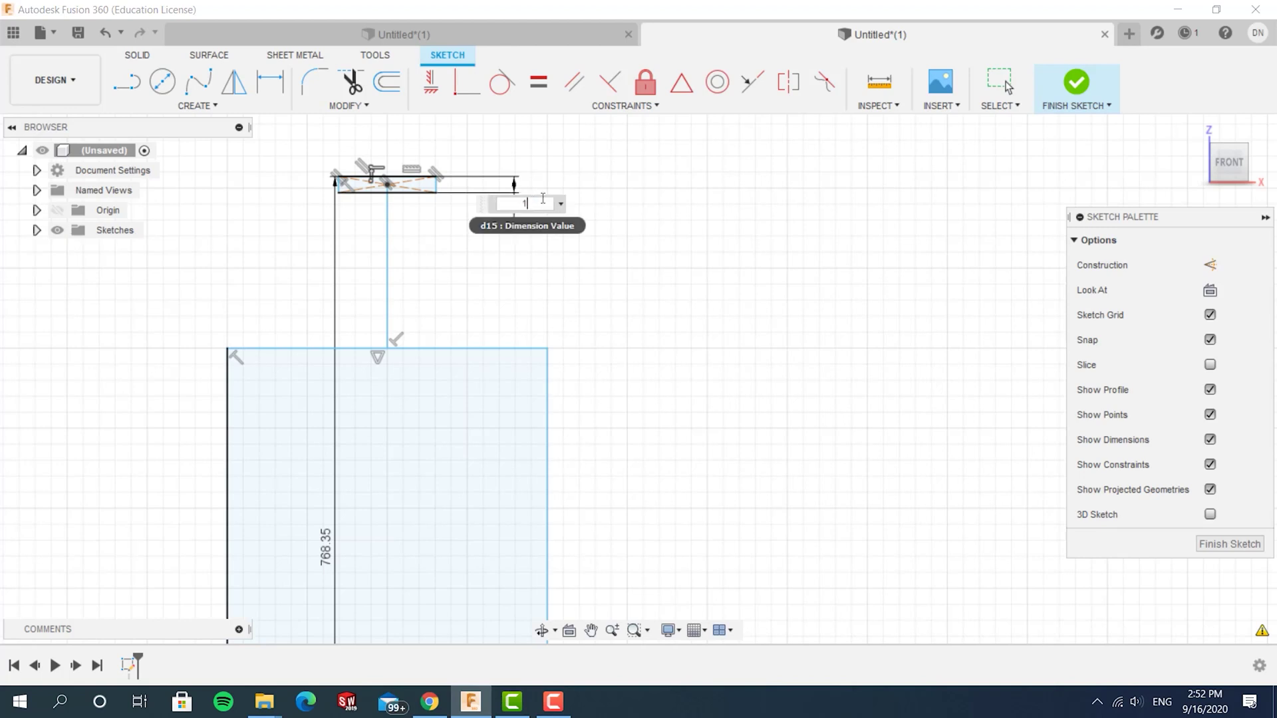
pyautogui.press('Return')
# Step: Delete the flat rectangle's 768.35 mm height dimension and dimension the square's left edge to 2ft+4in
pyautogui.click(335, 234)
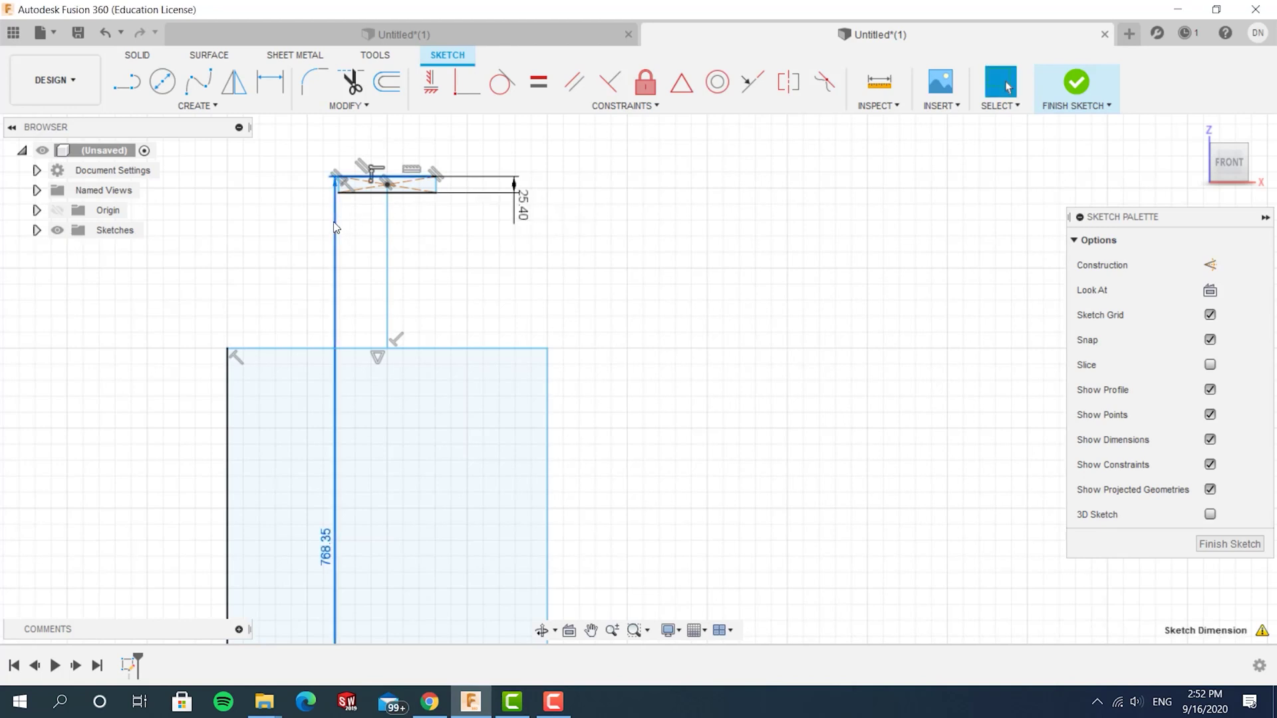
pyautogui.press('Delete')
pyautogui.click(270, 81)
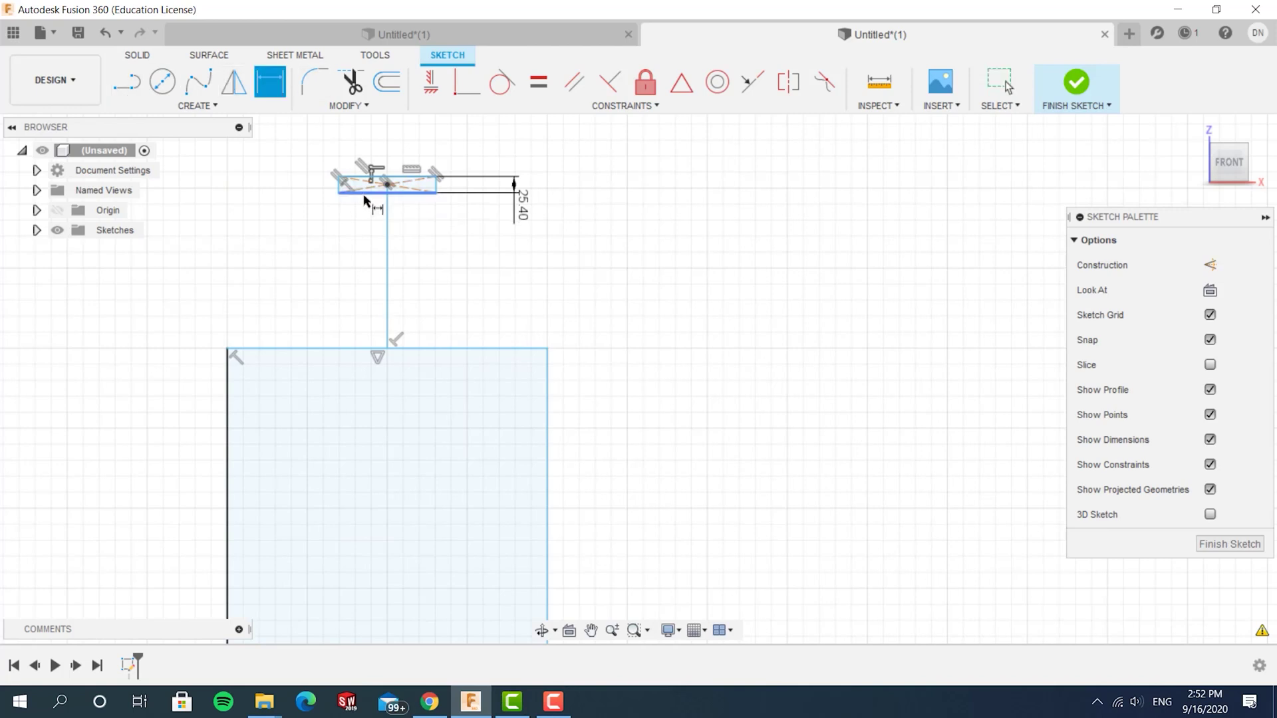
pyautogui.click(233, 404)
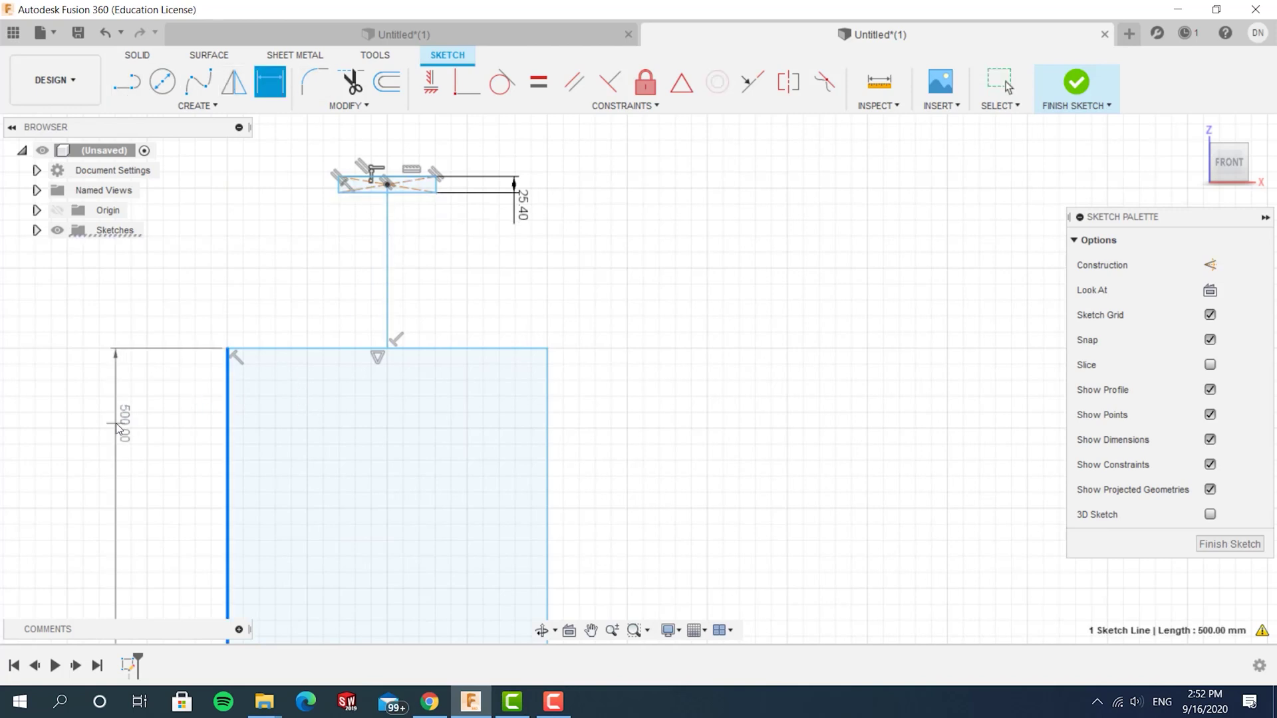
pyautogui.click(116, 422)
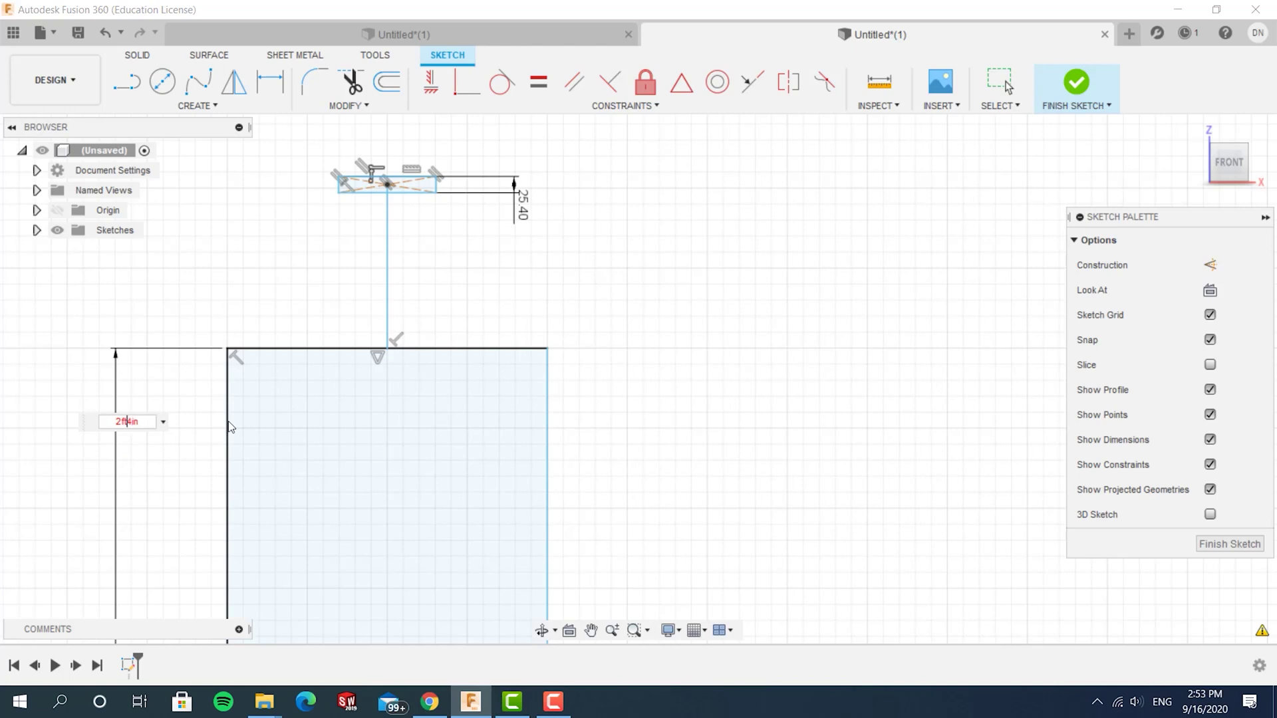
pyautogui.press('Return')
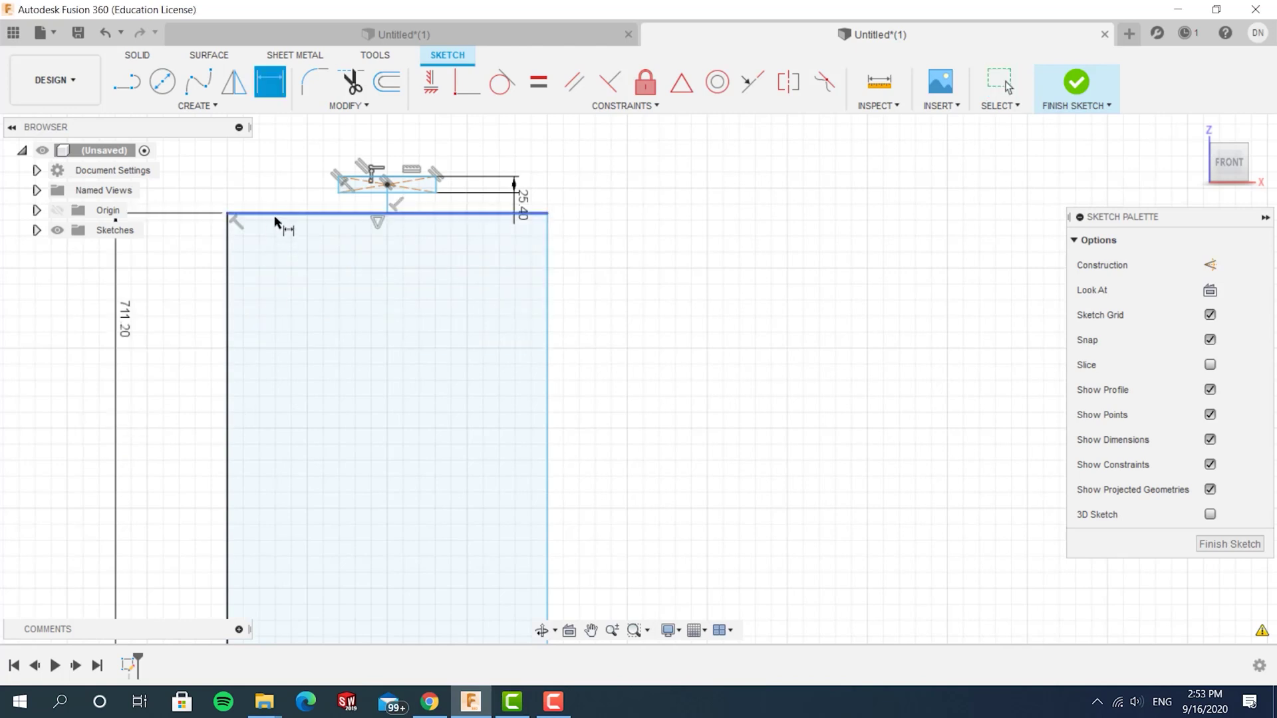
# Step: Dimension the large rectangle's top edge to a width of 2ft+6in
pyautogui.click(283, 213)
pyautogui.scroll(-4, 116, 508)
pyautogui.click(115, 610)
pyautogui.write('2ft+6in')
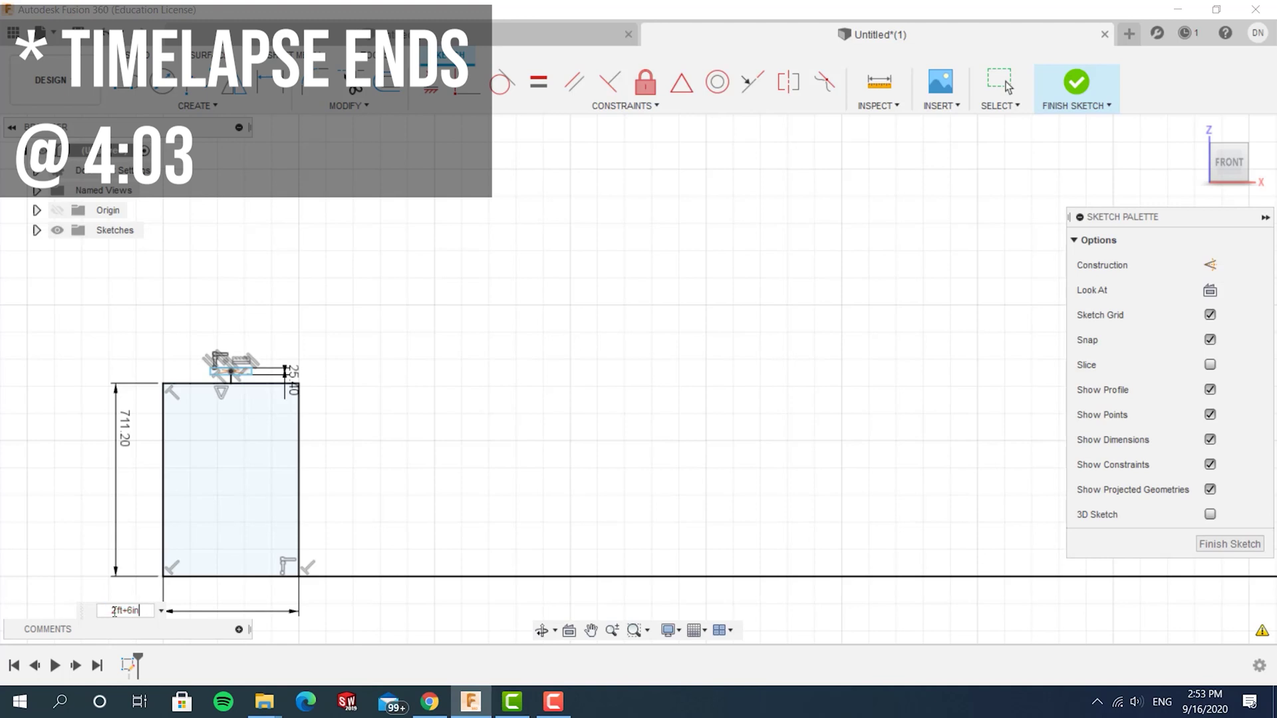
pyautogui.press('Return')
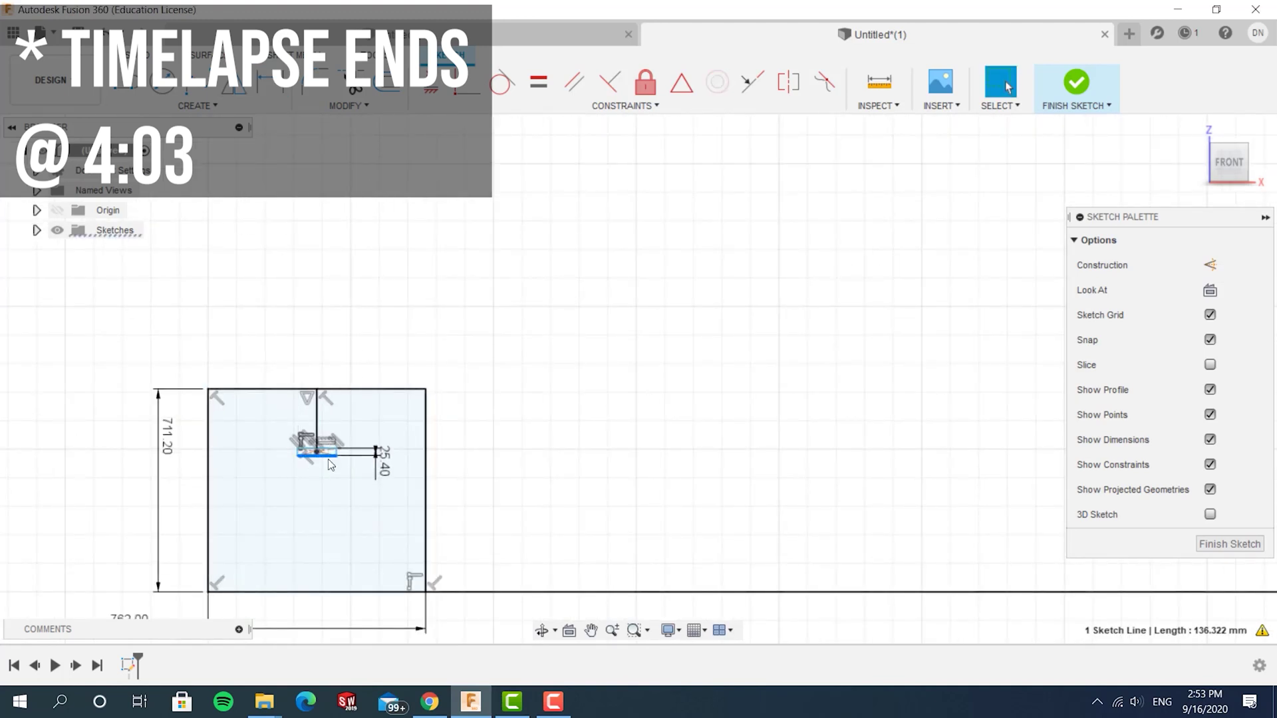
# Step: Move the flat rectangle above the square and dimension its lower edge to a width of 2ft+8in
pyautogui.moveTo(328, 453)
pyautogui.mouseDown()
pyautogui.moveTo(336, 251)
pyautogui.moveTo(330, 331)
pyautogui.mouseUp()
pyautogui.click(269, 84)
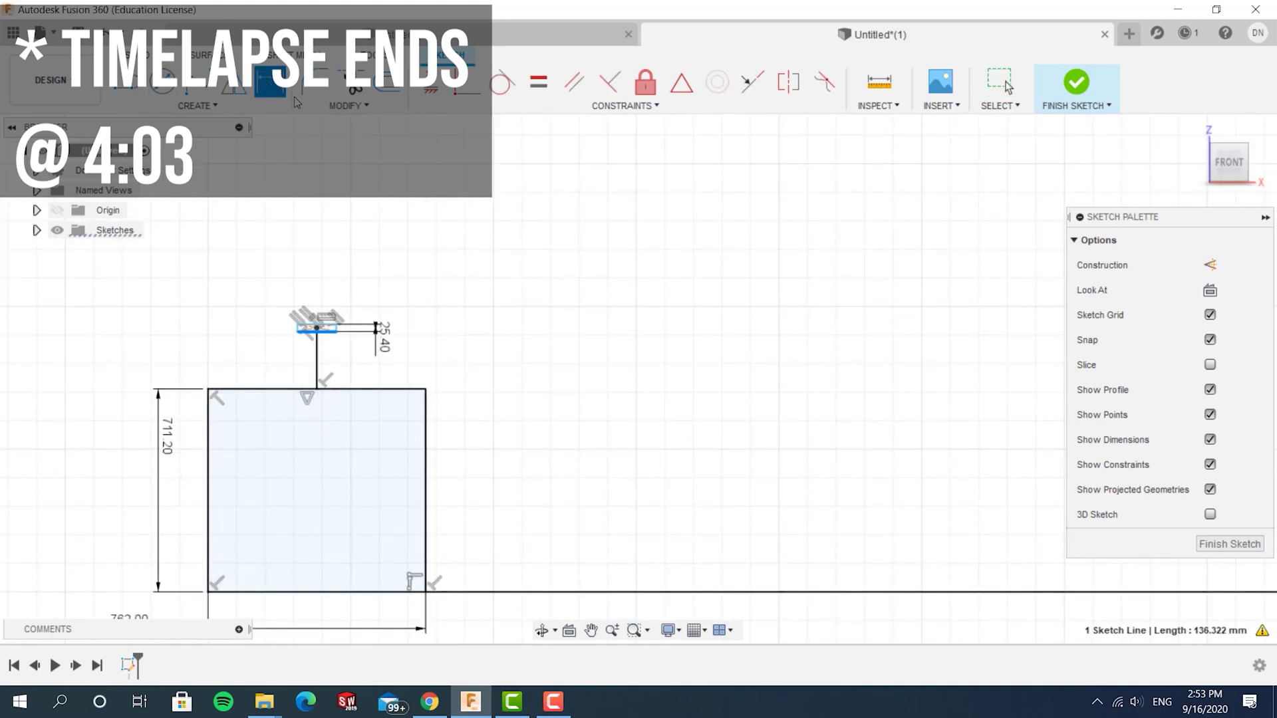
pyautogui.click(198, 256)
pyautogui.write('2ft+8in')
pyautogui.press('Return')
# Step: Dimension the height of the flat rectangle's lower edge above the long horizontal line to 2ft+6.25in
pyautogui.click(301, 332)
pyautogui.scroll(-1, 281, 489)
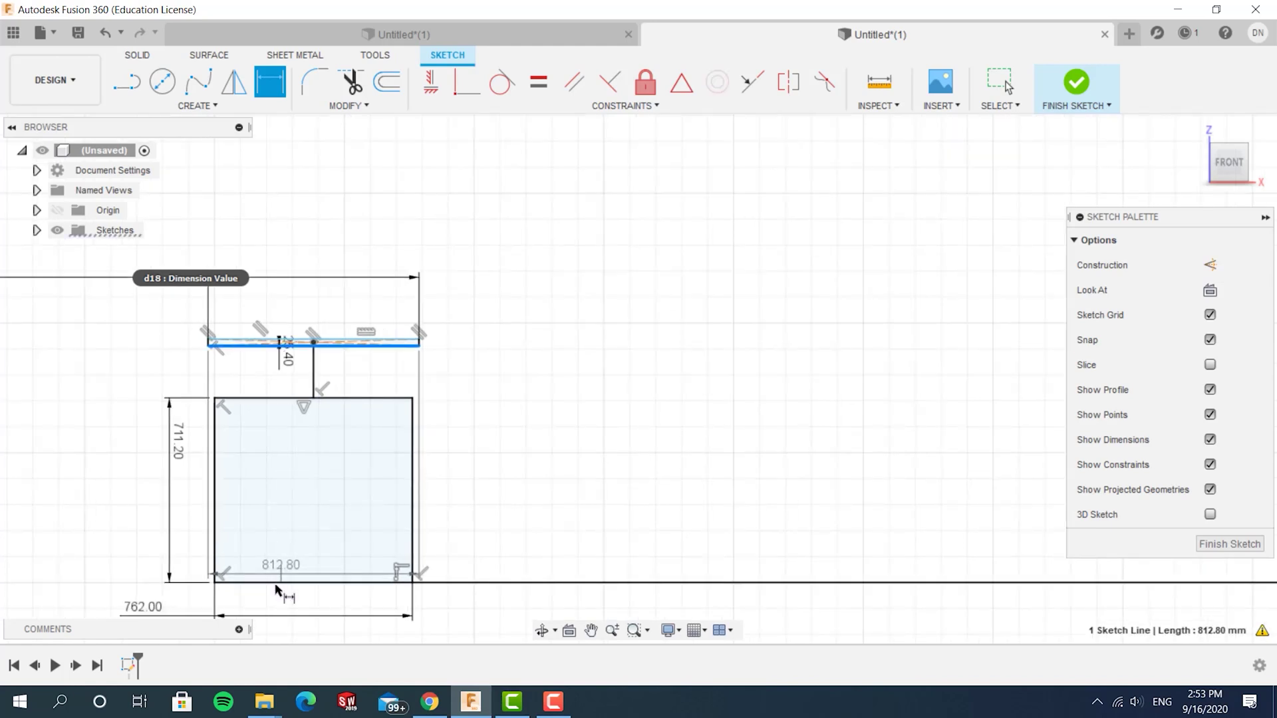
pyautogui.click(276, 584)
pyautogui.click(76, 517)
pyautogui.write('2ft+6.25in')
pyautogui.press('Return')
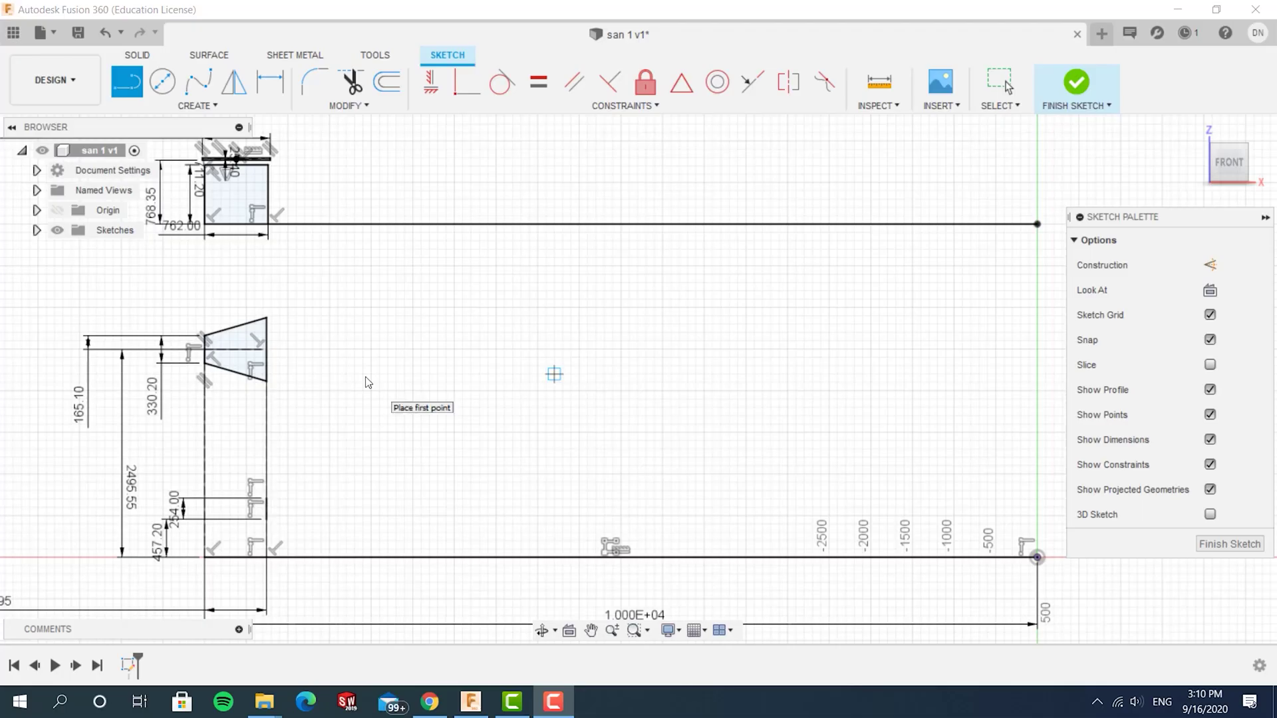
# Step: Sketch a construction-line triangle from the trapezoid's tall edge, with a first side about 2877 mm long at 44.4 deg and a horizontal base of 2500 mm
pyautogui.moveTo(362, 374); pyautogui.dragTo(533, 339, button='middle')
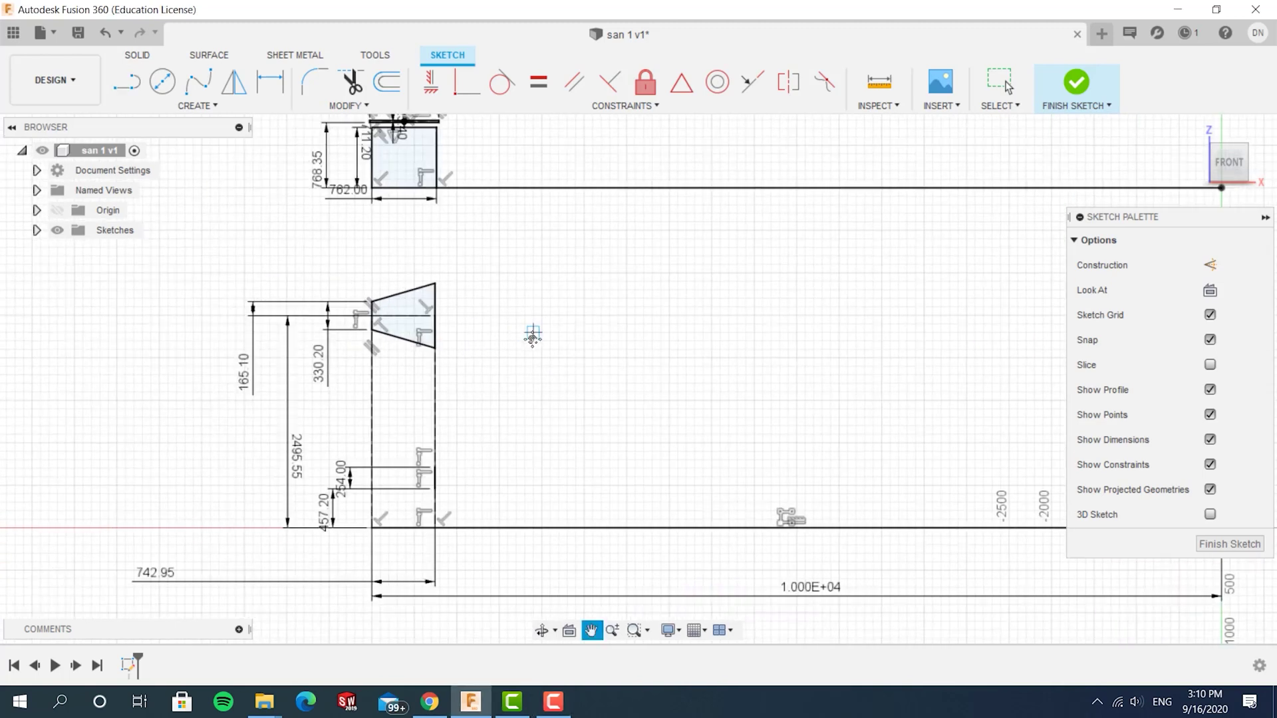
pyautogui.scroll(1, 534, 339)
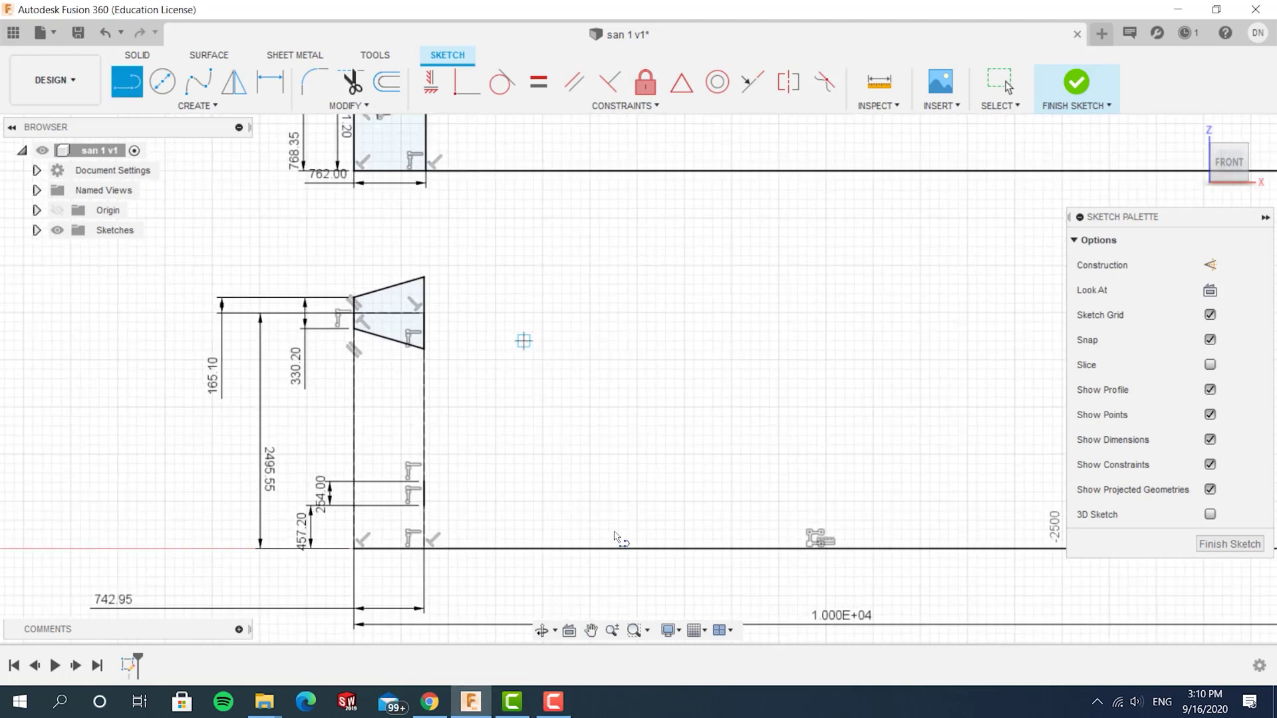
pyautogui.click(425, 306)
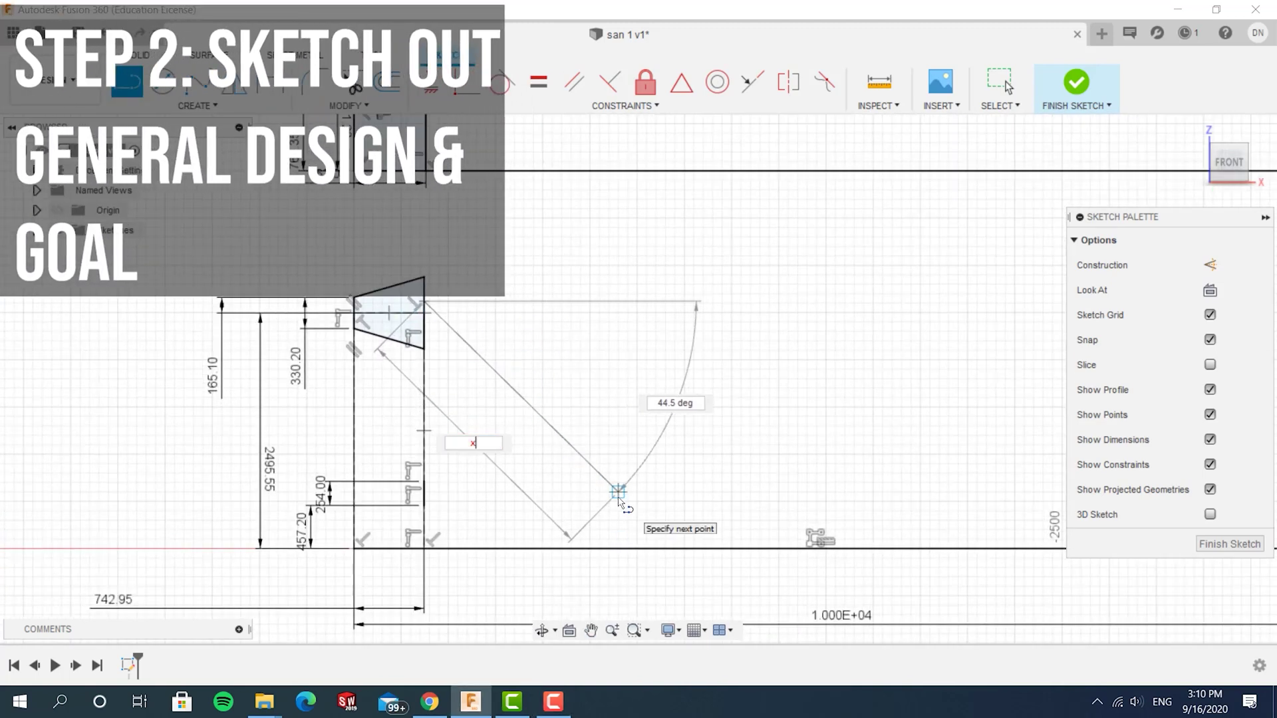
pyautogui.press('Escape')
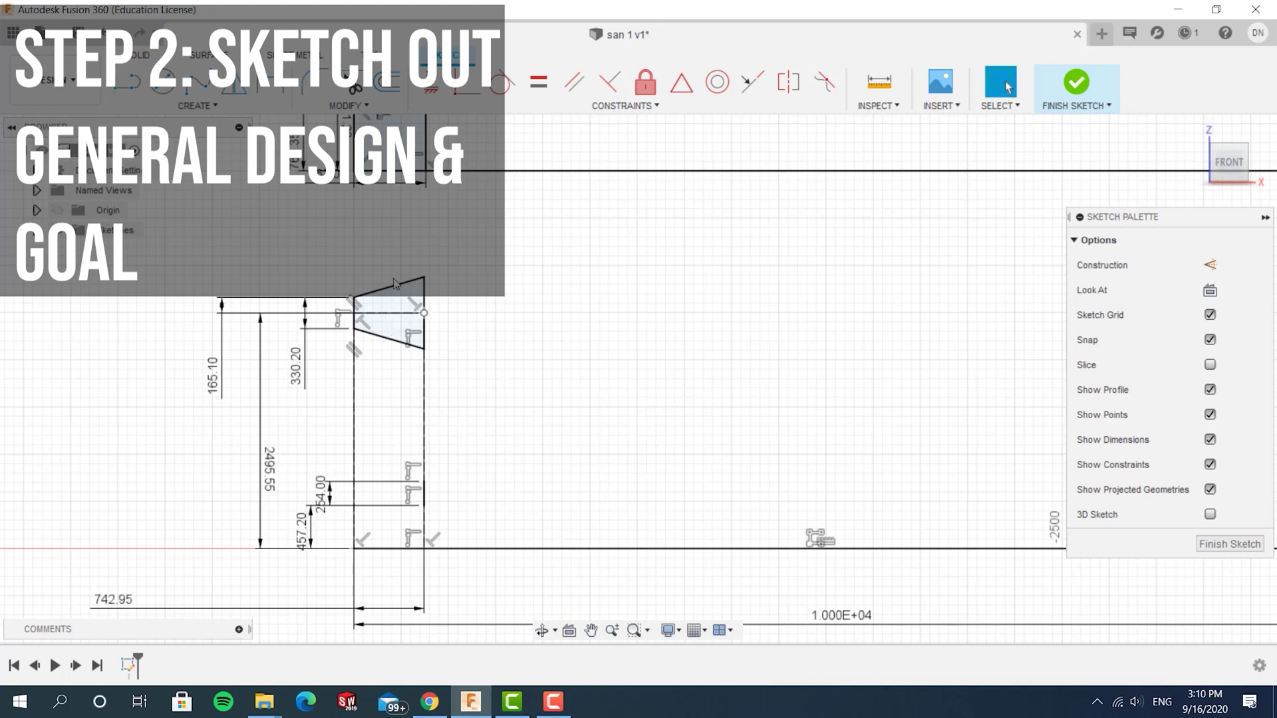
pyautogui.press('l')
pyautogui.press('x')
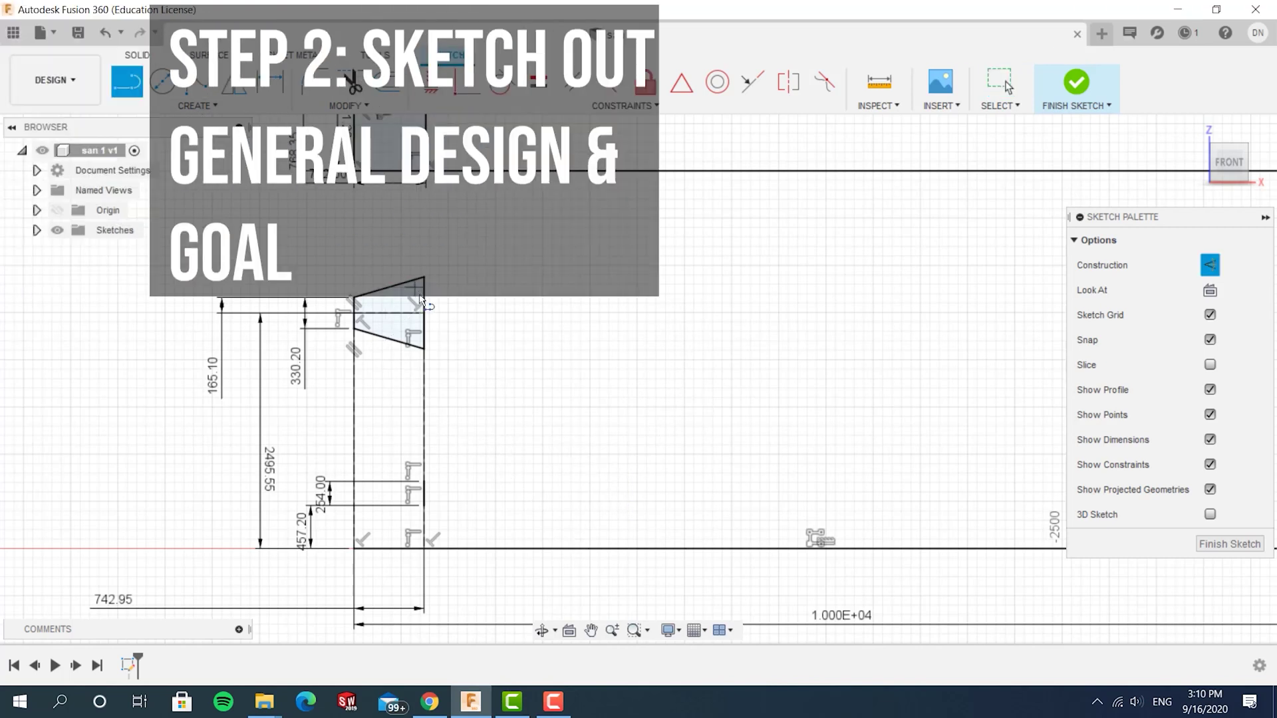
pyautogui.click(424, 305)
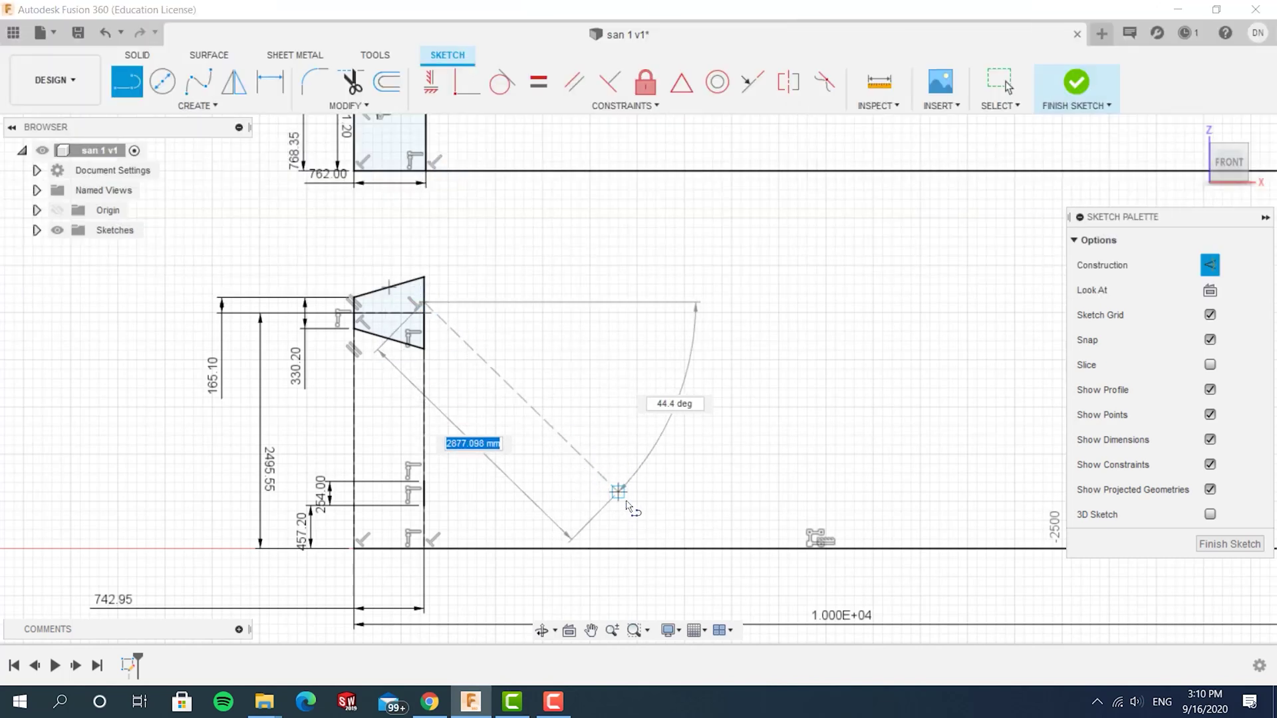
pyautogui.click(618, 492)
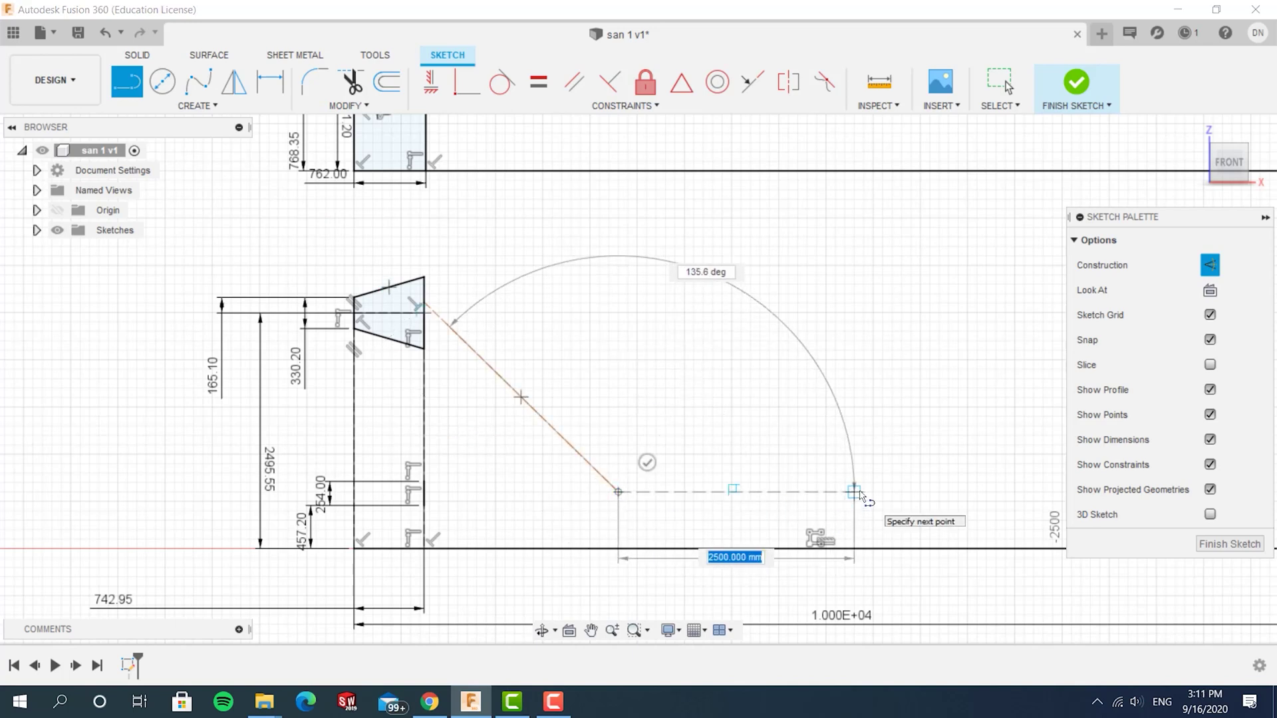
pyautogui.click(854, 492)
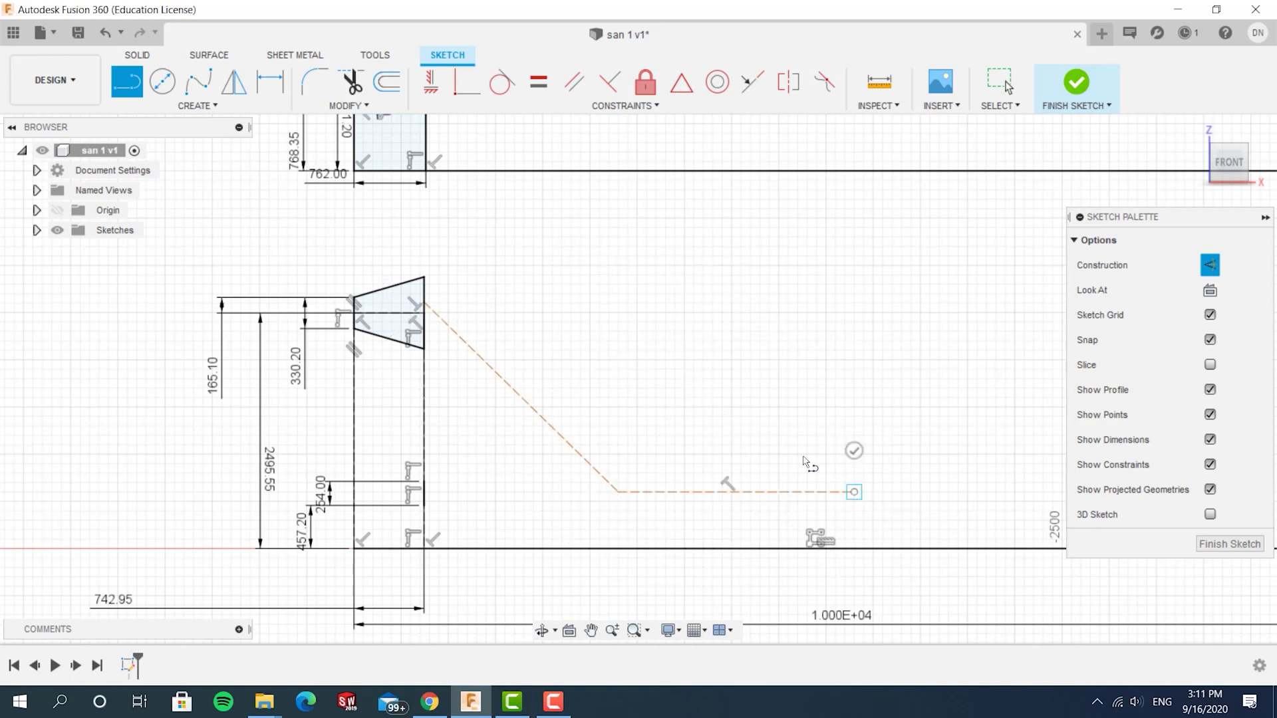
pyautogui.click(425, 304)
# Step: Dimension the height of the triangle's upper corner above the trapezoid's horizontal centerline to 100 mm
pyautogui.press('d')
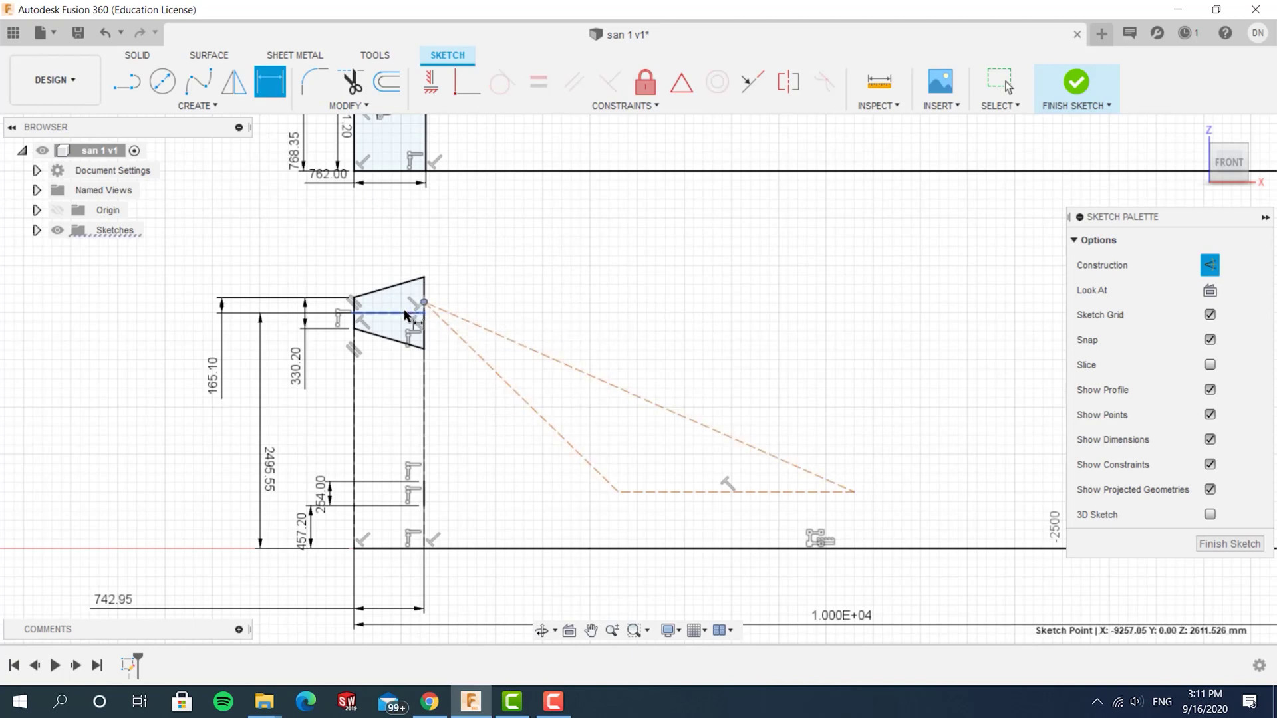
pyautogui.click(406, 314)
pyautogui.click(256, 265)
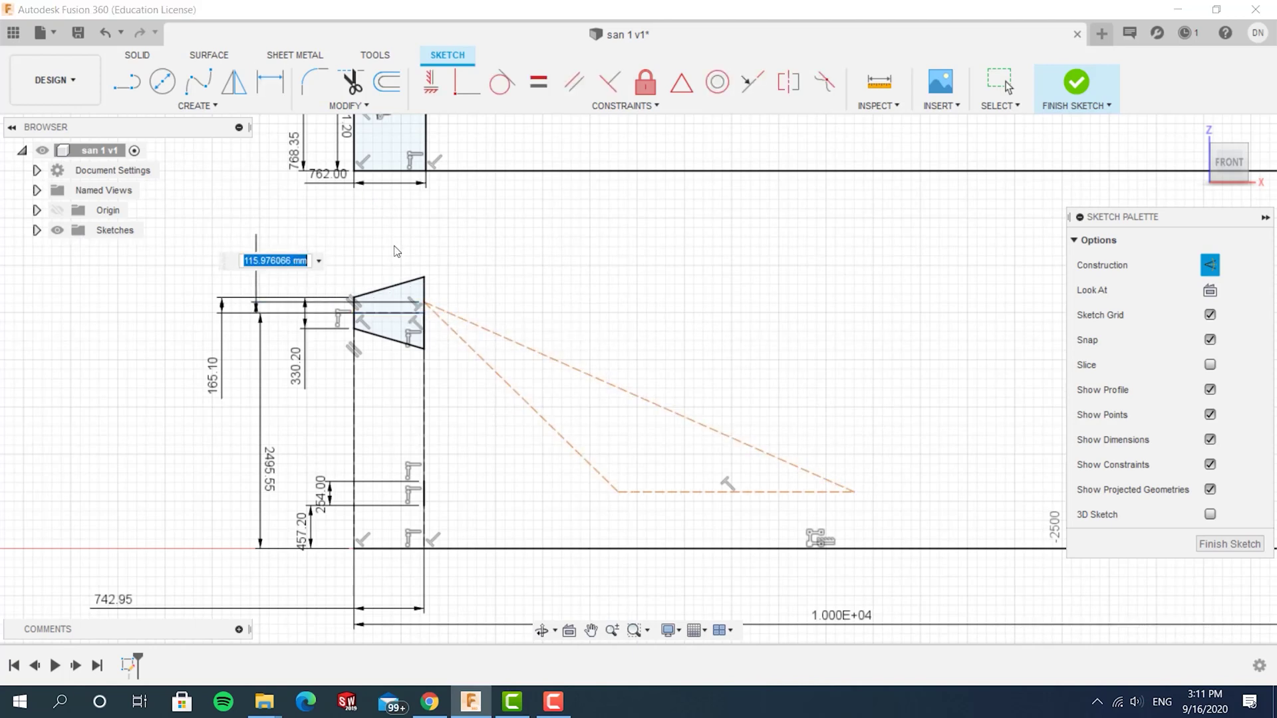
pyautogui.write('100')
pyautogui.press('Return')
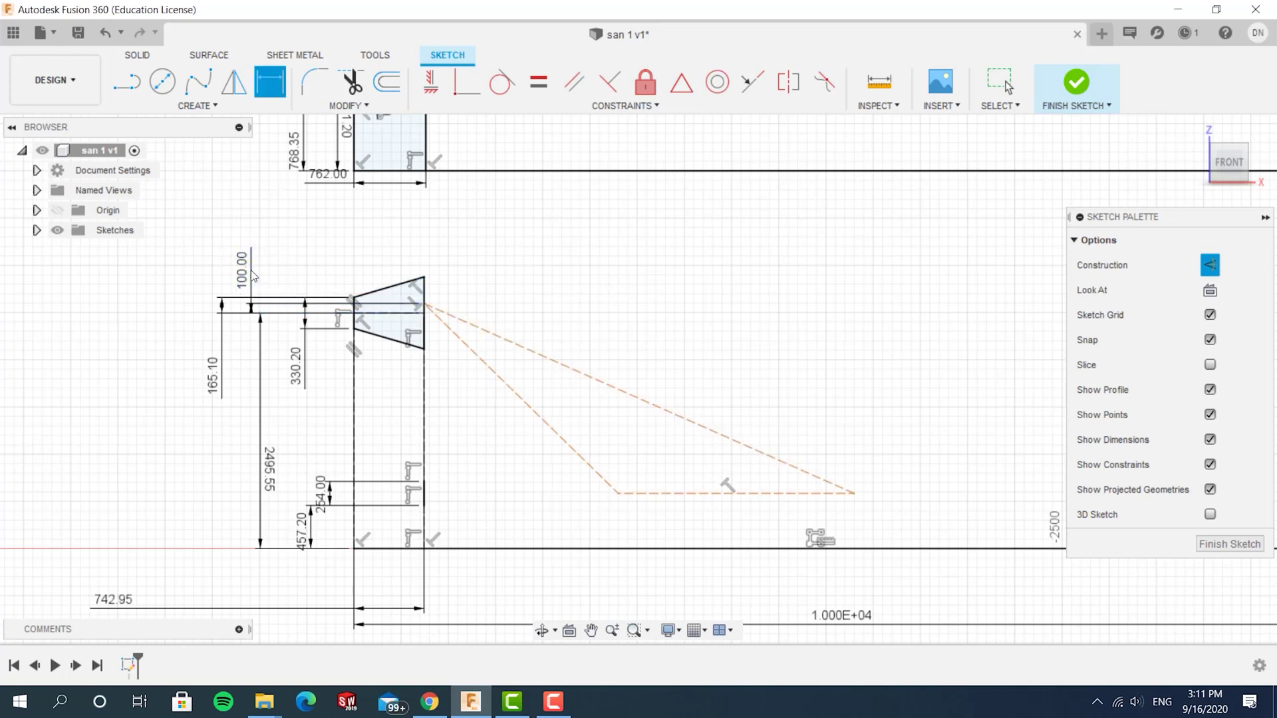
# Step: Set the height dimension between the triangle's upper corner and the trapezoid's centerline to 150 mm
pyautogui.doubleClick(254, 276)
pyautogui.write('150')
pyautogui.press('Return')
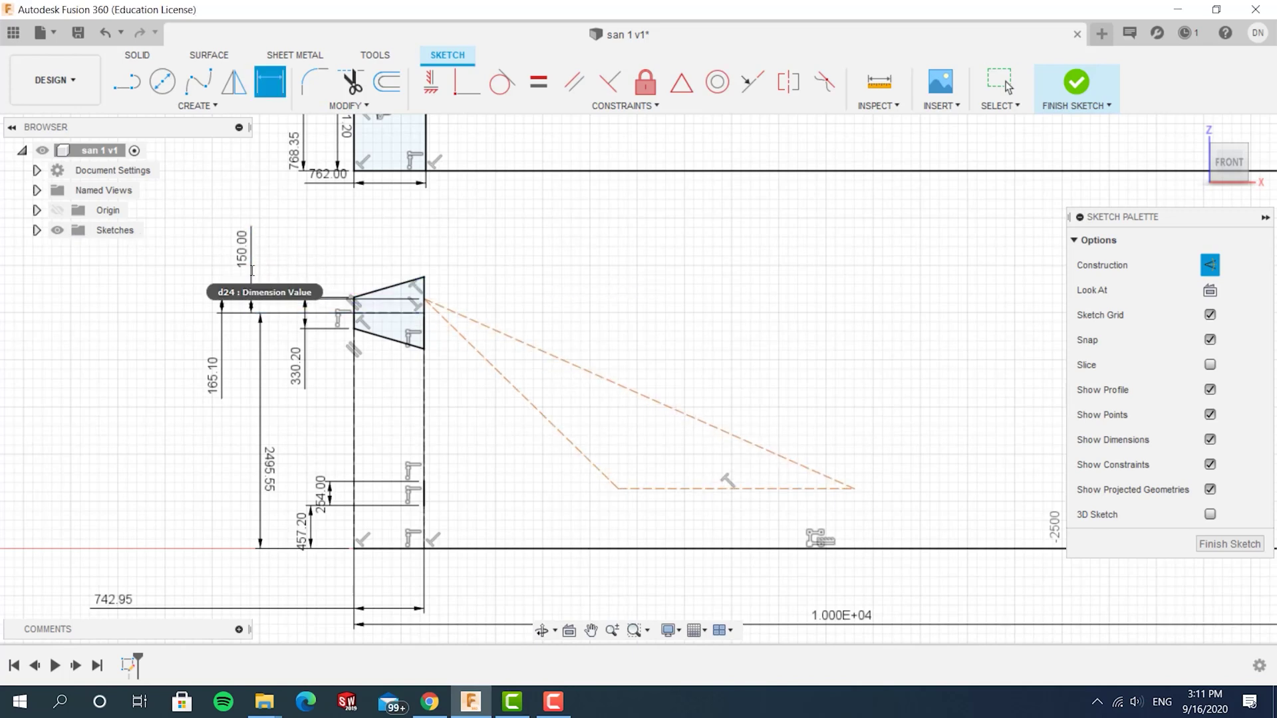
# Step: Dimension the triangle's horizontal base 800 mm above the ground line and move the dimension text beyond the triangle's far end
pyautogui.click(660, 488)
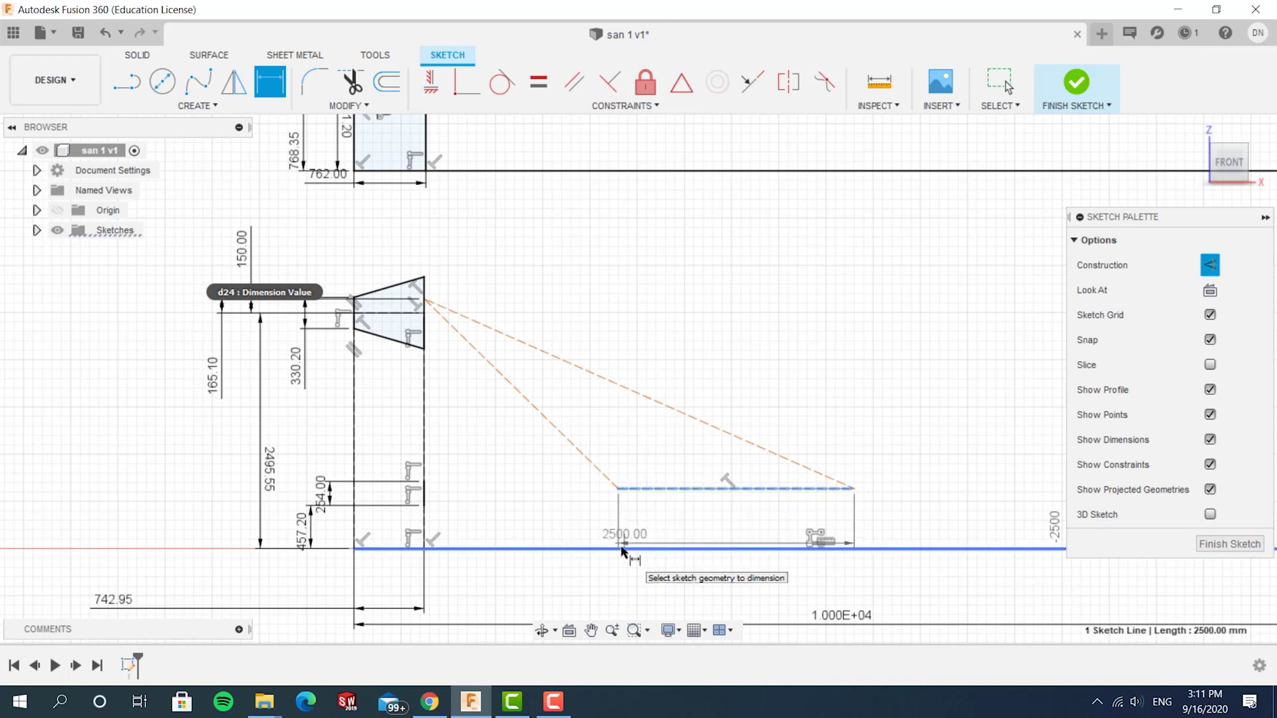
pyautogui.click(637, 549)
pyautogui.click(468, 582)
pyautogui.write('800')
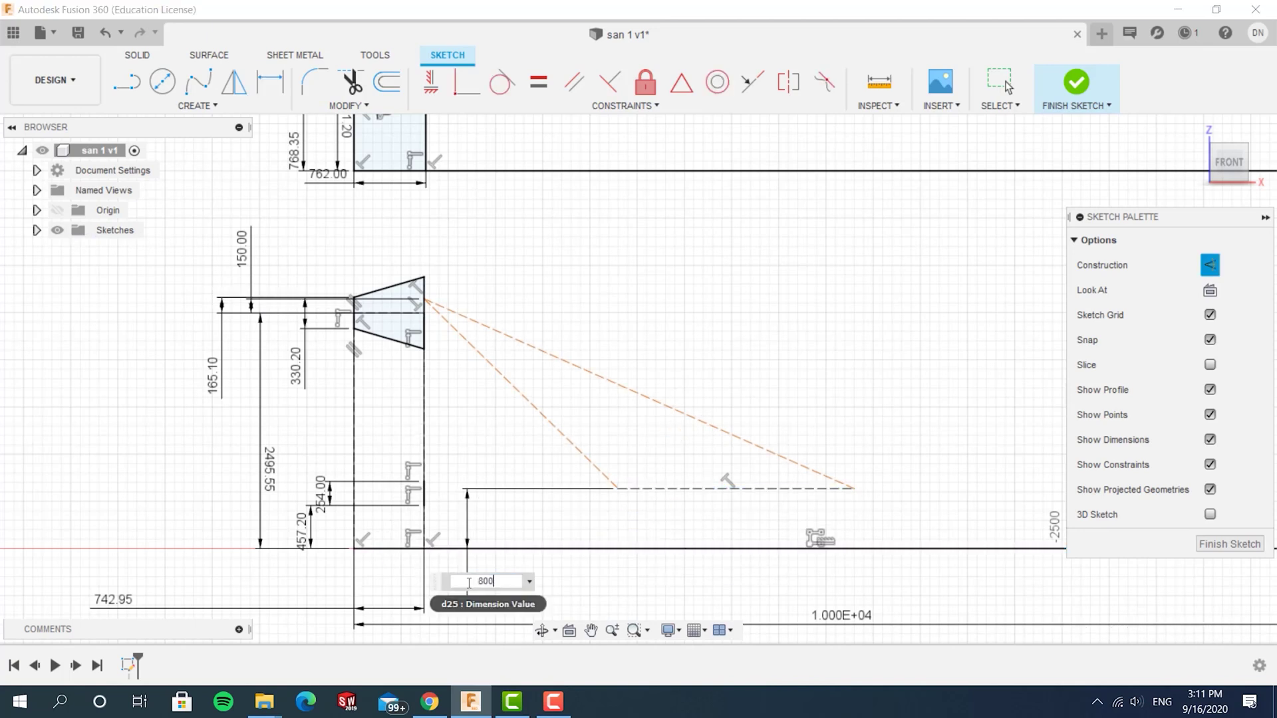
pyautogui.press('Return')
pyautogui.scroll(-2, 547, 489)
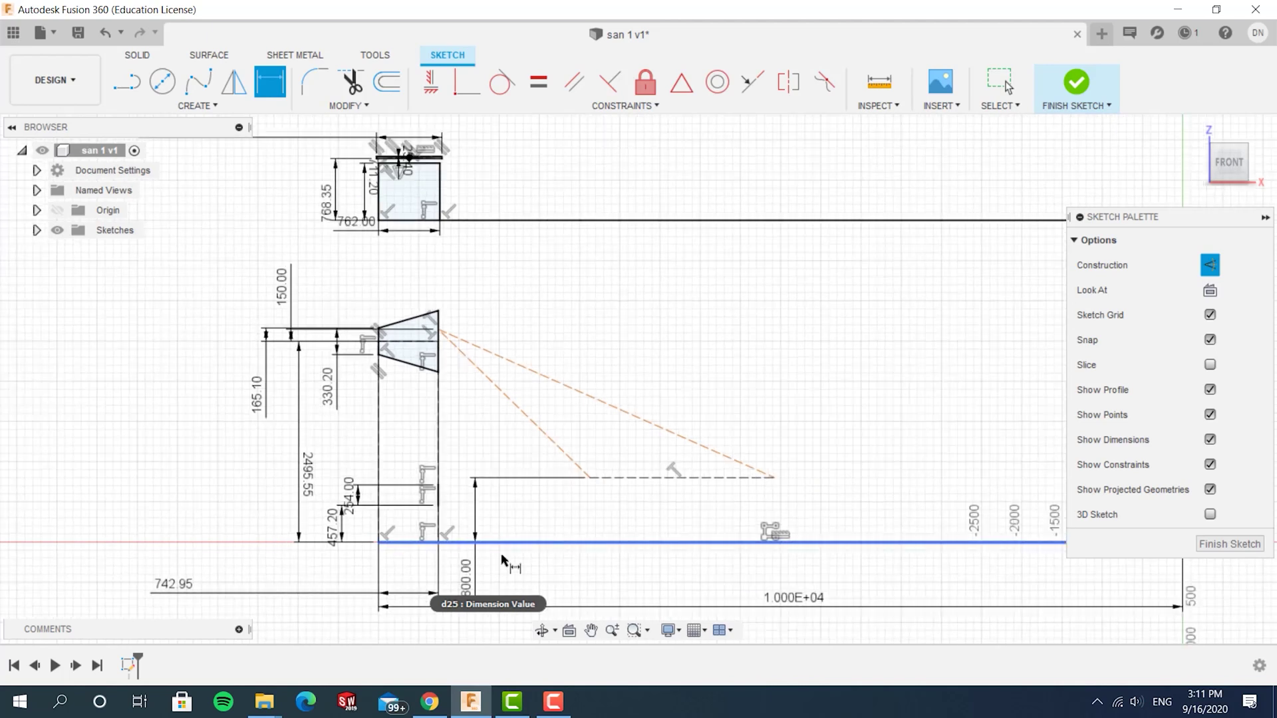
pyautogui.moveTo(511, 405); pyautogui.dragTo(964, 331)
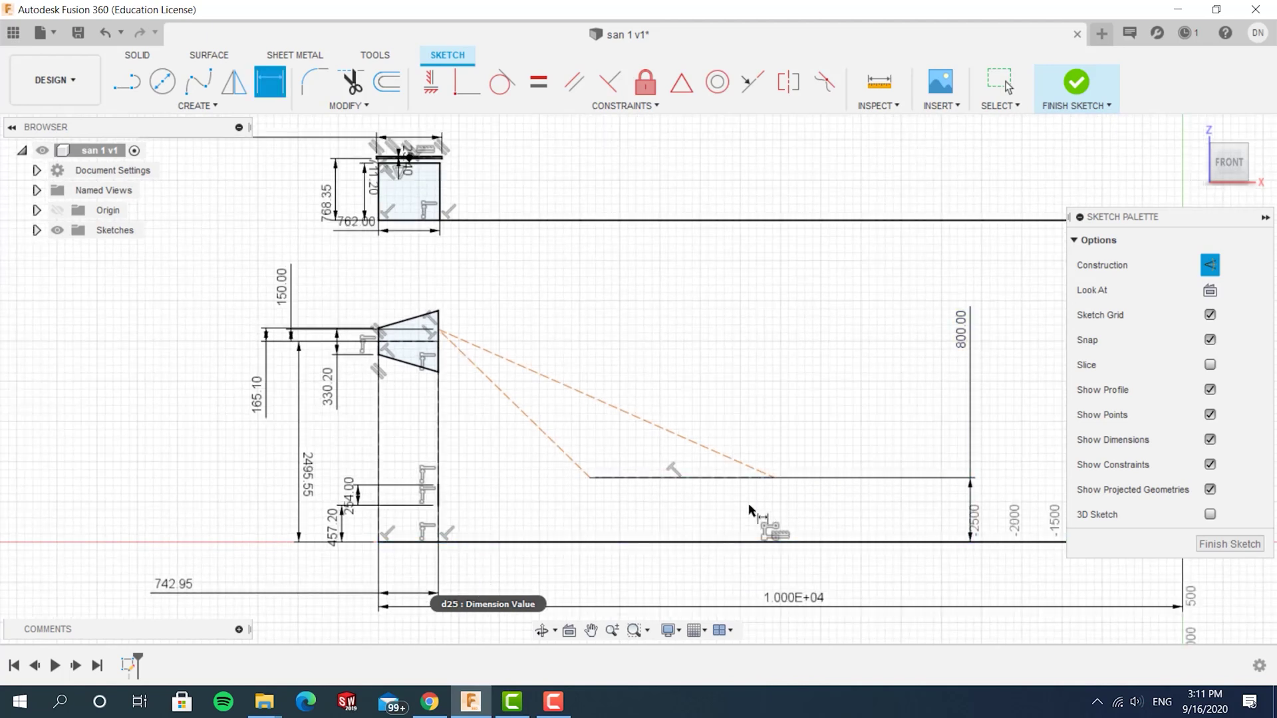
# Step: Dimension the horizontal distance from the column below the trapezoid to the triangle's nearer base corner as 3m
pyautogui.click(589, 479)
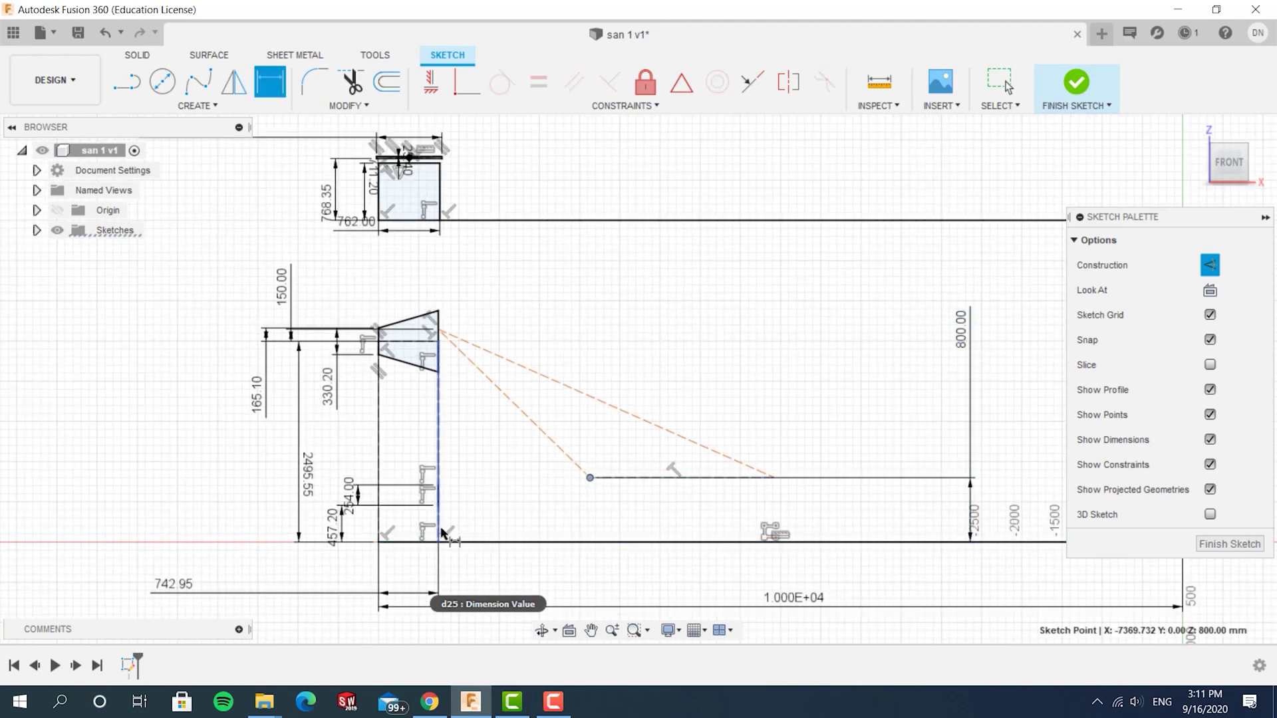
pyautogui.click(440, 529)
pyautogui.click(513, 577)
pyautogui.write('3m')
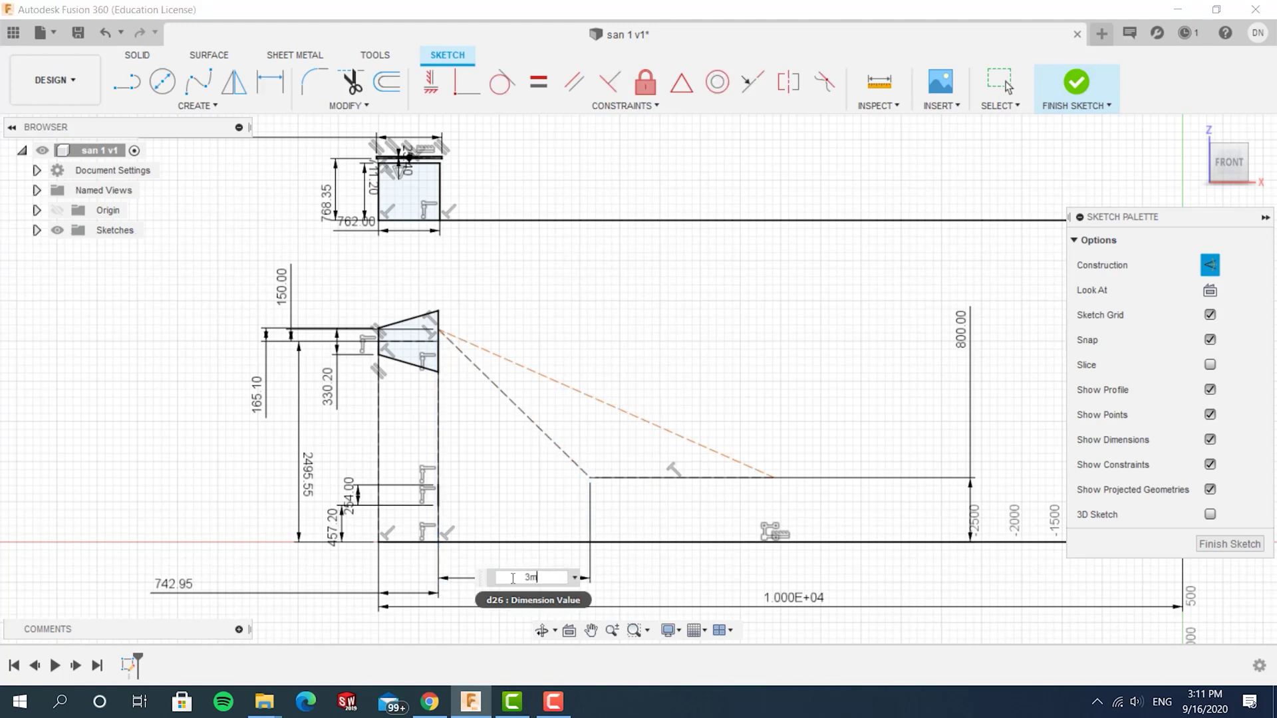
pyautogui.press('Return')
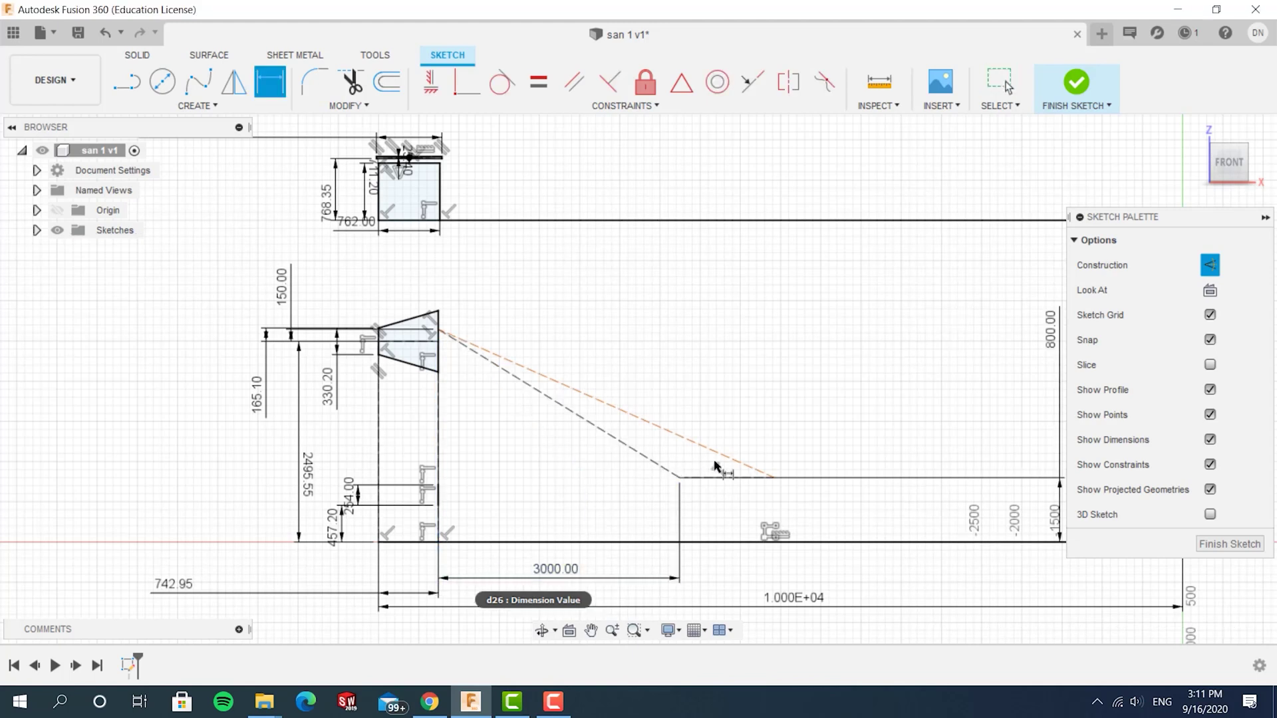
# Step: Dimension the horizontal distance from the column's foot to the triangle's farther base corner as 7m
pyautogui.click(774, 478)
pyautogui.click(438, 542)
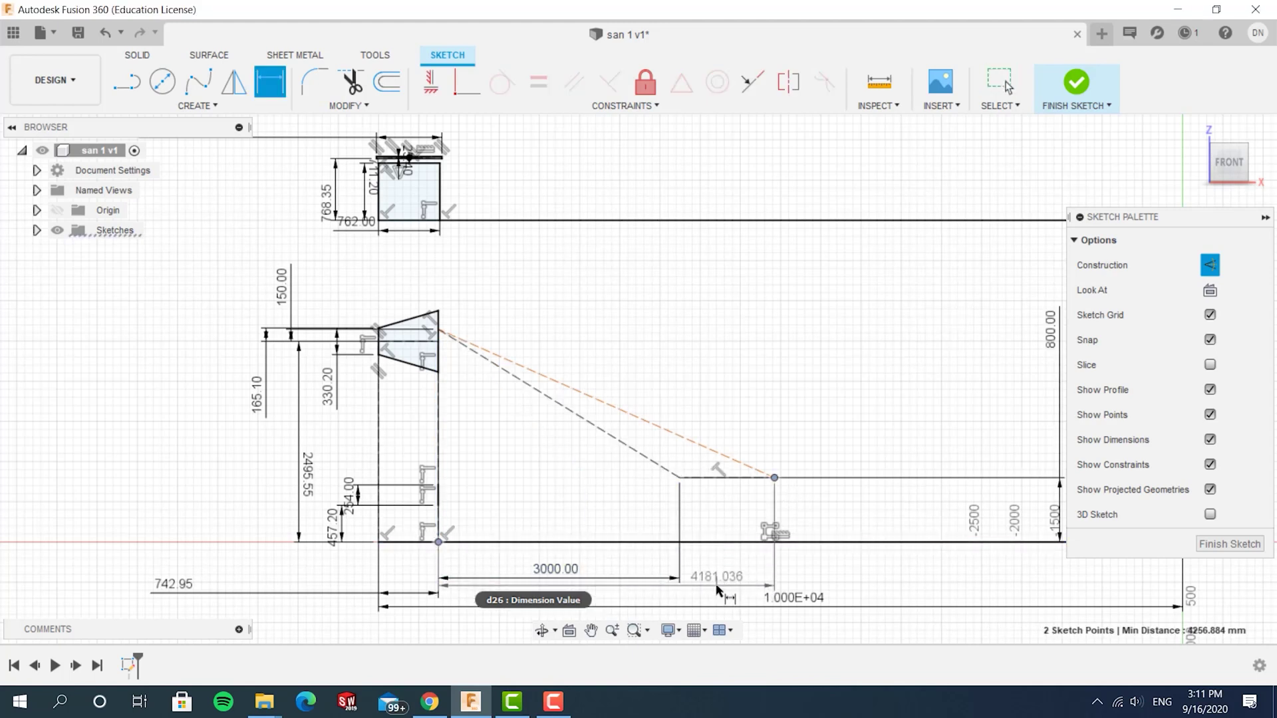
pyautogui.click(723, 584)
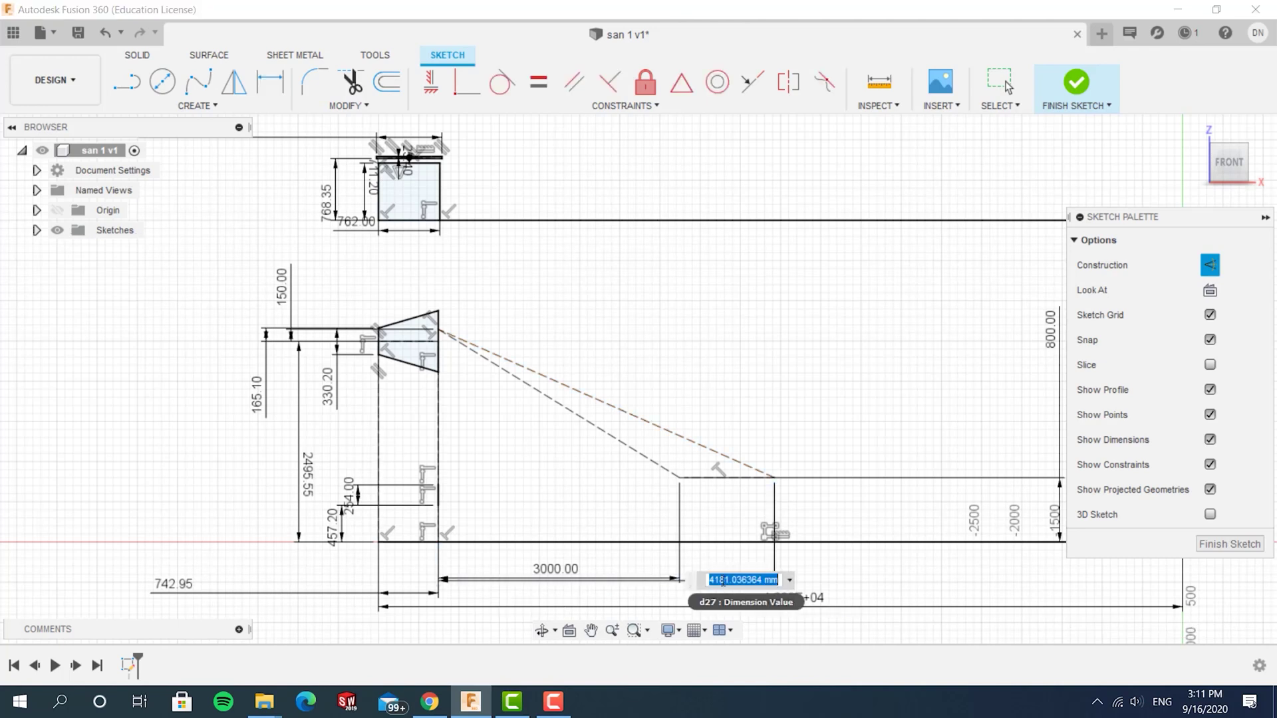
pyautogui.write('7m')
pyautogui.press('Return')
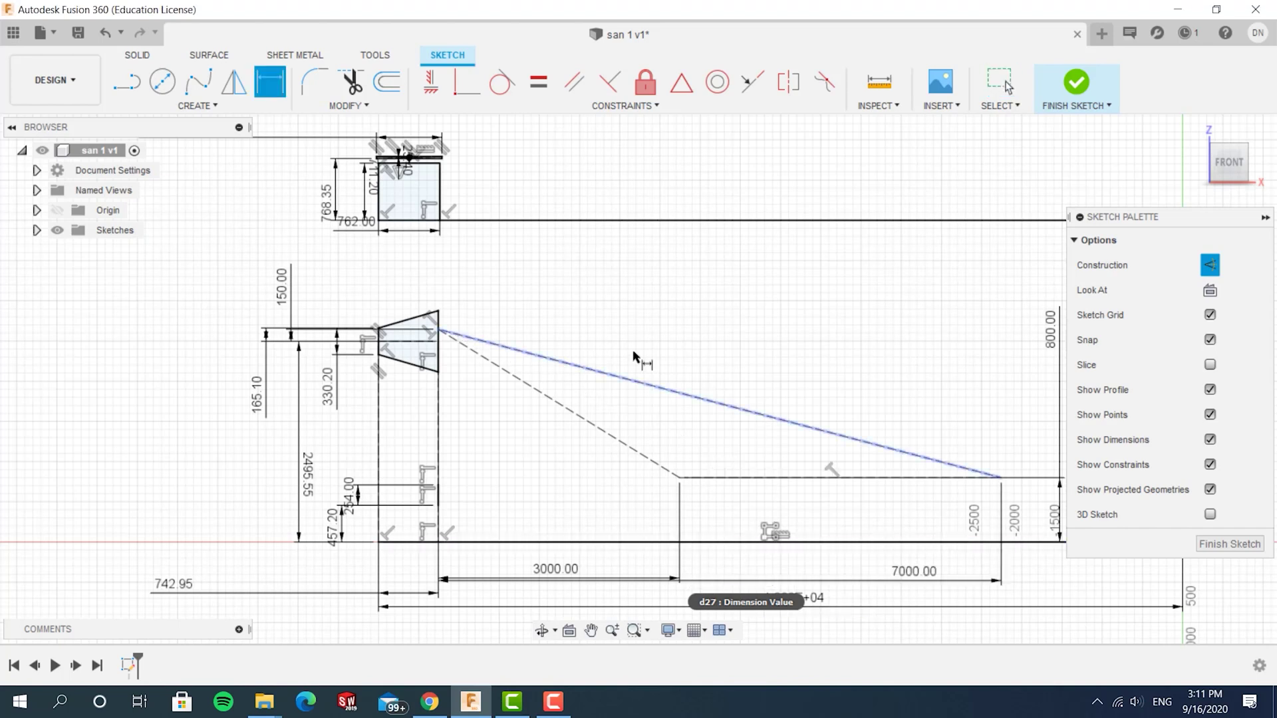
# Step: Sketch a short regular line through the triangle's nearer base corner, perpendicular to the steeper side, and a second line sloping away from its lower end
pyautogui.scroll(5, 720, 465)
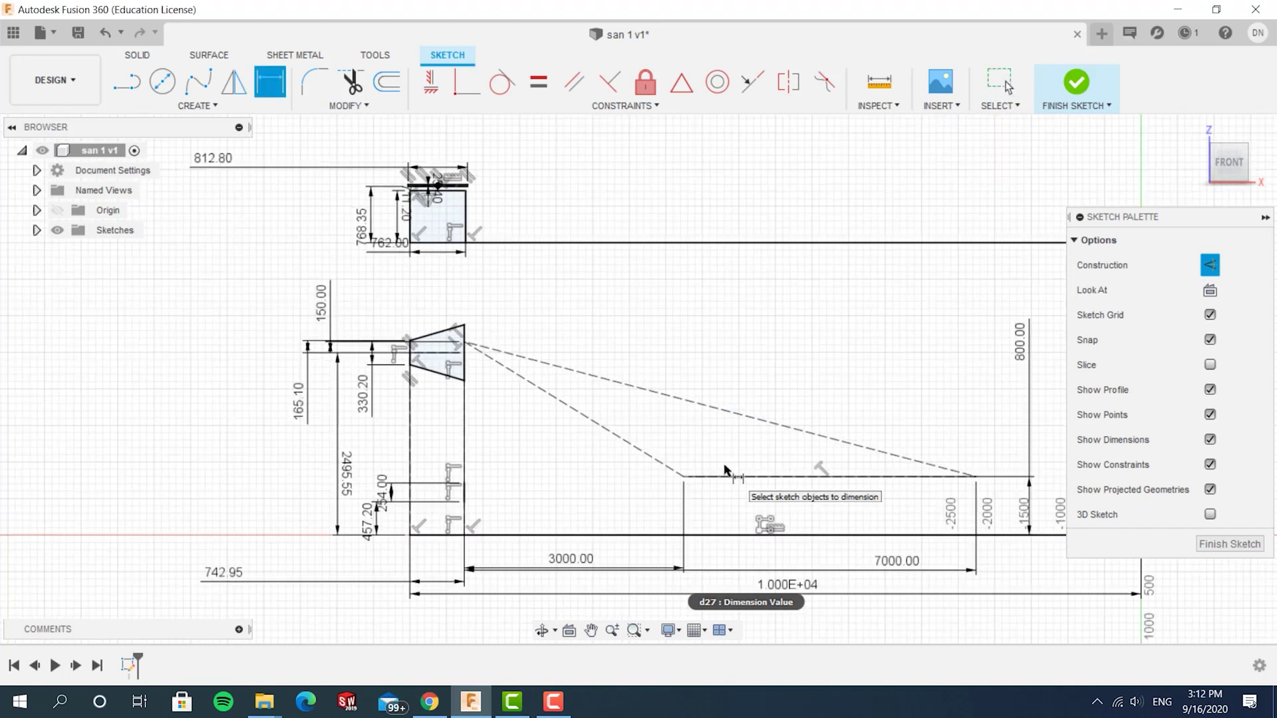
pyautogui.scroll(1, 685, 455)
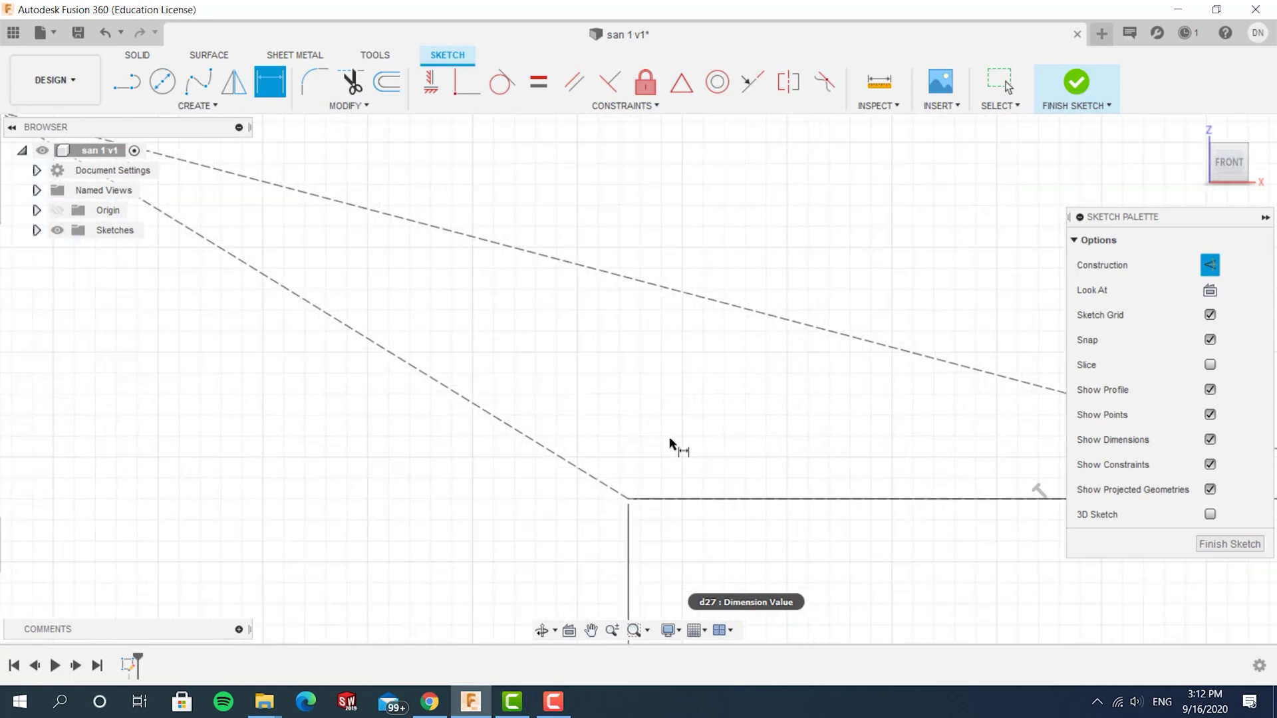
pyautogui.moveTo(670, 444); pyautogui.dragTo(618, 289, button='middle')
pyautogui.scroll(1, 625, 314)
pyautogui.click(132, 90)
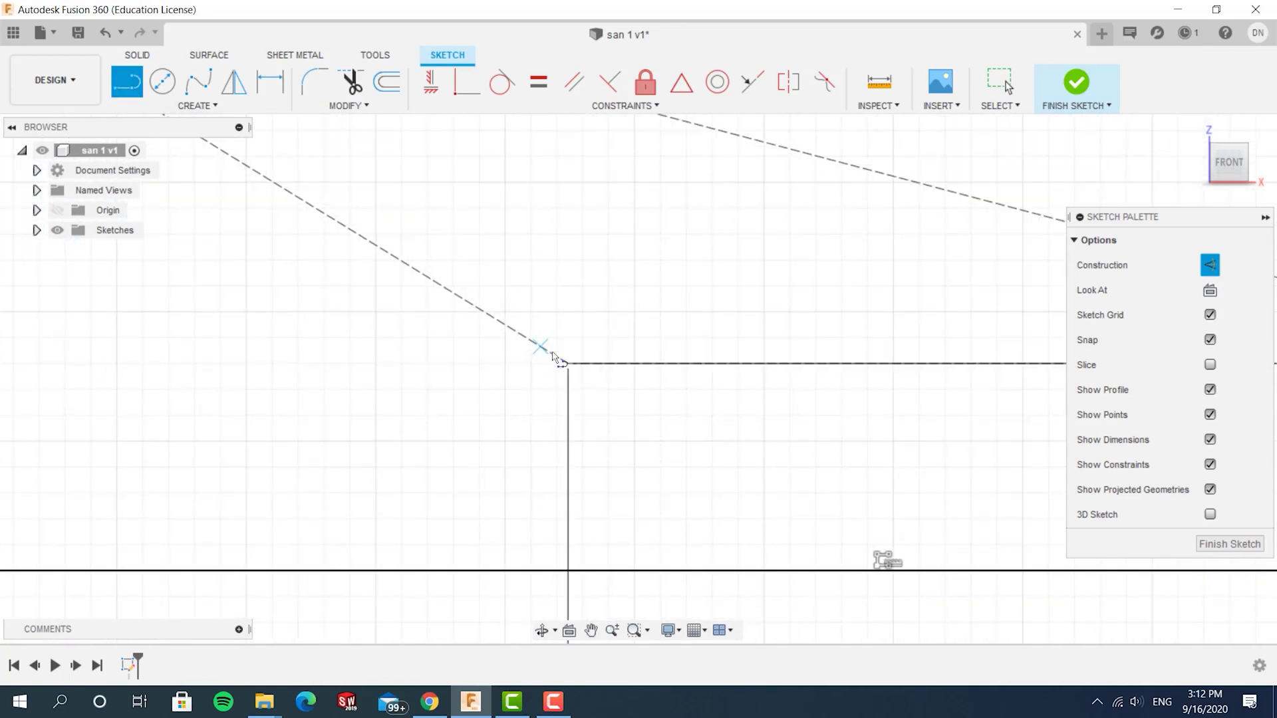
pyautogui.click(568, 363)
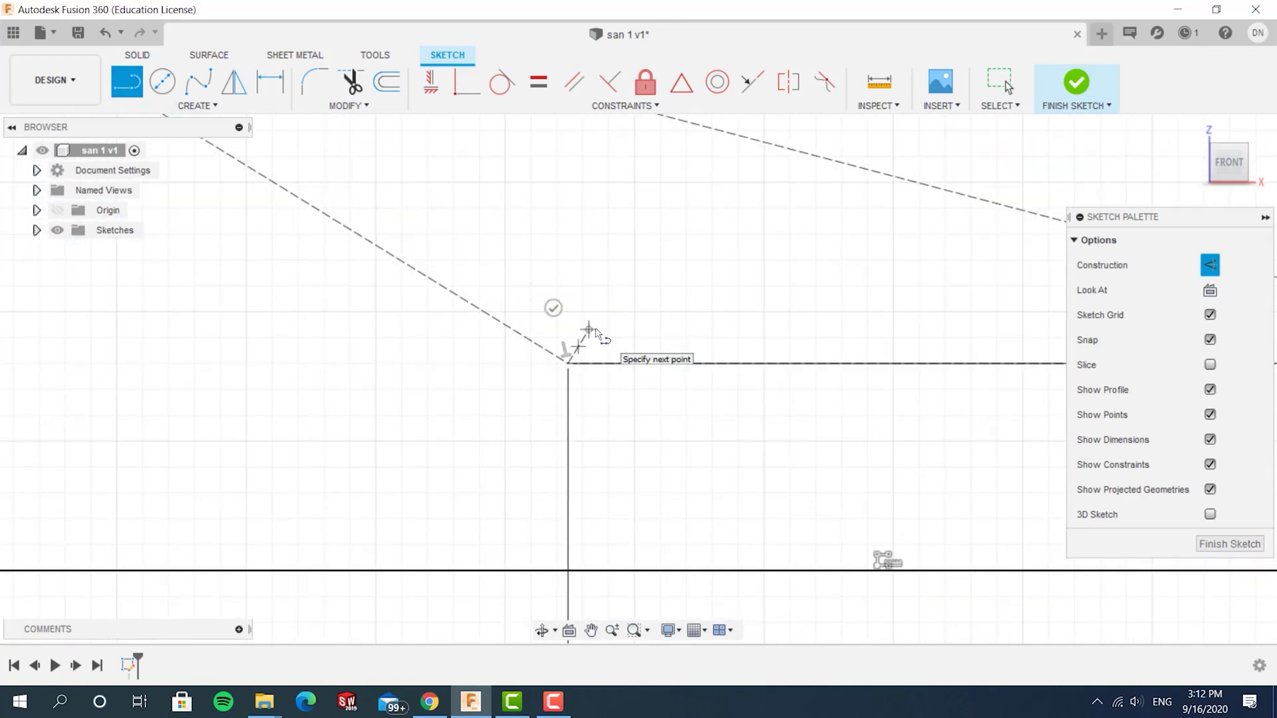
pyautogui.press('x')
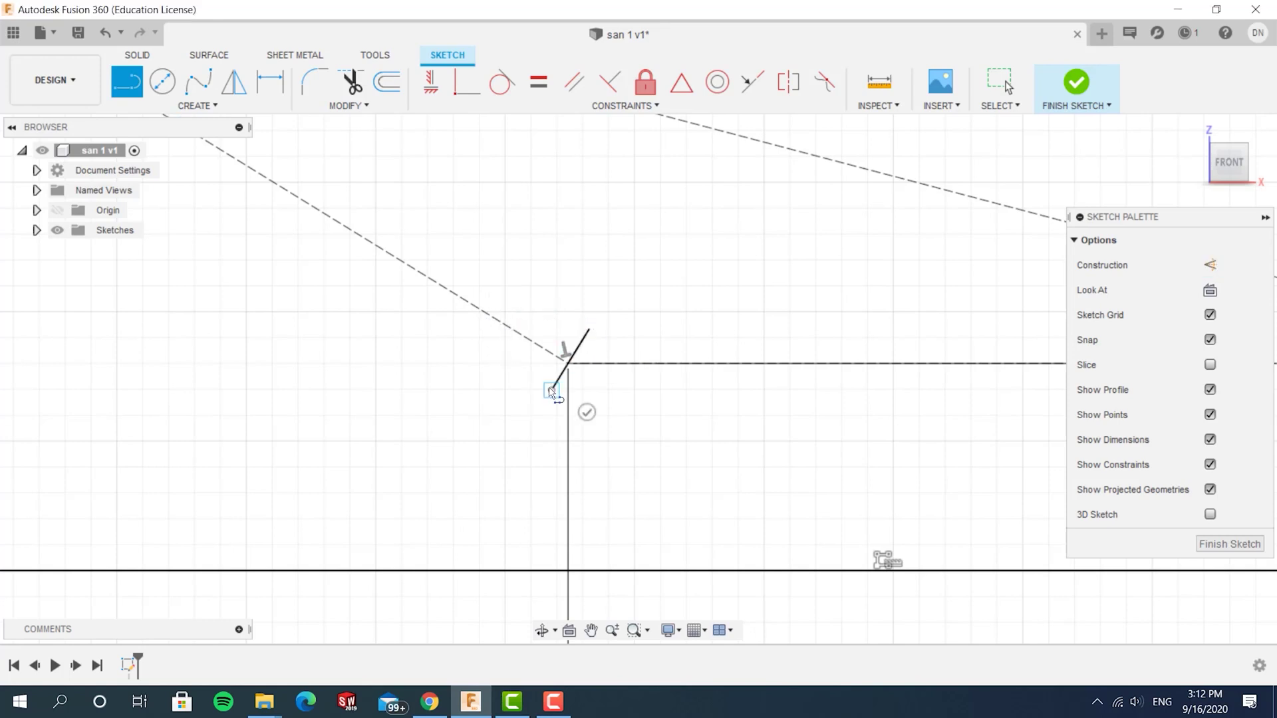
pyautogui.click(635, 415)
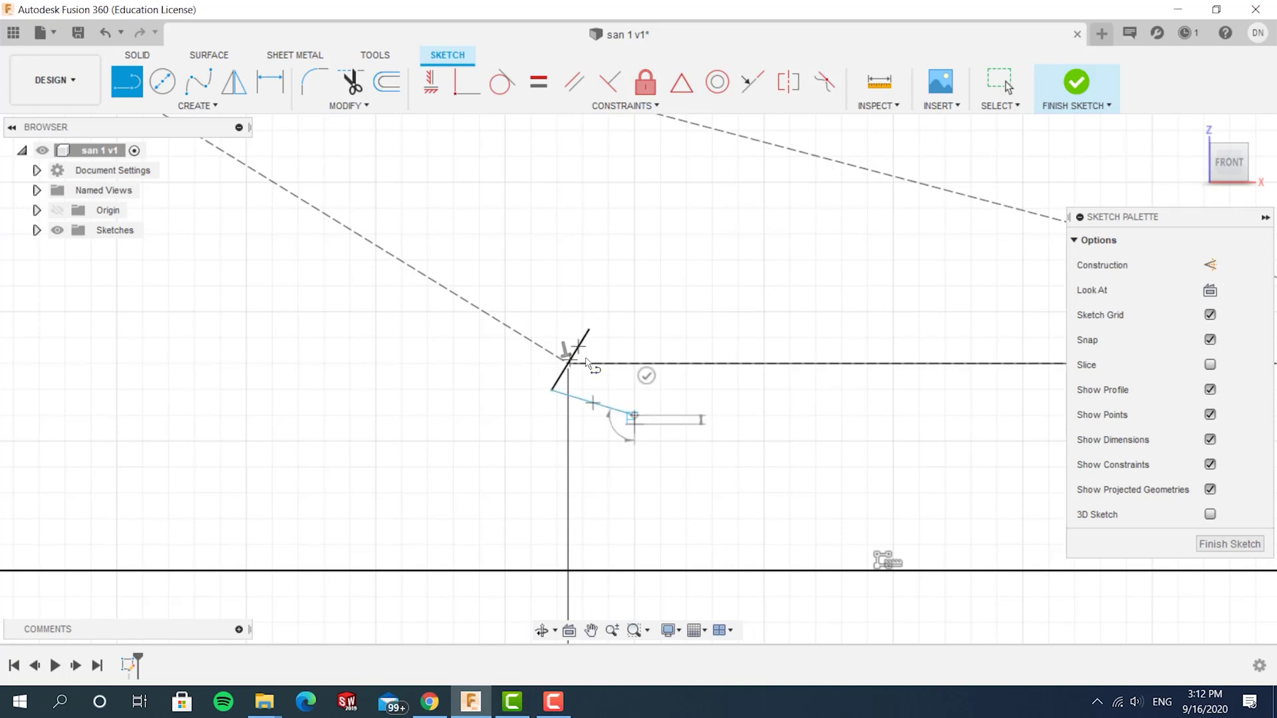
# Step: Draw a small center-diameter circle centered on the triangle's nearer base corner, where the short line crosses
pyautogui.click(164, 84)
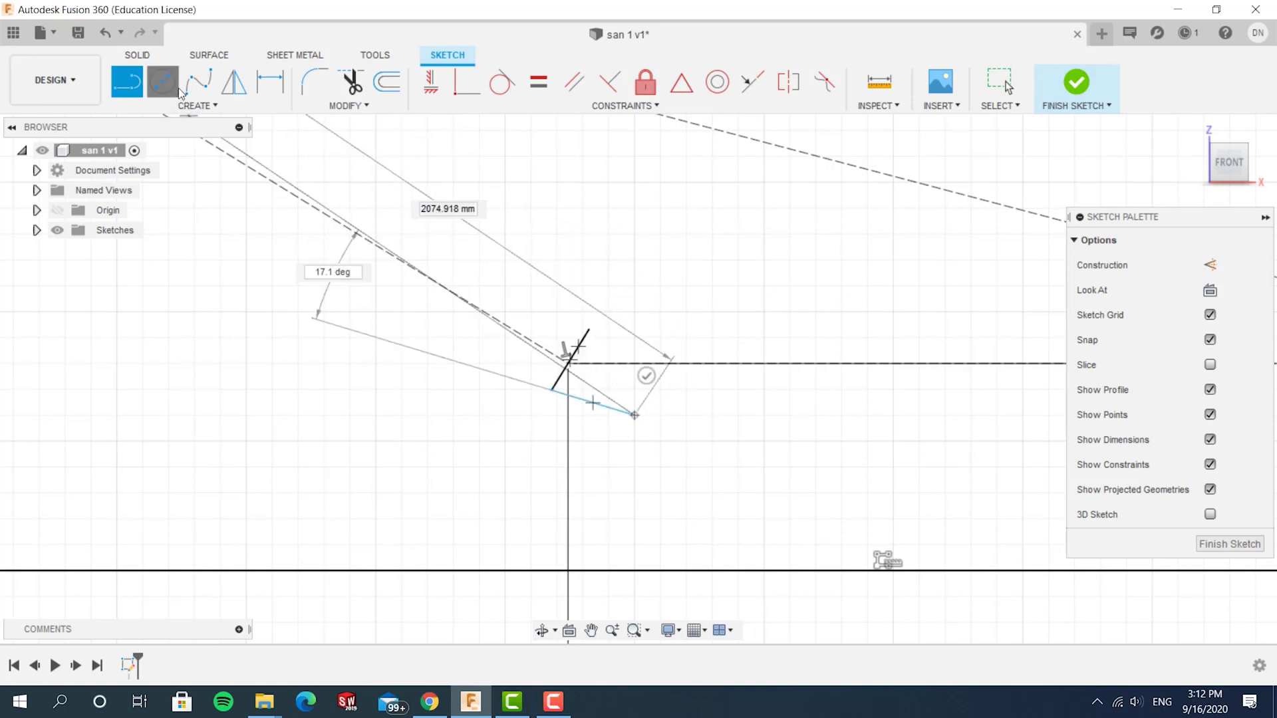
pyautogui.click(569, 366)
pyautogui.click(548, 363)
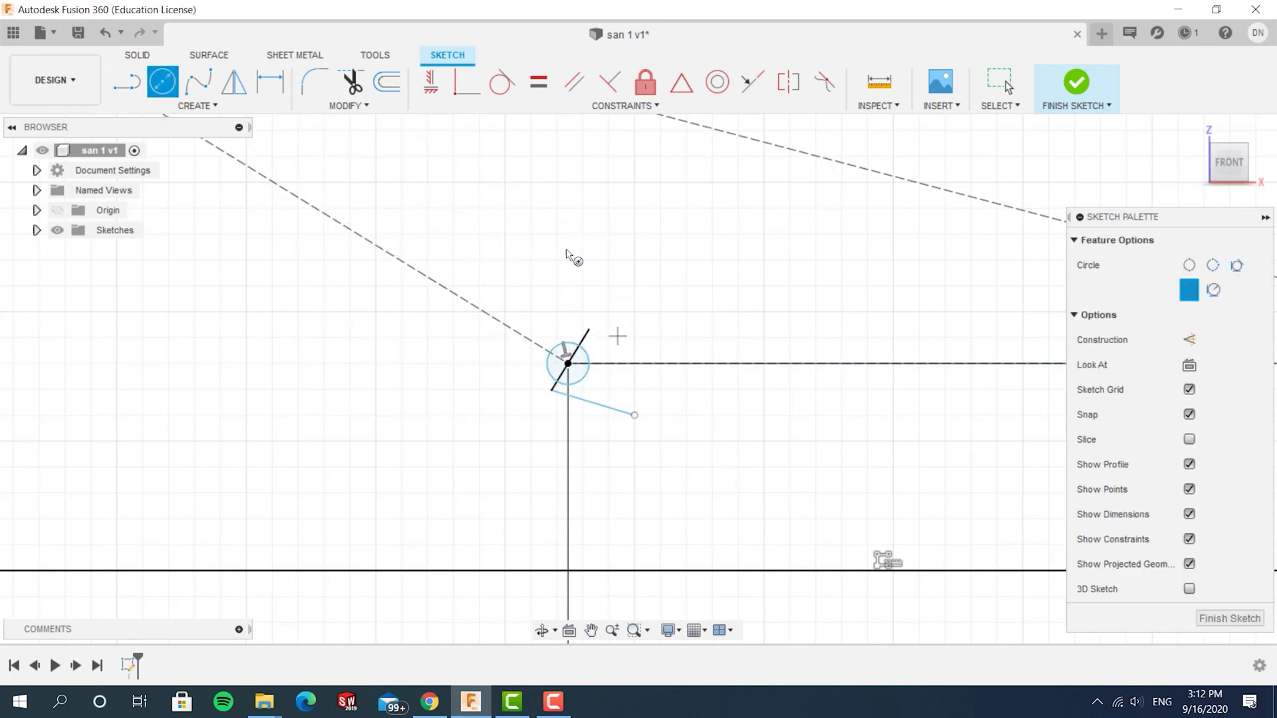
pyautogui.click(270, 81)
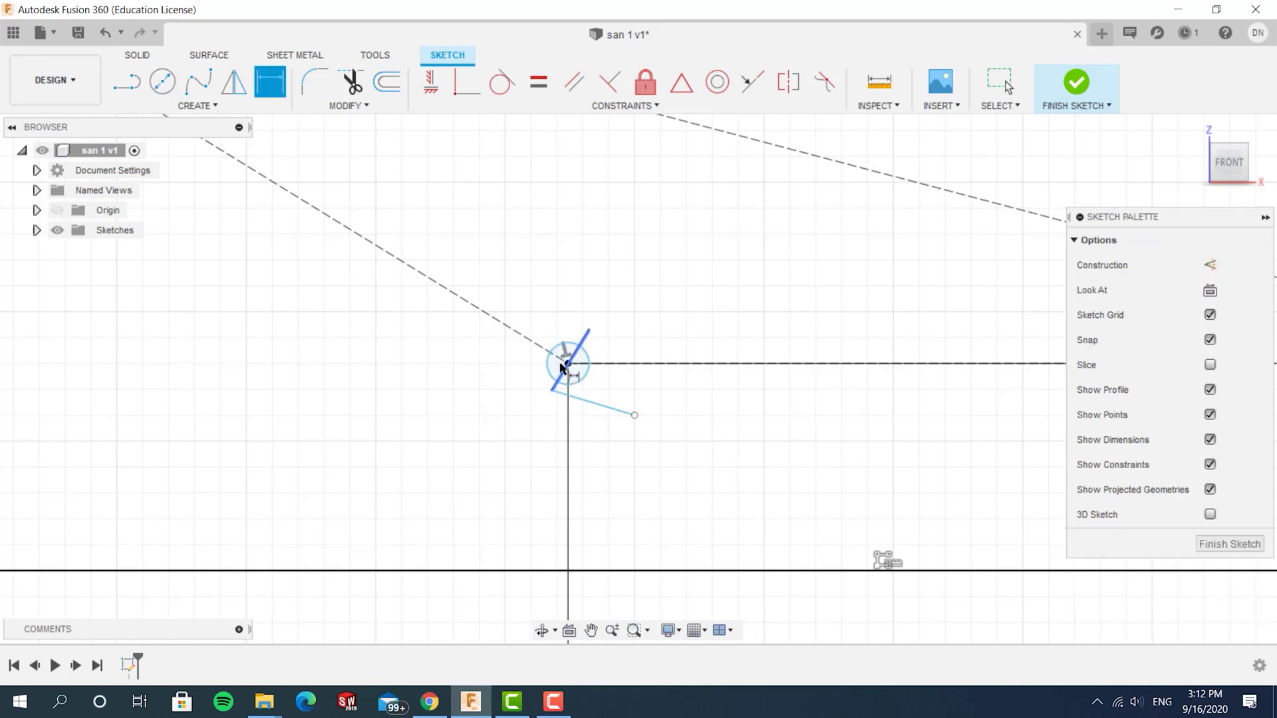
pyautogui.click(176, 105)
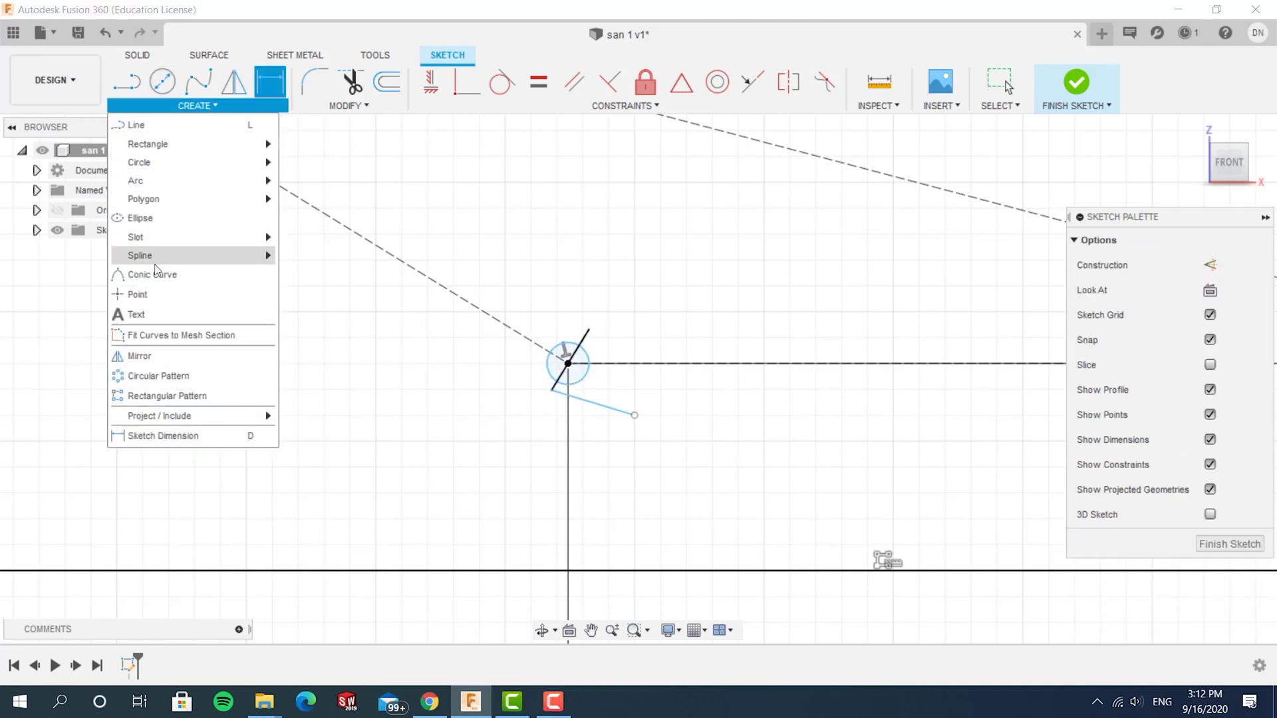
# Step: Draw a 3-point rectangle about 327 by 145 mm over the small circle, with its long edges parallel to the triangle's steeper side
pyautogui.moveTo(263, 144)
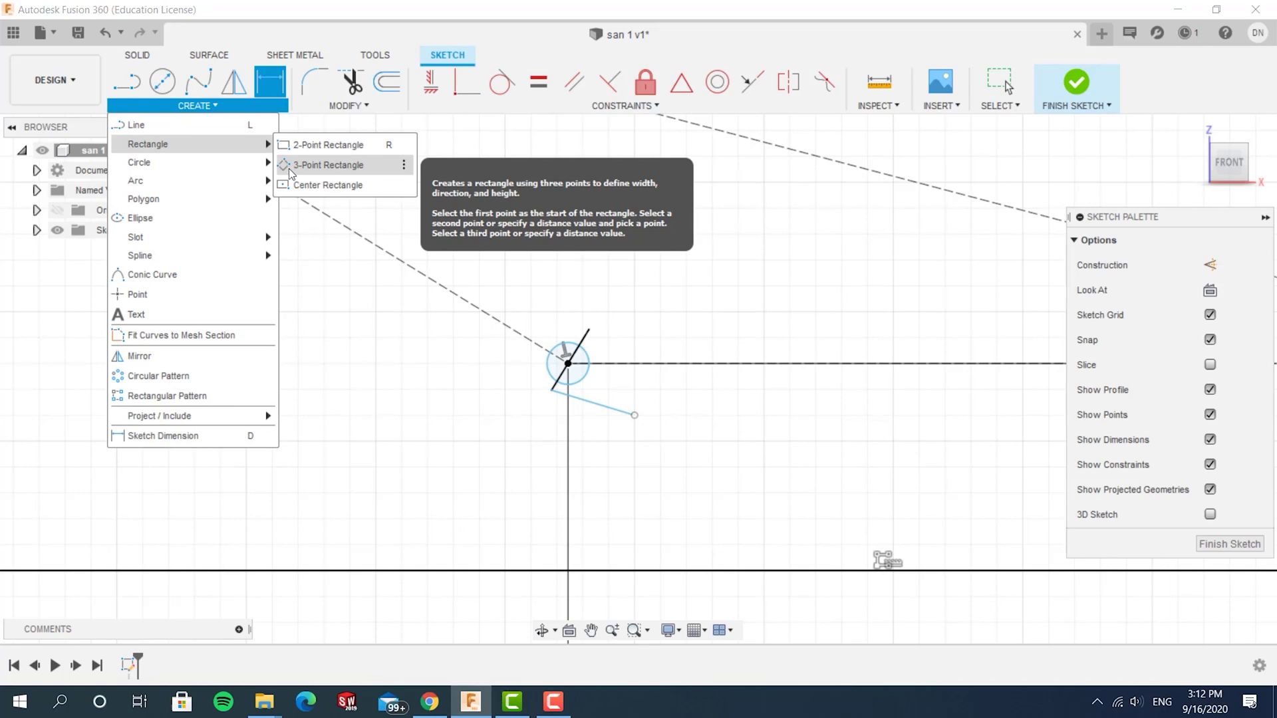
pyautogui.click(291, 166)
pyautogui.click(540, 323)
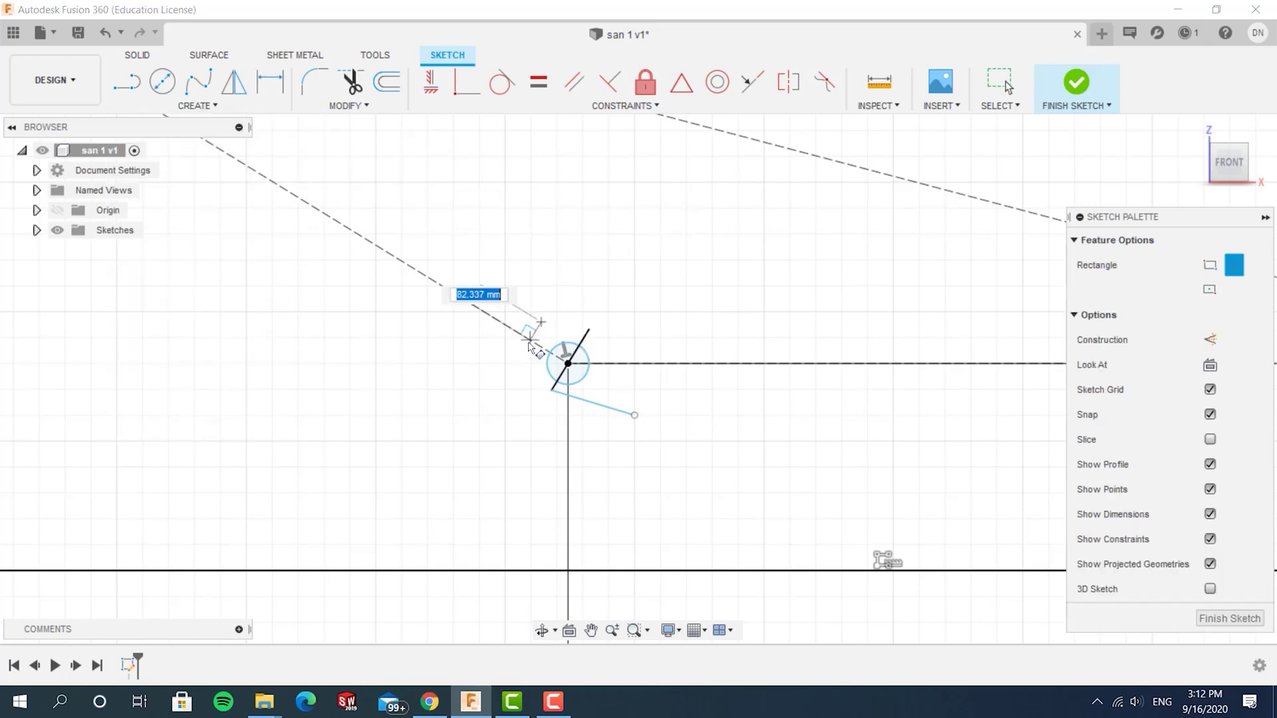
pyautogui.click(523, 352)
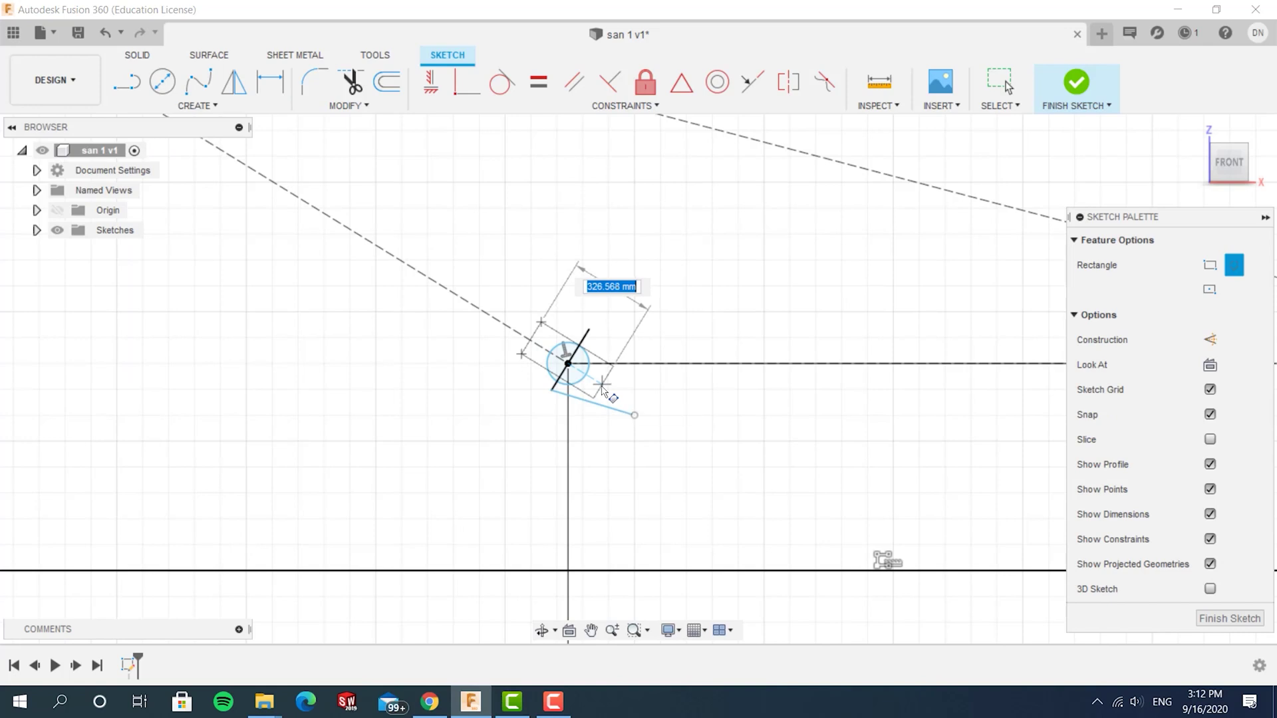
pyautogui.click(604, 383)
# Step: Dimension the tilted rectangle's short edge as 2in and its long edge as 4in
pyautogui.click(268, 82)
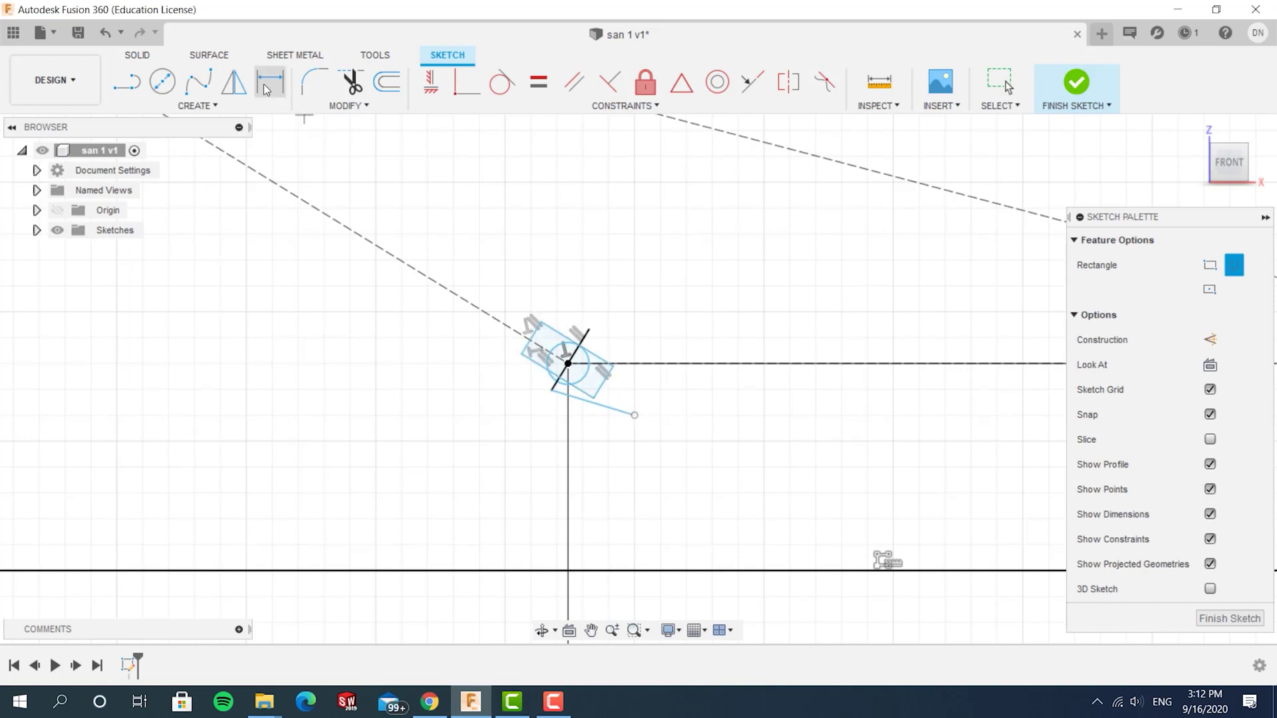
pyautogui.click(536, 338)
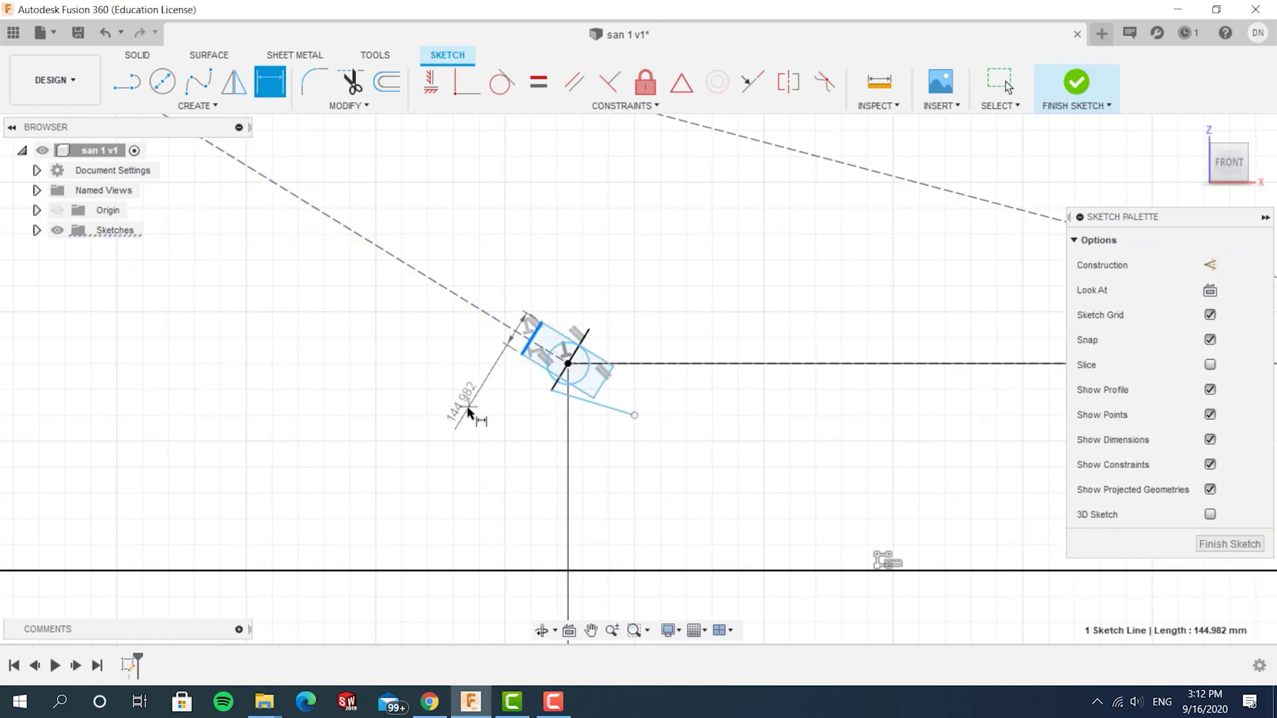
pyautogui.click(456, 393)
pyautogui.write('2in')
pyautogui.press('Return')
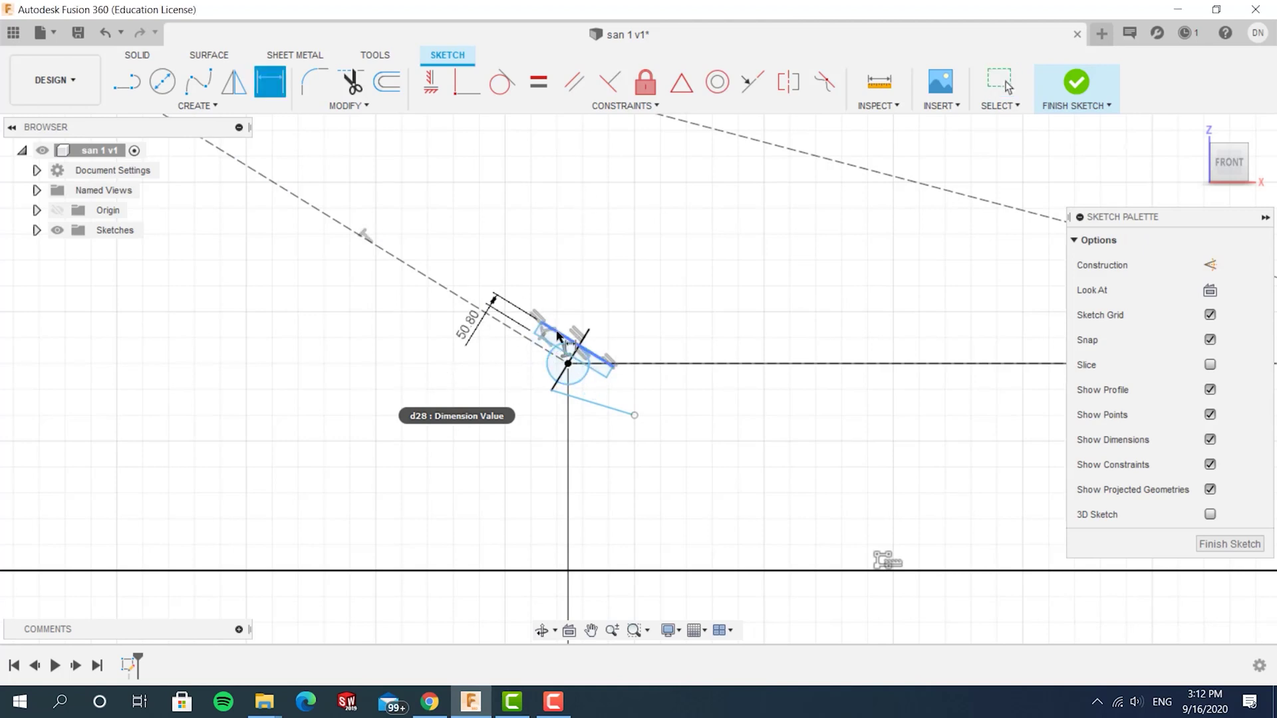
pyautogui.click(580, 347)
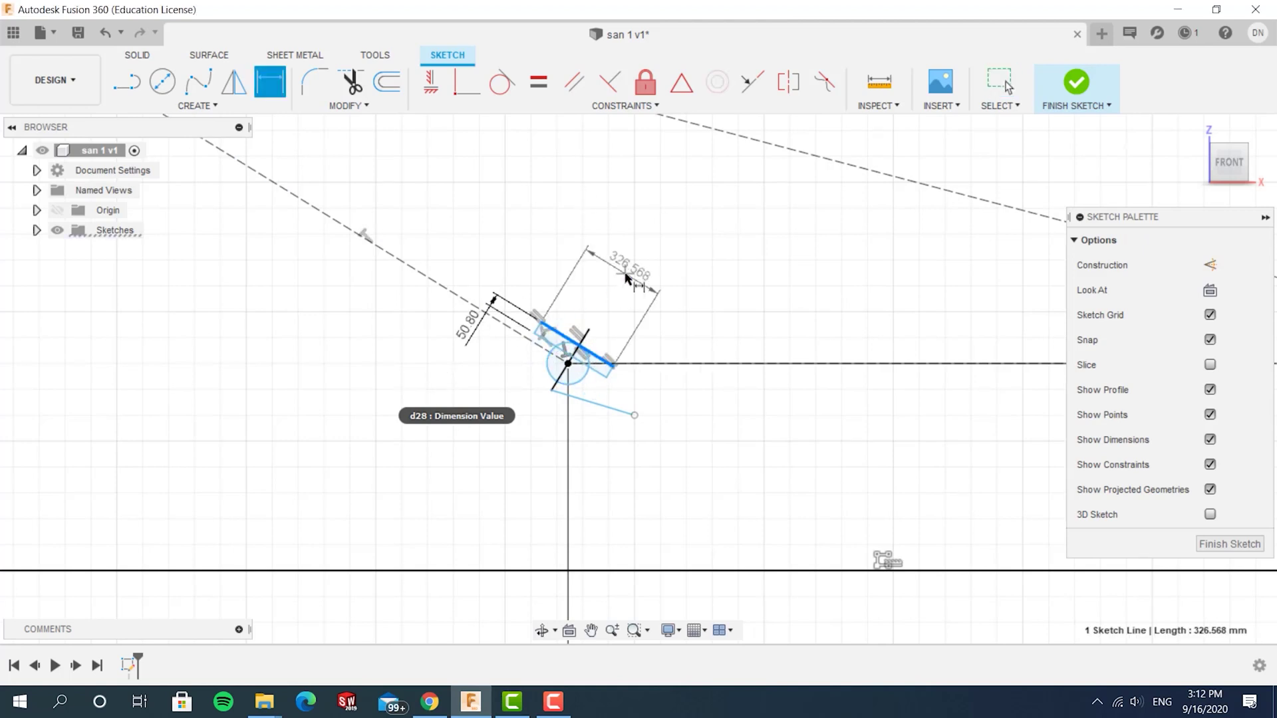
pyautogui.click(662, 286)
pyautogui.write('4in')
pyautogui.press('Return')
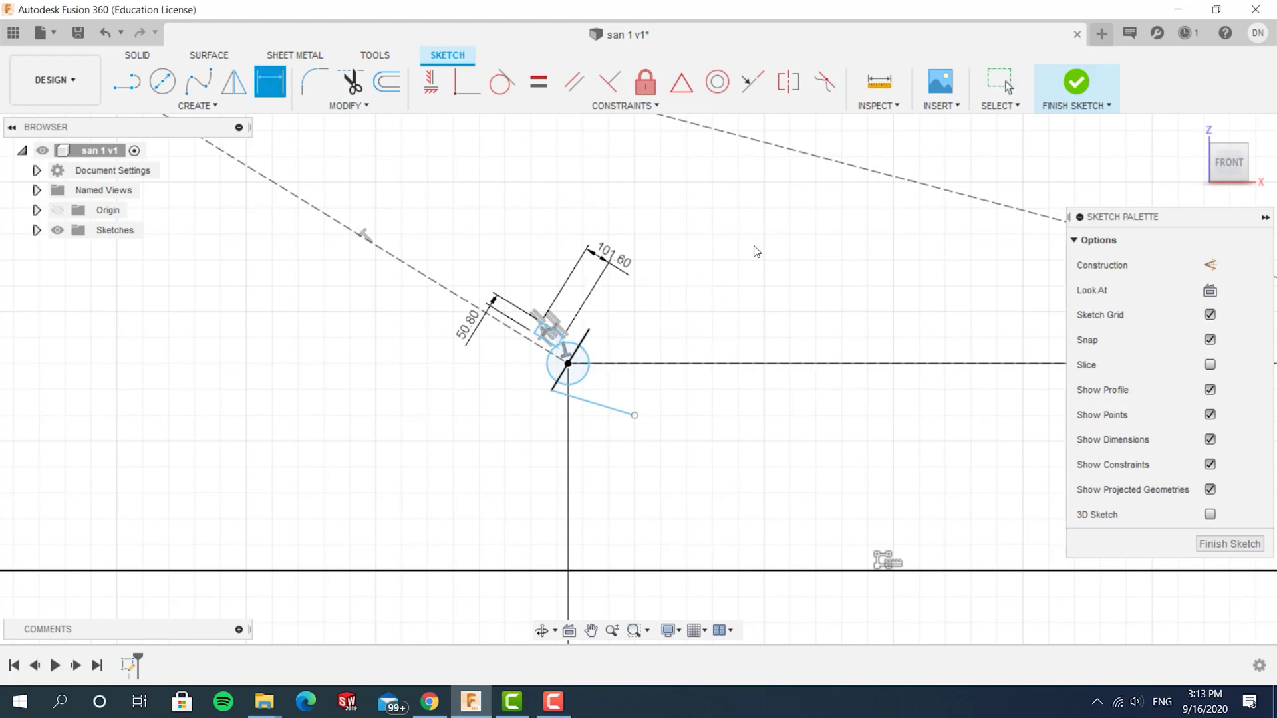
# Step: Dimension the distance from the rectangle's upper long edge to the triangle's dashed steeper side as 1in
pyautogui.scroll(5, 608, 356)
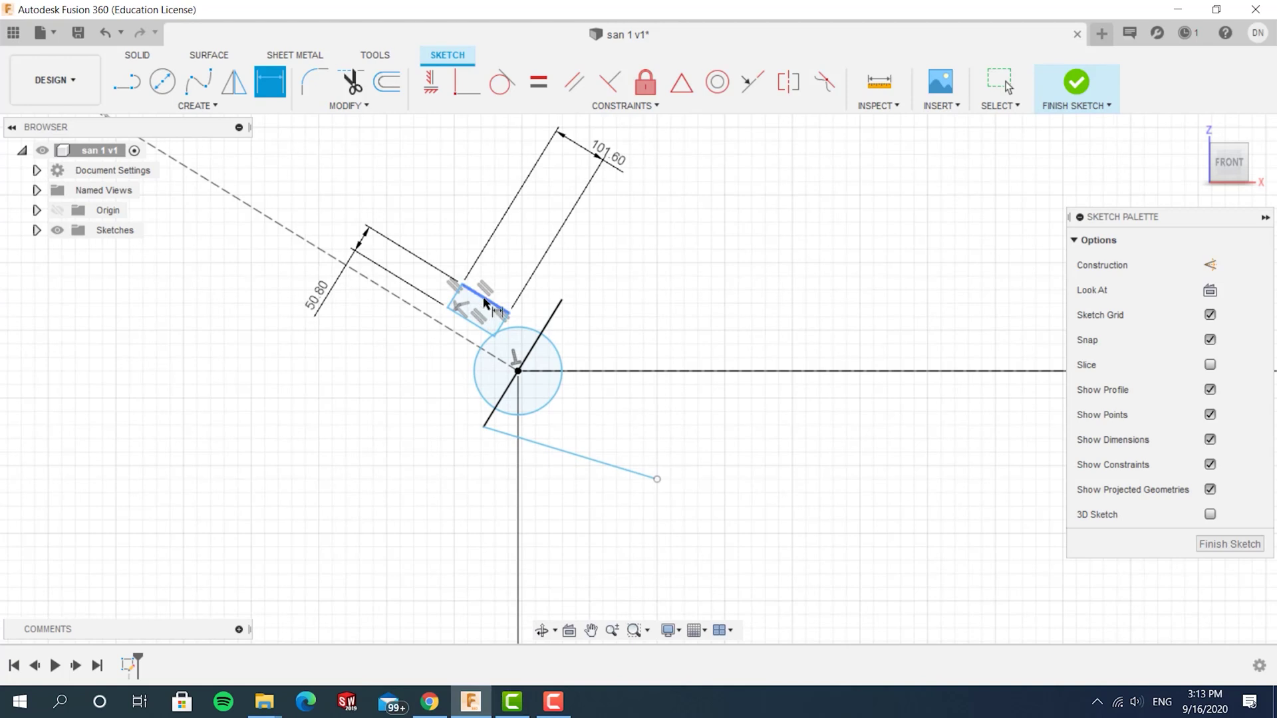
pyautogui.click(484, 303)
pyautogui.click(465, 340)
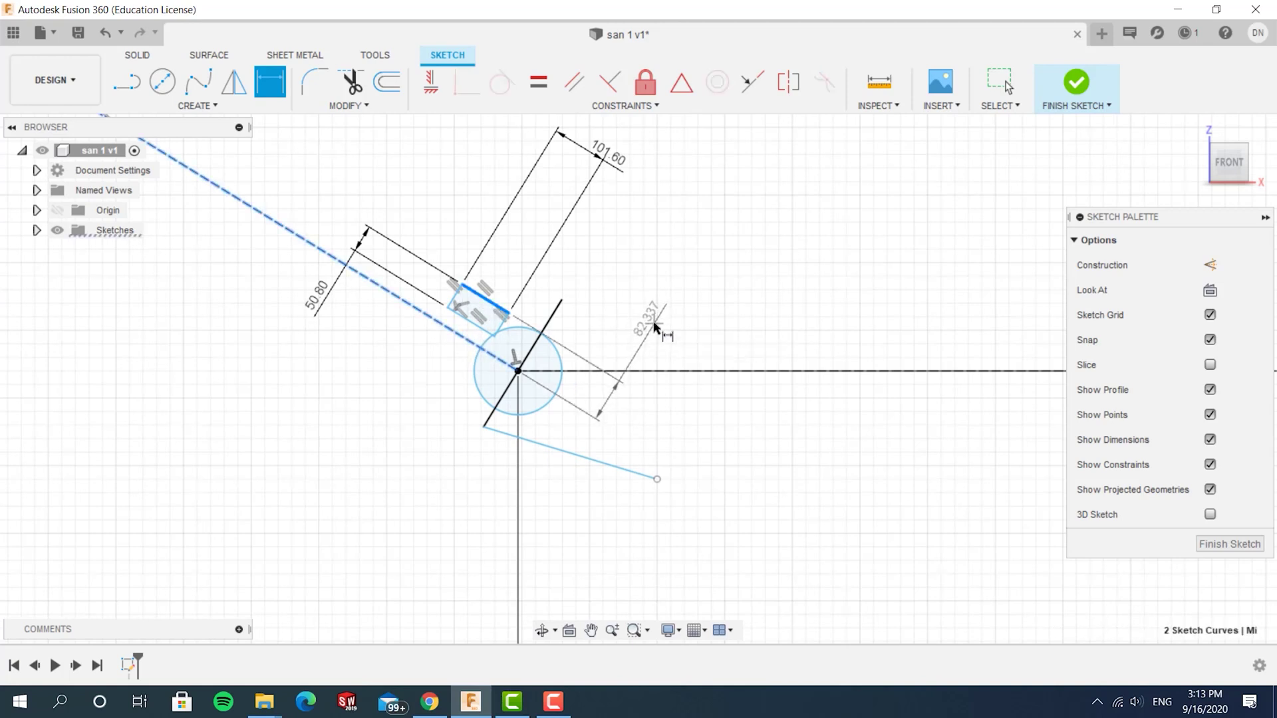
pyautogui.click(655, 325)
pyautogui.write('1')
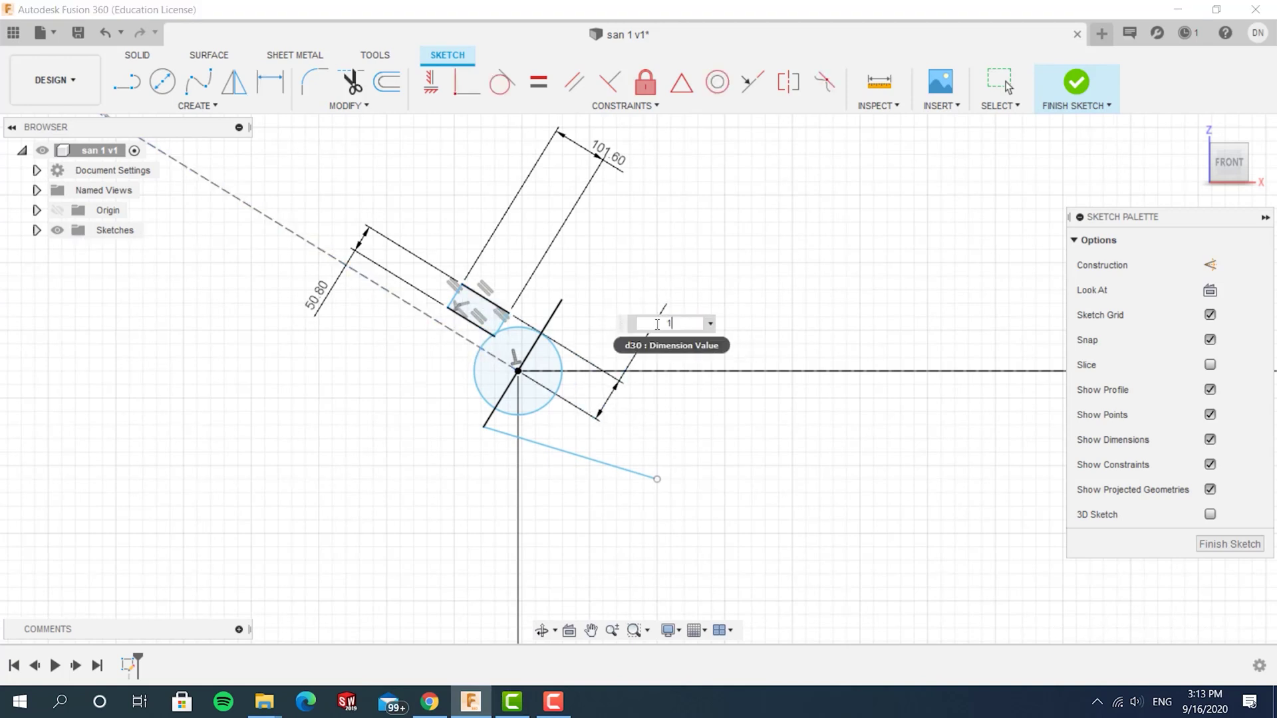
pyautogui.write('in')
pyautogui.press('Return')
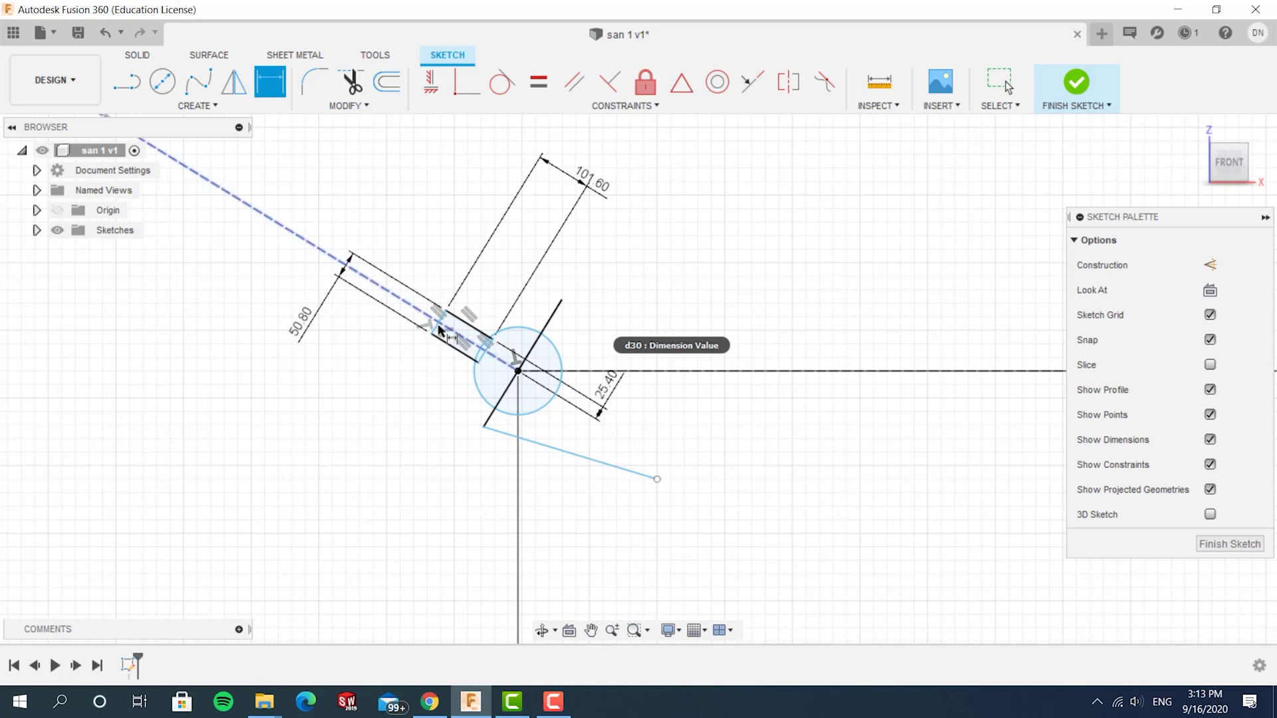
# Step: Dimension the distance between the rectangle's outer short edge and the short line through the circle's center as 2in
pyautogui.click(525, 357)
pyautogui.scroll(5, 485, 344)
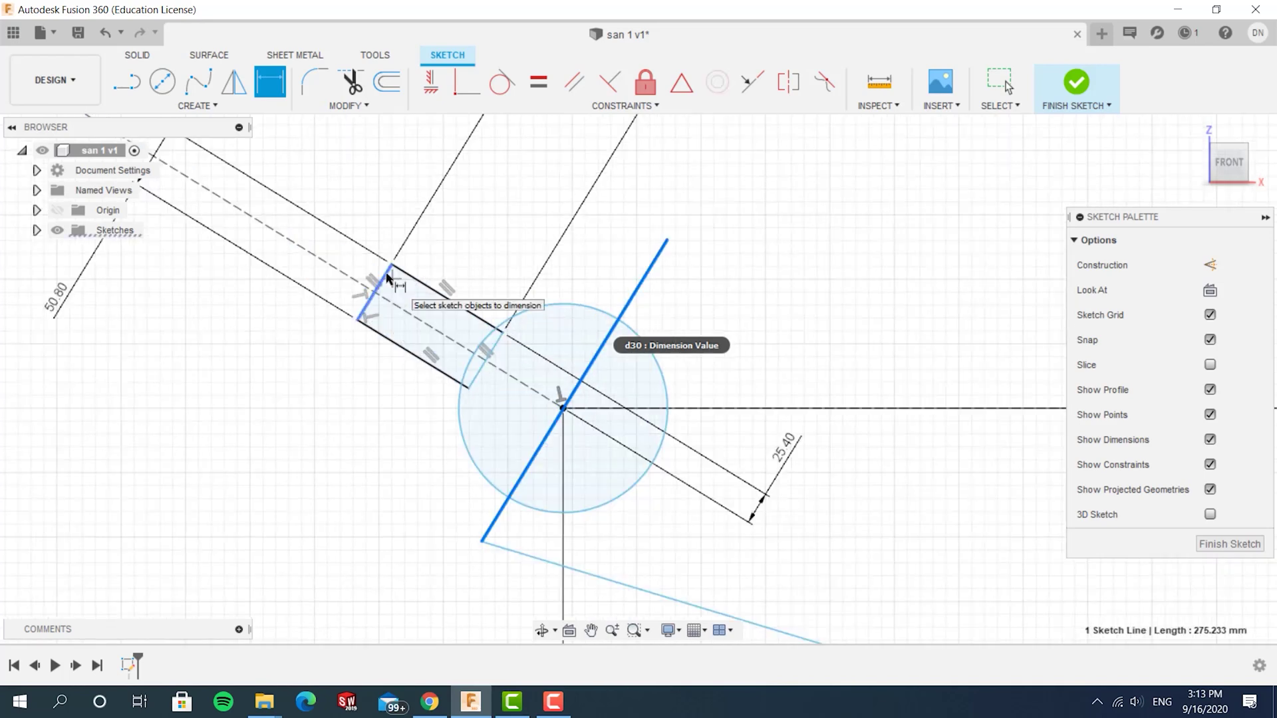
pyautogui.click(642, 211)
pyautogui.write('2')
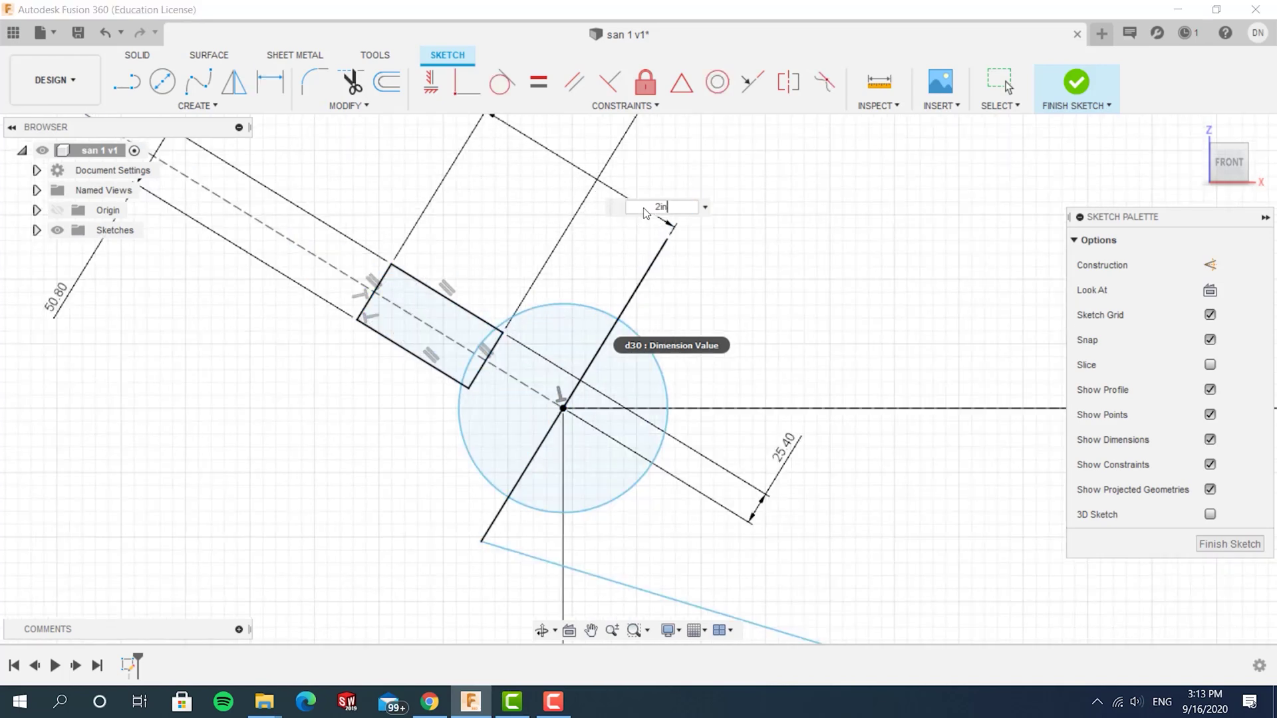
pyautogui.write('in')
pyautogui.press('Return')
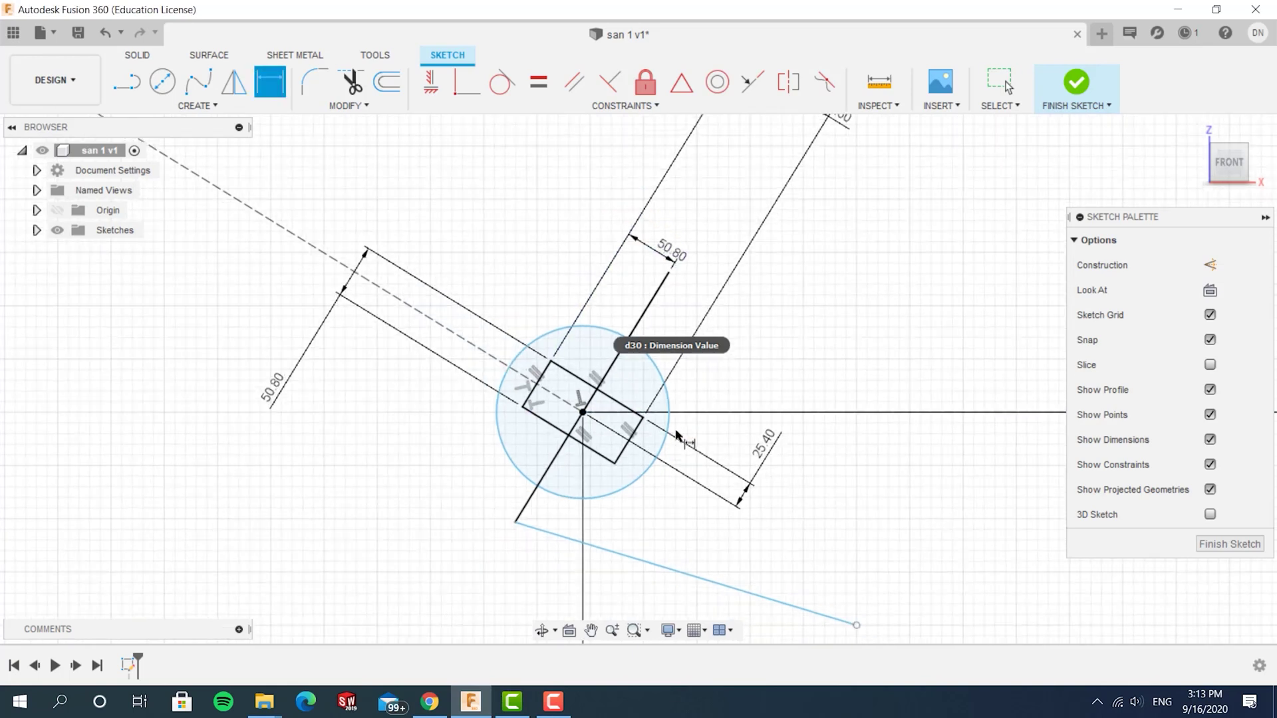
# Step: Dimension the diameter of the circle around the rectangle as 7in
pyautogui.click(669, 398)
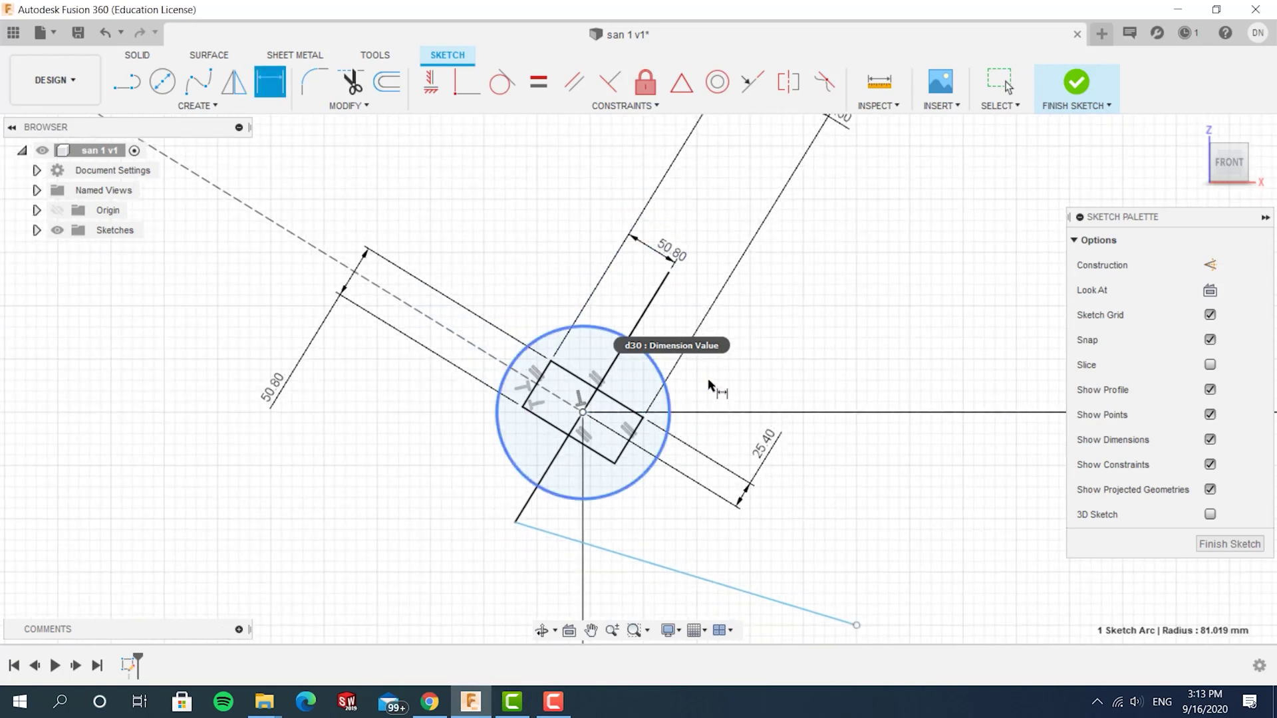
pyautogui.click(879, 326)
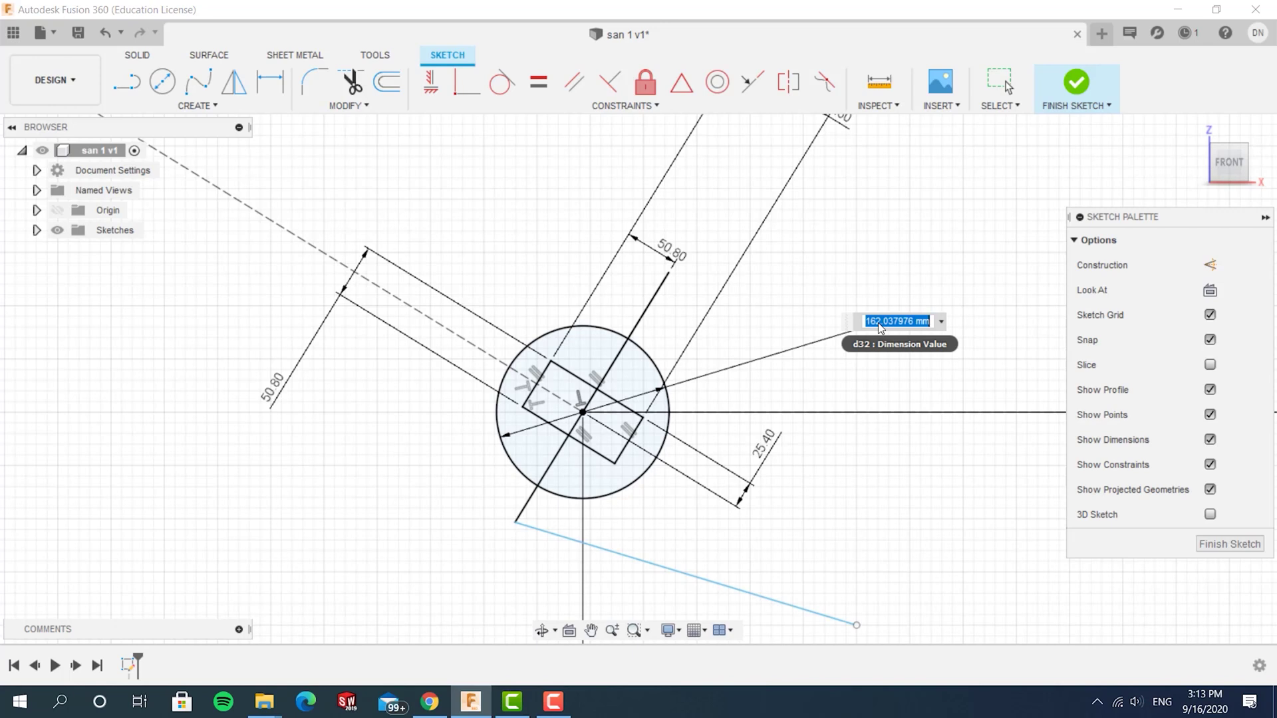
pyautogui.write('7in')
pyautogui.press('Return')
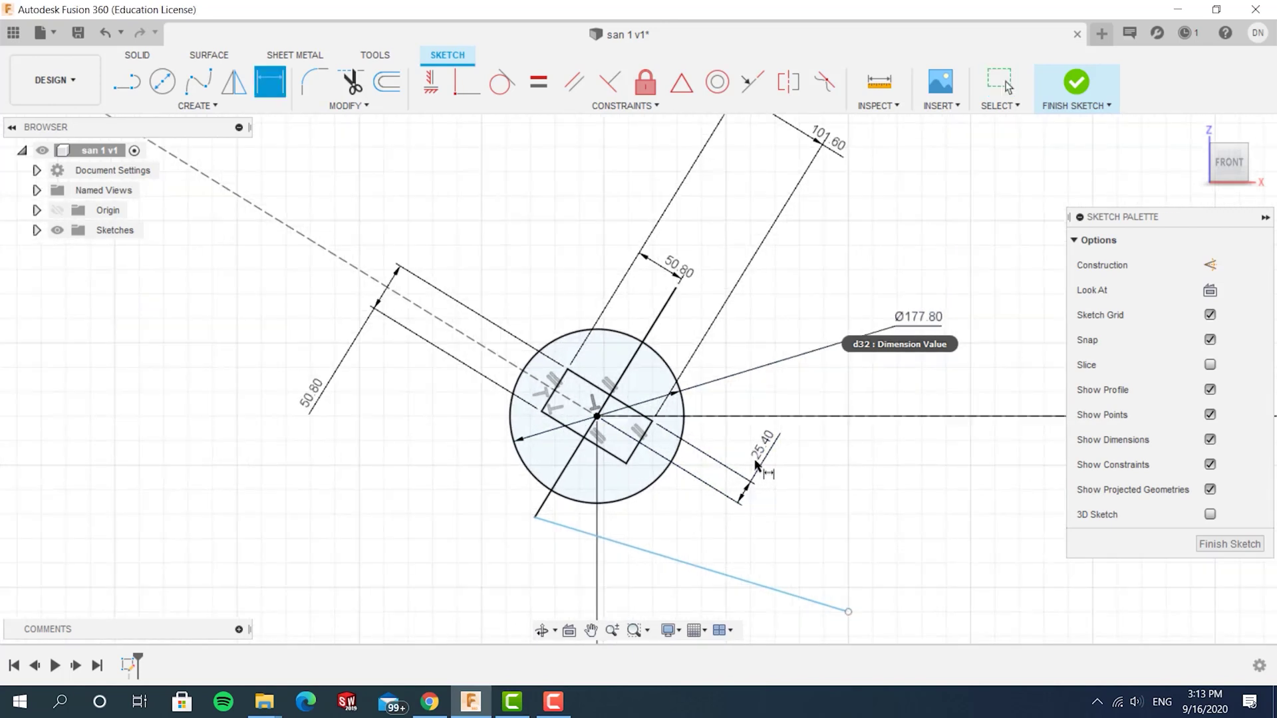
pyautogui.scroll(-1, 701, 530)
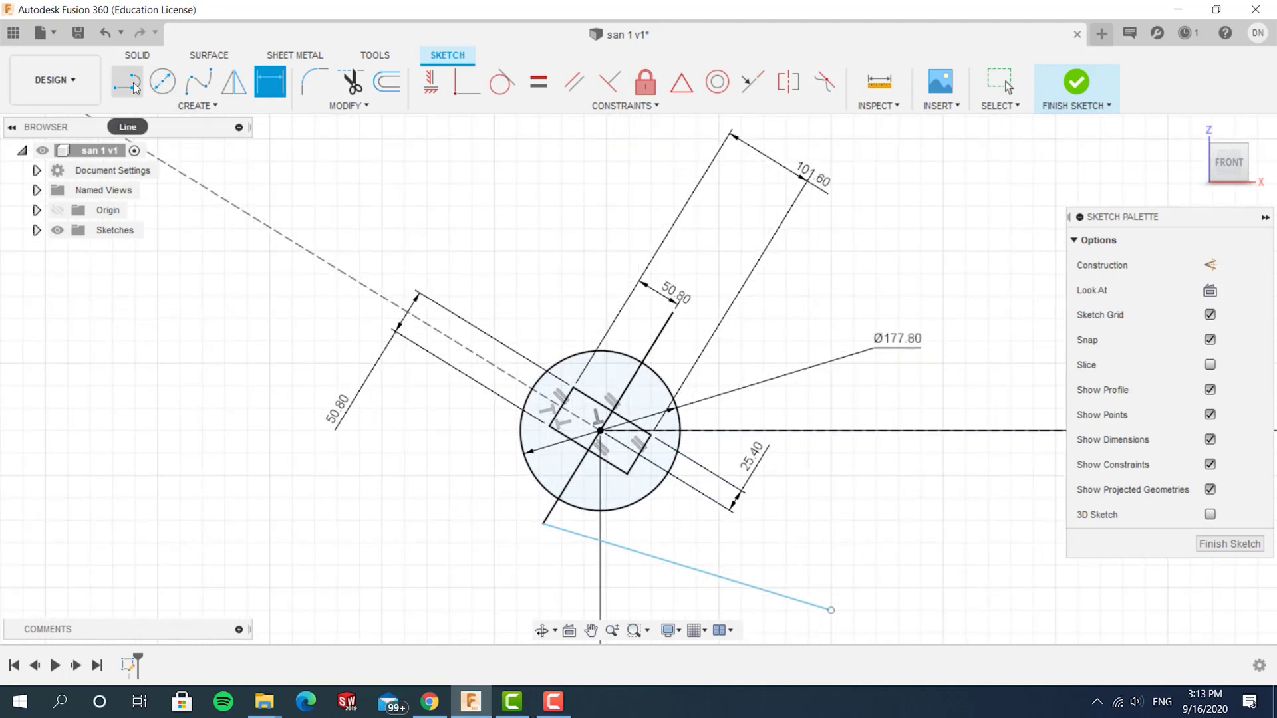
# Step: Draw a 3-point construction rectangle about 295 mm long enclosing the circle, with its long sides parallel to the short line
pyautogui.press('Escape')
pyautogui.click(198, 105)
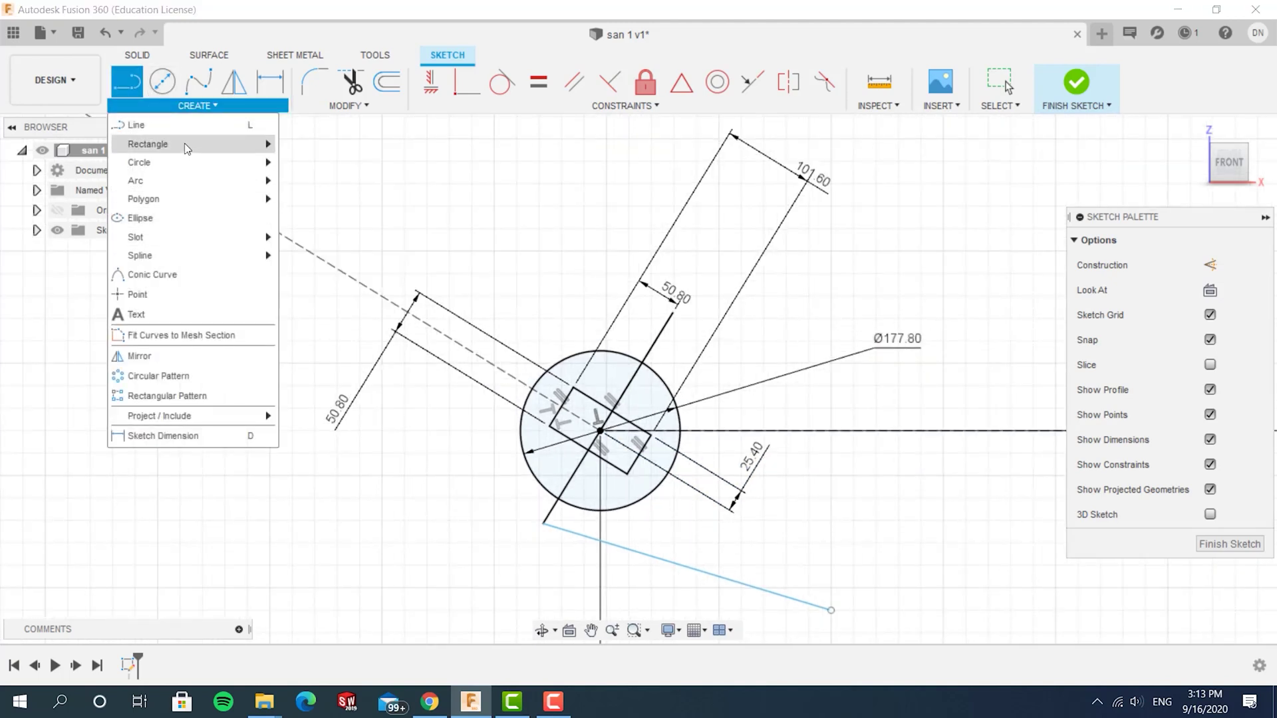
pyautogui.moveTo(178, 144)
pyautogui.click(296, 166)
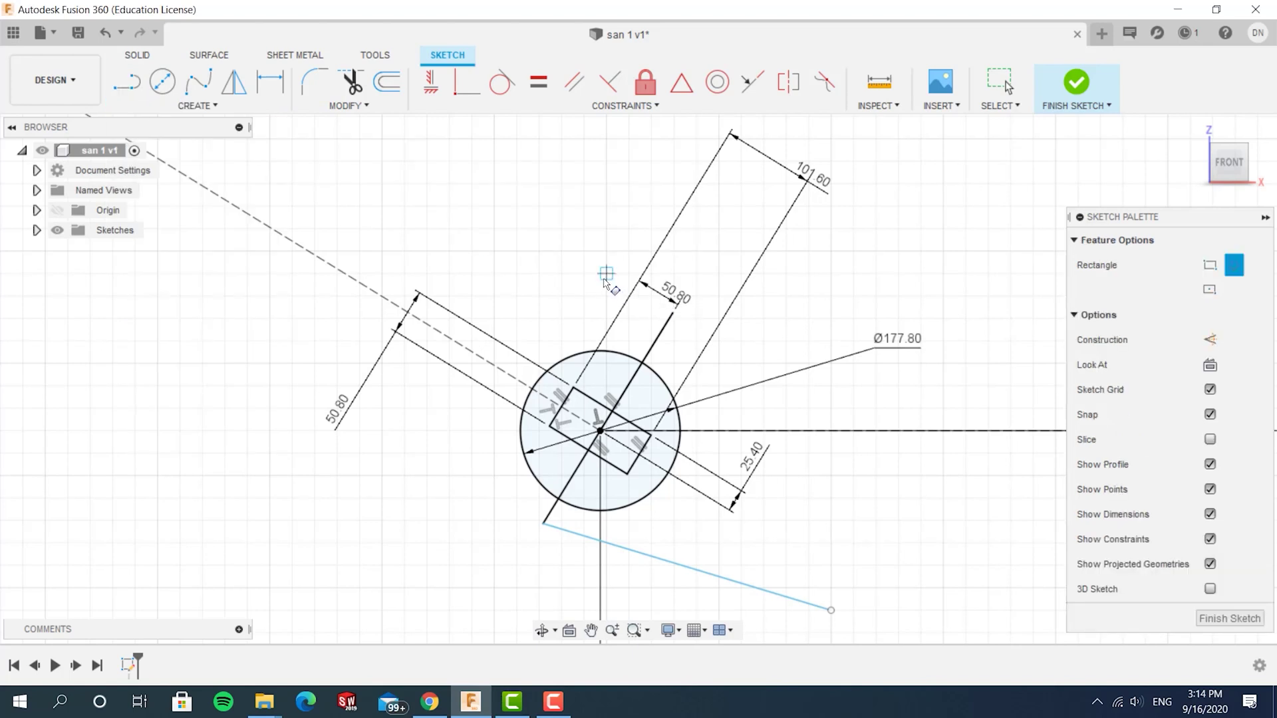
pyautogui.press('x')
pyautogui.click(606, 273)
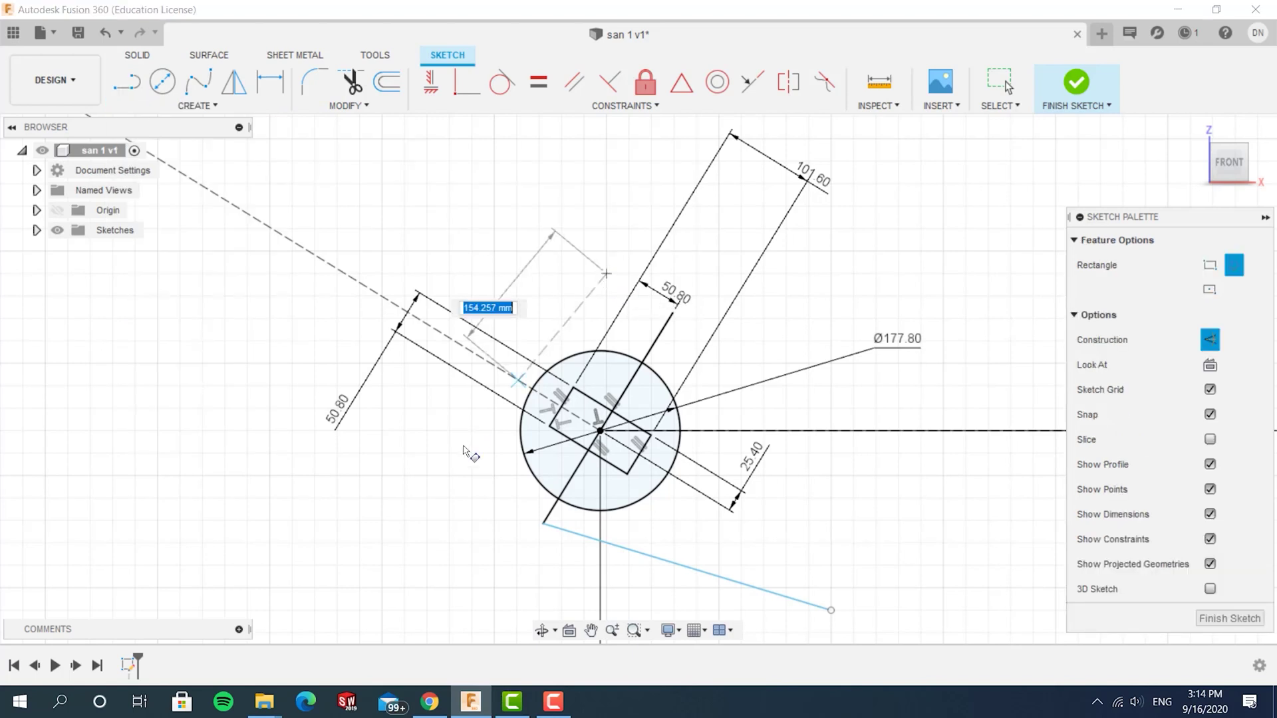
pyautogui.click(468, 499)
pyautogui.click(637, 576)
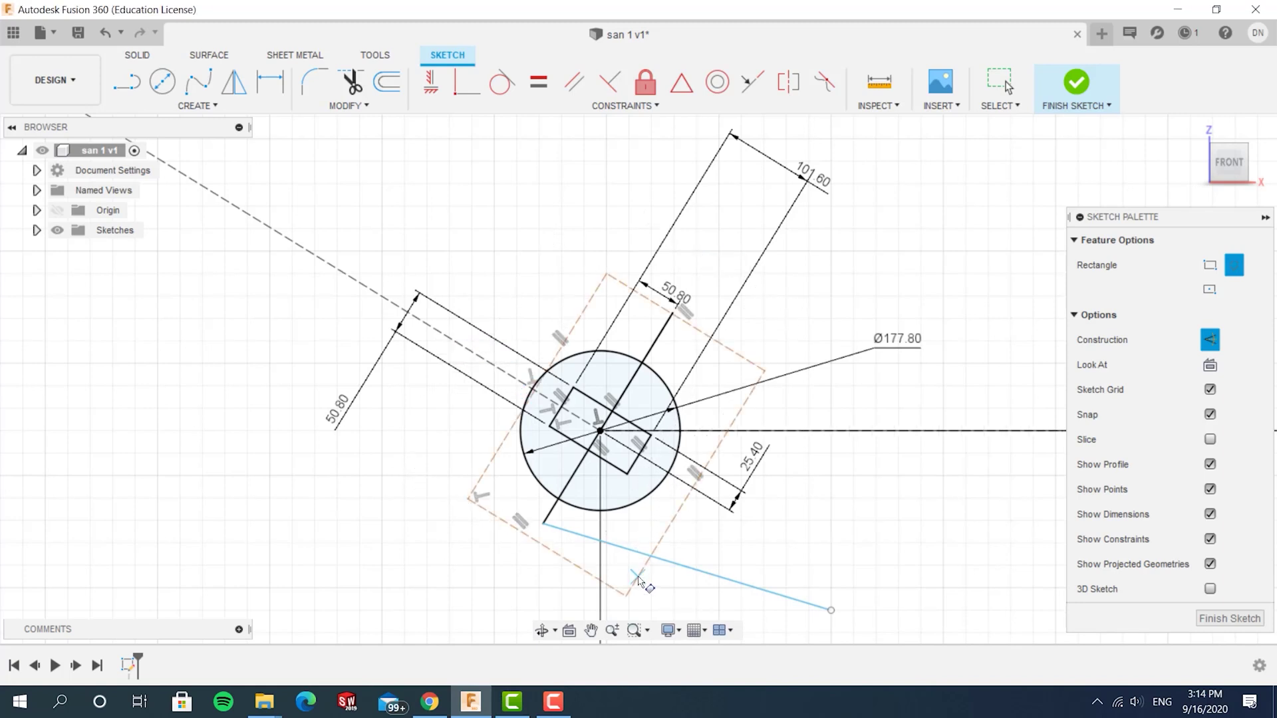
# Step: Constrain both long sides of the construction rectangle tangent to the circle
pyautogui.scroll(-2, 638, 570)
pyautogui.scroll(4, 645, 562)
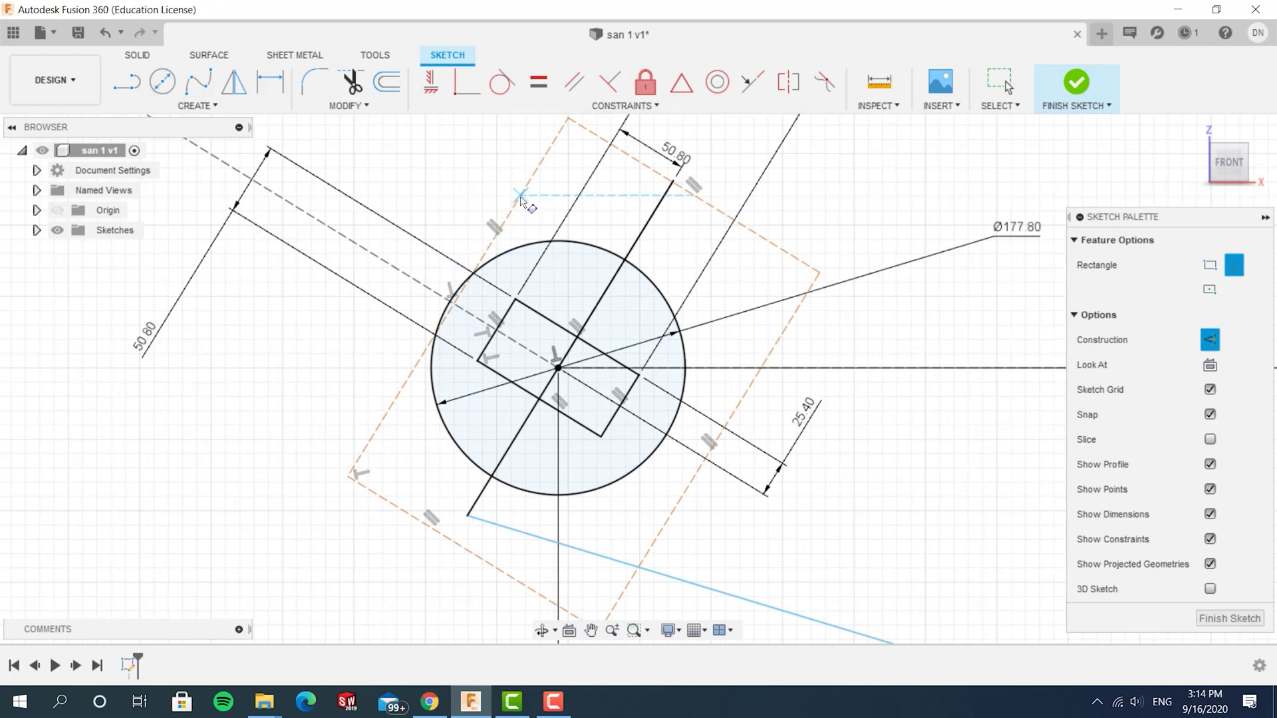
pyautogui.press('Escape')
pyautogui.moveTo(518, 201); pyautogui.dragTo(496, 203)
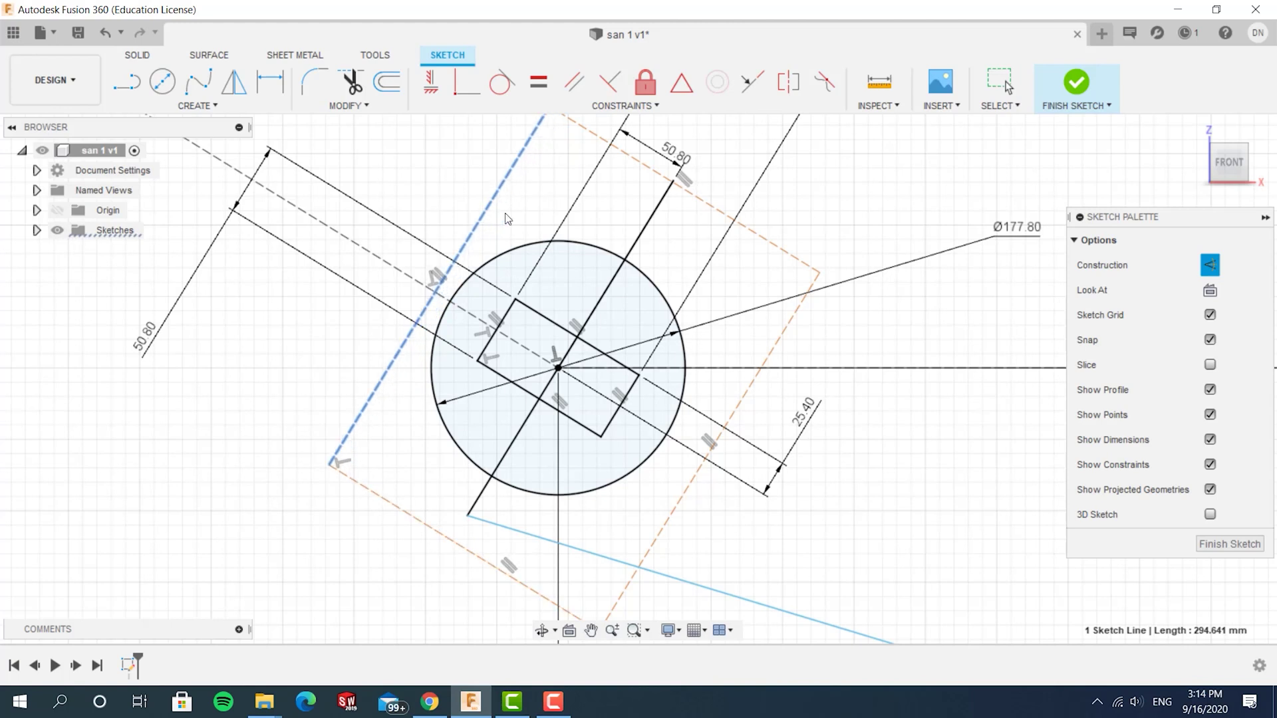
pyautogui.keyDown('ctrl'); pyautogui.click(506, 257); pyautogui.keyUp('ctrl')
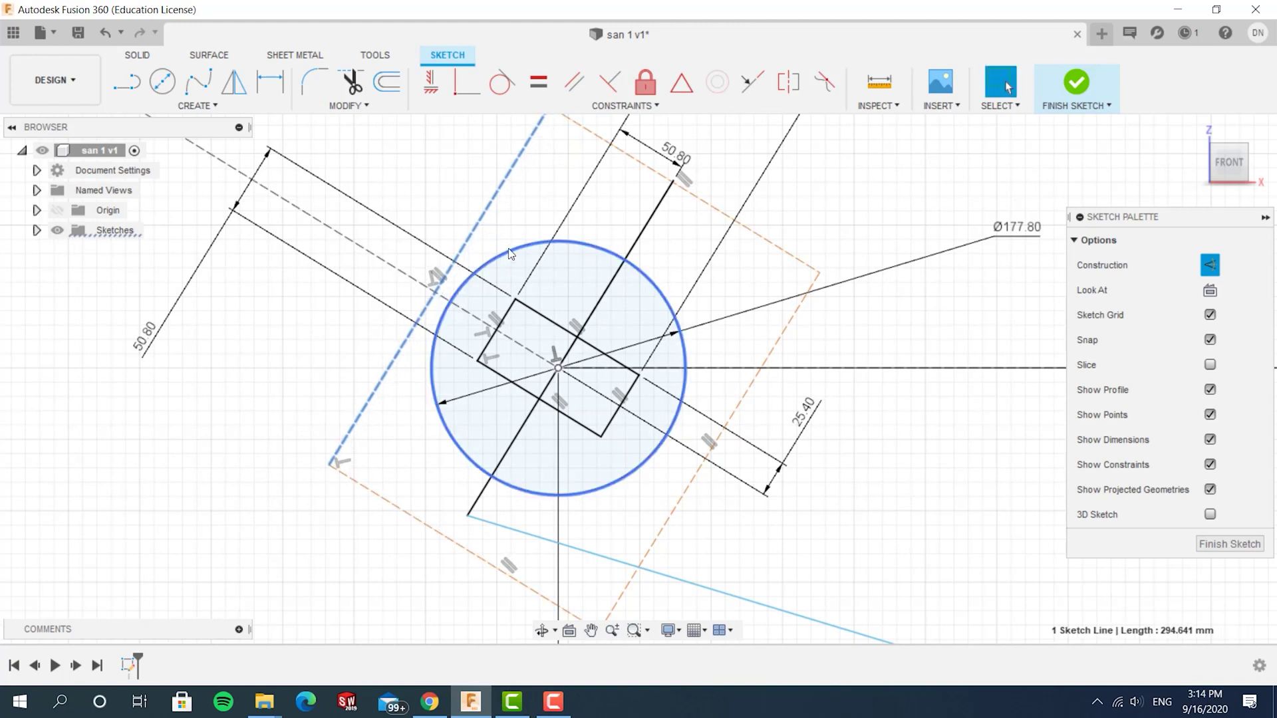
pyautogui.click(676, 97)
pyautogui.click(452, 166)
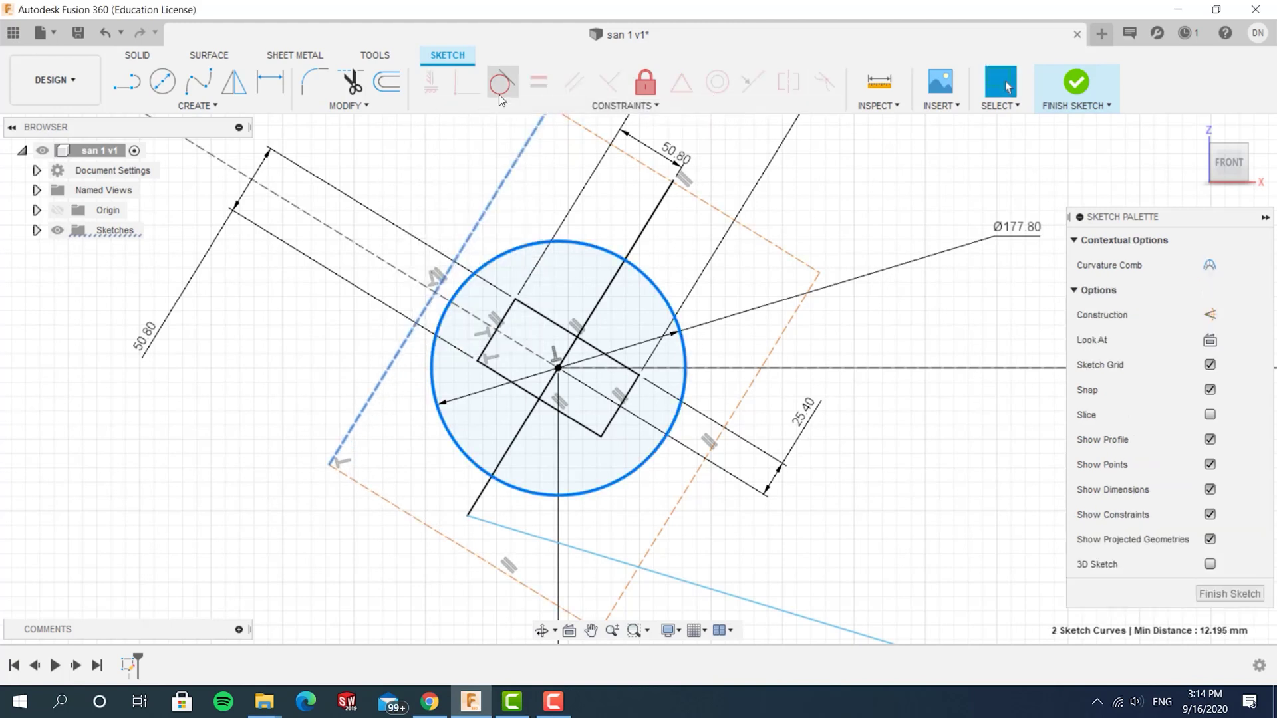
pyautogui.click(747, 394)
pyautogui.click(685, 397)
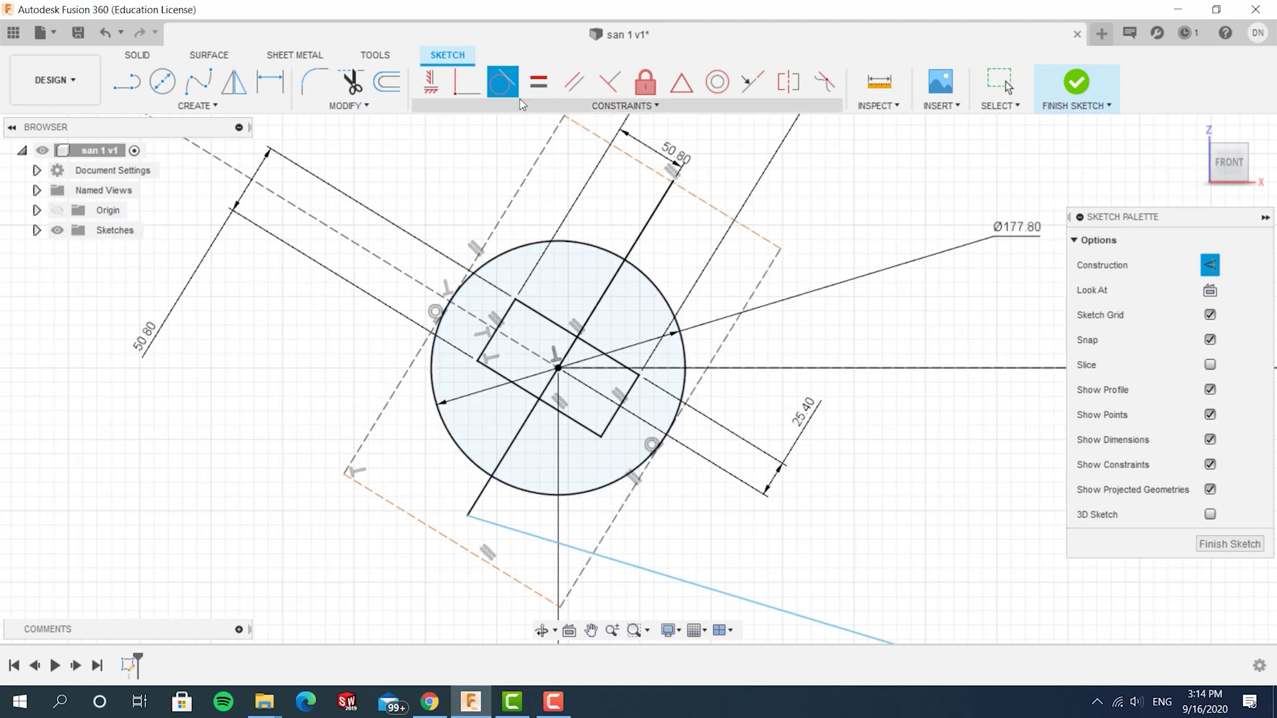
pyautogui.press('Escape')
# Step: Dimension the distance from the construction rectangle's upper short edge to the triangle's dashed steeper side as 4in
pyautogui.click(270, 82)
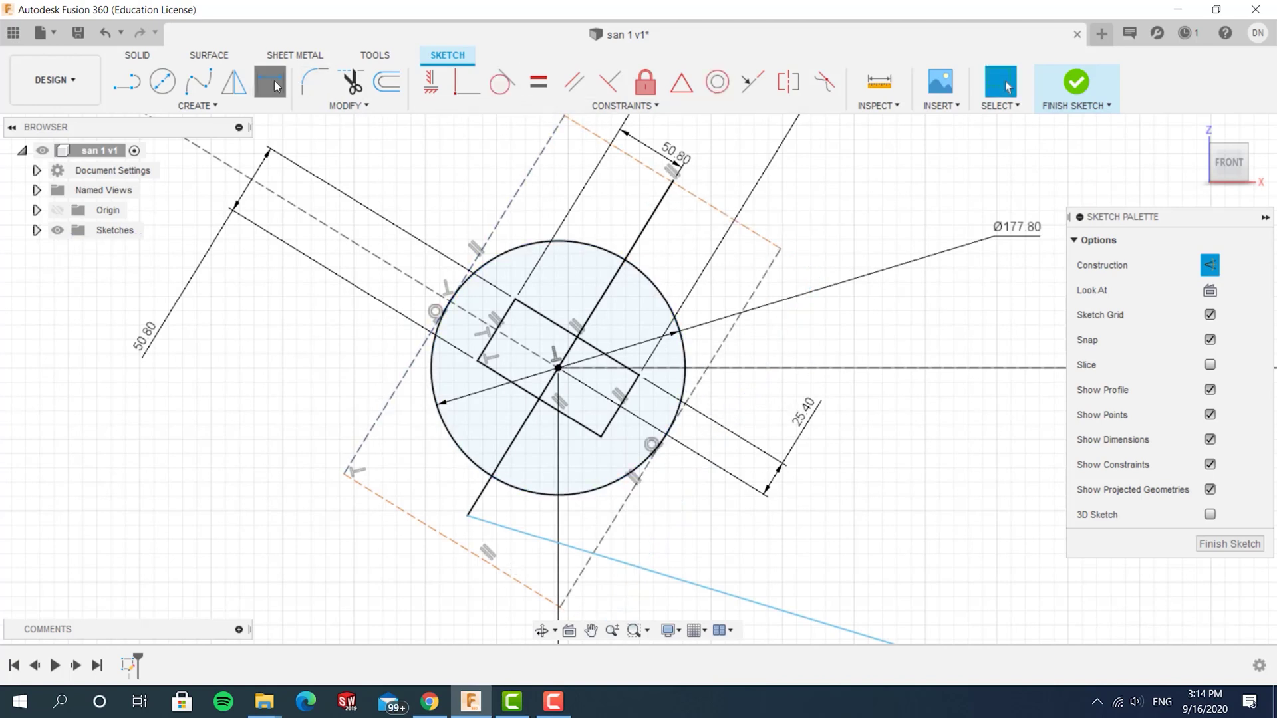
pyautogui.click(698, 198)
pyautogui.click(439, 292)
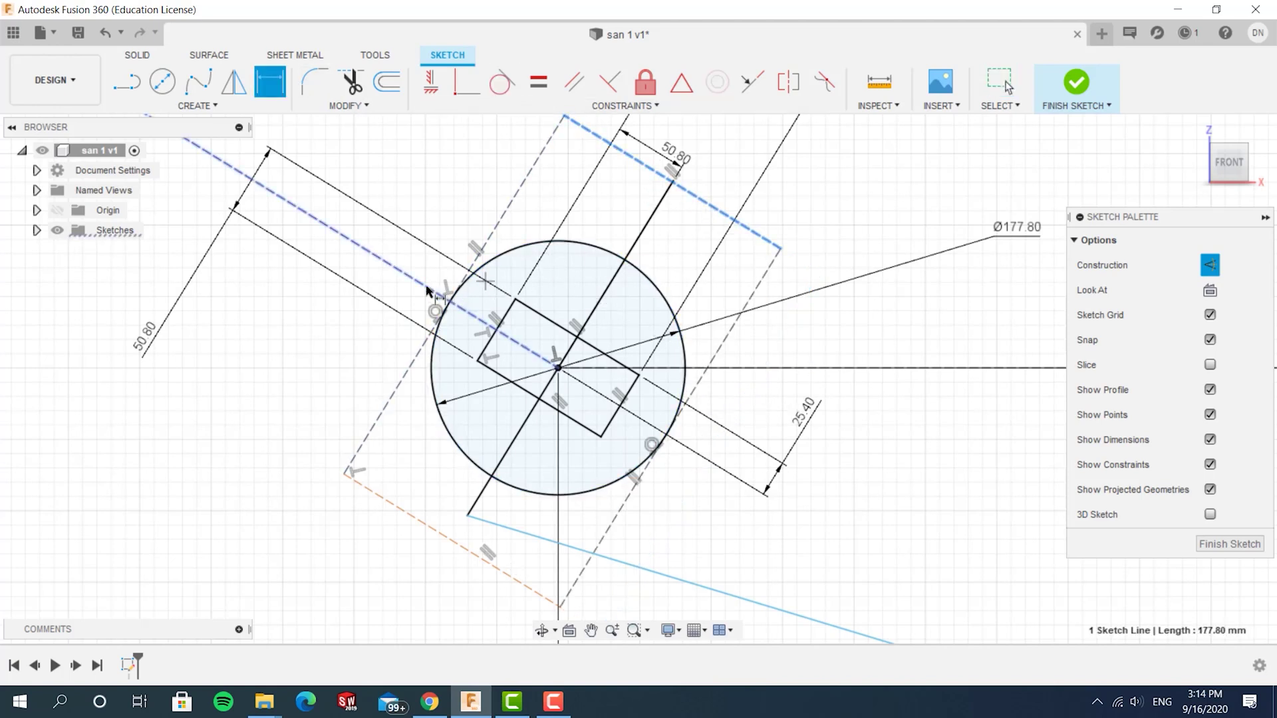
pyautogui.click(427, 290)
pyautogui.click(468, 206)
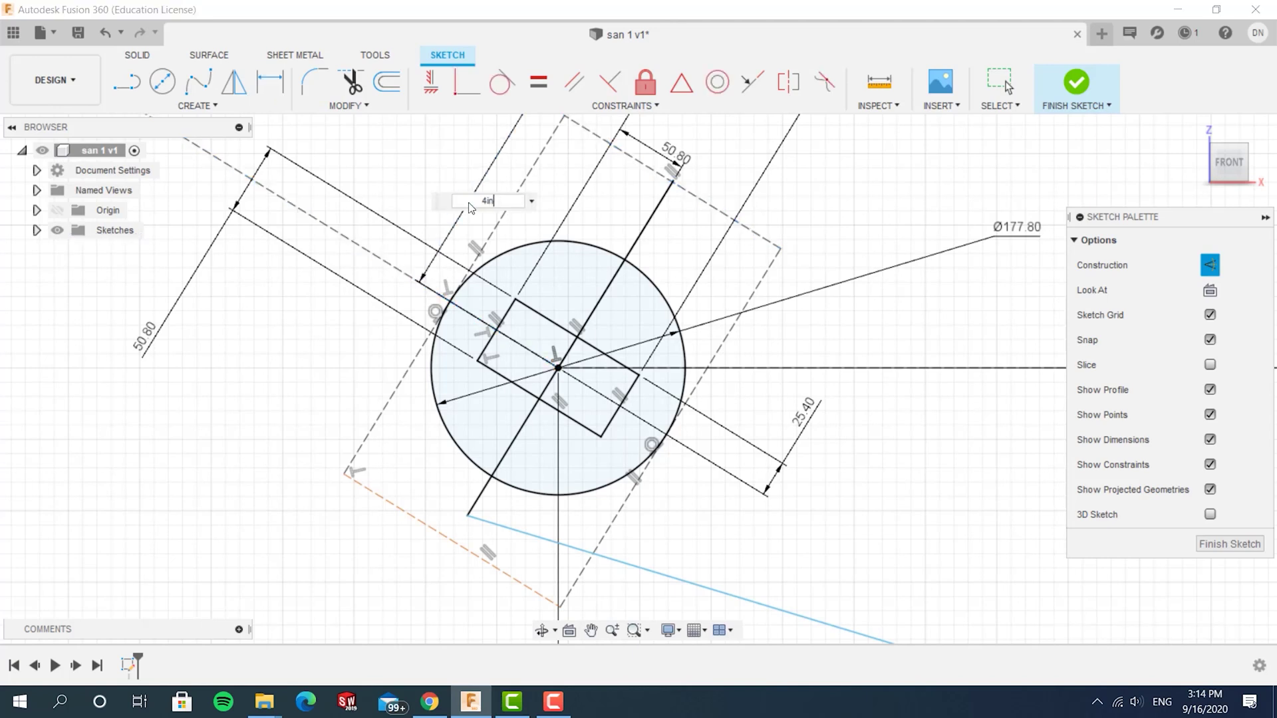
pyautogui.press('Return')
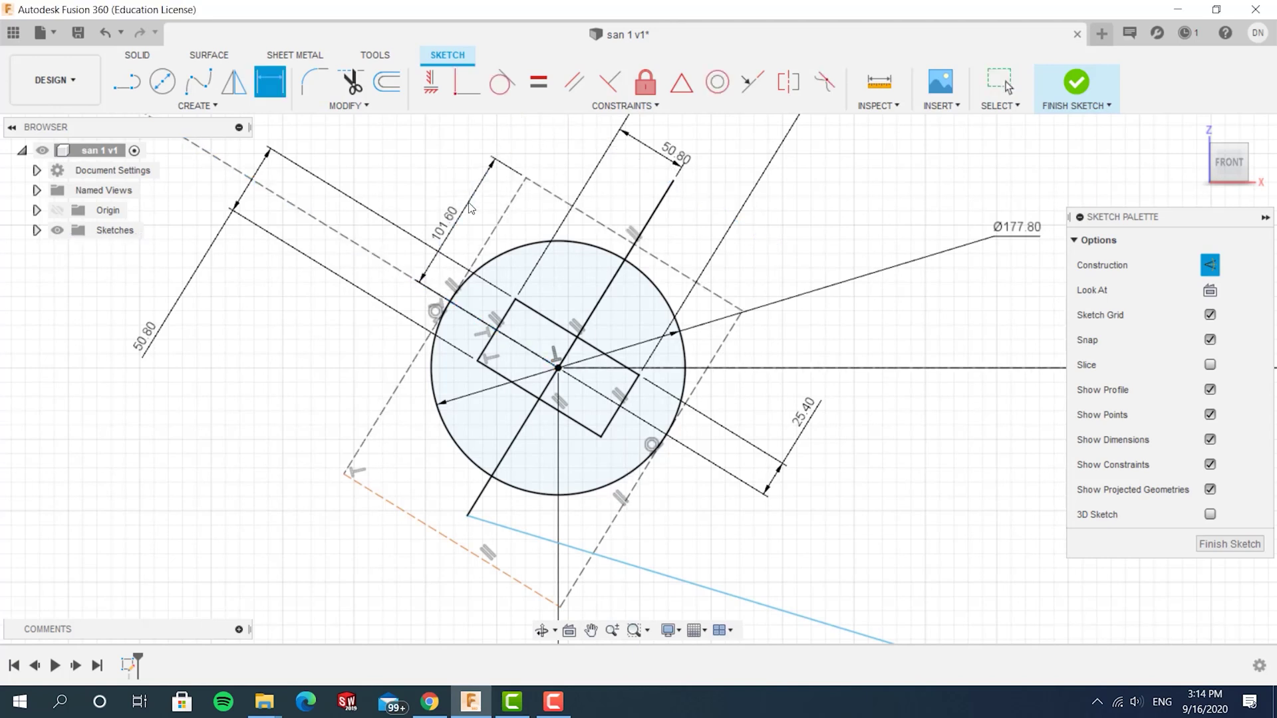
# Step: Dimension the distance from the construction rectangle's lower short edge to the triangle's dashed steeper side as 101.60 mm
pyautogui.click(364, 492)
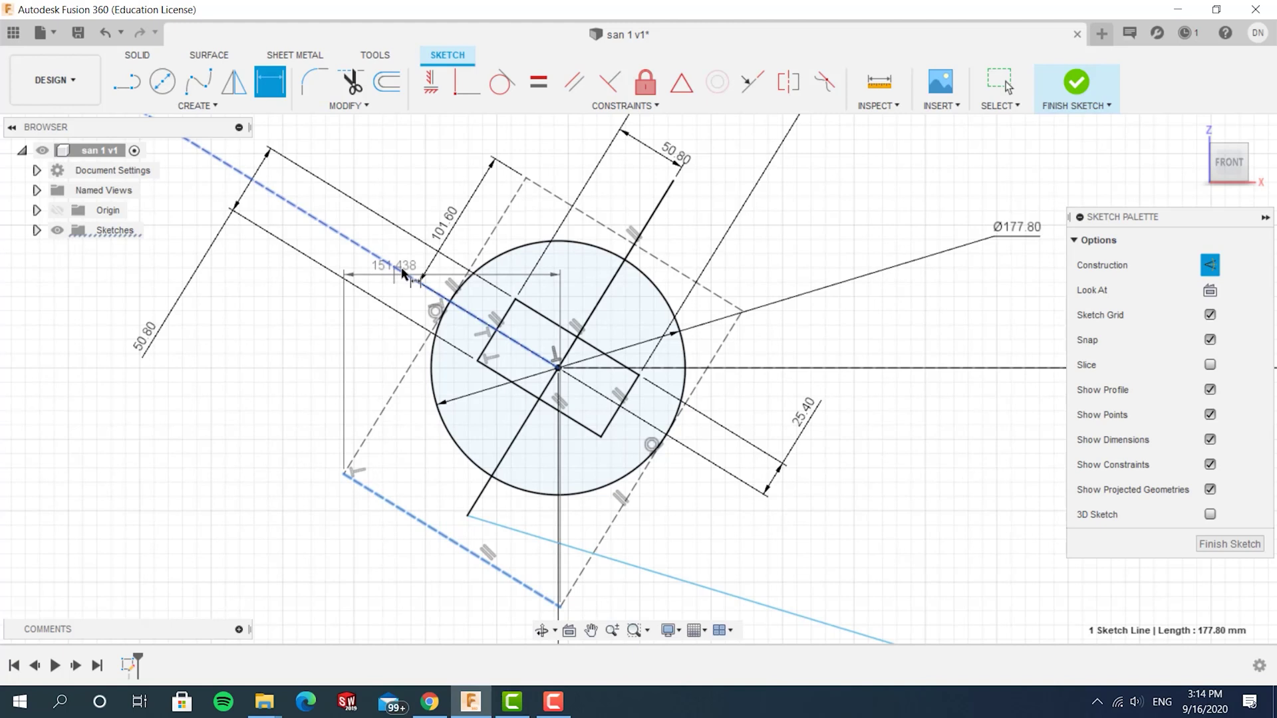
pyautogui.click(406, 274)
pyautogui.click(378, 351)
pyautogui.press('Return')
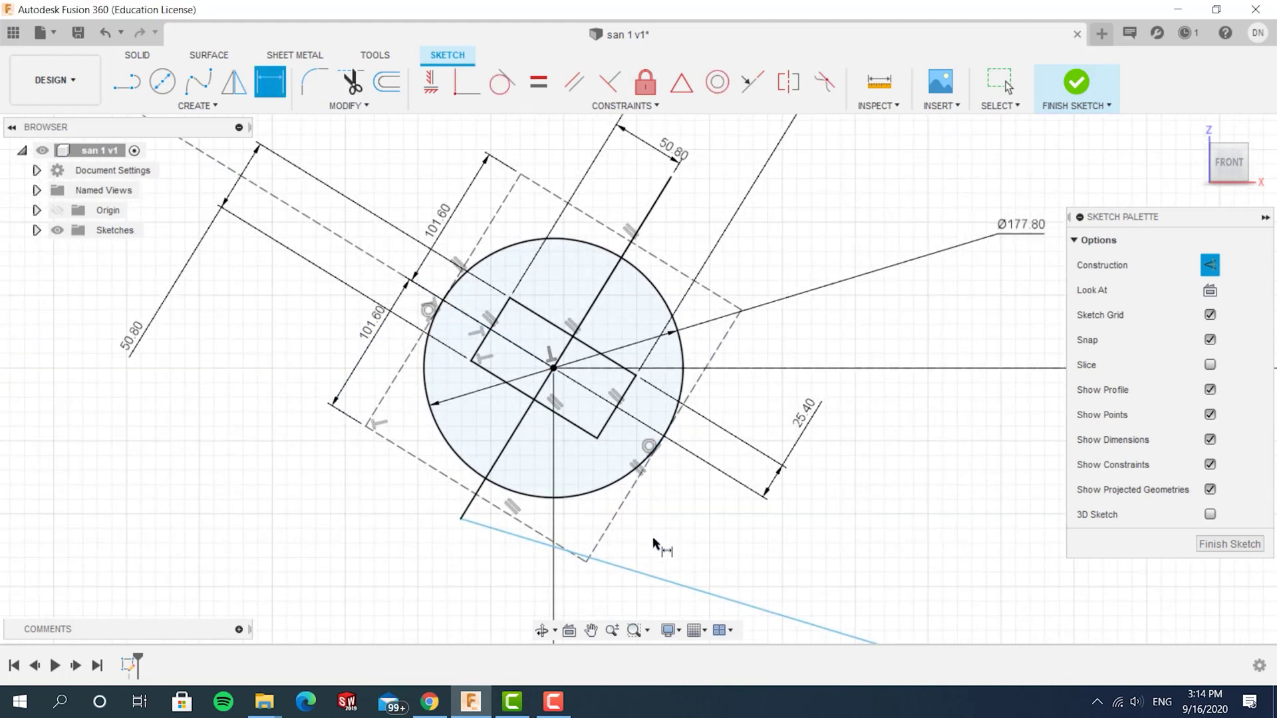
pyautogui.moveTo(659, 542); pyautogui.dragTo(643, 464, button='middle')
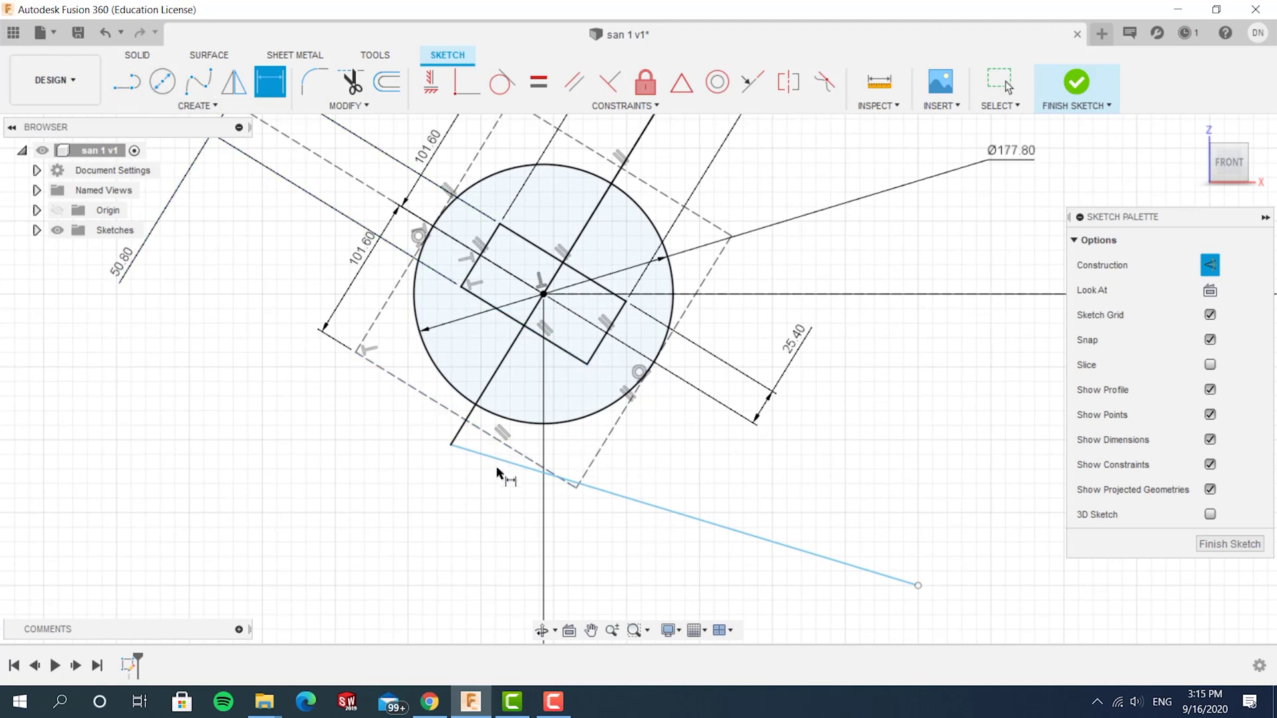
# Step: Dimension the distance from the triangle's dashed steeper side to the corner where the line through the circle meets the sloping line
pyautogui.click(465, 429)
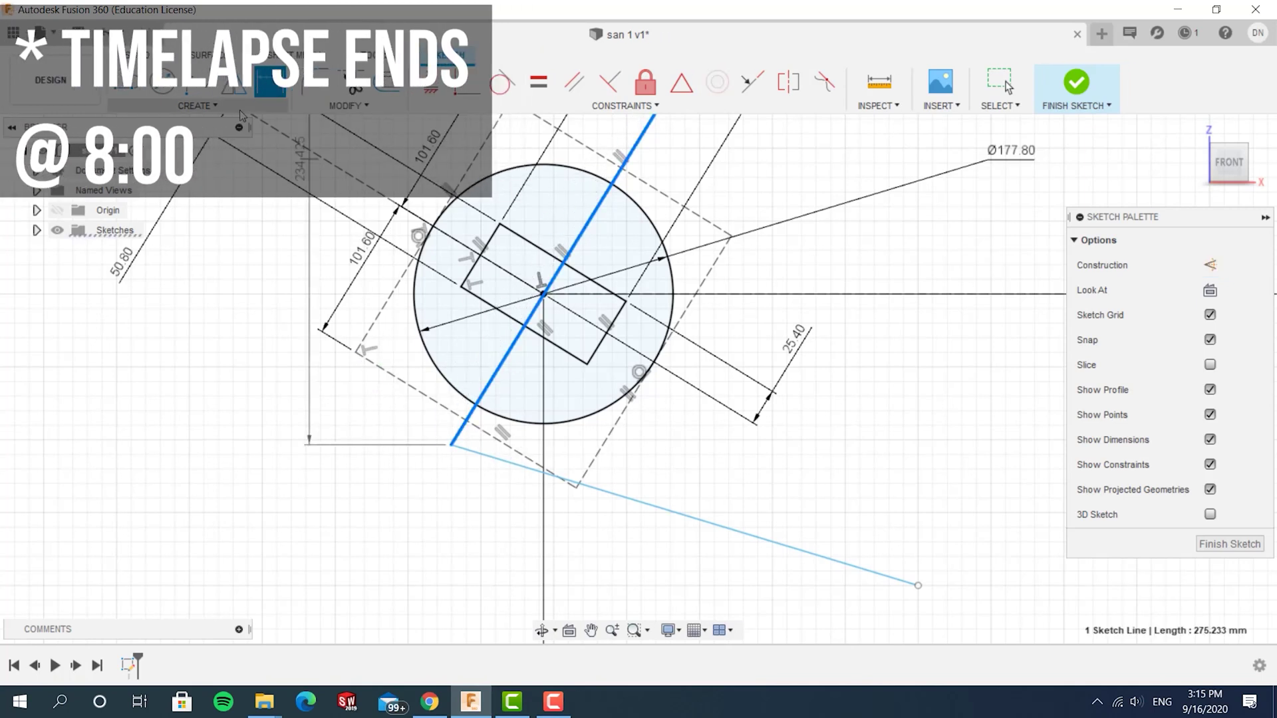
pyautogui.press('Escape')
pyautogui.click(451, 444)
pyautogui.press('d')
pyautogui.click(387, 199)
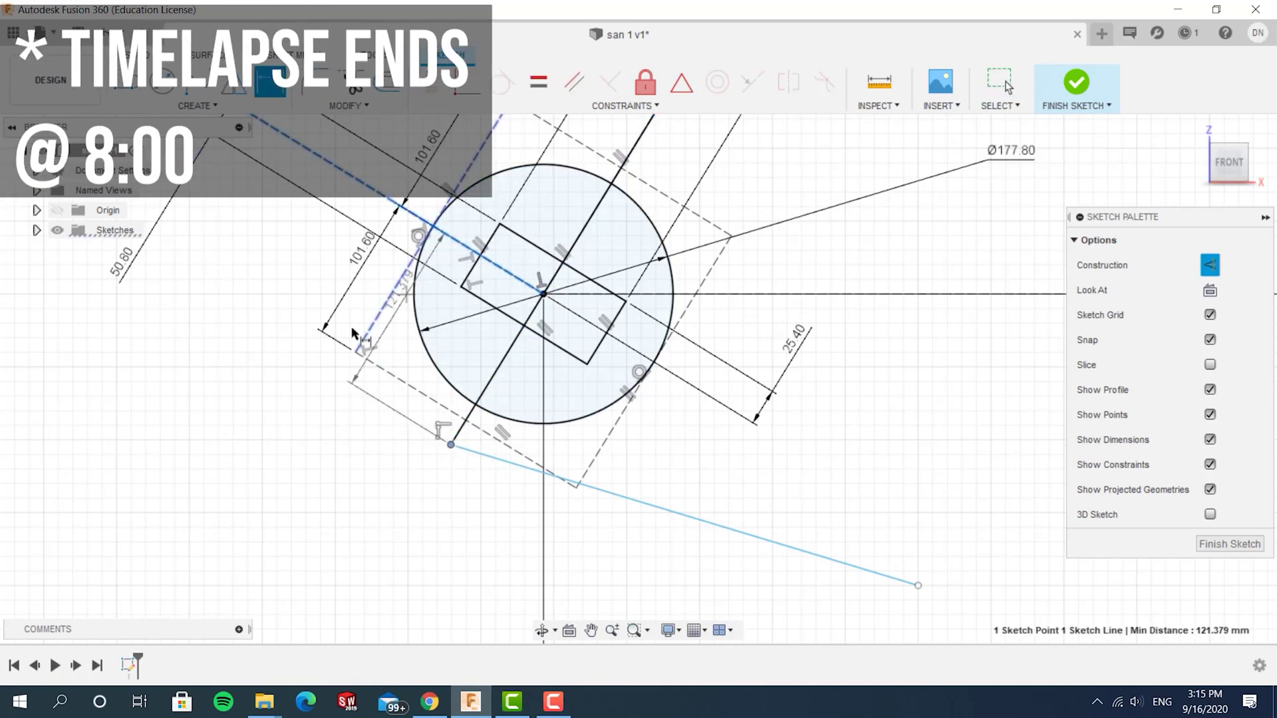
pyautogui.click(286, 409)
pyautogui.press('Return')
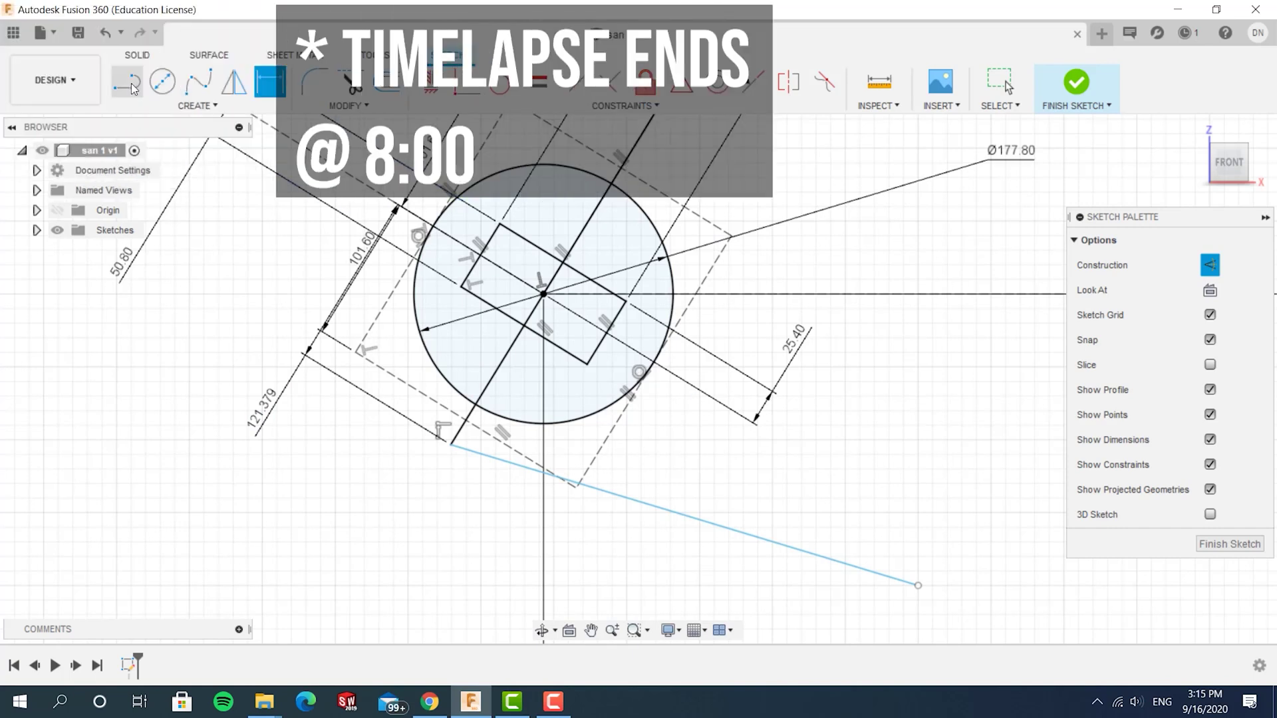
# Step: Draw a vertical construction line about 200 mm long from the sloping line's free end to the horizontal line, dimensioning its length and circle-center distance
pyautogui.click(918, 585)
pyautogui.click(918, 294)
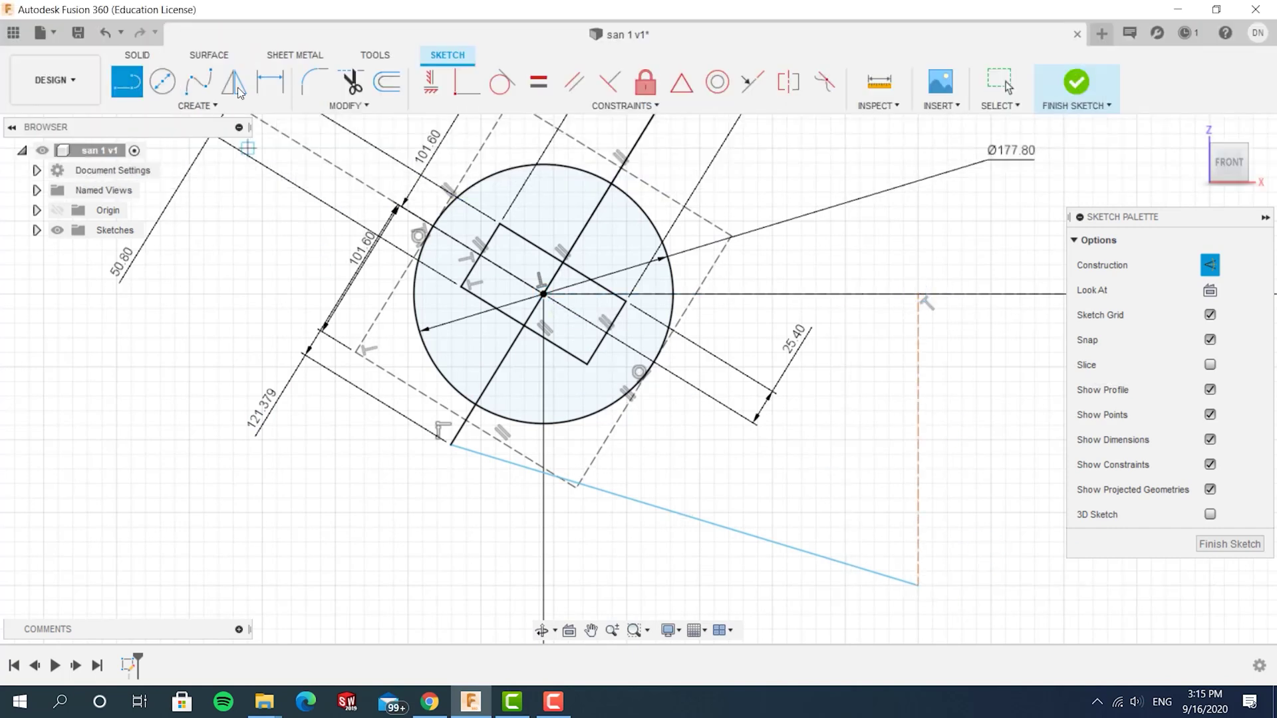
pyautogui.click(270, 82)
pyautogui.click(917, 332)
pyautogui.click(544, 294)
pyautogui.click(876, 251)
pyautogui.press('Return')
pyautogui.click(918, 393)
pyautogui.click(971, 422)
pyautogui.press('Return')
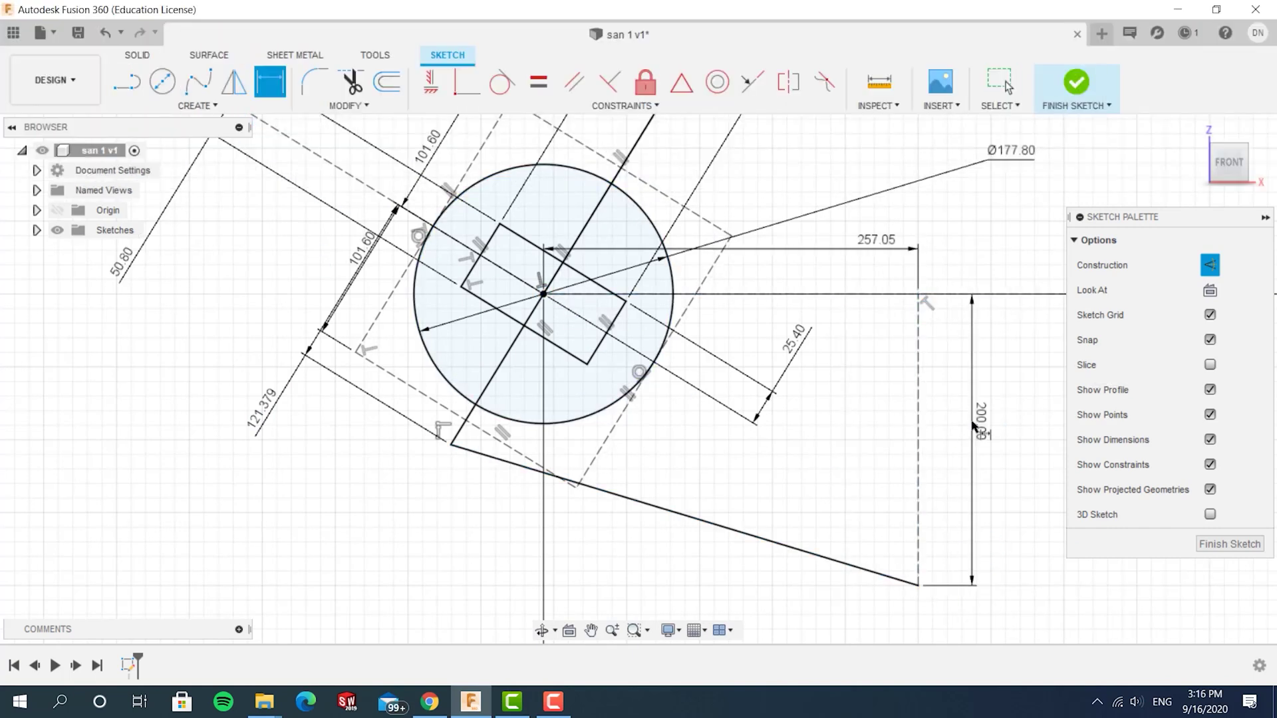
# Step: Add an aligned driven dimension for the length of the solid sloping line below the circle
pyautogui.scroll(-1, 972, 428)
pyautogui.moveTo(964, 432); pyautogui.dragTo(886, 362, button='middle')
pyautogui.click(708, 447)
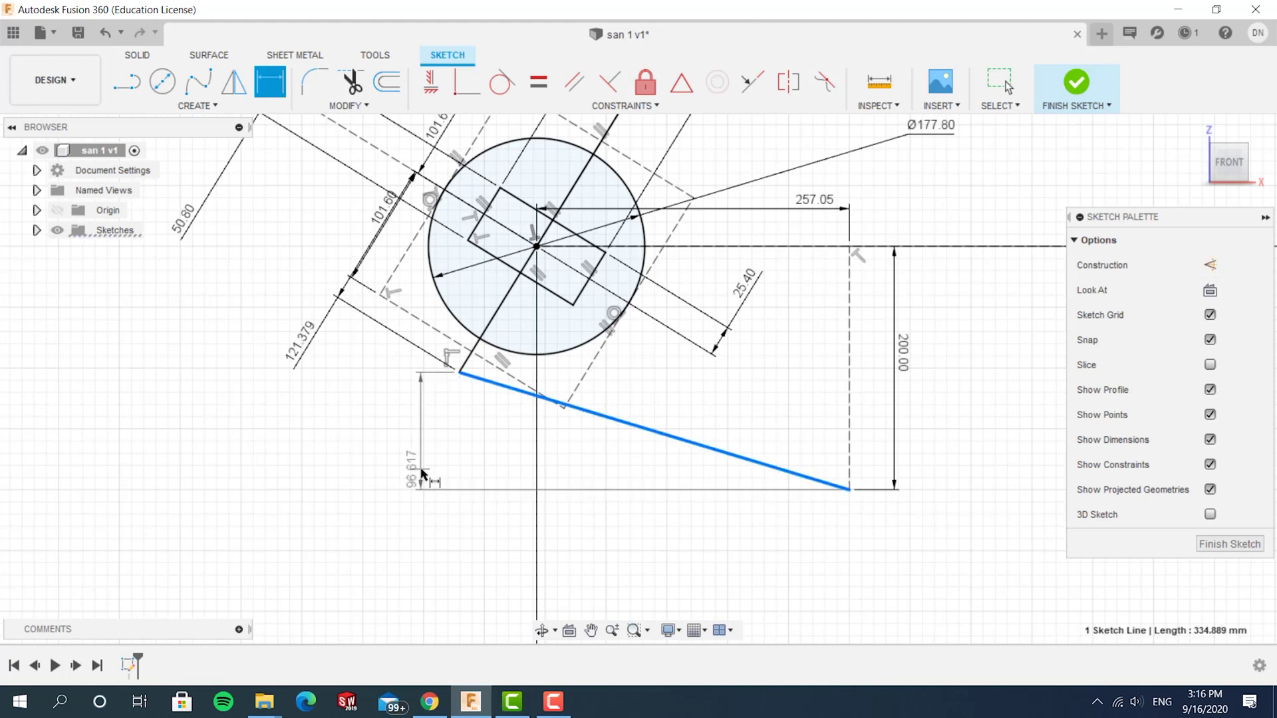
pyautogui.rightClick(692, 478)
pyautogui.click(692, 452)
pyautogui.scroll(-1, 861, 486)
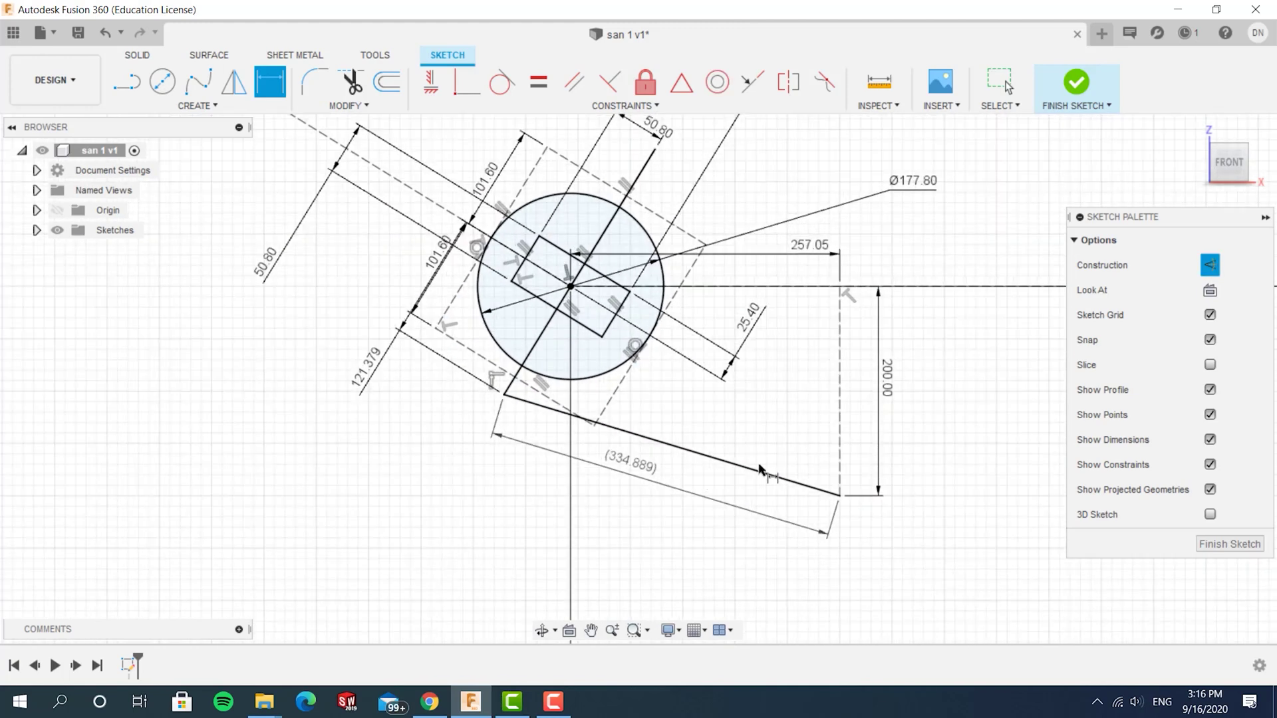
# Step: Set the distance from the triangle's dashed steeper side to the sloping line's upper corner to 130 mm
pyautogui.click(383, 373)
pyautogui.write('130')
pyautogui.press('Return')
pyautogui.doubleClick(360, 373)
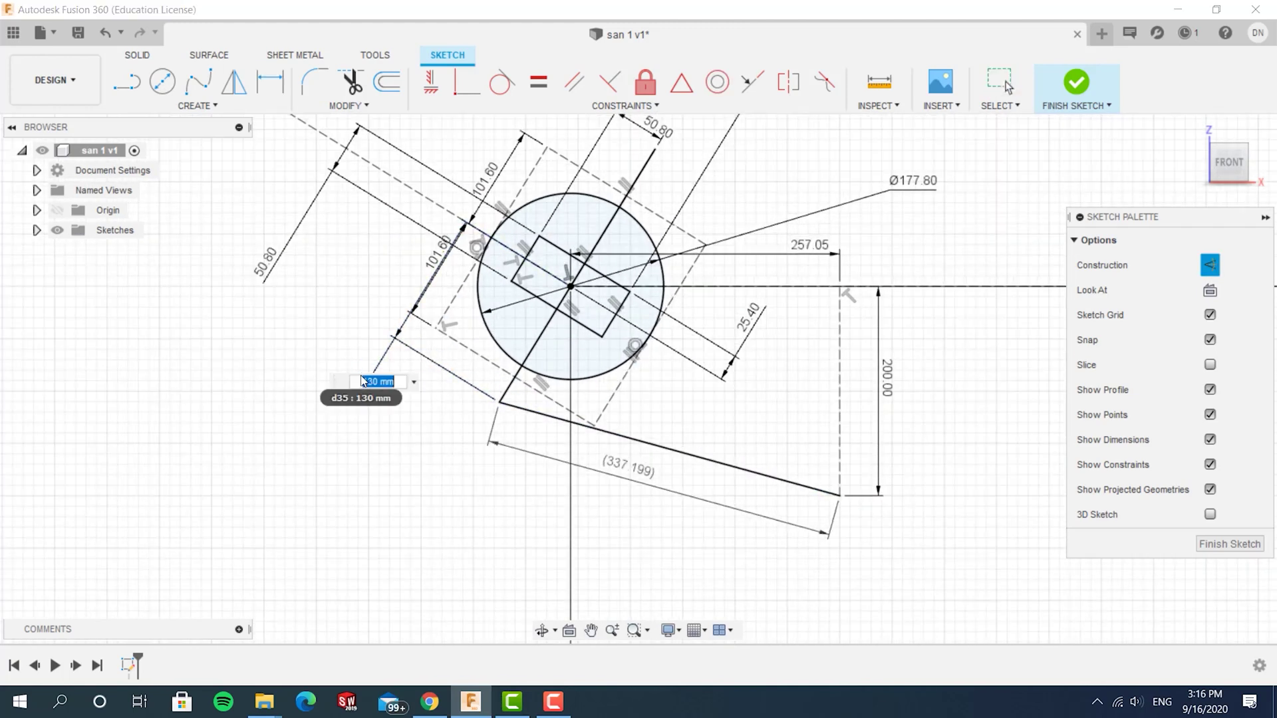
# Step: Draw a solid 3-point rectangle, parallel to the far dashed trajectory, around the point where that trajectory meets the horizontal line
pyautogui.scroll(-2, 925, 394)
pyautogui.scroll(-6, 928, 398)
pyautogui.moveTo(928, 398); pyautogui.dragTo(145, 379, button='middle')
pyautogui.scroll(2, 843, 432)
pyautogui.moveTo(843, 432); pyautogui.dragTo(535, 474, button='middle')
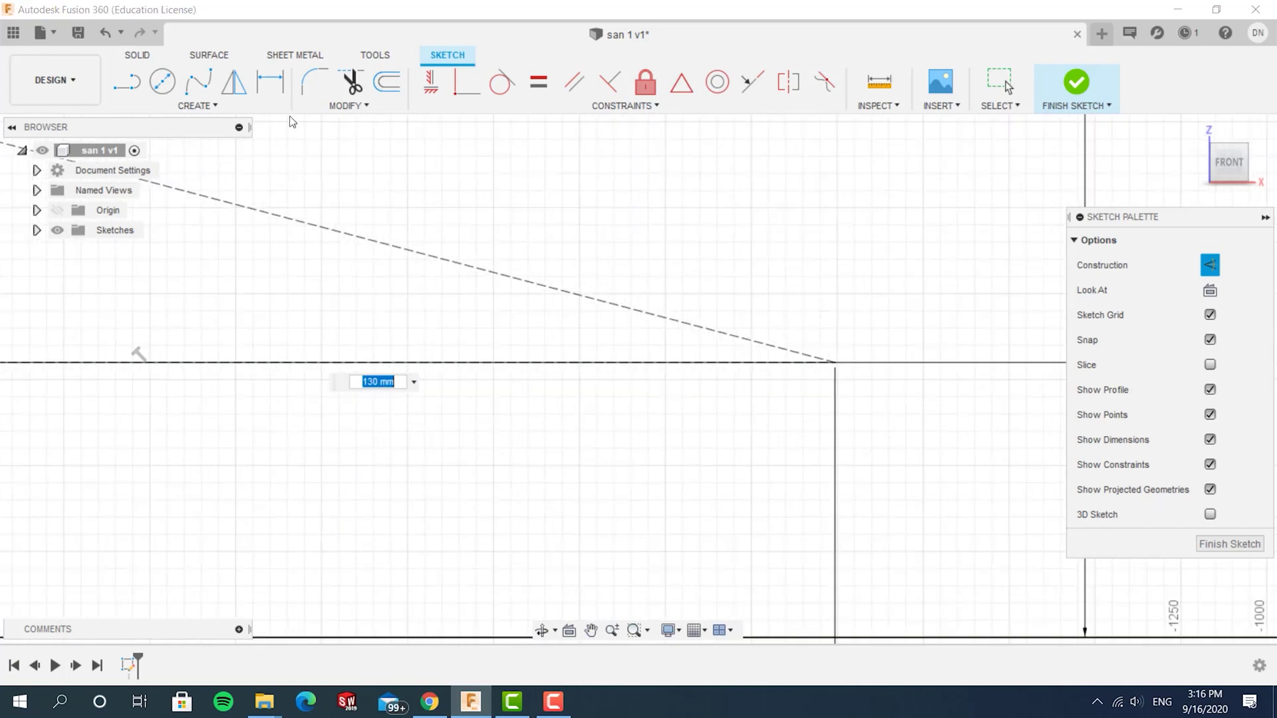
pyautogui.click(551, 394)
pyautogui.click(159, 107)
pyautogui.moveTo(154, 143)
pyautogui.click(326, 165)
pyautogui.click(807, 333)
pyautogui.click(795, 380)
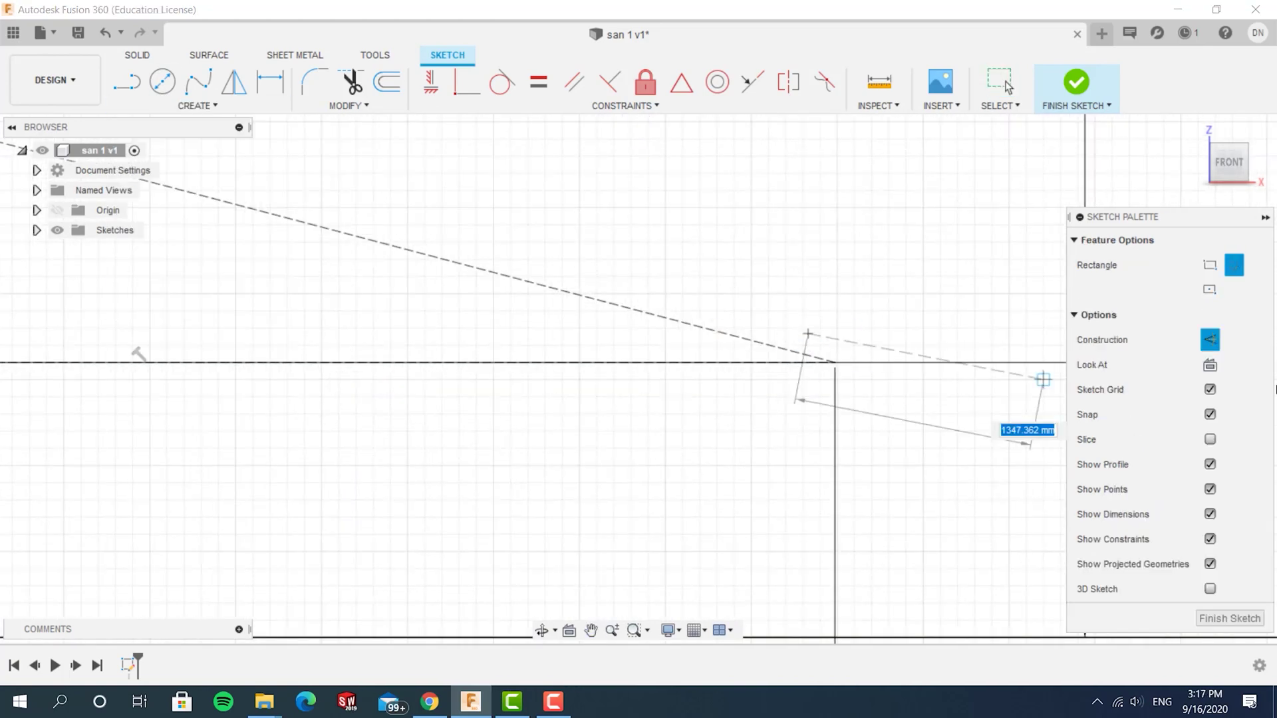
pyautogui.click(1209, 340)
pyautogui.click(889, 364)
# Step: Dimension the new rectangle's short side as 50.8 mm and its long side as 101.6 mm
pyautogui.scroll(2, 846, 297)
pyautogui.click(270, 81)
pyautogui.click(793, 364)
pyautogui.click(724, 300)
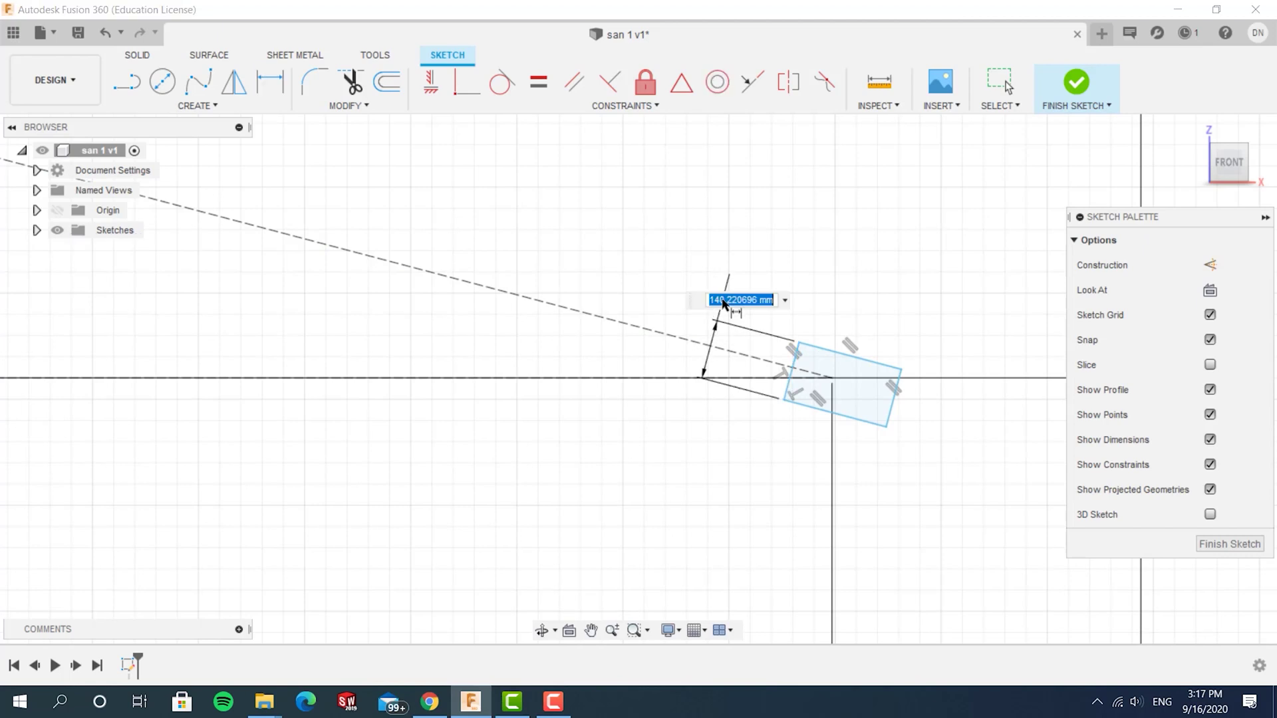
pyautogui.write('50.8')
pyautogui.press('Return')
pyautogui.click(849, 354)
pyautogui.click(938, 295)
pyautogui.write('101.6')
pyautogui.press('Return')
# Step: Locate the rectangle from the dashed trajectory's lower endpoint, with its short edge 50.8 mm and its upper long edge 25.4 mm away
pyautogui.scroll(4, 840, 375)
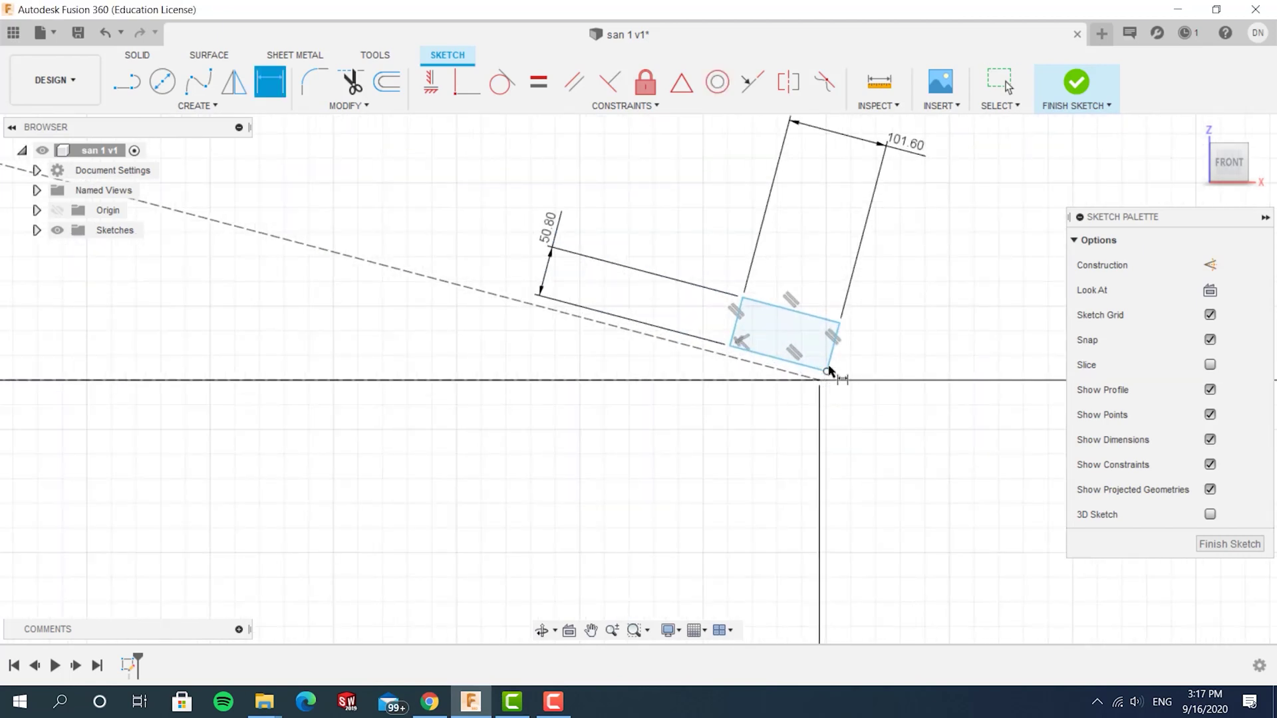
pyautogui.click(829, 363)
pyautogui.click(819, 380)
pyautogui.click(811, 413)
pyautogui.write('50.8')
pyautogui.press('Return')
pyautogui.click(841, 325)
pyautogui.click(819, 381)
pyautogui.click(756, 257)
pyautogui.write('25.4')
pyautogui.press('Return')
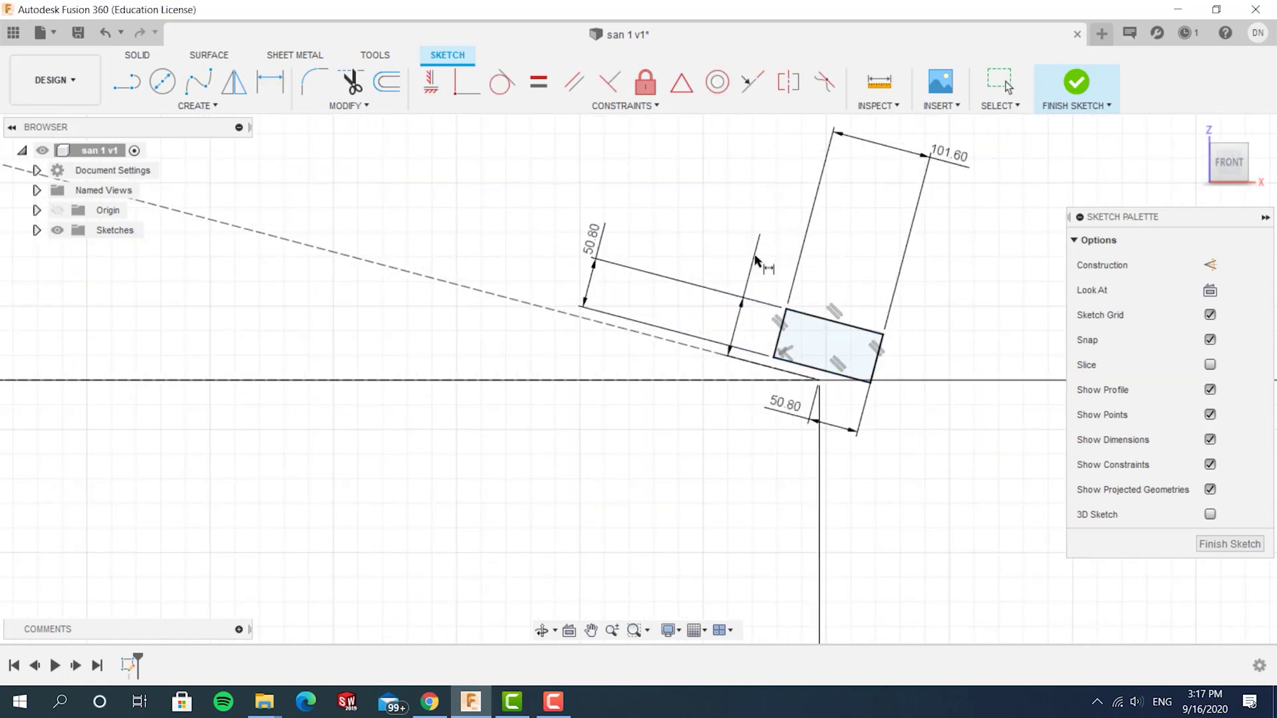
# Step: Draw a circle centered on the dashed trajectory's lower endpoint and dimension its diameter as 177.8 mm
pyautogui.click(819, 380)
pyautogui.click(757, 418)
pyautogui.press('d')
pyautogui.click(756, 417)
pyautogui.click(513, 431)
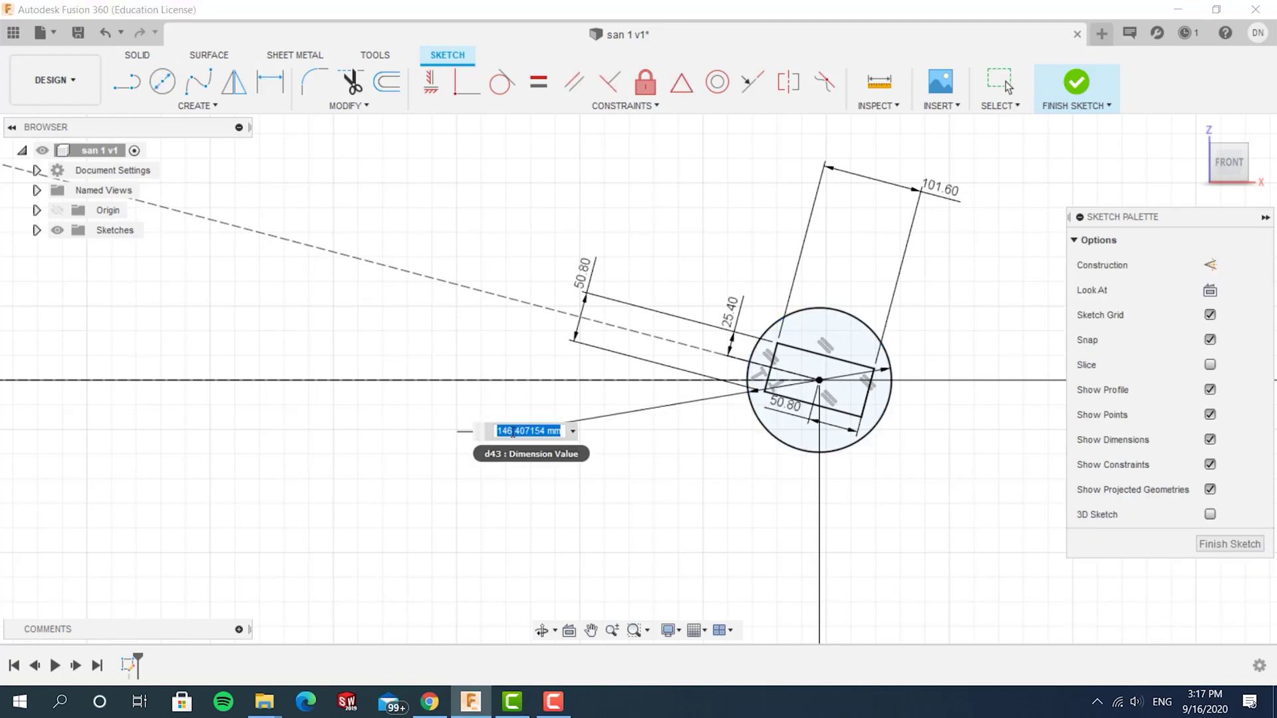
pyautogui.write('177.8')
pyautogui.press('Return')
# Step: Draw a solid line from the new circle's center down past its edge, perpendicular to the dashed trajectory
pyautogui.scroll(-7, 905, 402)
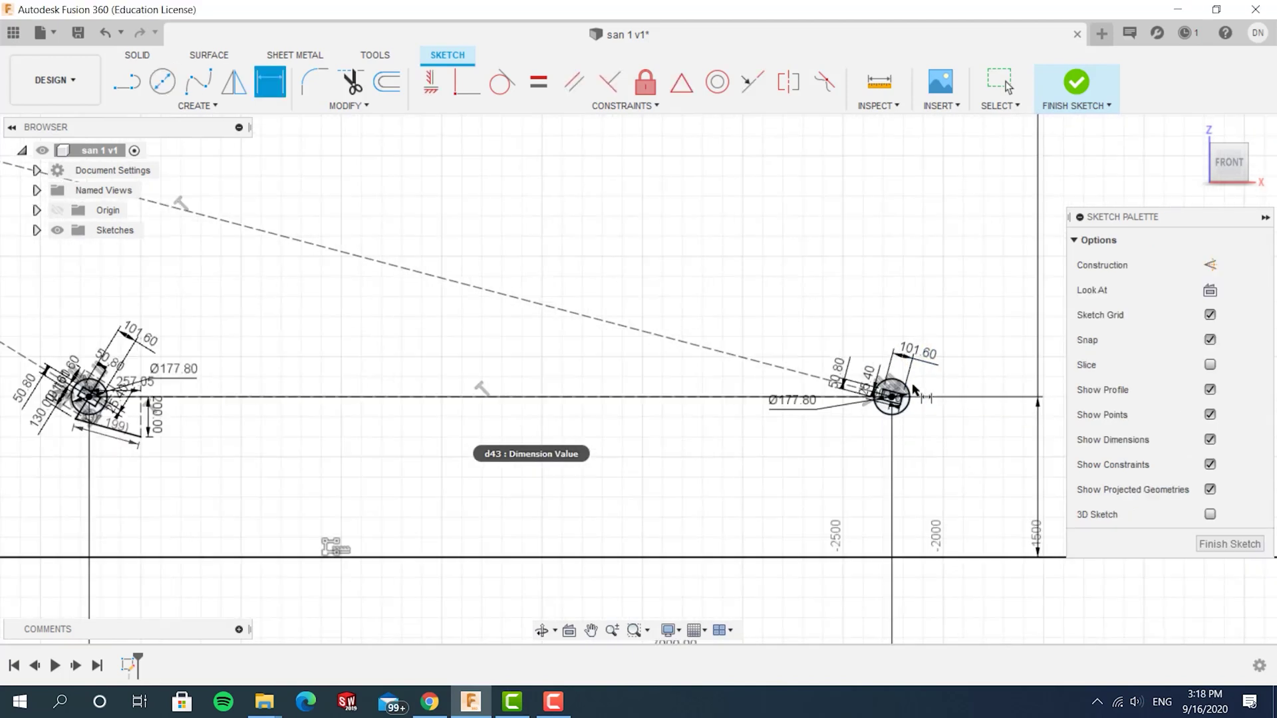
pyautogui.scroll(7, 914, 419)
pyautogui.click(127, 83)
pyautogui.click(803, 310)
pyautogui.click(766, 446)
pyautogui.press('Escape')
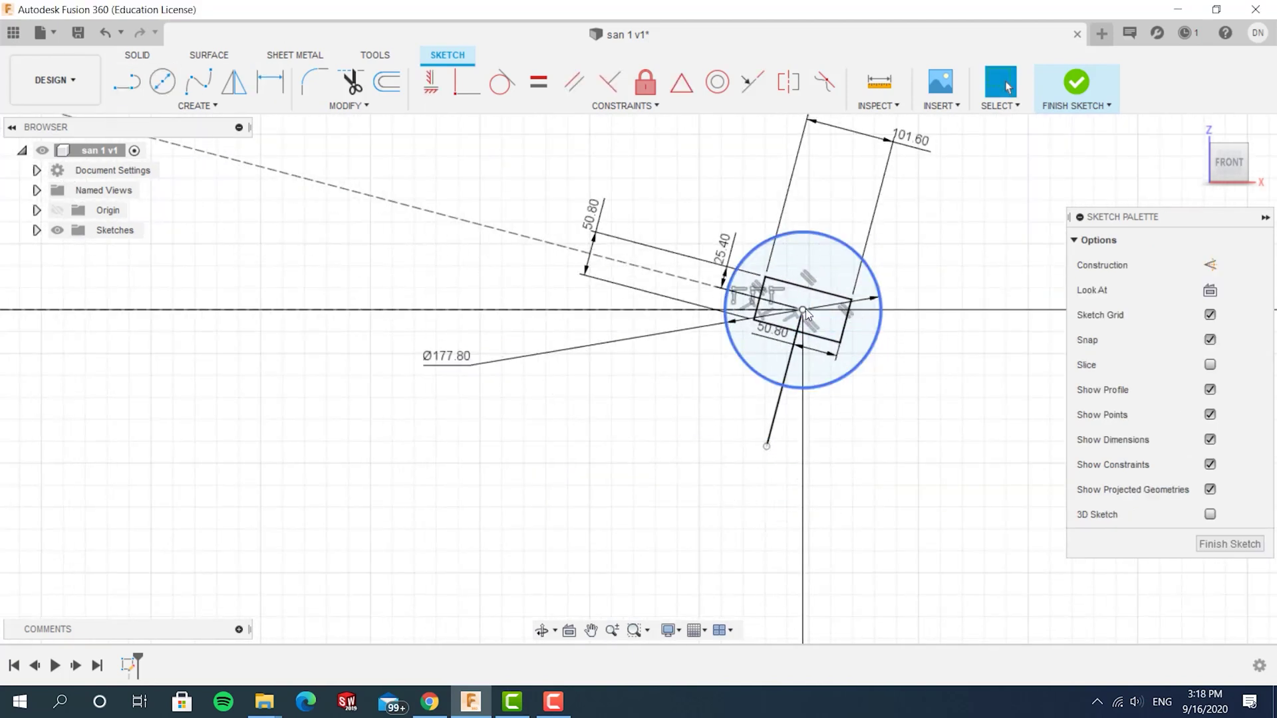
# Step: Draw a vertical construction line down from the horizontal line, about 257 mm beyond the new circle's center
pyautogui.press('l')
pyautogui.click(1027, 309)
pyautogui.press('x')
pyautogui.click(1027, 537)
# Step: Dimension the length of the solid line below the new circle as 130 mm
pyautogui.click(269, 82)
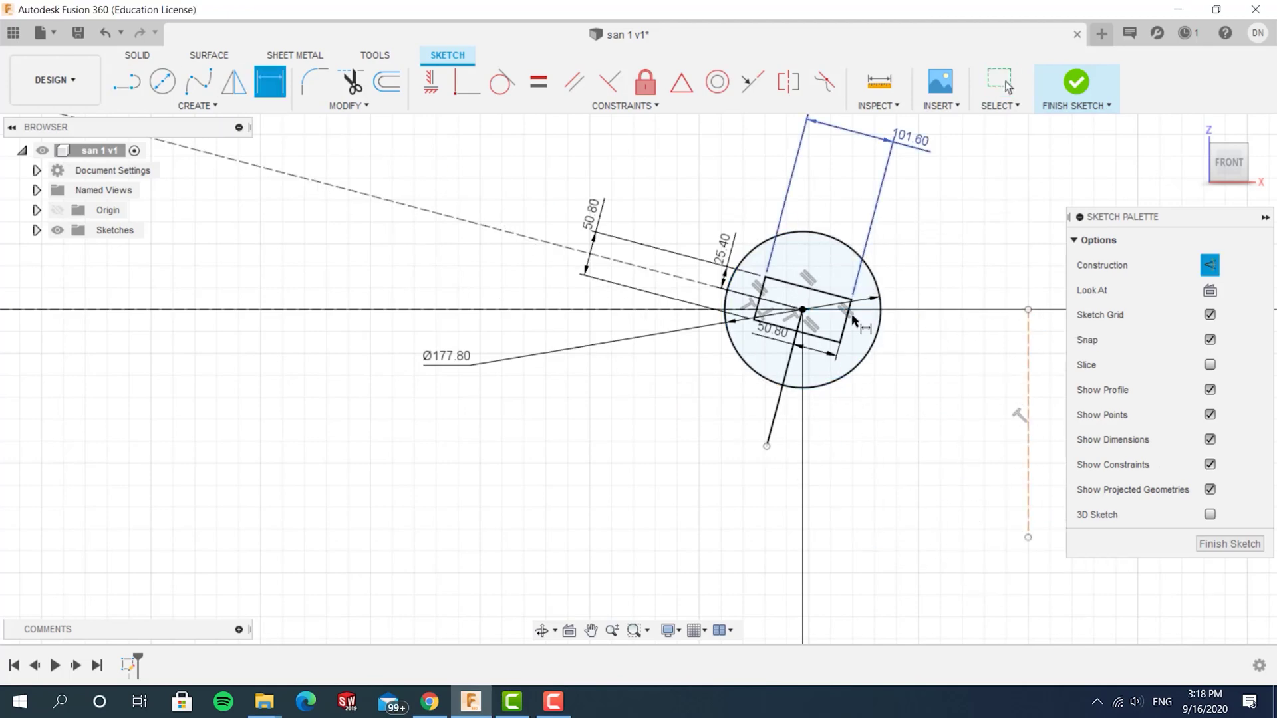
pyautogui.click(783, 382)
pyautogui.click(738, 203)
pyautogui.write('=')
pyautogui.scroll(-4, 447, 456)
pyautogui.moveTo(448, 456); pyautogui.dragTo(997, 405, button='middle')
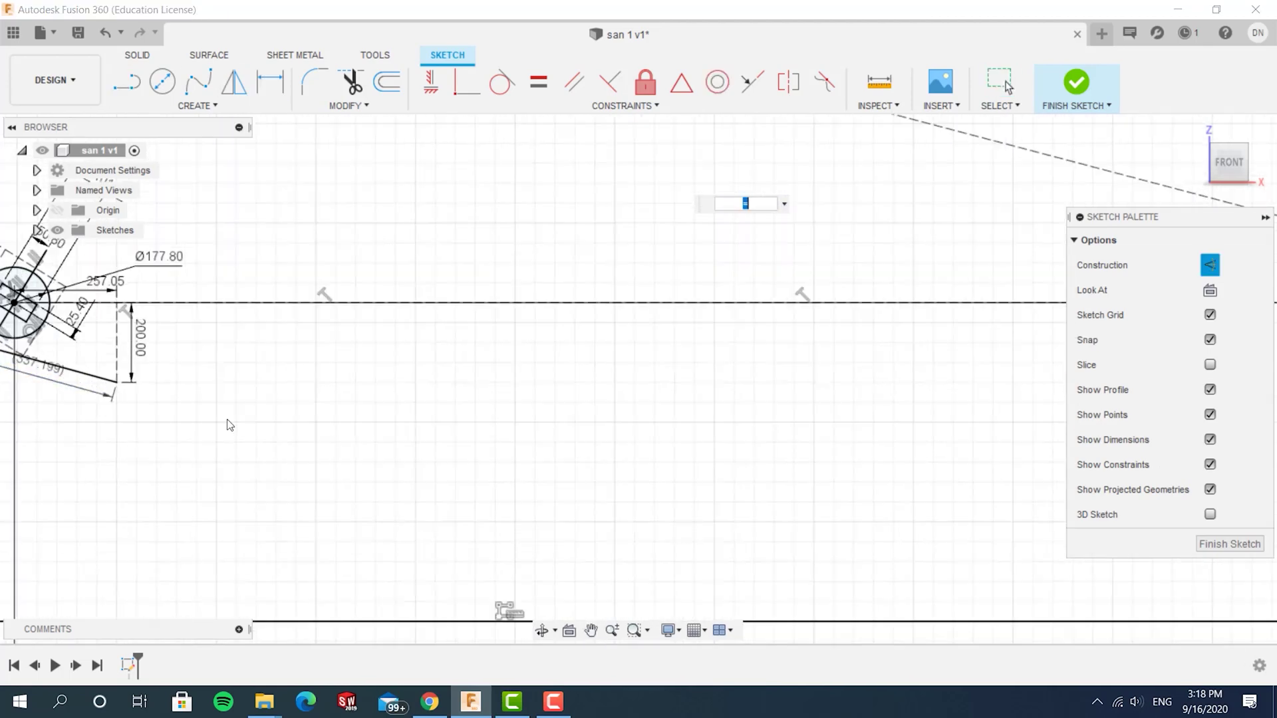
pyautogui.click(140, 339)
pyautogui.scroll(-4, 751, 479)
pyautogui.moveTo(729, 473); pyautogui.dragTo(355, 318, button='middle')
pyautogui.scroll(6, 775, 226)
pyautogui.click(760, 204)
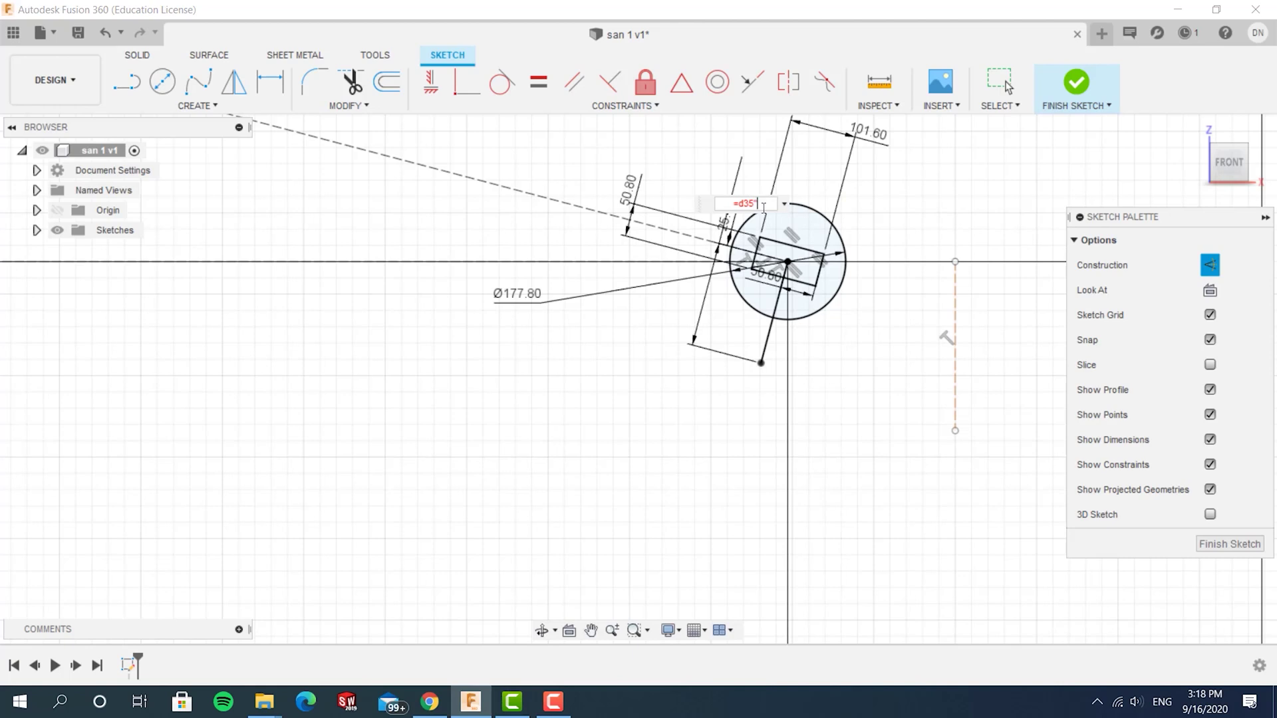
pyautogui.write('130')
pyautogui.press('Return')
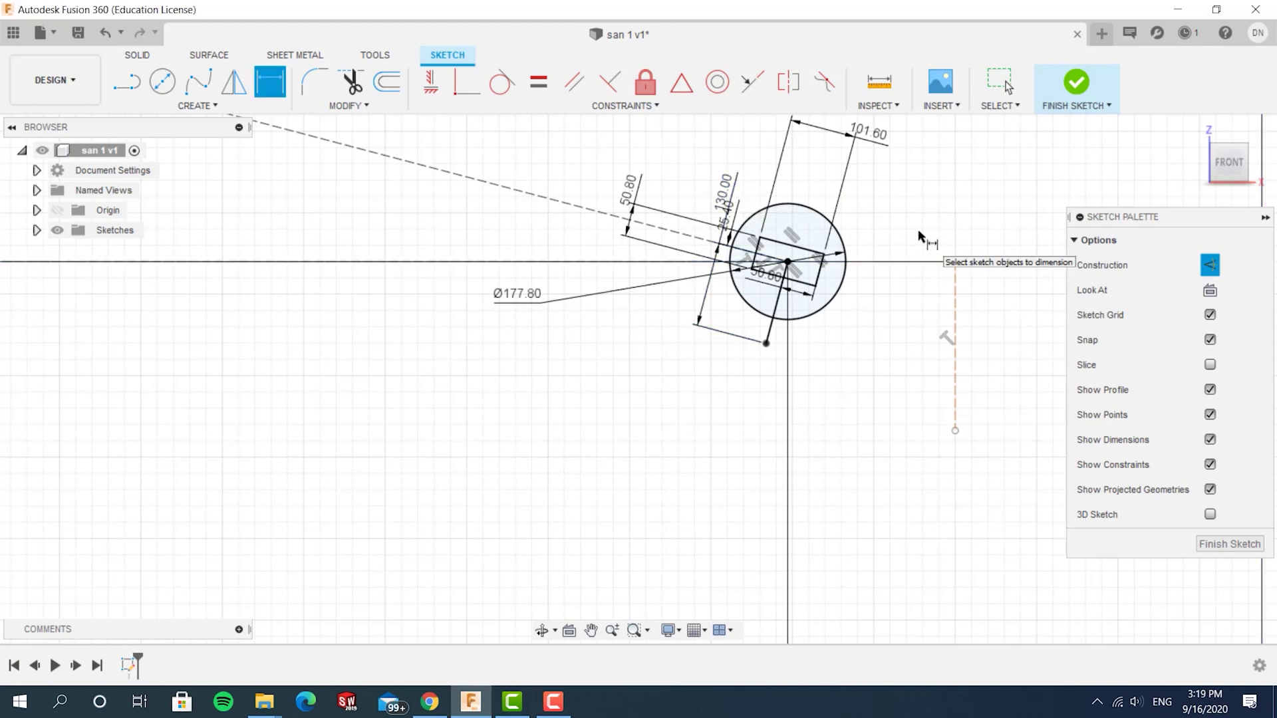
# Step: Move the new 130 mm dimension's label clear of the circle and link its value to the first wheel sketch's matching 130 mm dimension
pyautogui.moveTo(735, 188); pyautogui.dragTo(630, 363)
pyautogui.doubleClick(630, 363)
pyautogui.scroll(-8, 473, 488)
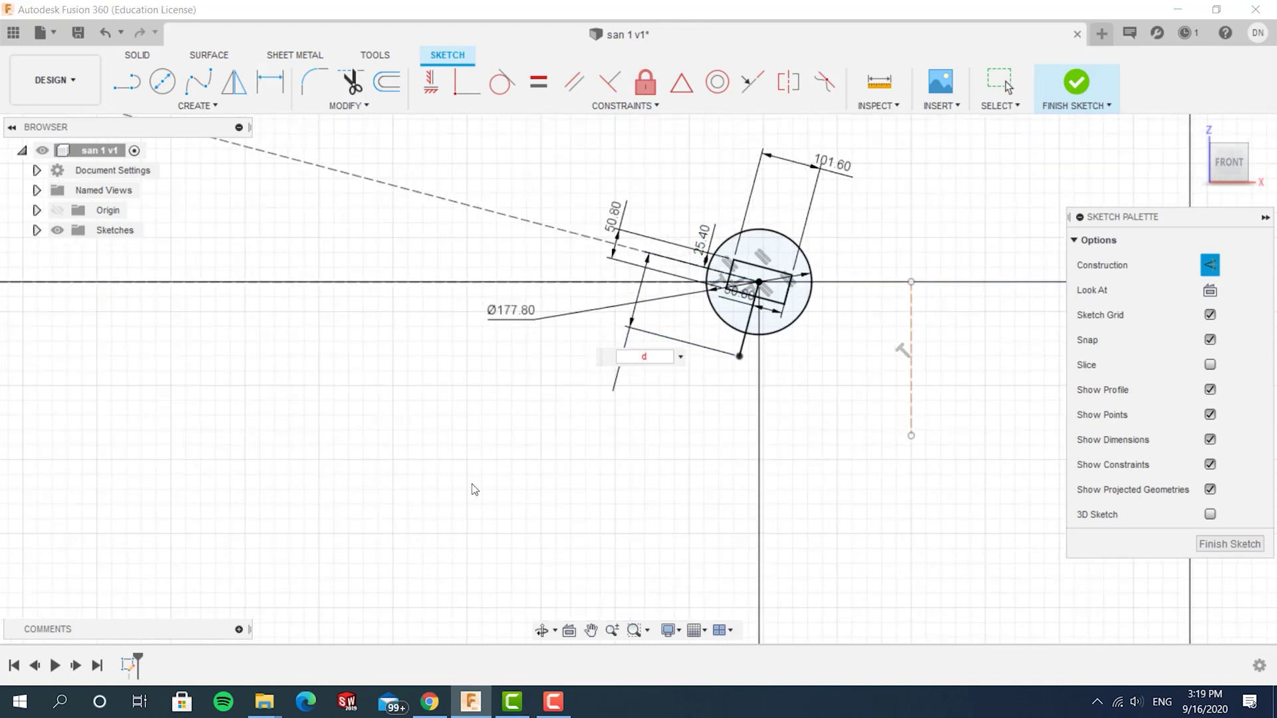
pyautogui.scroll(4, 226, 556)
pyautogui.click(126, 338)
pyautogui.scroll(-4, 372, 452)
pyautogui.scroll(6, 627, 407)
pyautogui.press('Return')
# Step: Dimension the vertical construction line's distance from the new circle's center, linked to the first wheel sketch's 257.05 mm dimension
pyautogui.scroll(4, 678, 328)
pyautogui.click(976, 271)
pyautogui.click(764, 248)
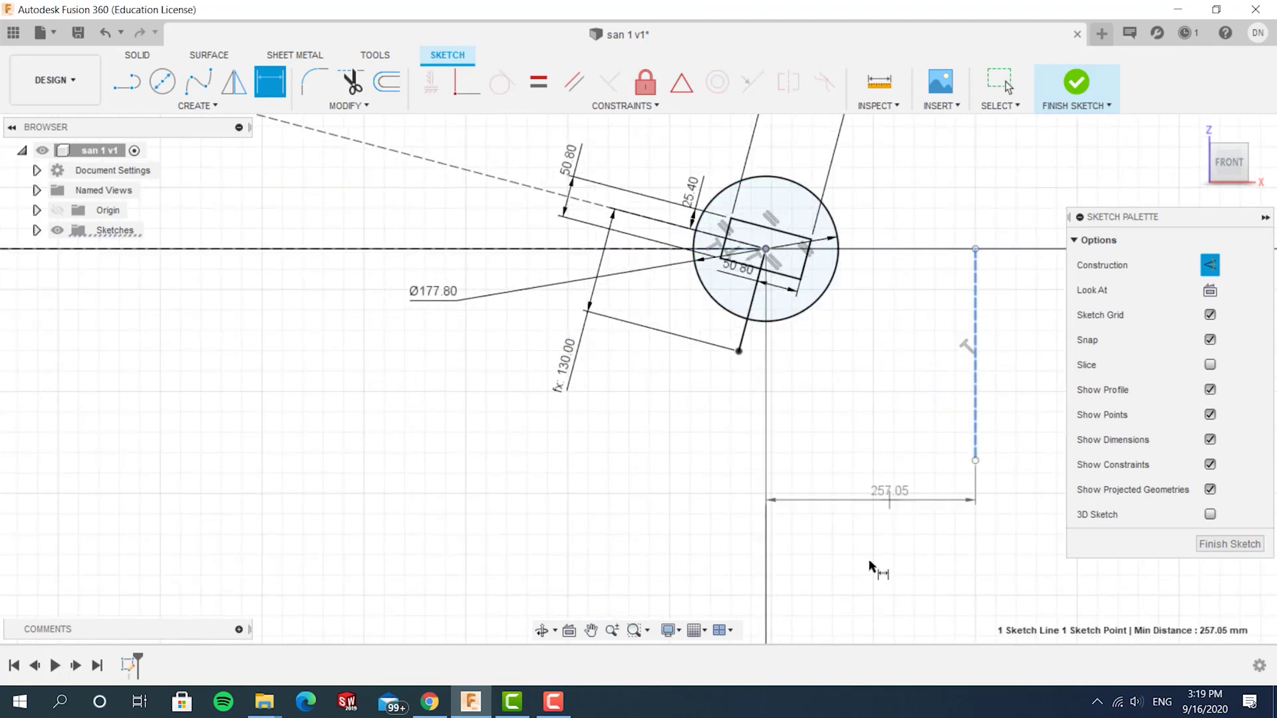
pyautogui.click(873, 562)
pyautogui.scroll(-8, 838, 349)
pyautogui.scroll(6, 135, 337)
pyautogui.click(120, 313)
pyautogui.scroll(-8, 858, 435)
pyautogui.scroll(7, 1031, 429)
pyautogui.press('Return')
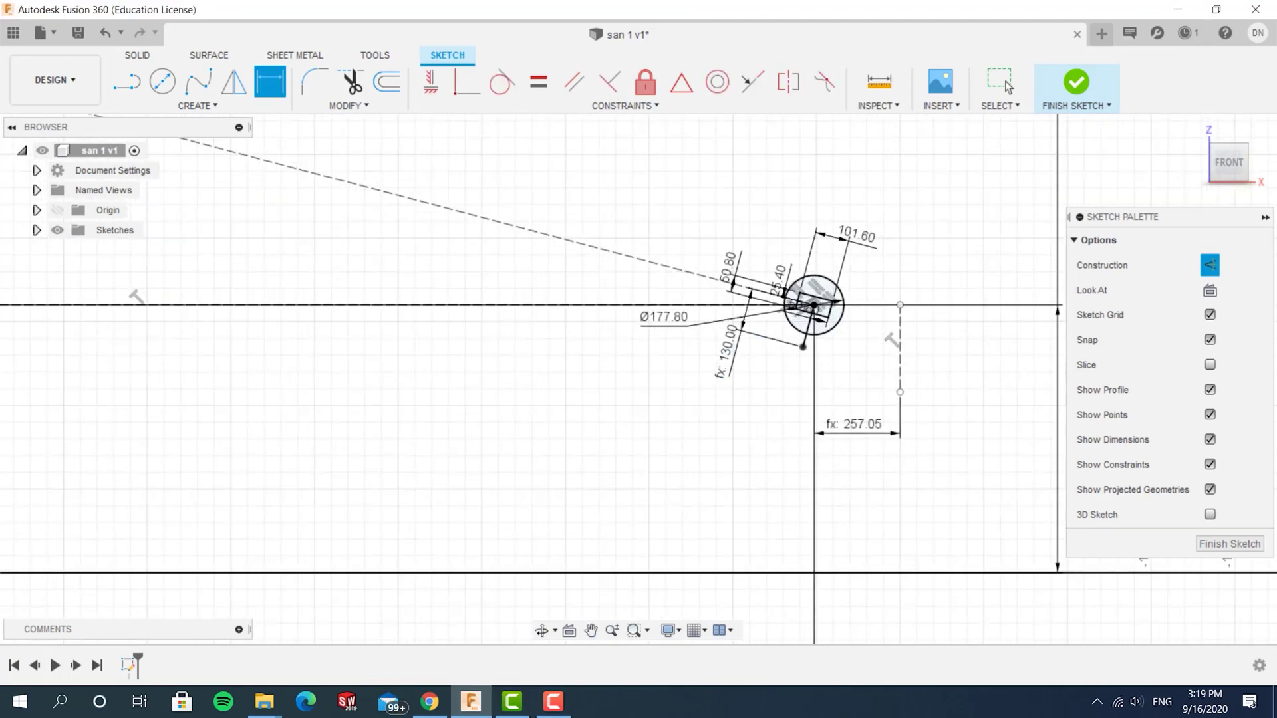
# Step: Dimension the new vertical construction line's length, linked to the first wheel sketch's 200 mm dimension d37
pyautogui.click(900, 377)
pyautogui.click(958, 364)
pyautogui.scroll(-2, 431, 409)
pyautogui.write('200')
pyautogui.scroll(-2, 431, 410)
pyautogui.scroll(4, 834, 240)
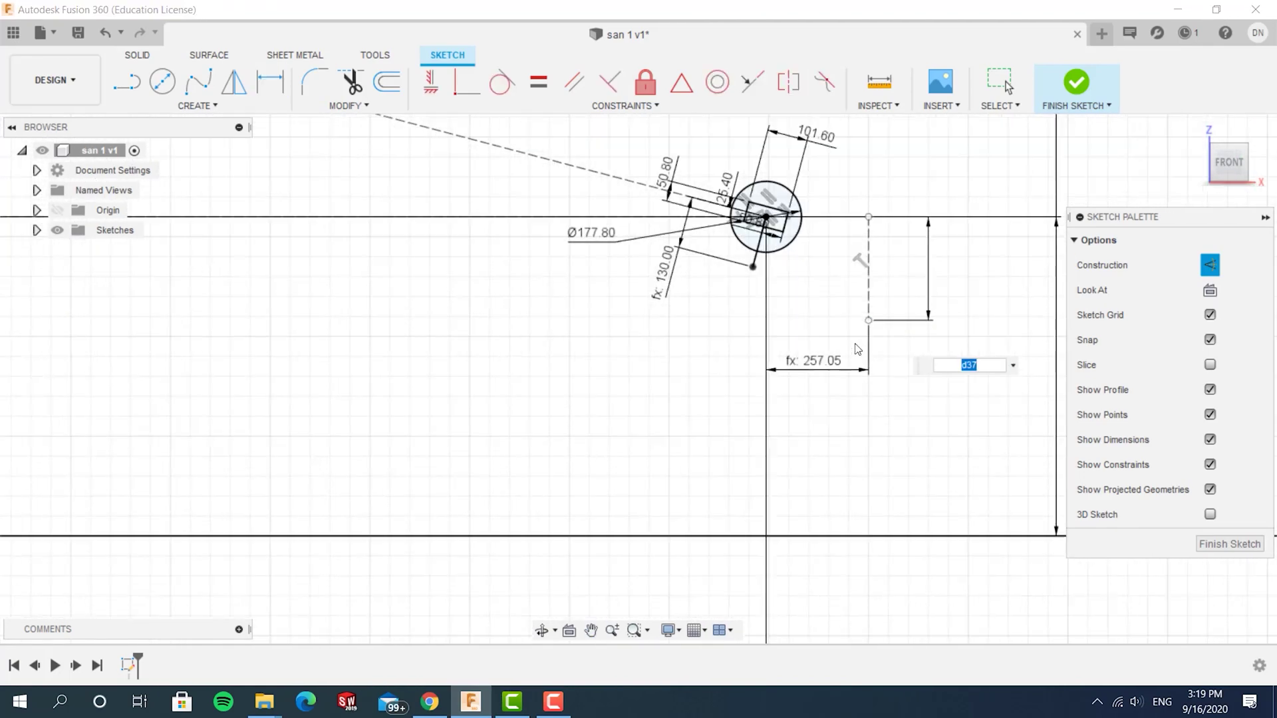
pyautogui.press('Return')
# Step: Draw a solid sloping line about 420 mm long from the vertical construction line's lower end to beyond the short line under the circle
pyautogui.click(126, 81)
pyautogui.click(874, 278)
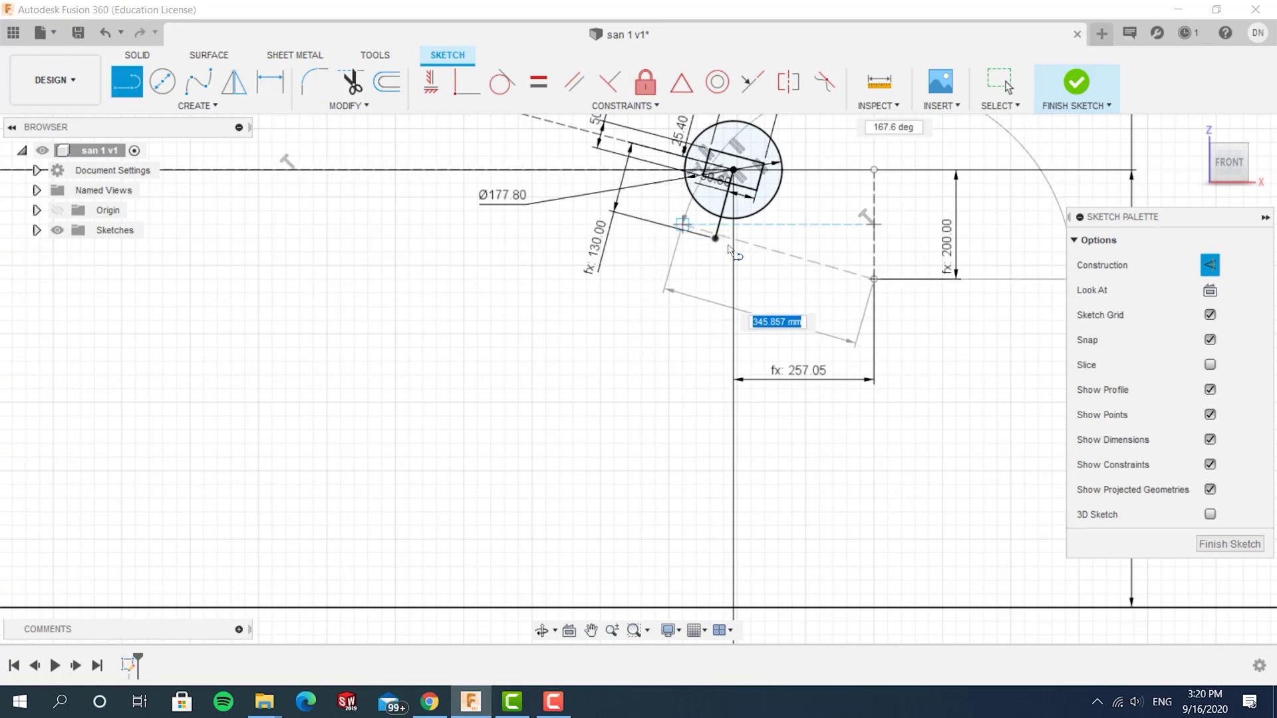
pyautogui.scroll(3, 716, 238)
pyautogui.click(573, 243)
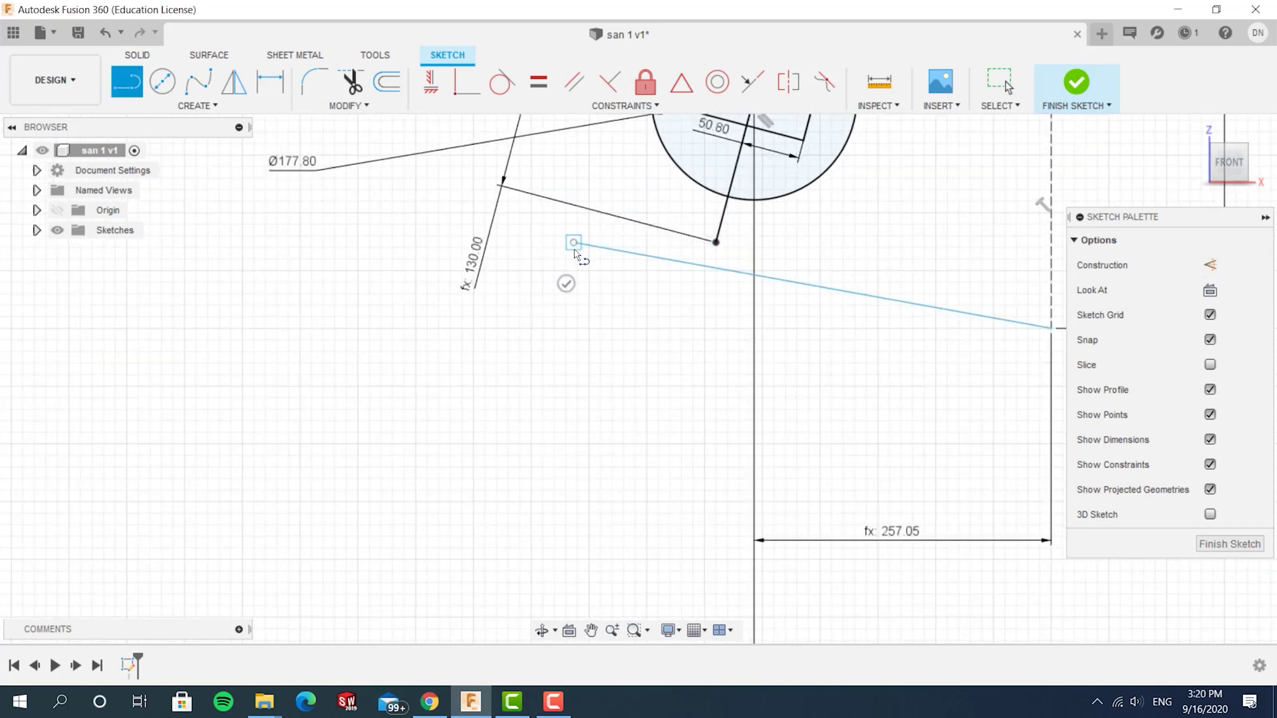
pyautogui.press('Escape')
# Step: Constrain the lower end of the short line under the circle coincident with the new sloping line
pyautogui.click(457, 94)
pyautogui.click(715, 242)
pyautogui.click(724, 269)
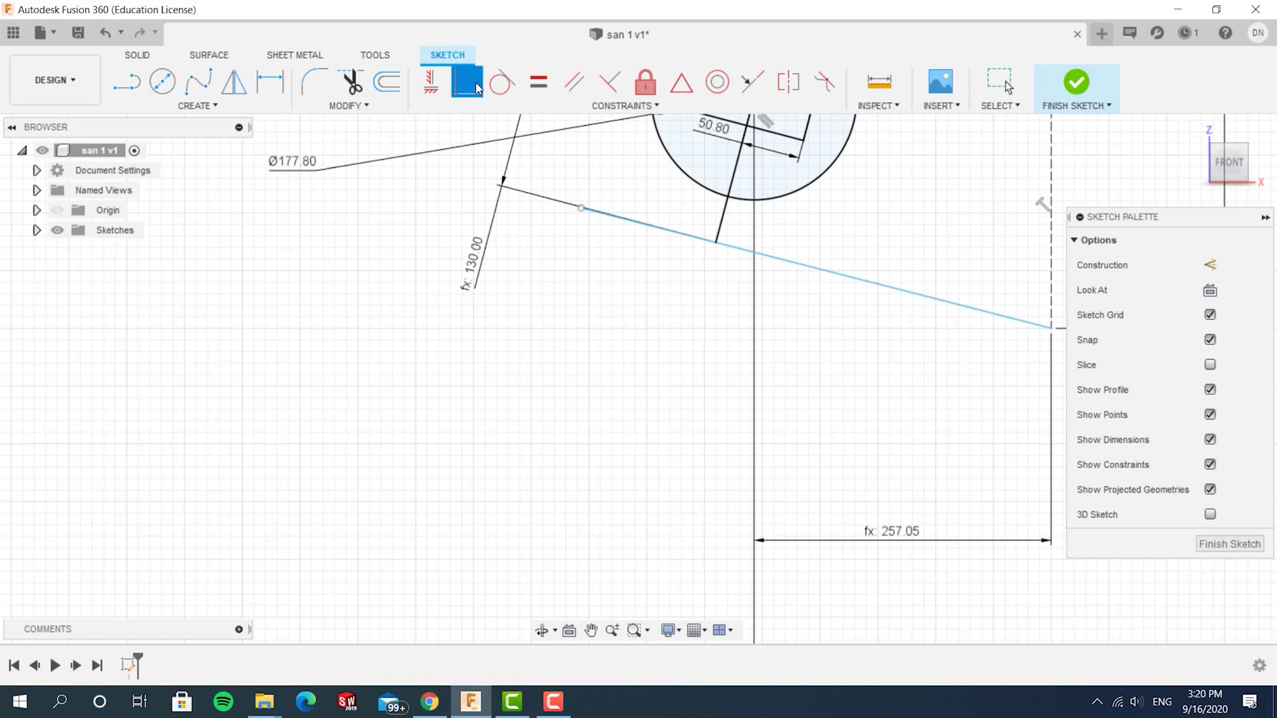
pyautogui.press('Escape')
# Step: Dimension the new sloping line's length as 334.889 mm
pyautogui.click(270, 83)
pyautogui.click(672, 231)
pyautogui.click(474, 397)
pyautogui.scroll(-4, 181, 461)
pyautogui.moveTo(181, 461); pyautogui.dragTo(1051, 367, button='middle')
pyautogui.scroll(-3, 1051, 367)
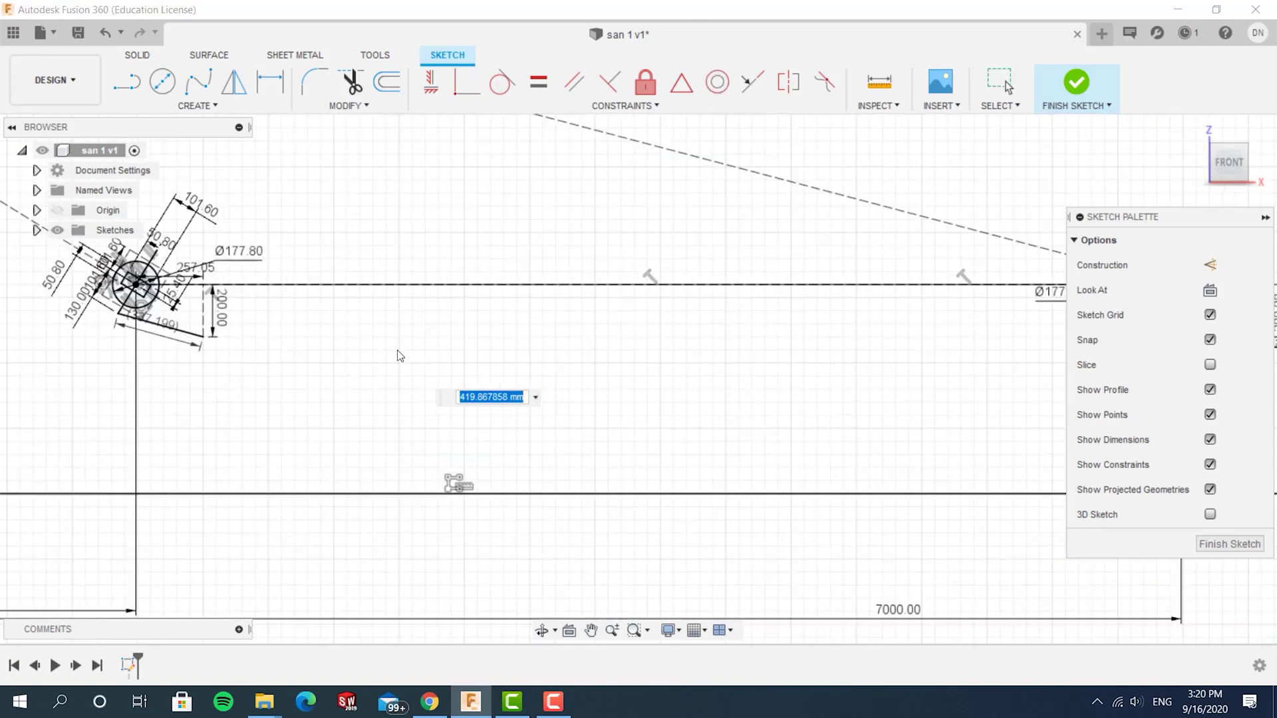
pyautogui.scroll(-3, 158, 324)
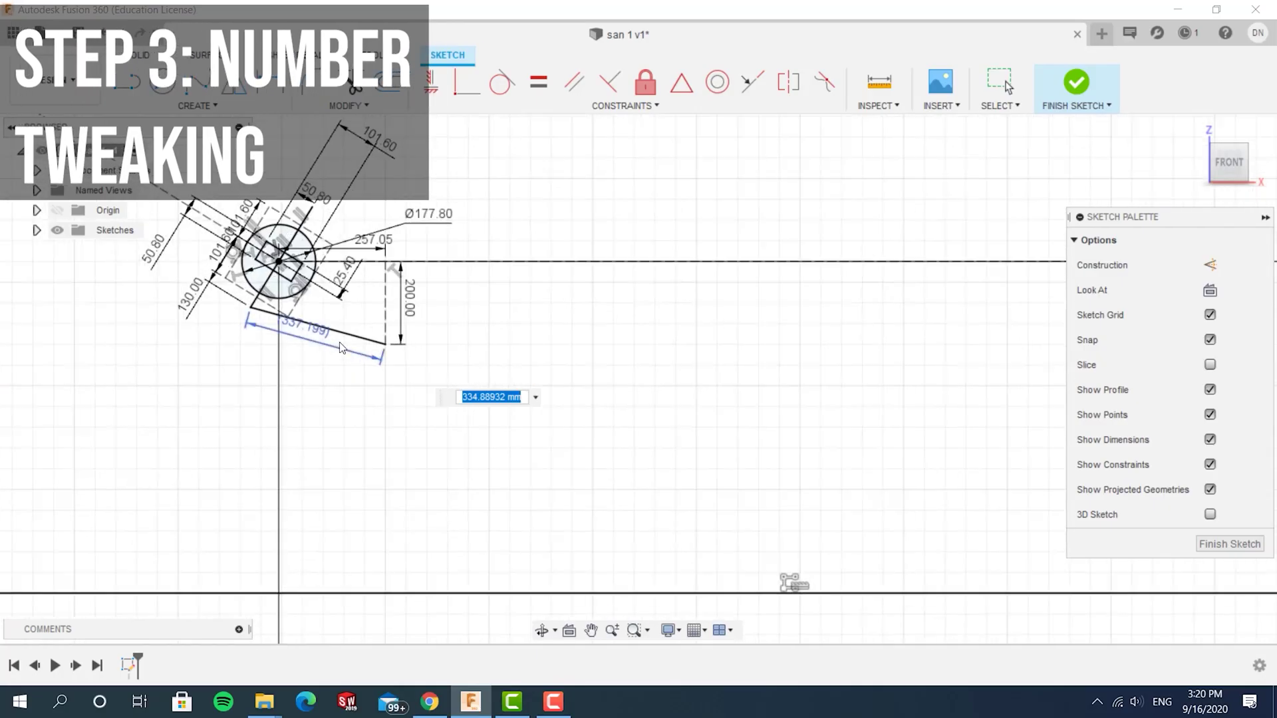
pyautogui.write('nm')
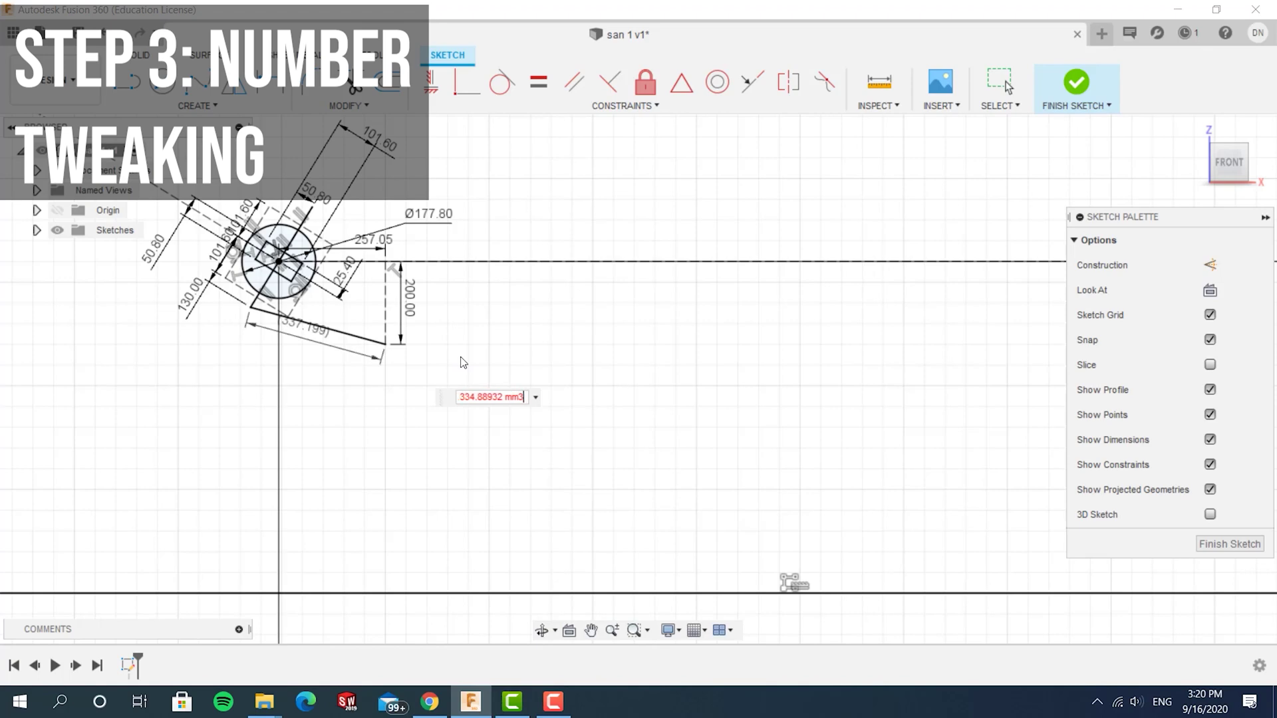
pyautogui.scroll(4, 293, 296)
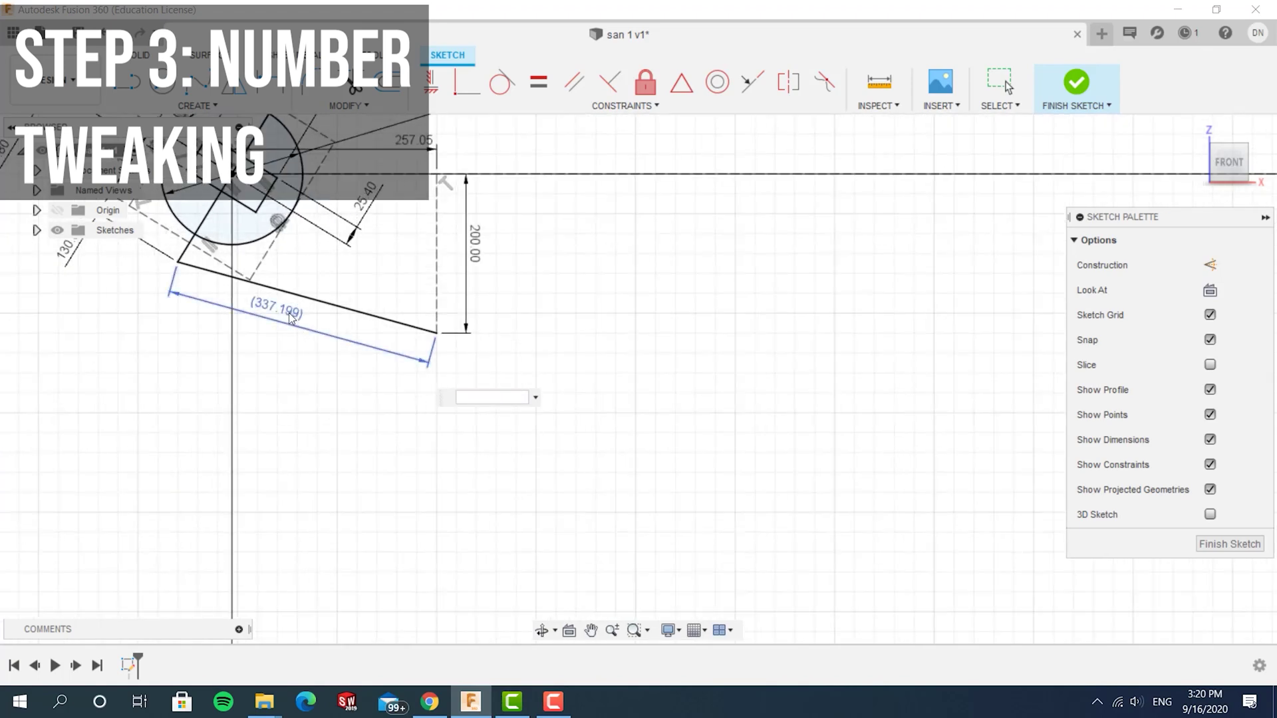
pyautogui.scroll(-6, 789, 393)
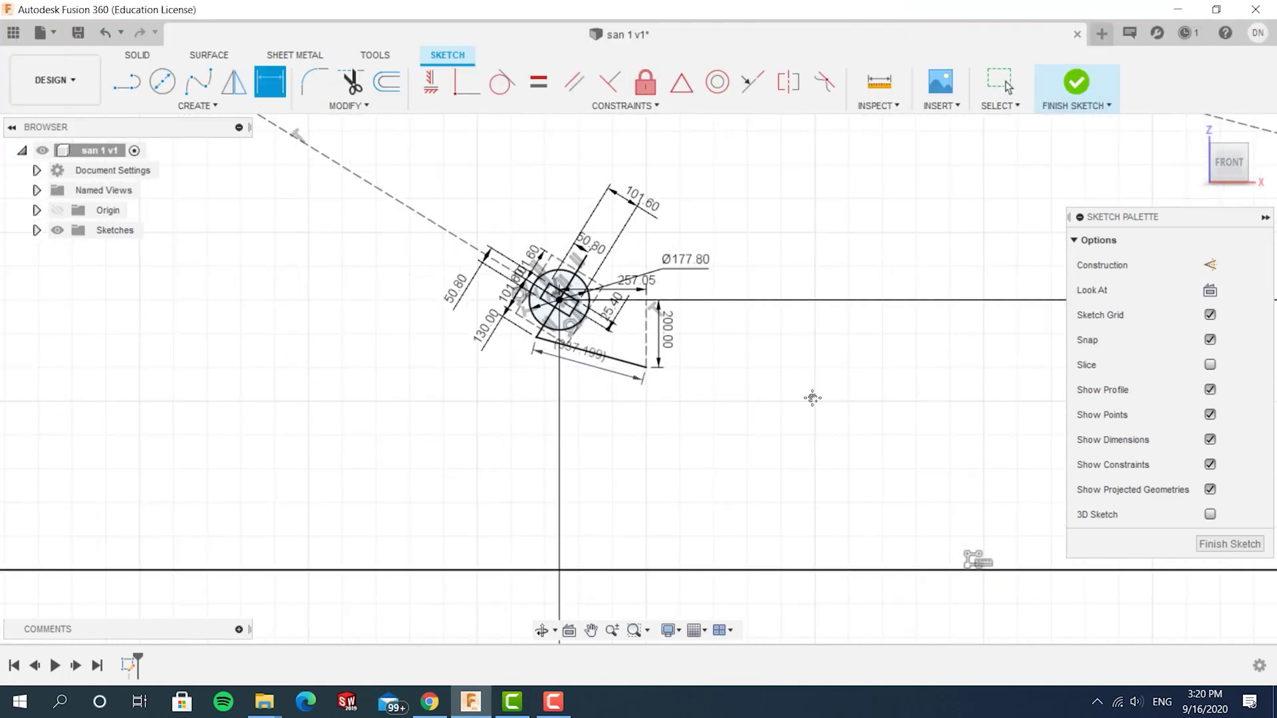
pyautogui.scroll(6, 790, 340)
pyautogui.scroll(3, 658, 354)
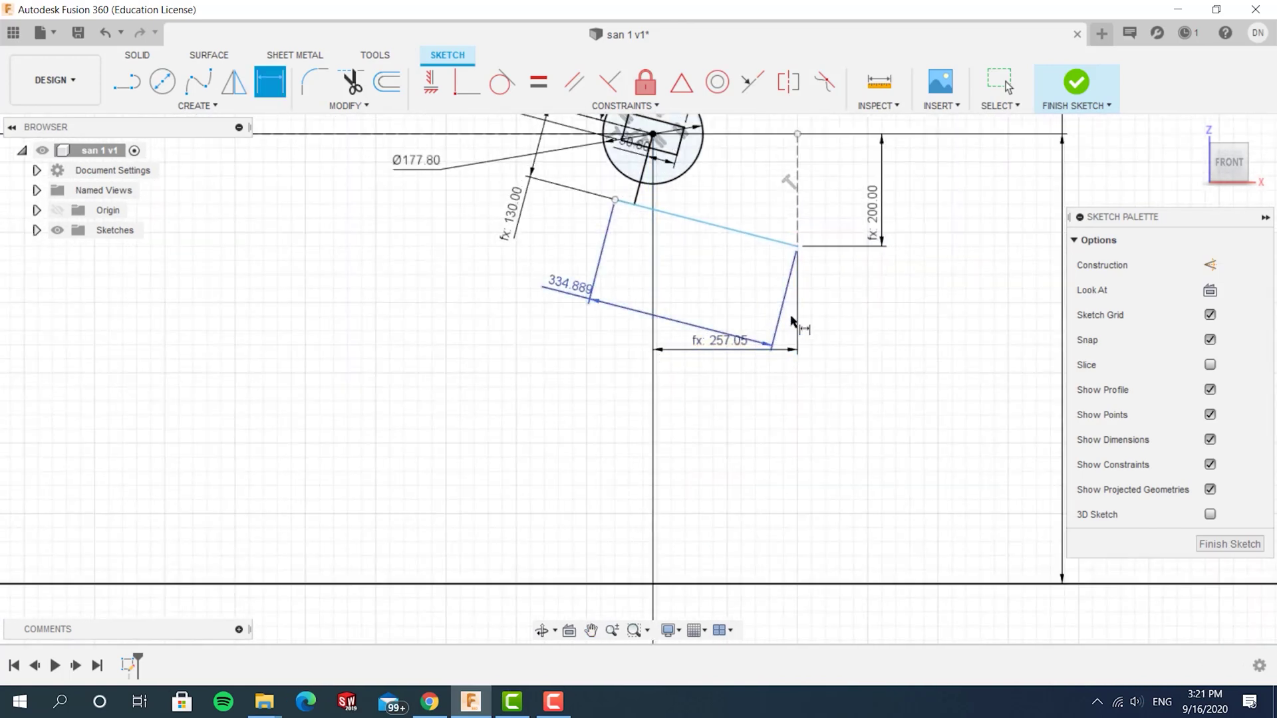
# Step: Add a driven dimension between the new sloping line's upper endpoint and the short line under the circle
pyautogui.scroll(3, 783, 250)
pyautogui.moveTo(749, 252); pyautogui.dragTo(711, 308, button='middle')
pyautogui.press('d')
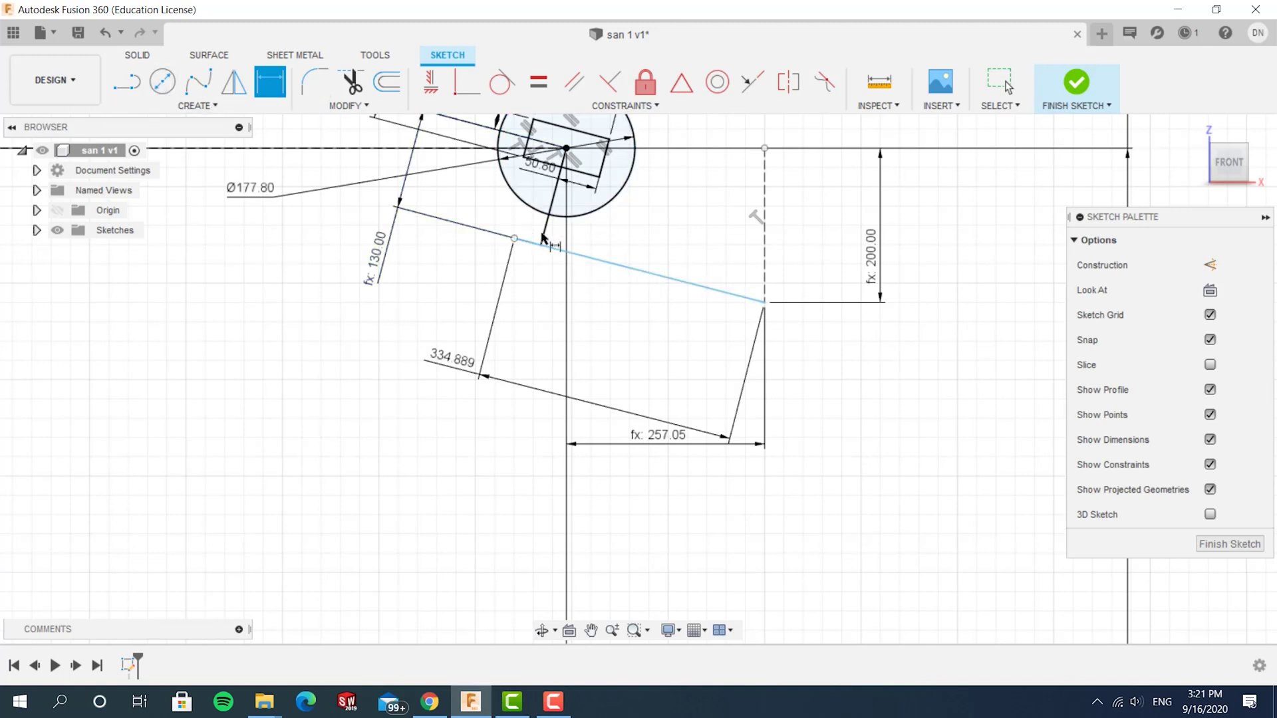
pyautogui.click(514, 239)
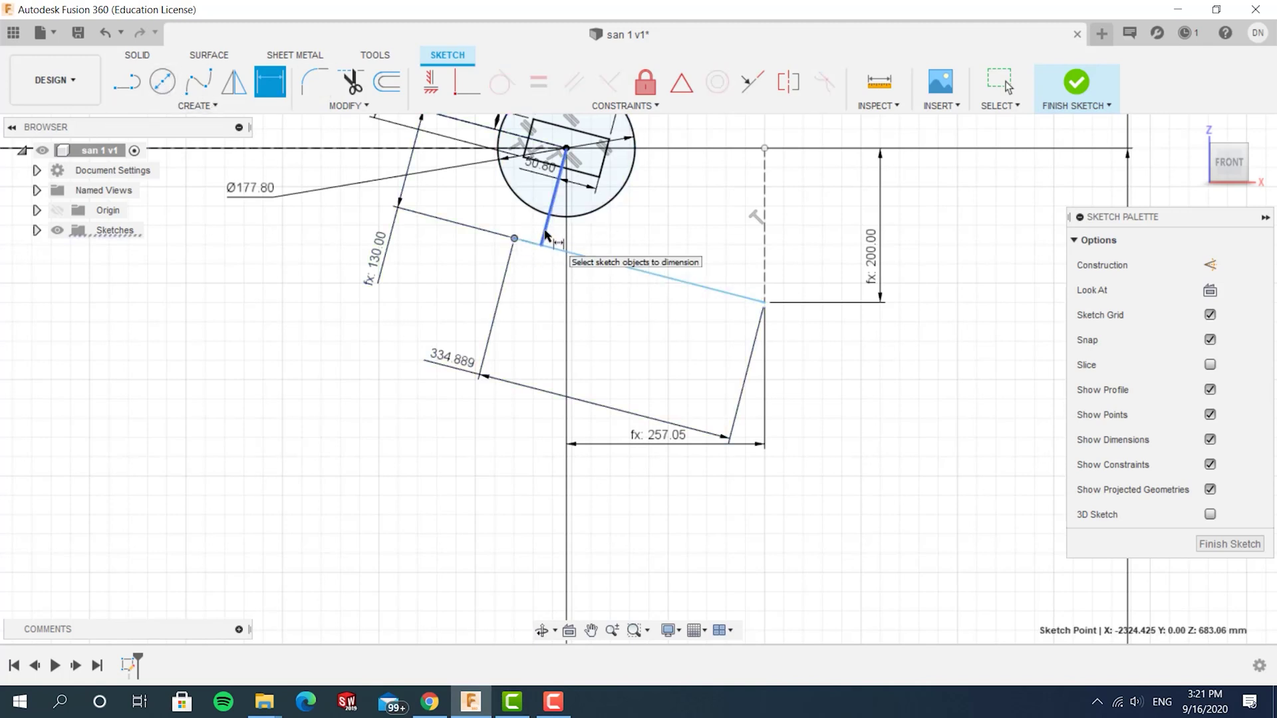
pyautogui.click(545, 236)
pyautogui.rightClick(526, 321)
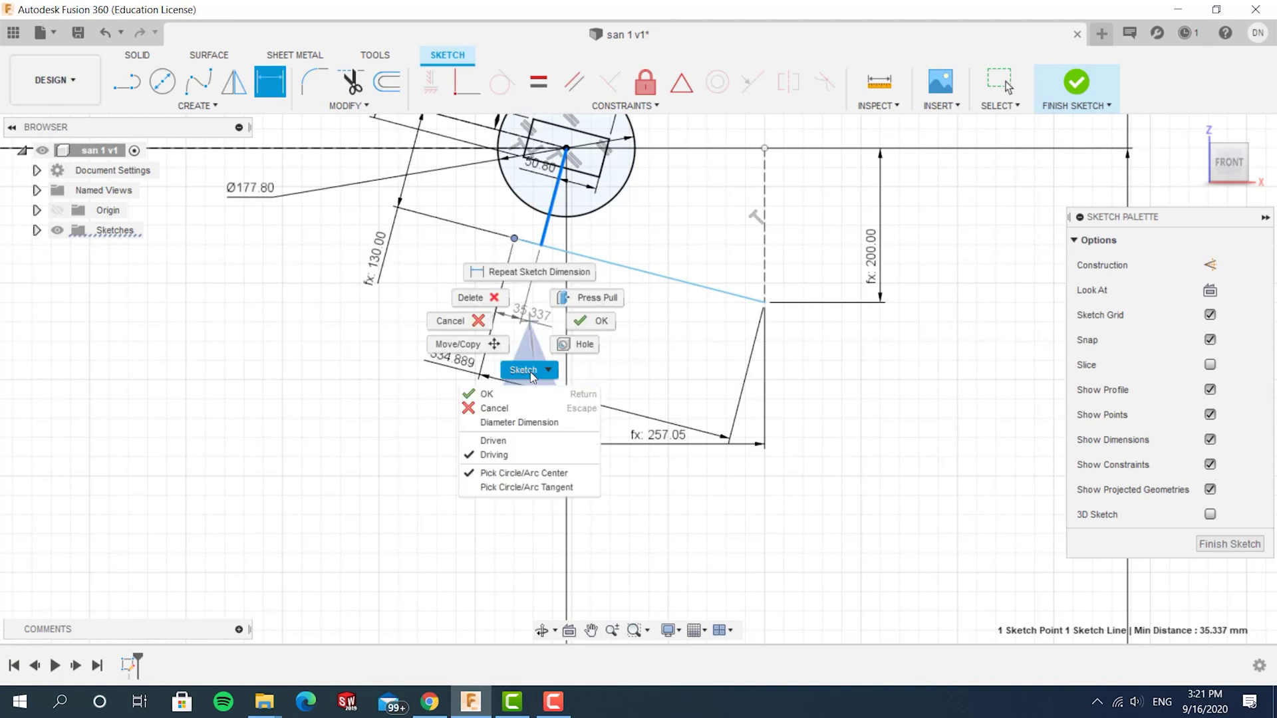
pyautogui.click(506, 443)
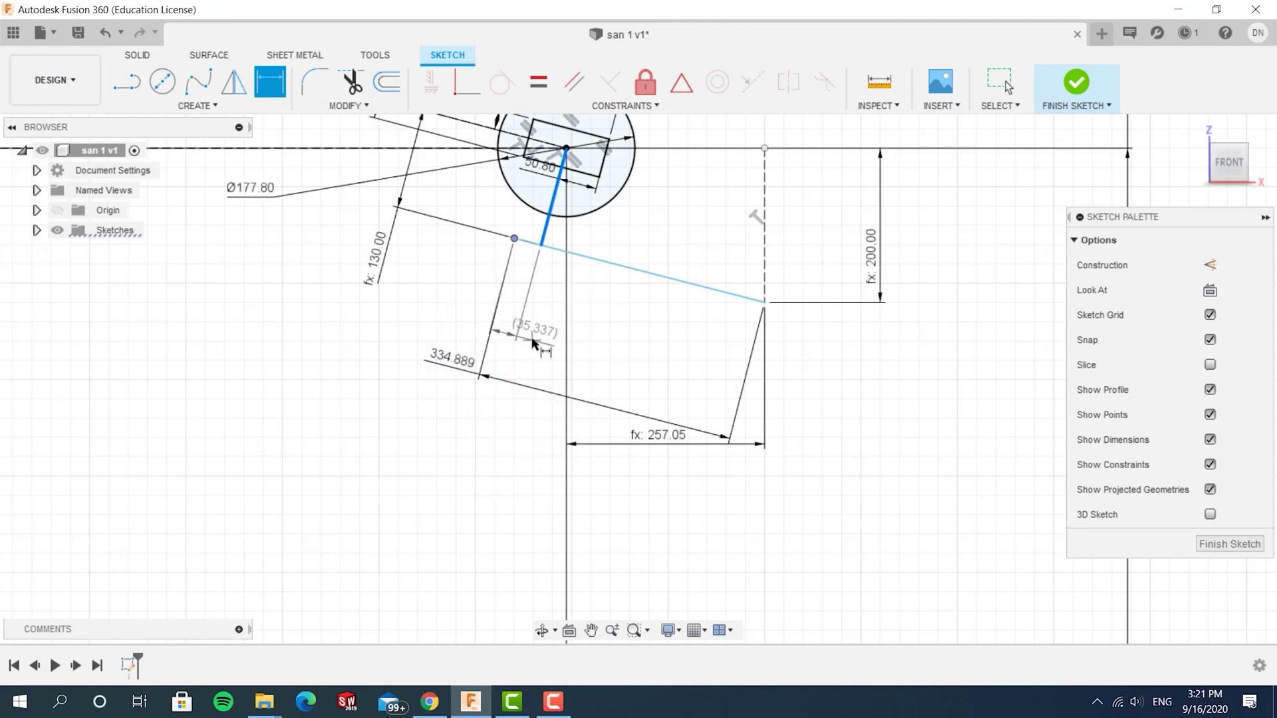
pyautogui.click(618, 355)
pyautogui.press('d')
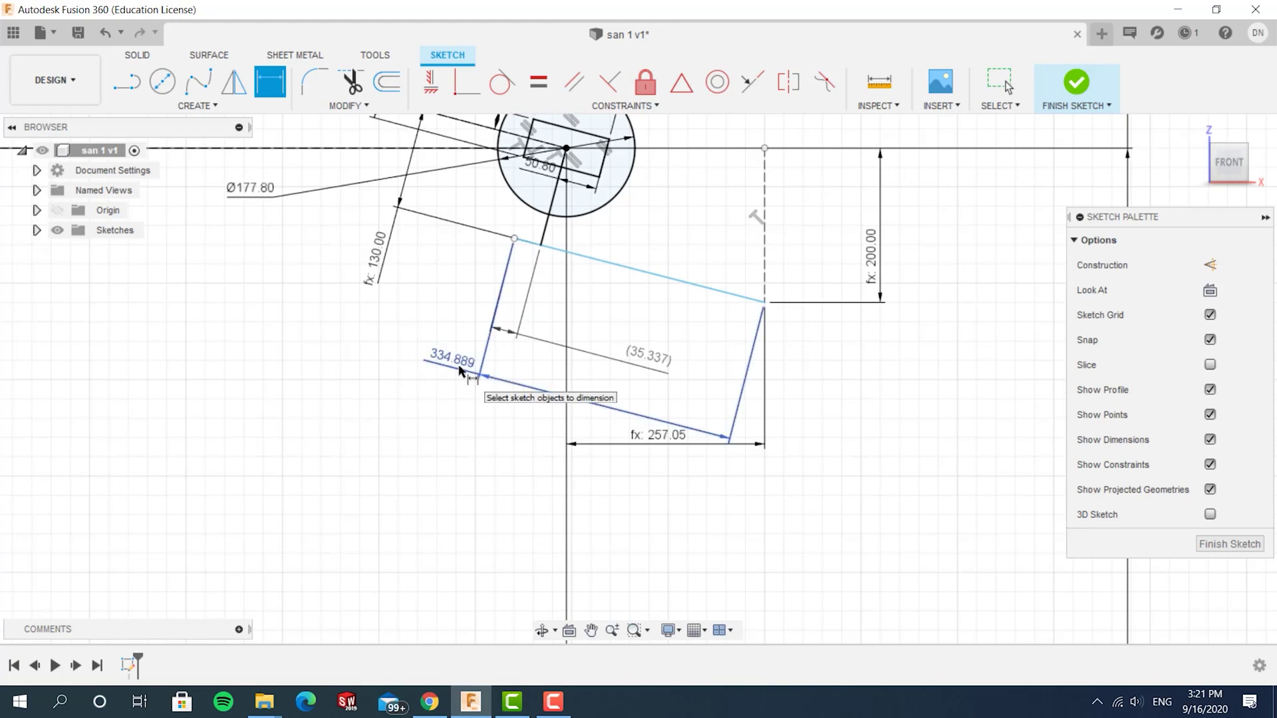
# Step: Move the driven offset dimension's label over to just below the first wheel sketch
pyautogui.scroll(-2, 537, 447)
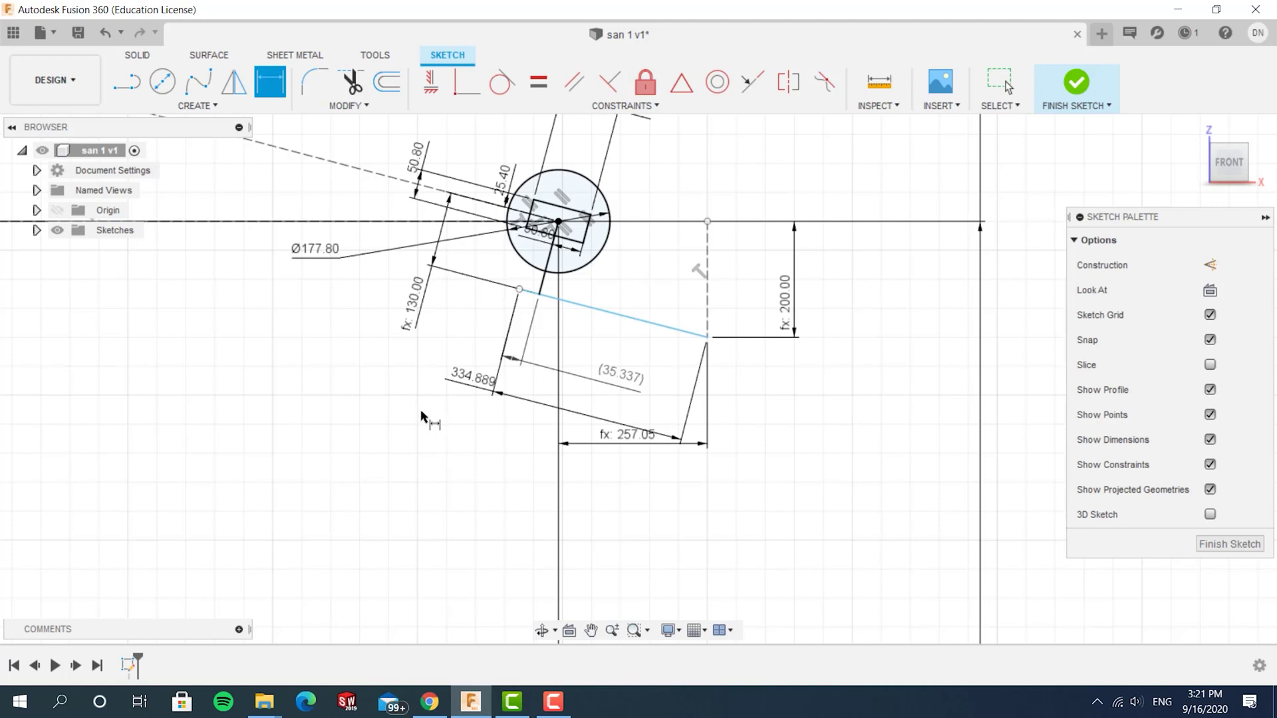
pyautogui.scroll(3, 618, 310)
pyautogui.scroll(-1, 600, 310)
pyautogui.scroll(-2, 508, 382)
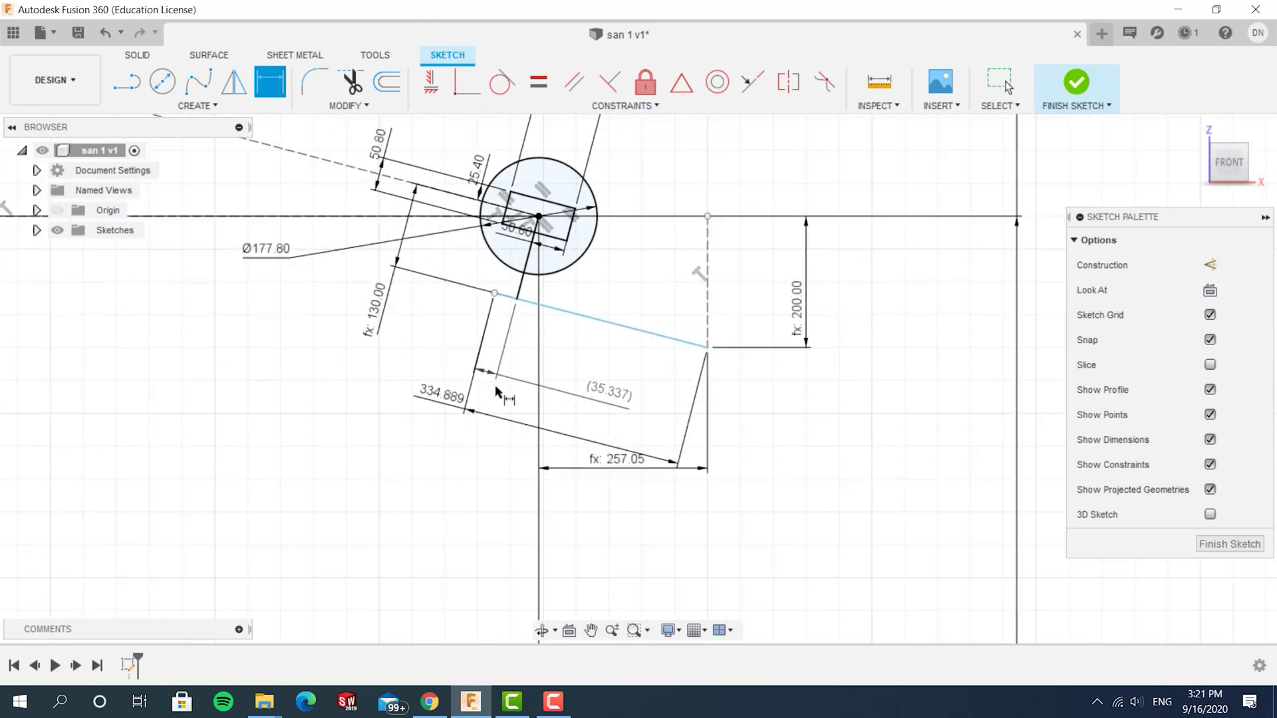
pyautogui.moveTo(339, 441); pyautogui.dragTo(499, 413, button='middle')
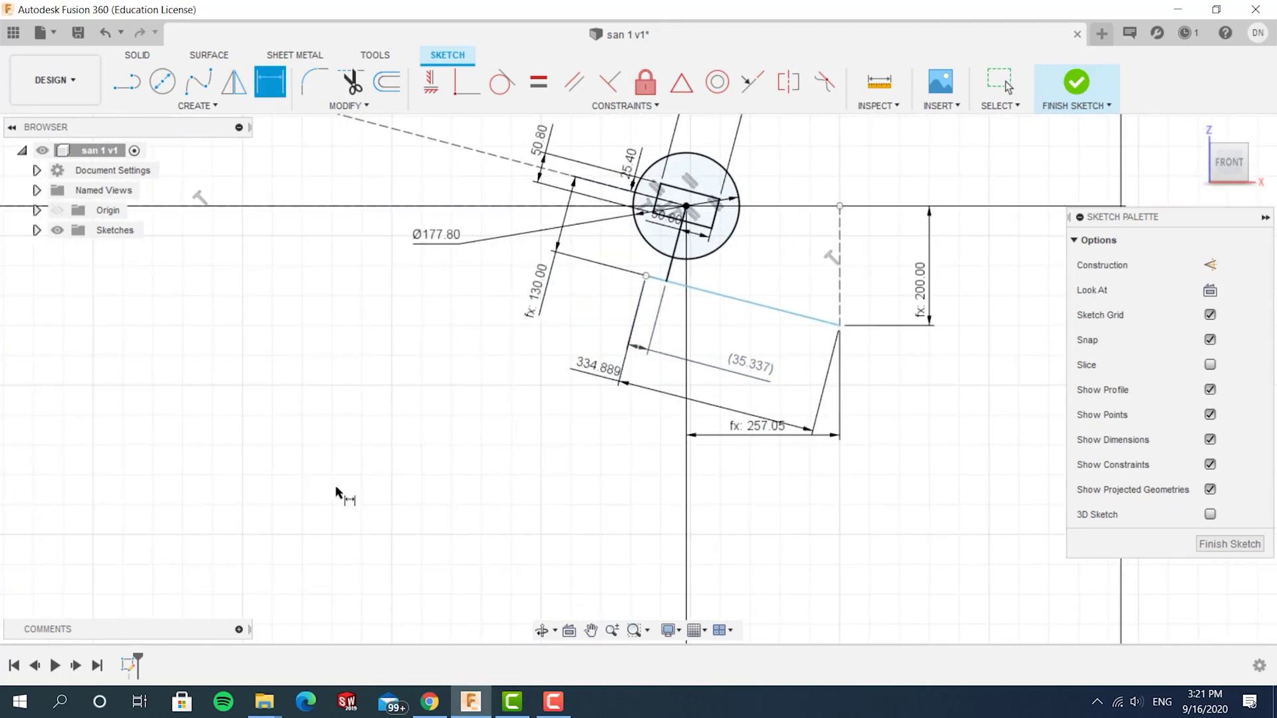
pyautogui.press('Escape')
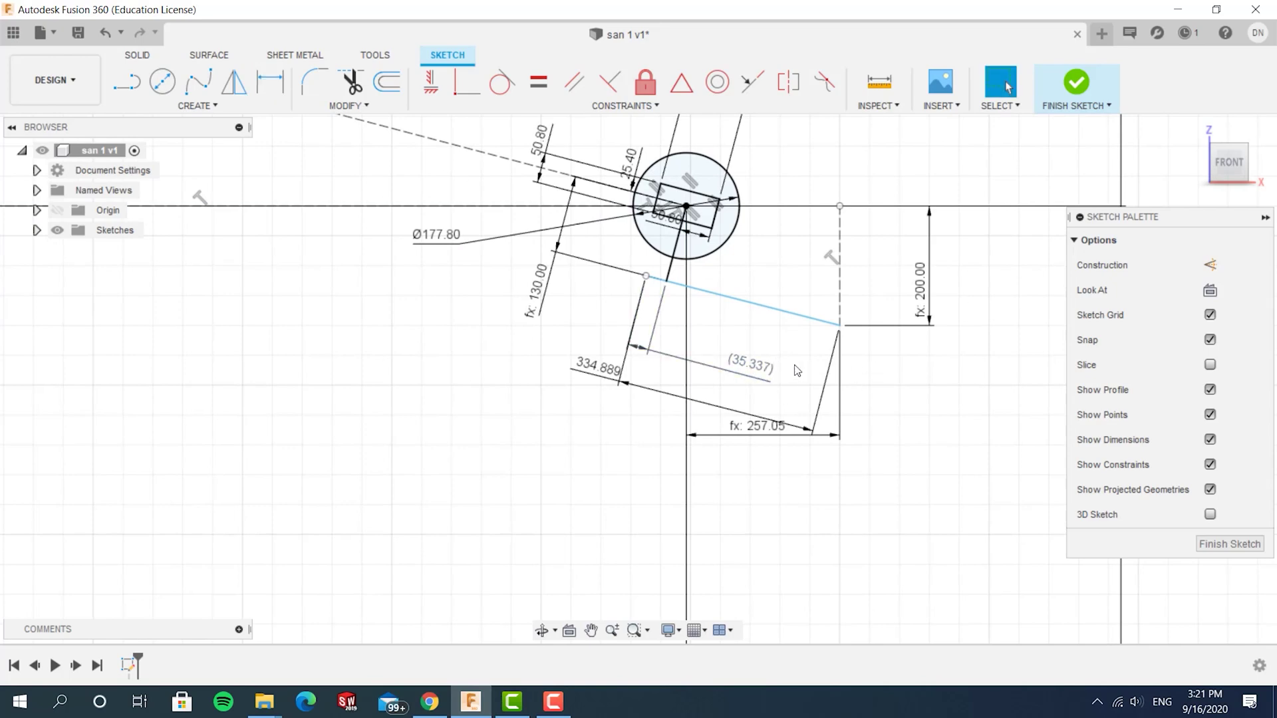
pyautogui.moveTo(650, 428); pyautogui.dragTo(237, 477)
pyautogui.scroll(-3, 279, 465)
pyautogui.moveTo(353, 459); pyautogui.dragTo(913, 341, button='middle')
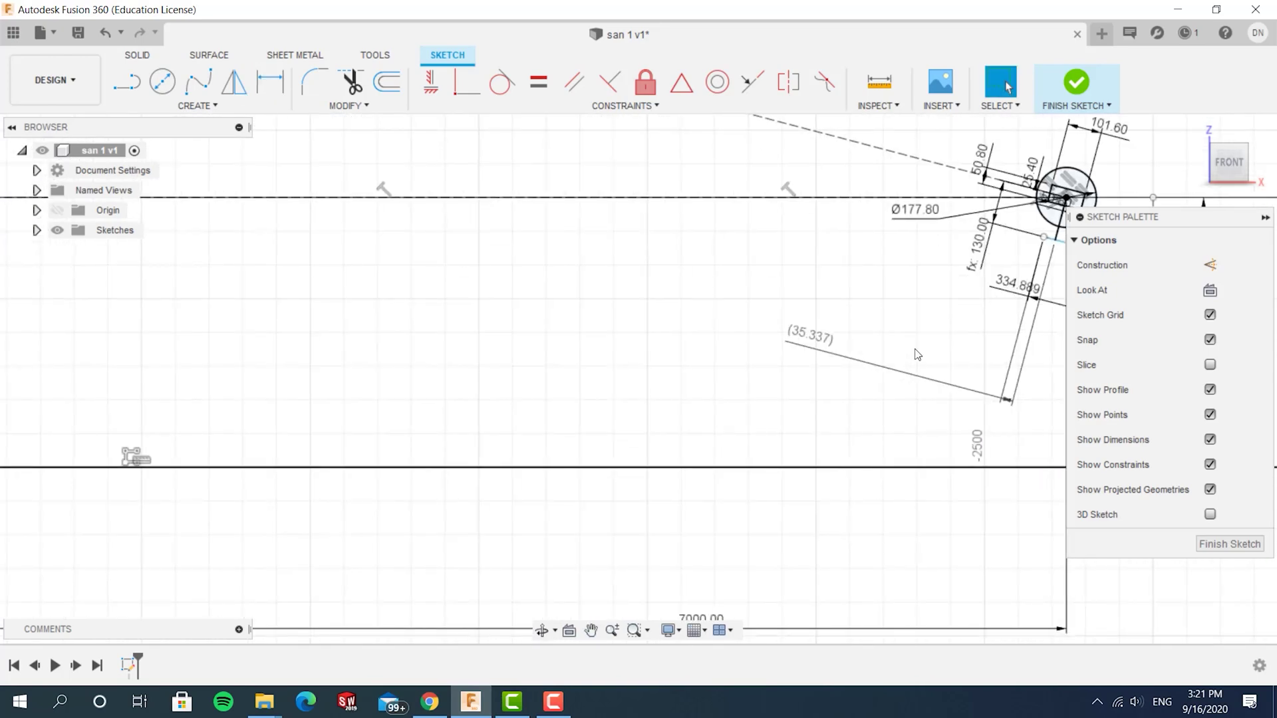
pyautogui.moveTo(717, 438); pyautogui.dragTo(883, 431, button='middle')
pyautogui.moveTo(976, 326)
pyautogui.mouseDown()
pyautogui.moveTo(222, 422)
pyautogui.moveTo(100, 393)
pyautogui.mouseUp()
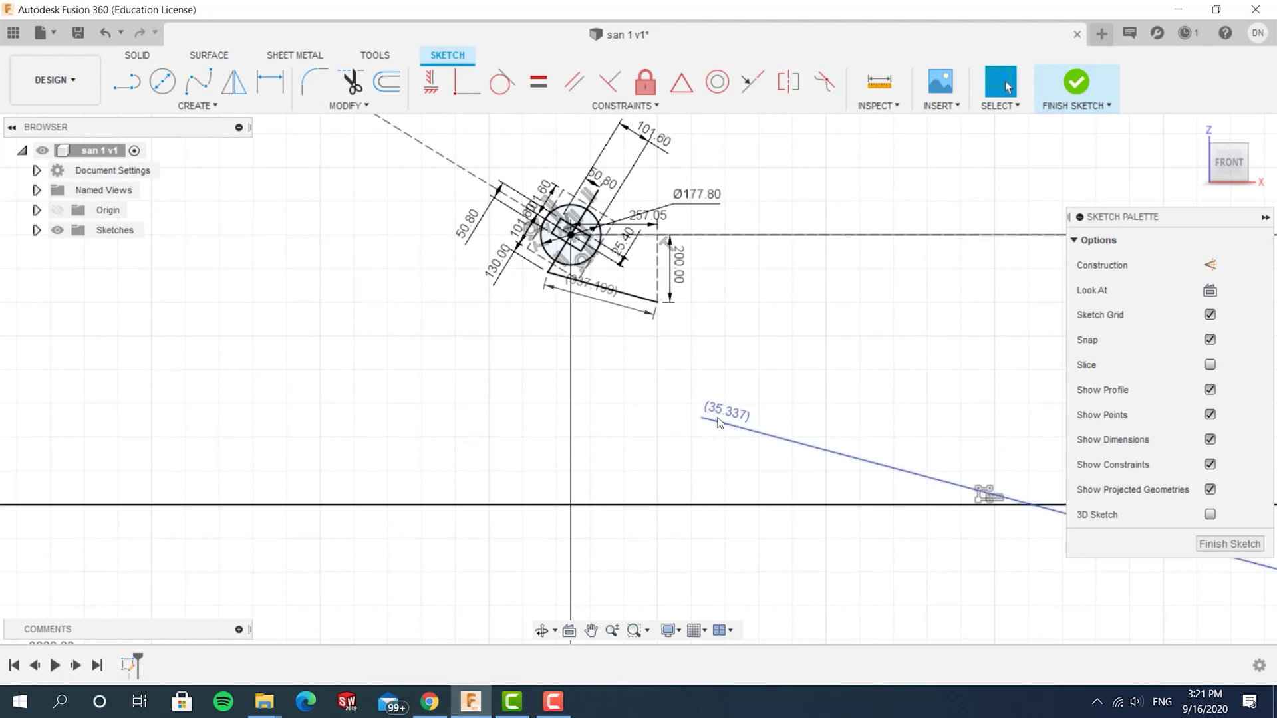
pyautogui.moveTo(718, 423)
pyautogui.mouseDown()
pyautogui.moveTo(635, 368)
pyautogui.moveTo(527, 344)
pyautogui.mouseUp()
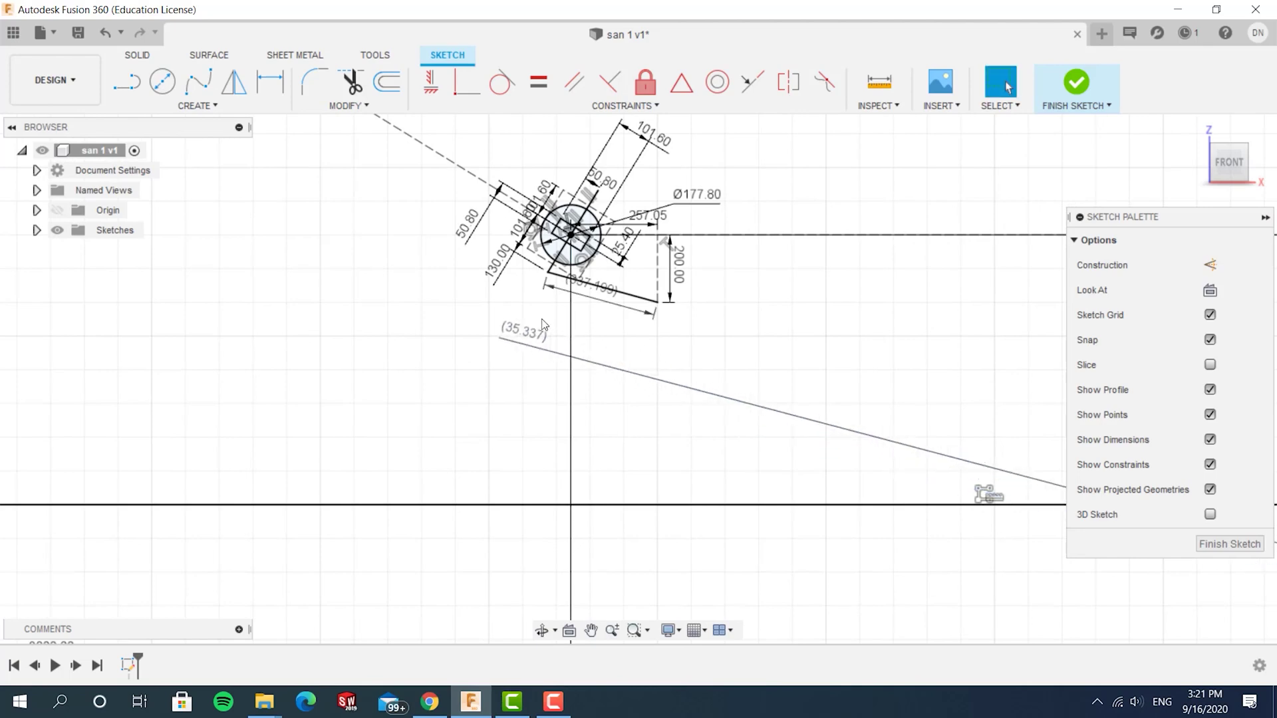
pyautogui.scroll(3, 578, 319)
pyautogui.click(617, 322)
pyautogui.scroll(-2, 792, 362)
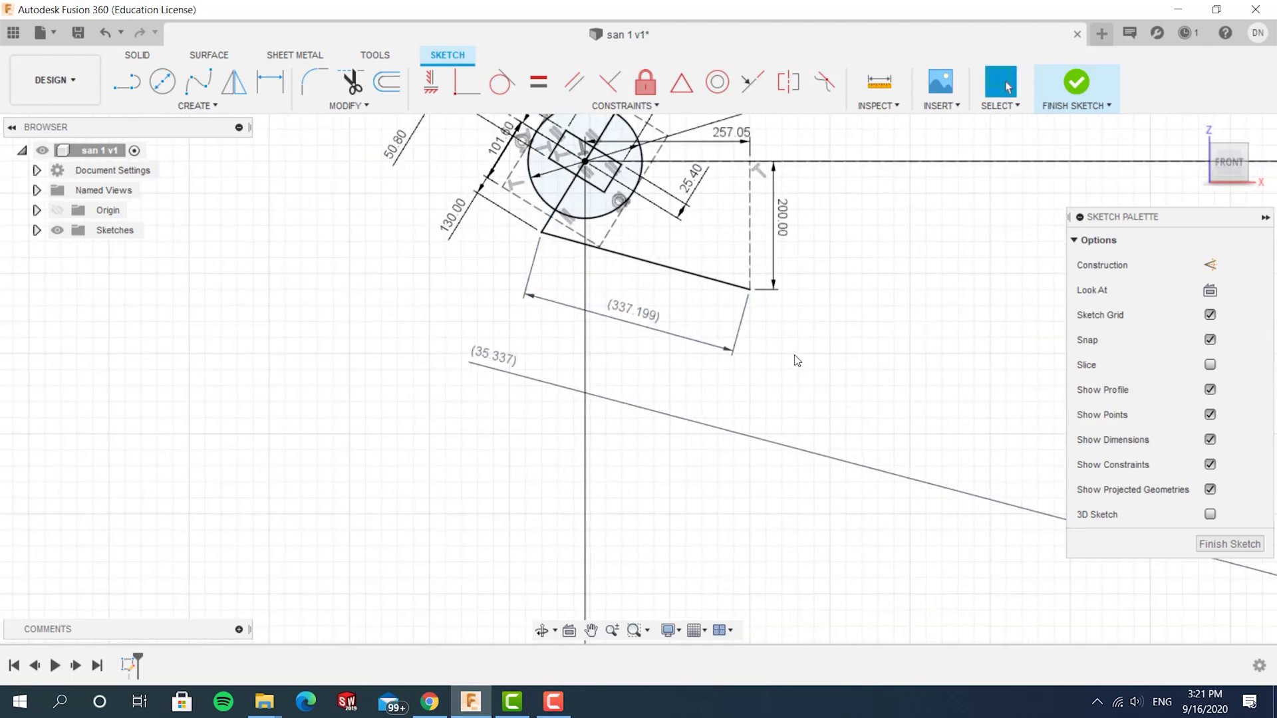
# Step: Set the first wheel sketch's vertical construction line length to 300 mm
pyautogui.scroll(2, 858, 340)
pyautogui.scroll(-1, 798, 260)
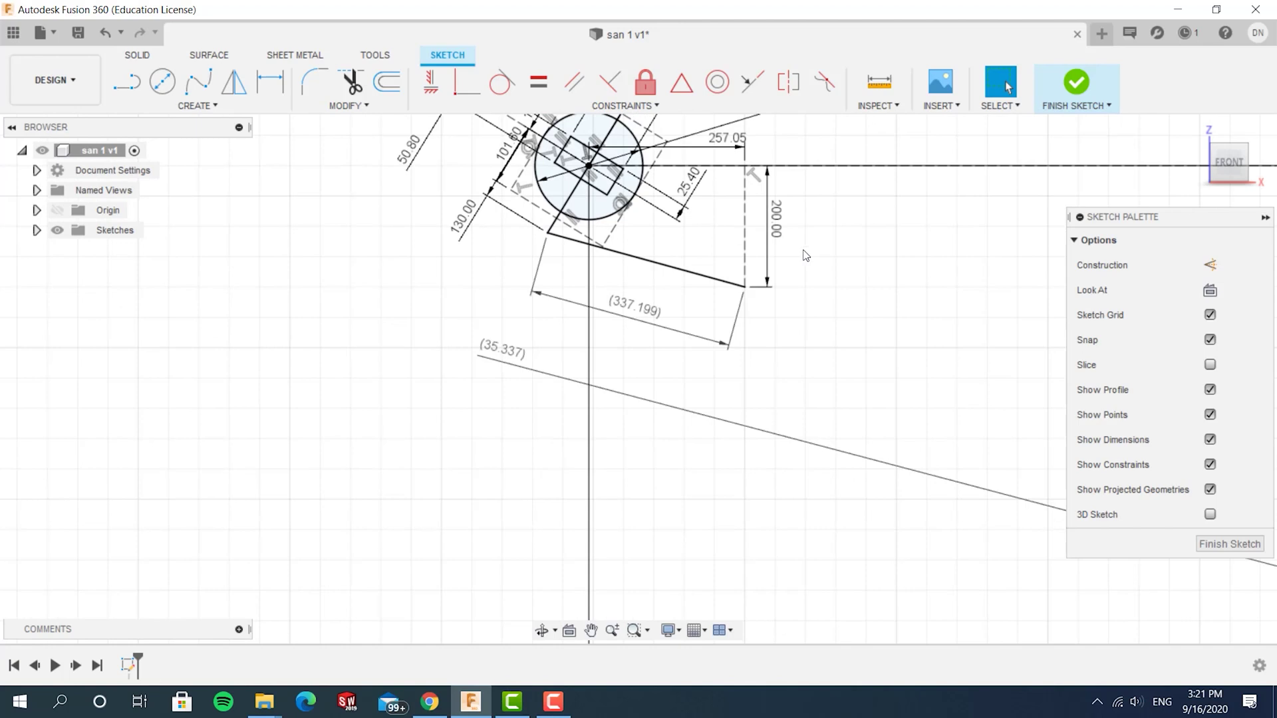
pyautogui.moveTo(836, 242); pyautogui.dragTo(814, 358, button='middle')
pyautogui.scroll(3, 815, 357)
pyautogui.scroll(-1, 667, 237)
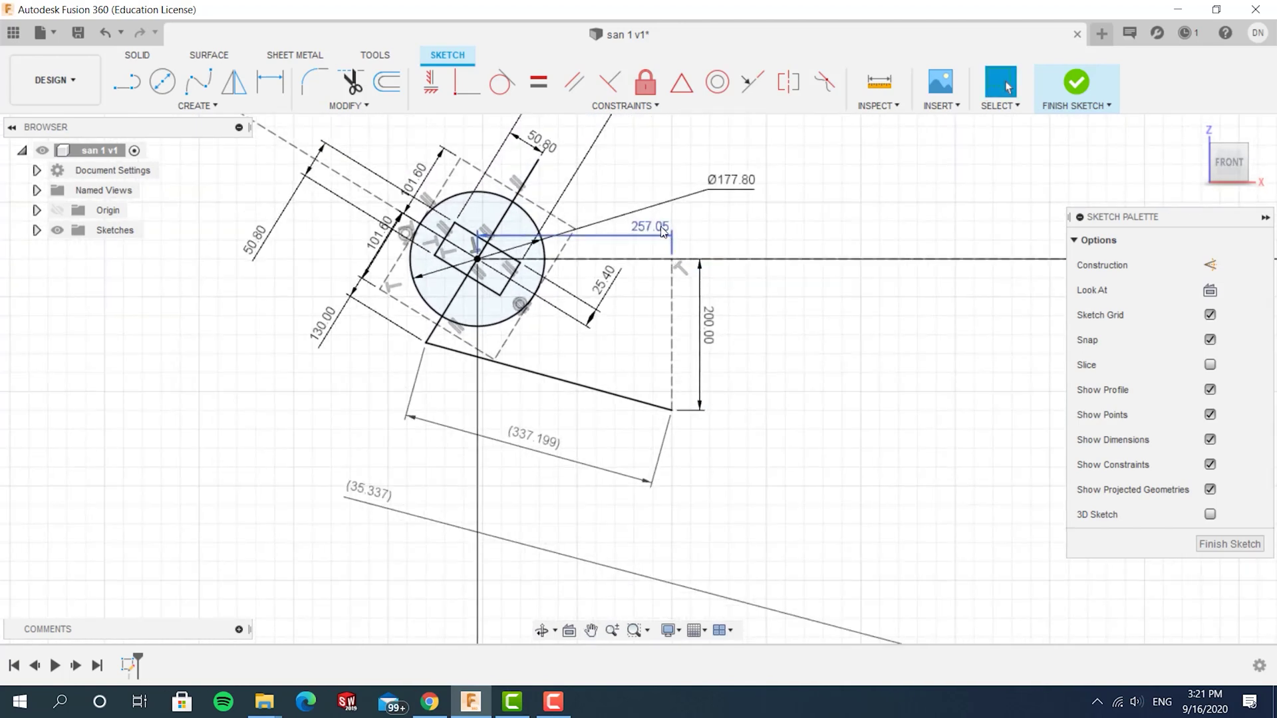
pyautogui.doubleClick(713, 326)
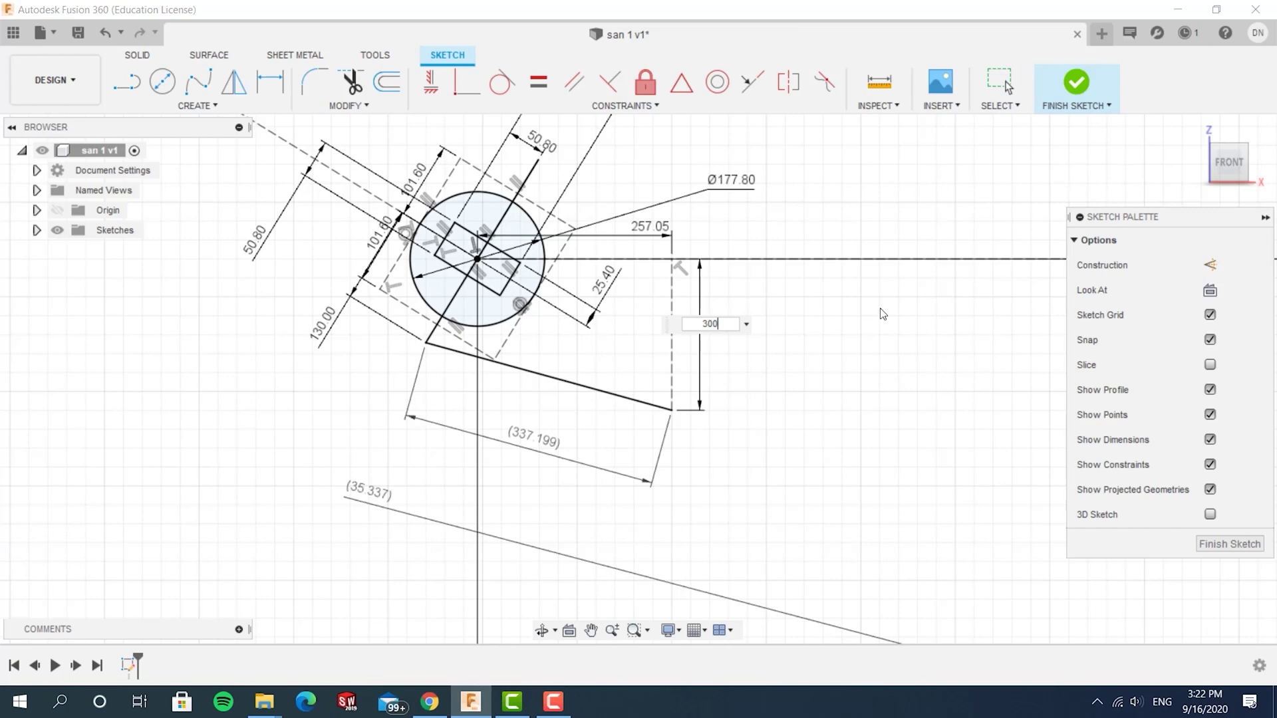
pyautogui.press('Return')
# Step: Move the second sloping line's length dimension label beside the first wheel sketch and set the length to 376 mm
pyautogui.scroll(-4, 902, 423)
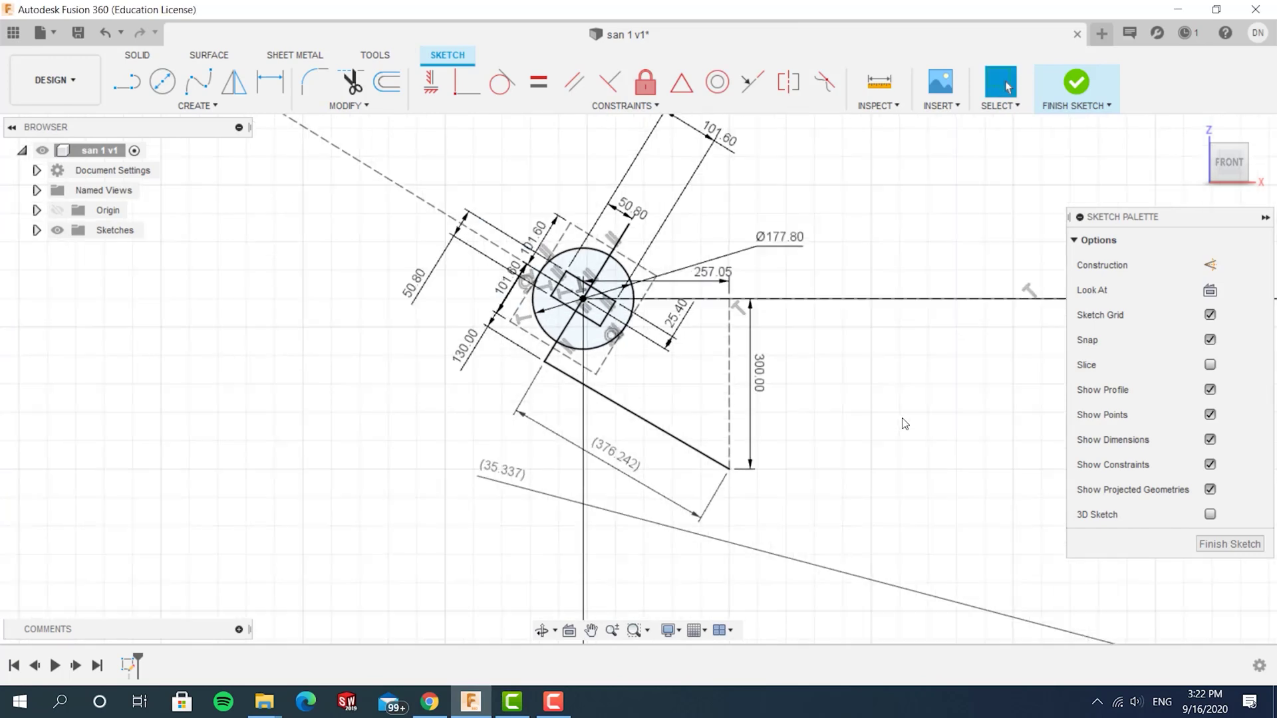
pyautogui.moveTo(903, 424)
pyautogui.mouseDown(button='middle')
pyautogui.moveTo(750, 413)
pyautogui.moveTo(692, 386)
pyautogui.moveTo(921, 401)
pyautogui.moveTo(599, 397)
pyautogui.mouseUp(button='middle')
pyautogui.scroll(2, 757, 405)
pyautogui.scroll(-5, 751, 398)
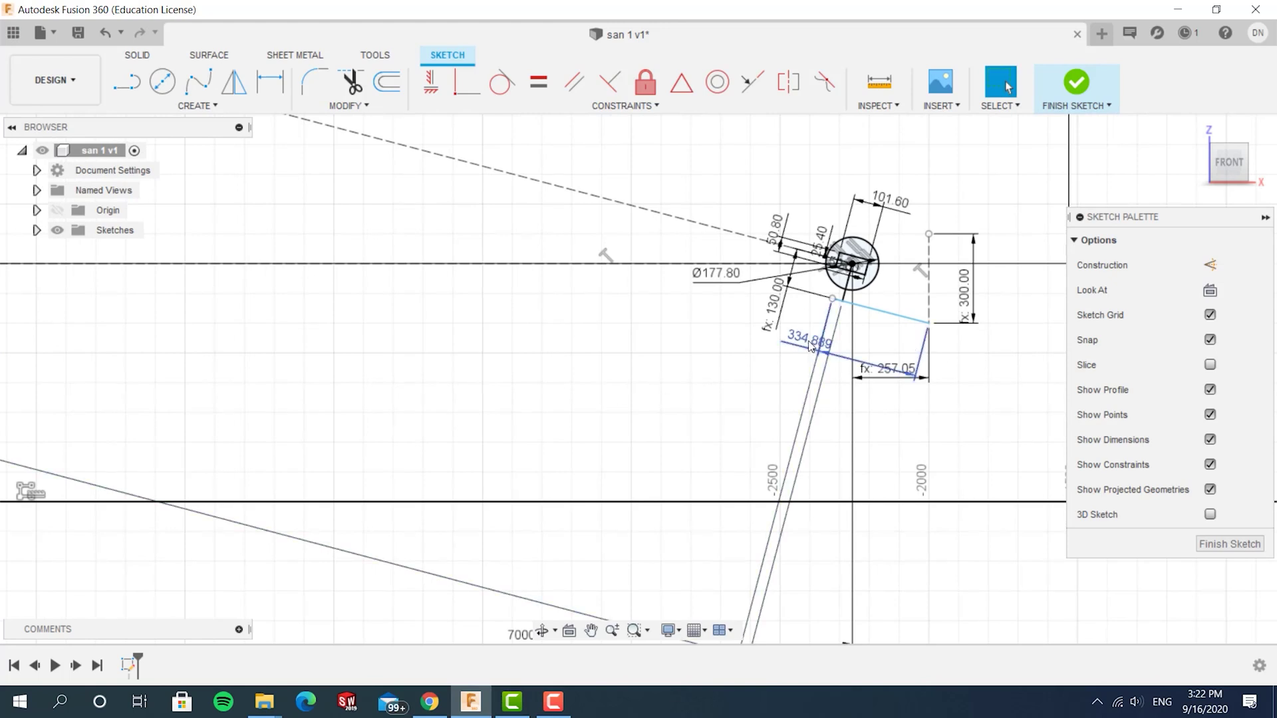
pyautogui.scroll(4, 822, 344)
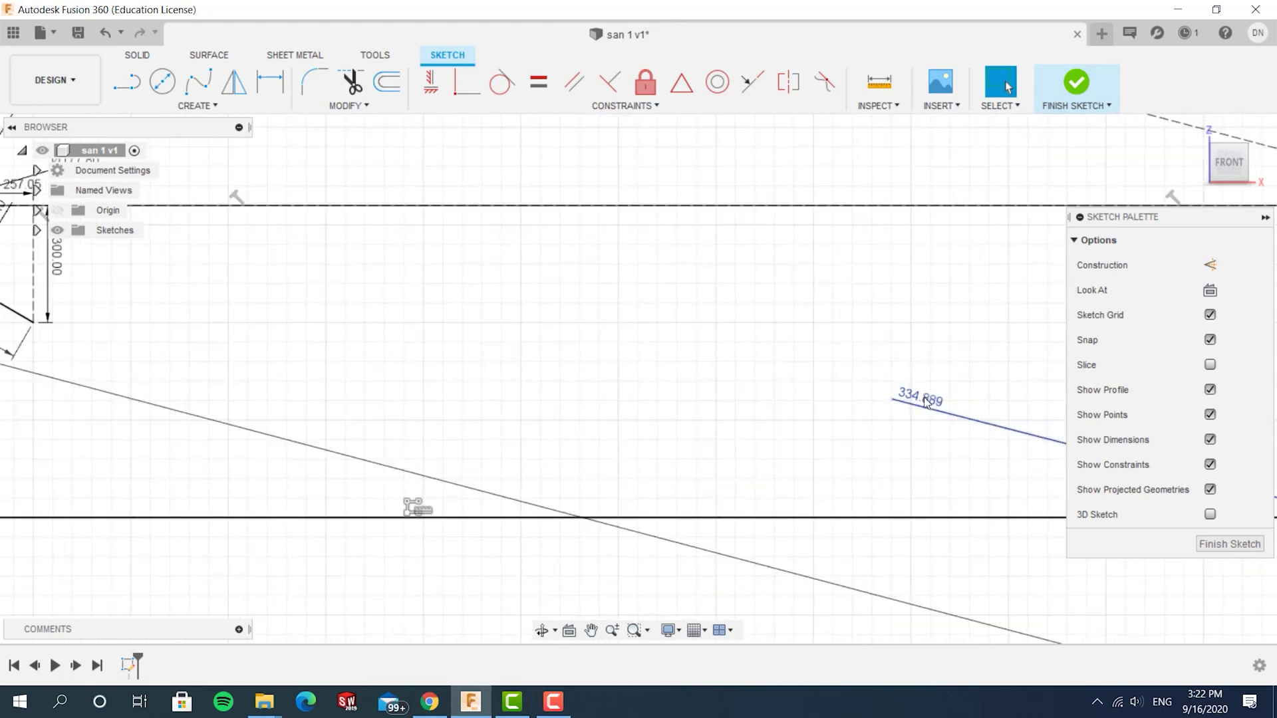
pyautogui.moveTo(920, 398); pyautogui.dragTo(156, 416)
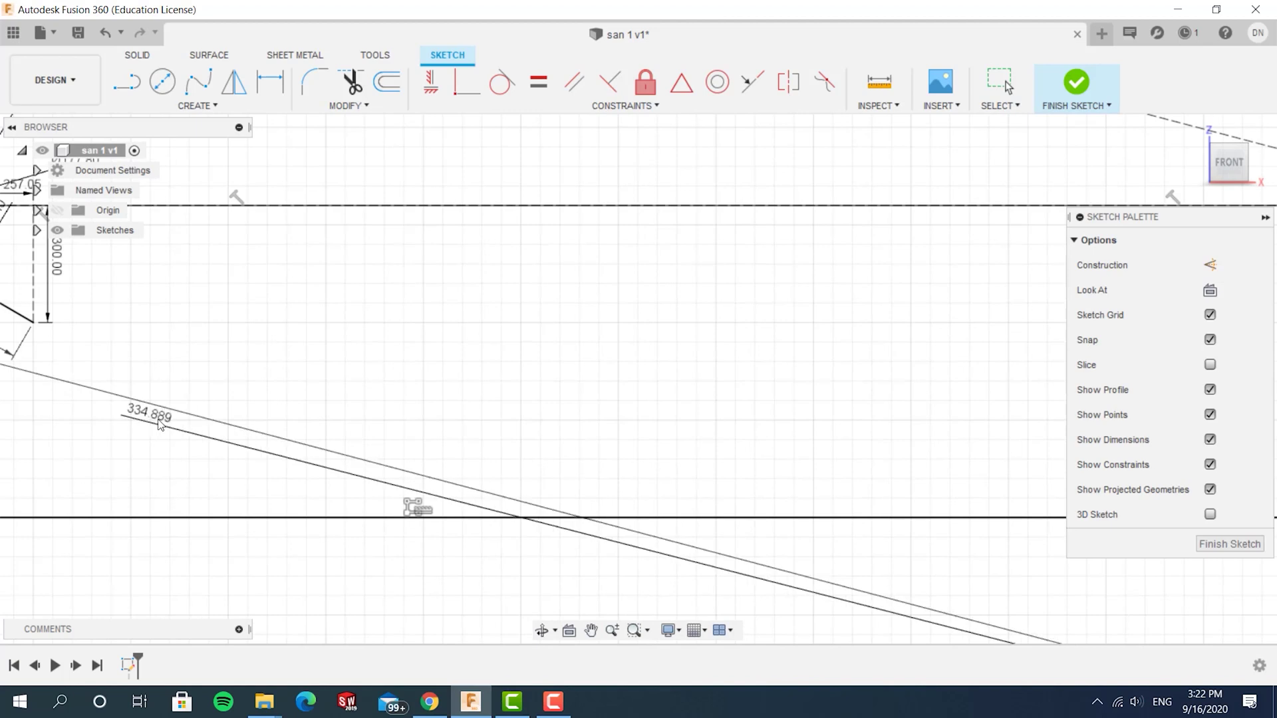
pyautogui.moveTo(277, 373); pyautogui.dragTo(778, 346, button='middle')
pyautogui.moveTo(649, 386); pyautogui.dragTo(508, 375)
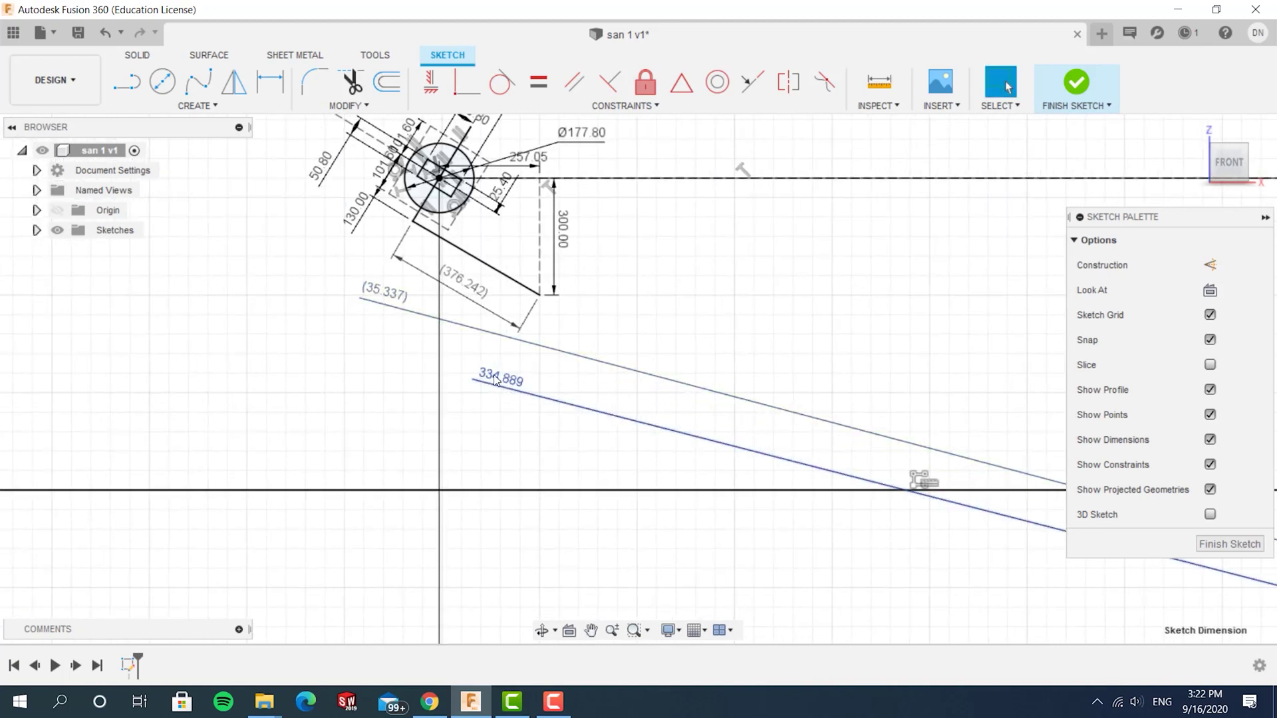
pyautogui.doubleClick(506, 376)
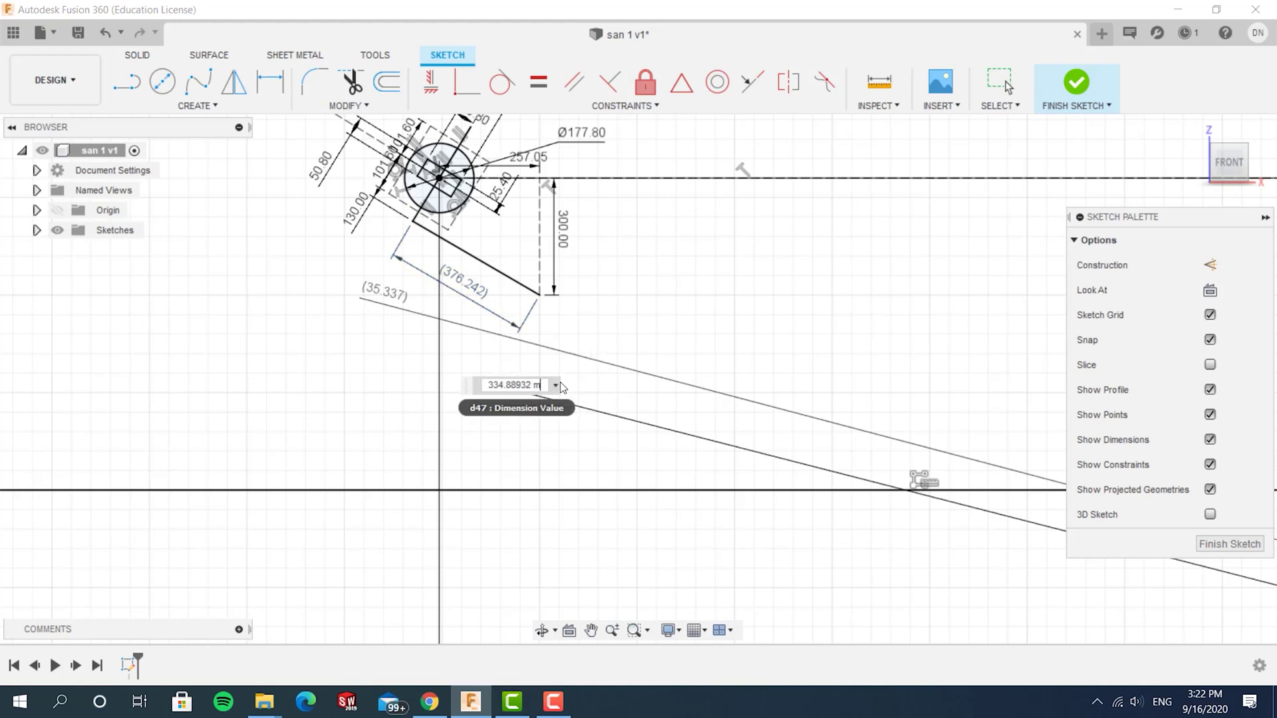
pyautogui.write('376')
pyautogui.press('Return')
# Step: Examine how the second wheel sketch's sloping line and linked dimensions respond to the changed values
pyautogui.scroll(-7, 509, 351)
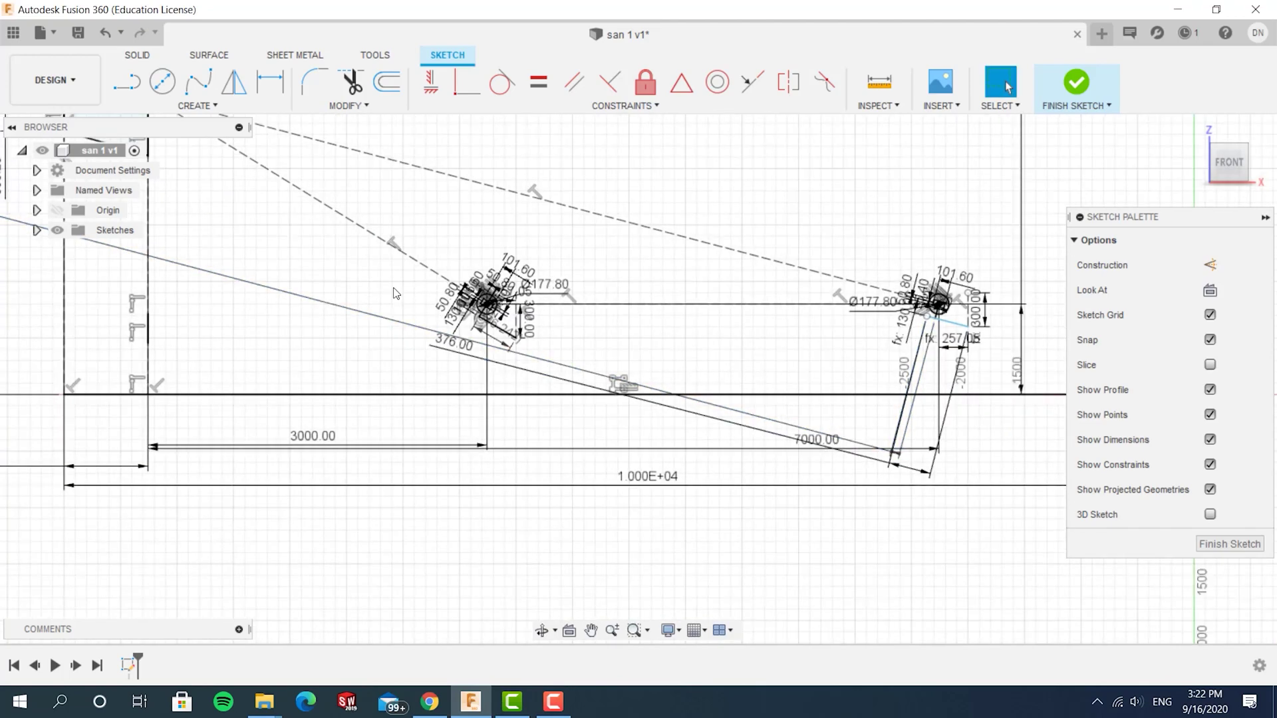
pyautogui.moveTo(388, 314)
pyautogui.mouseDown()
pyautogui.moveTo(511, 358)
pyautogui.moveTo(431, 360)
pyautogui.moveTo(395, 326)
pyautogui.mouseUp()
pyautogui.scroll(6, 468, 337)
pyautogui.moveTo(591, 343)
pyautogui.mouseDown(button='middle')
pyautogui.moveTo(732, 359)
pyautogui.moveTo(807, 392)
pyautogui.moveTo(181, 348)
pyautogui.mouseUp(button='middle')
pyautogui.scroll(-2, 811, 399)
pyautogui.scroll(6, 785, 309)
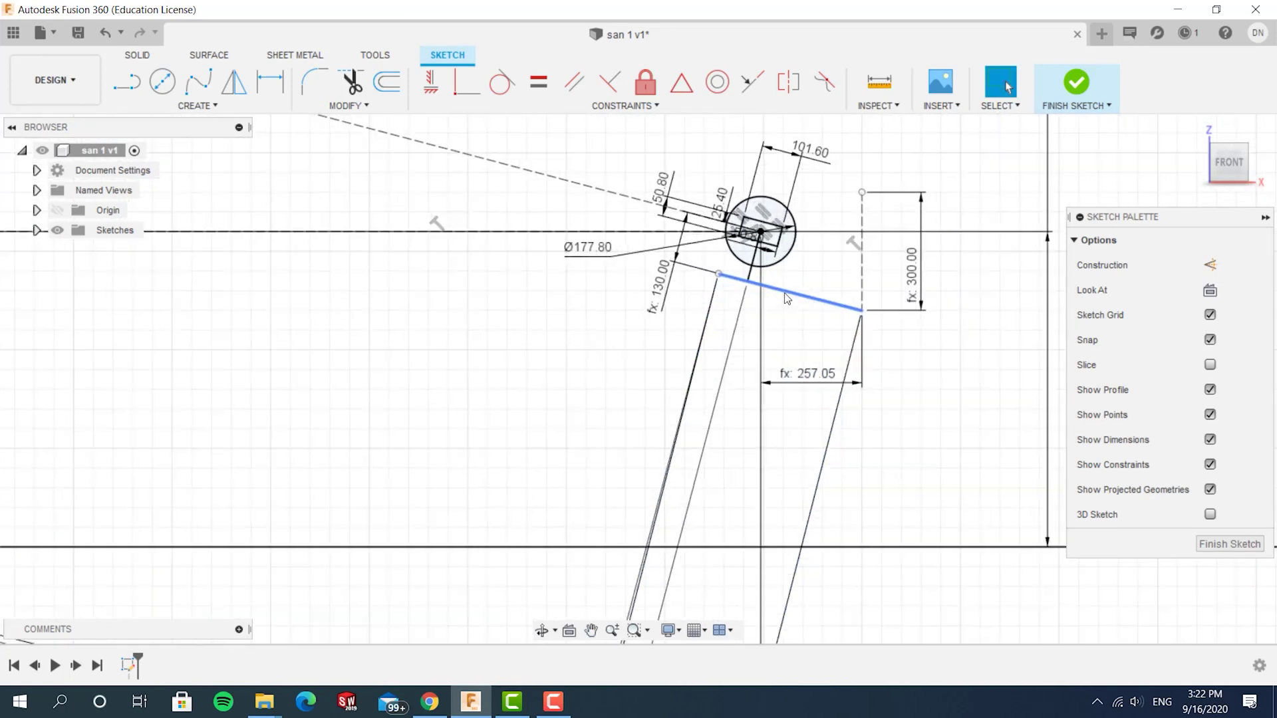
pyautogui.scroll(-1, 787, 299)
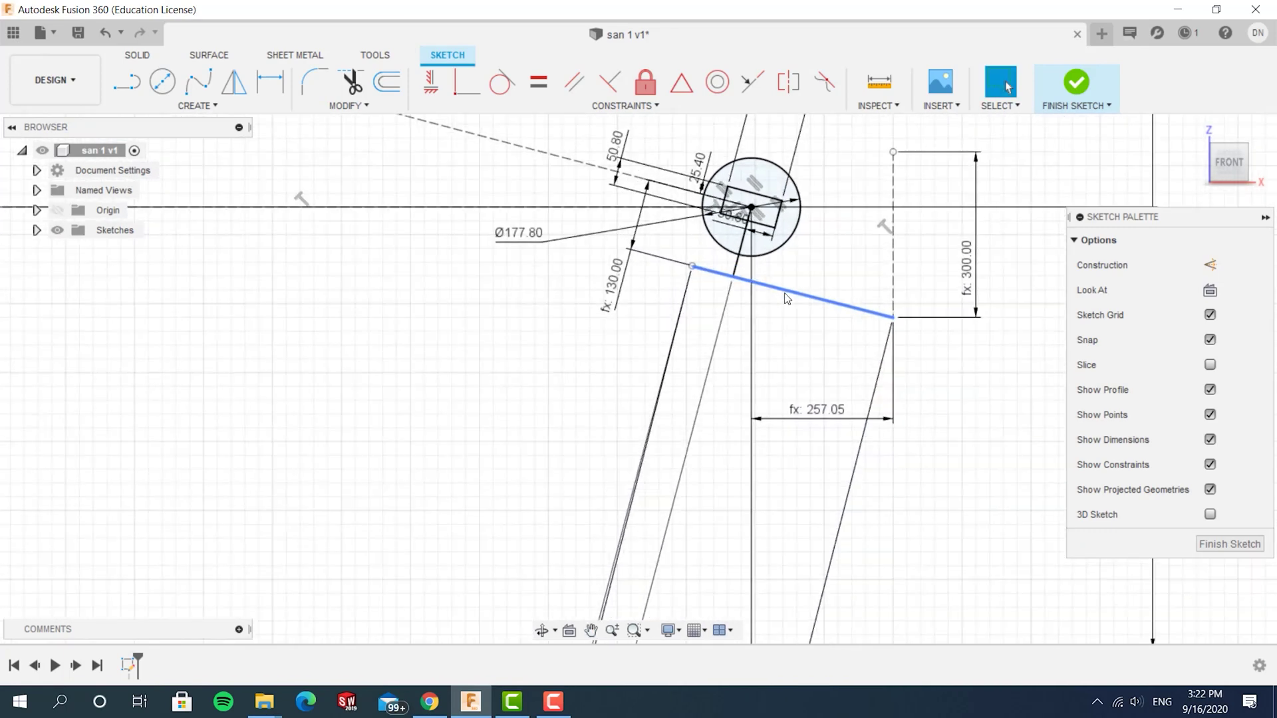
pyautogui.moveTo(795, 328); pyautogui.dragTo(749, 440, button='middle')
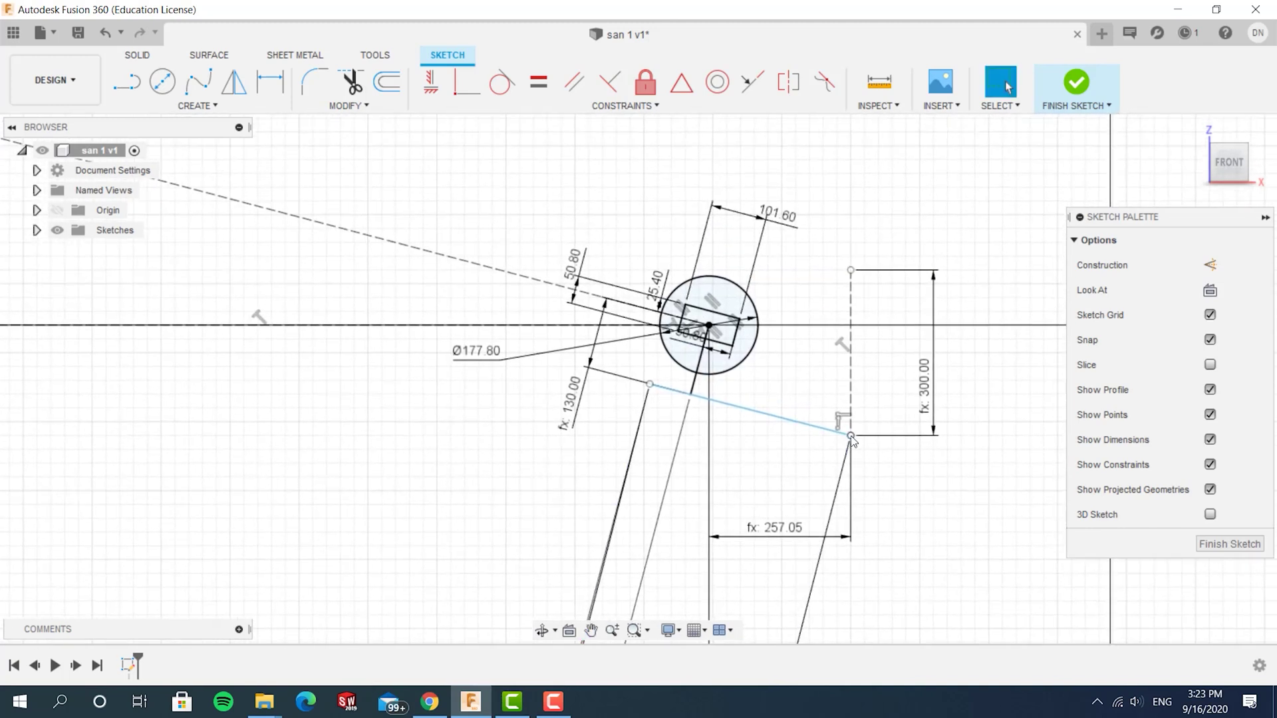
pyautogui.moveTo(712, 470); pyautogui.dragTo(805, 465, button='middle')
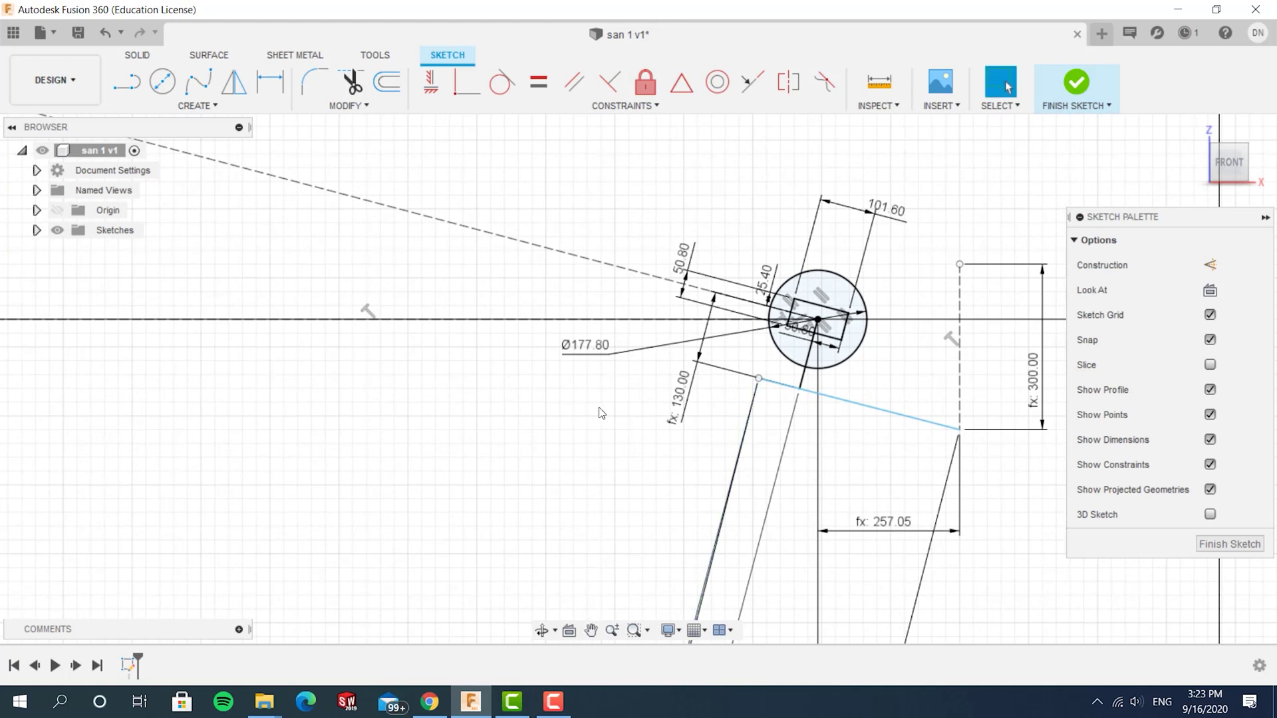
# Step: Rearrange the 376 mm dimension label and the driven offset label separately below the first wheel sketch
pyautogui.moveTo(520, 443)
pyautogui.mouseDown(button='middle')
pyautogui.moveTo(528, 459)
pyautogui.moveTo(769, 441)
pyautogui.moveTo(786, 428)
pyautogui.mouseUp(button='middle')
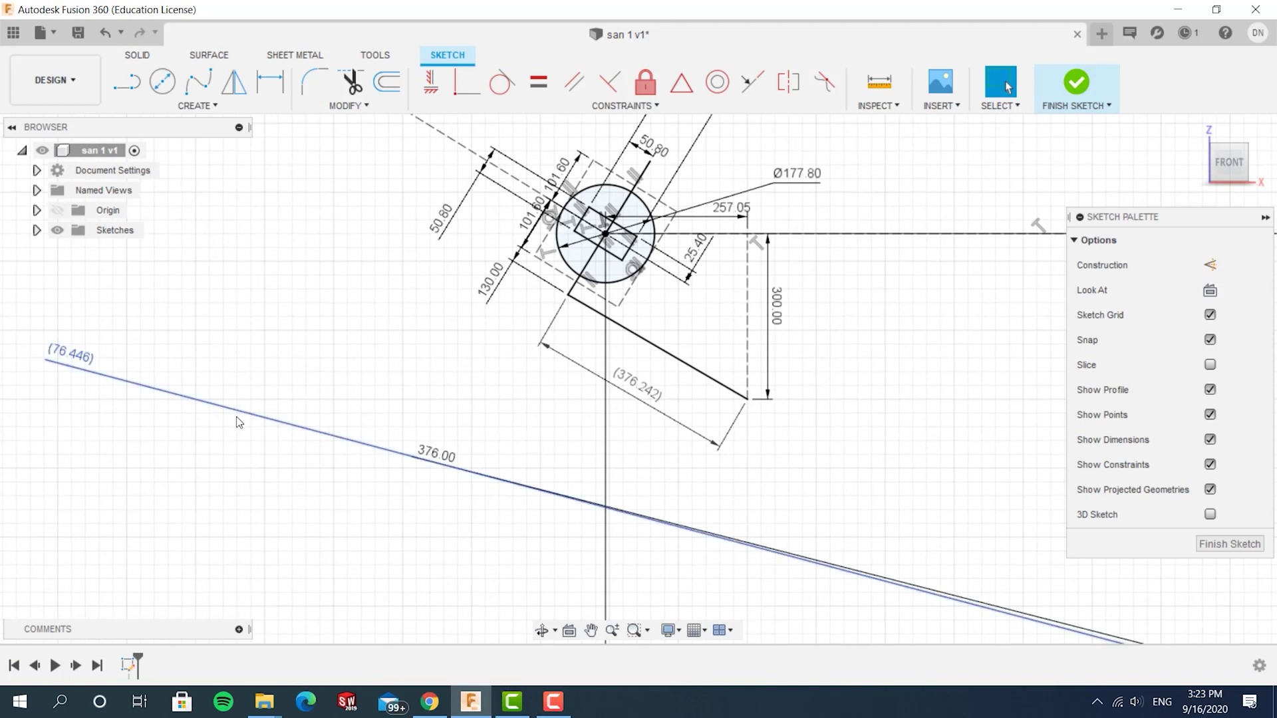
pyautogui.moveTo(428, 454); pyautogui.dragTo(322, 489)
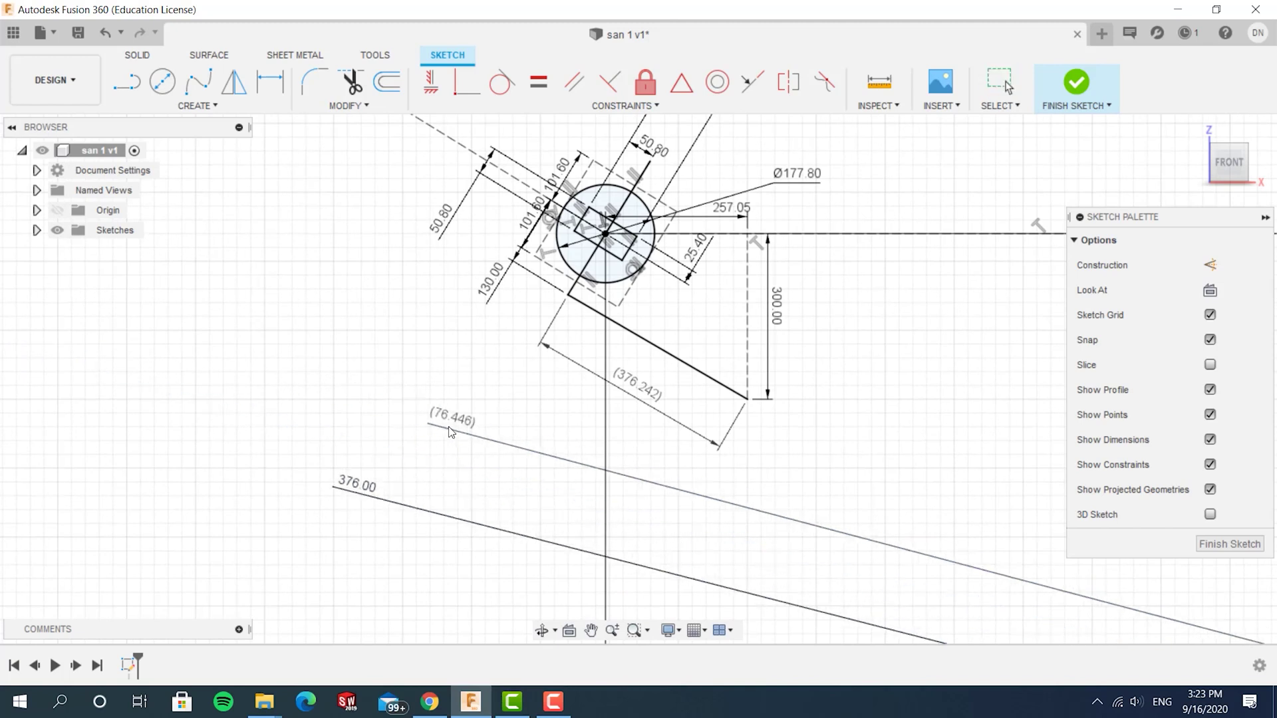
pyautogui.moveTo(865, 377); pyautogui.dragTo(821, 421, button='middle')
pyautogui.scroll(1, 783, 348)
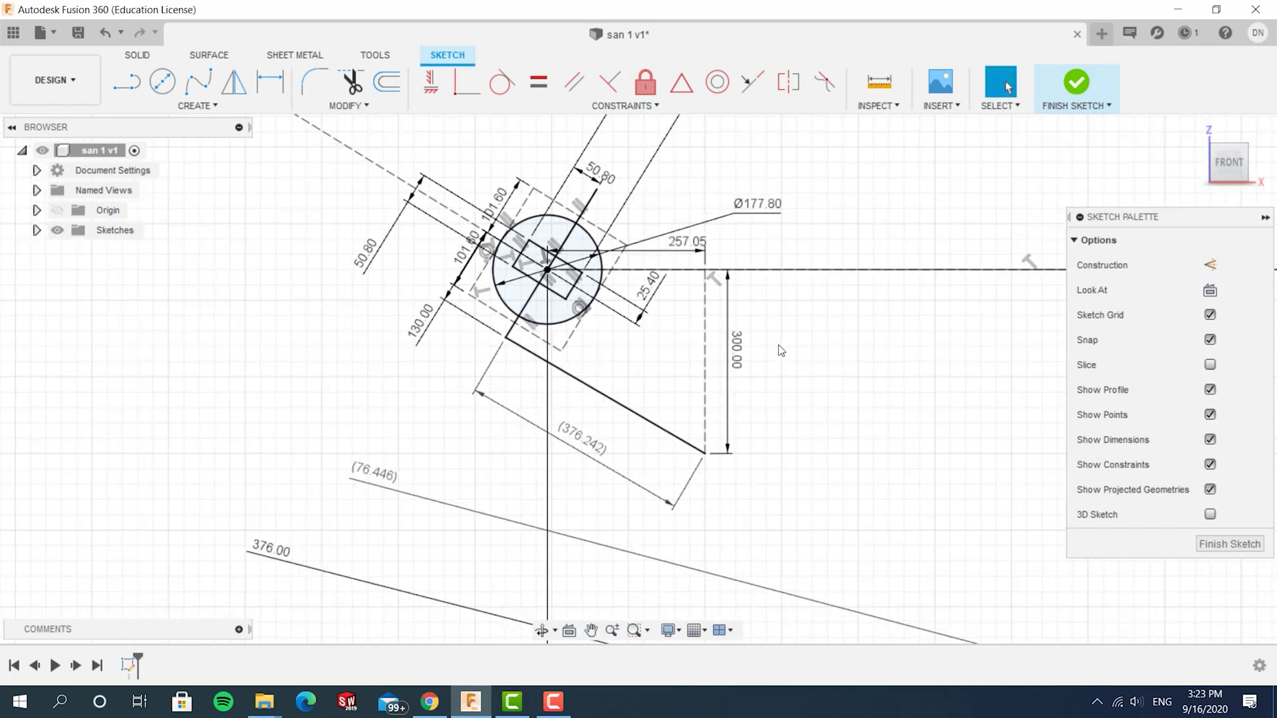
pyautogui.scroll(-1, 790, 373)
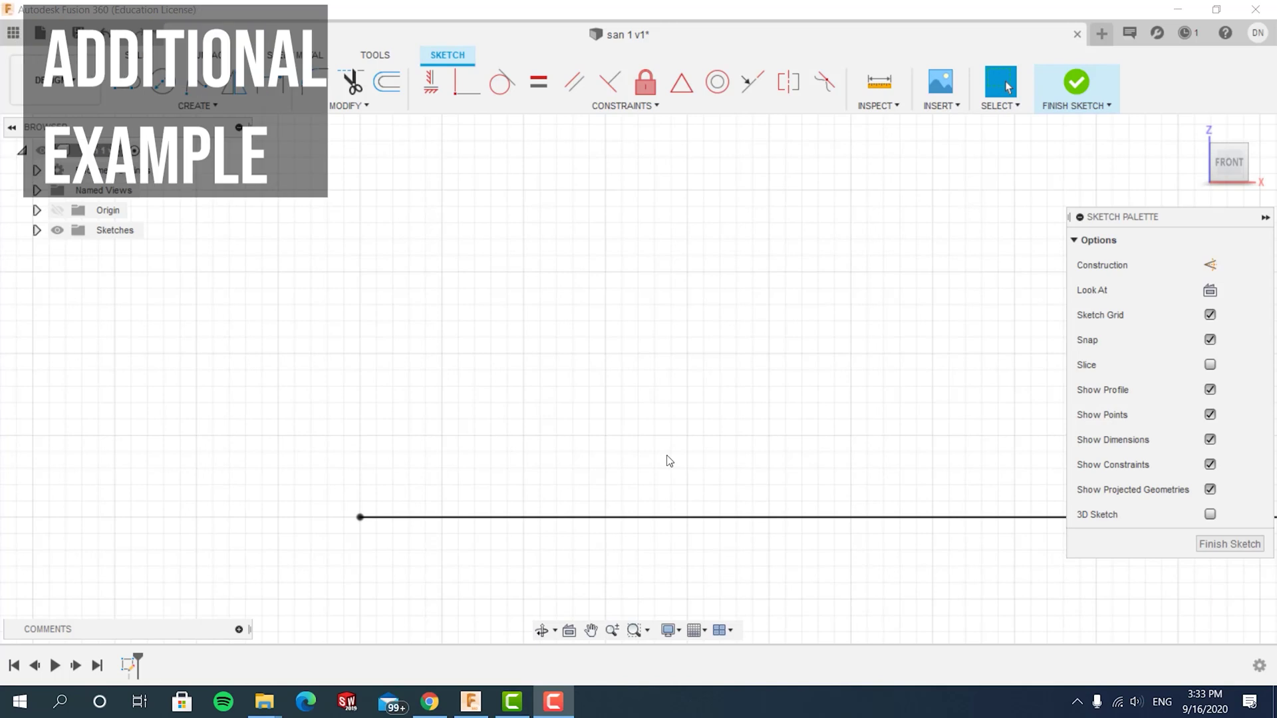
# Step: Convert the long horizontal line above the ground line into a construction line
pyautogui.moveTo(540, 480); pyautogui.dragTo(479, 379, button='middle')
pyautogui.scroll(2, 488, 373)
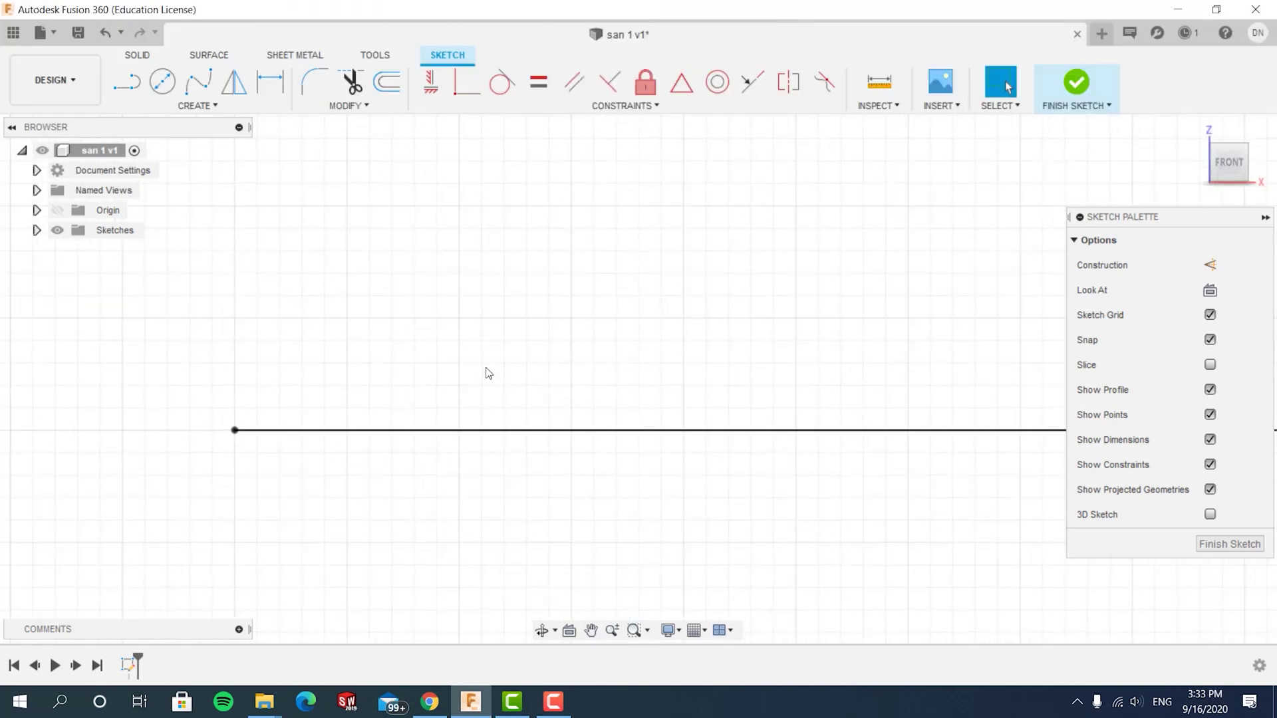
pyautogui.click(419, 429)
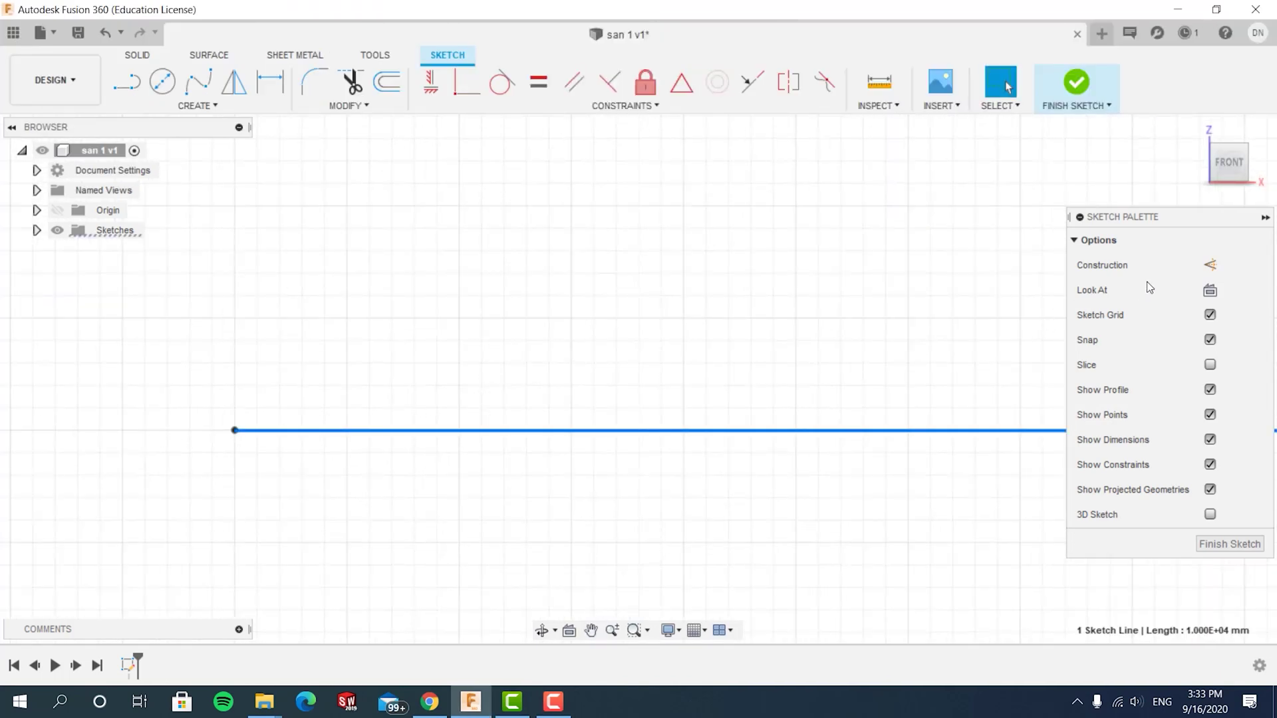
pyautogui.click(1210, 264)
pyautogui.click(454, 350)
pyautogui.scroll(1, 453, 350)
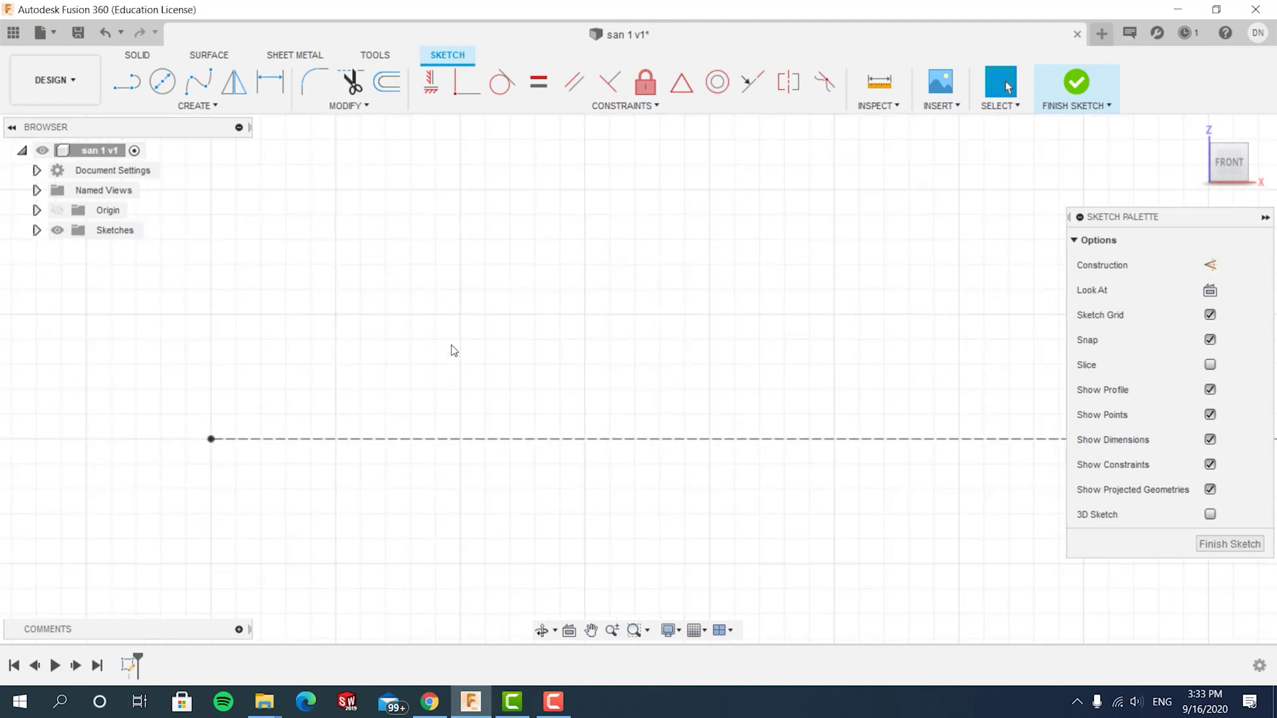
pyautogui.scroll(-4, 521, 393)
pyautogui.scroll(4, 581, 433)
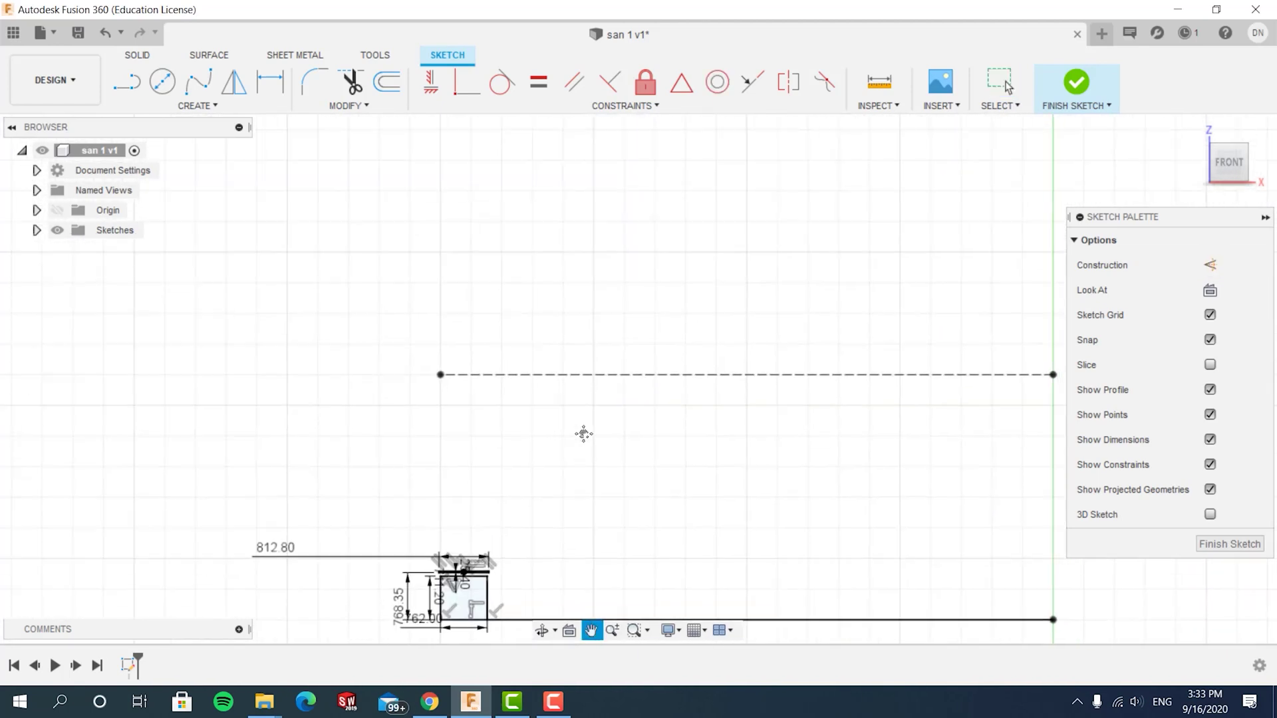
# Step: Draw a circle about 71 mm in diameter just above the horizontal construction line
pyautogui.scroll(-4, 639, 385)
pyautogui.scroll(3, 681, 331)
pyautogui.moveTo(525, 370)
pyautogui.mouseDown(button='middle')
pyautogui.moveTo(516, 314)
pyautogui.moveTo(494, 293)
pyautogui.mouseUp(button='middle')
pyautogui.scroll(2, 525, 337)
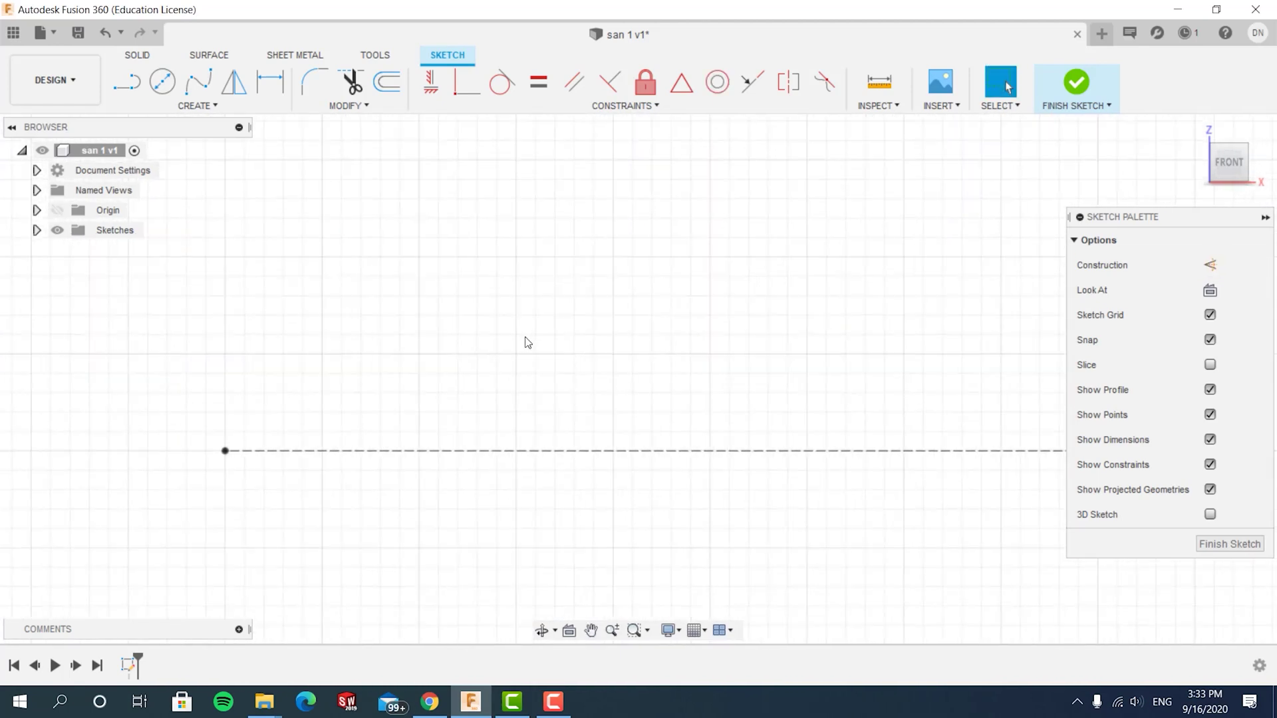
pyautogui.click(162, 82)
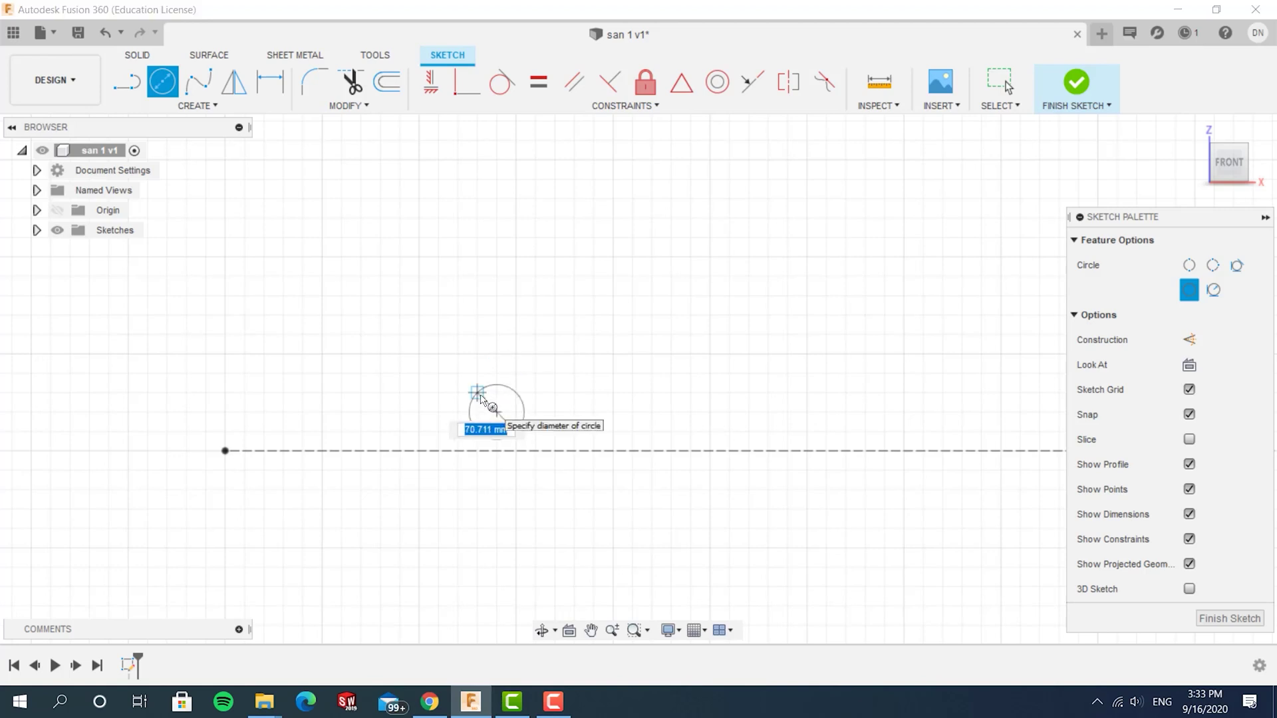
pyautogui.press('Return')
# Step: Draw a vertical construction line about 175 mm long upward from the new circle's centre
pyautogui.press('l')
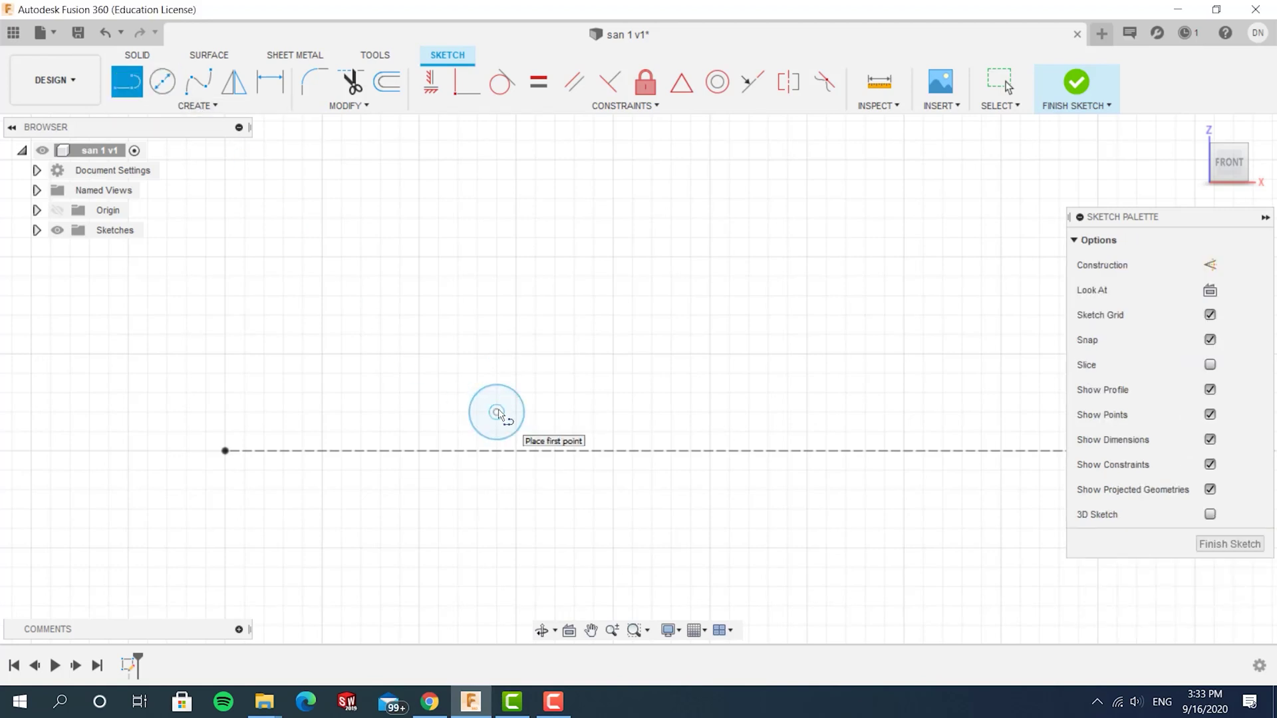
pyautogui.click(497, 412)
pyautogui.click(496, 276)
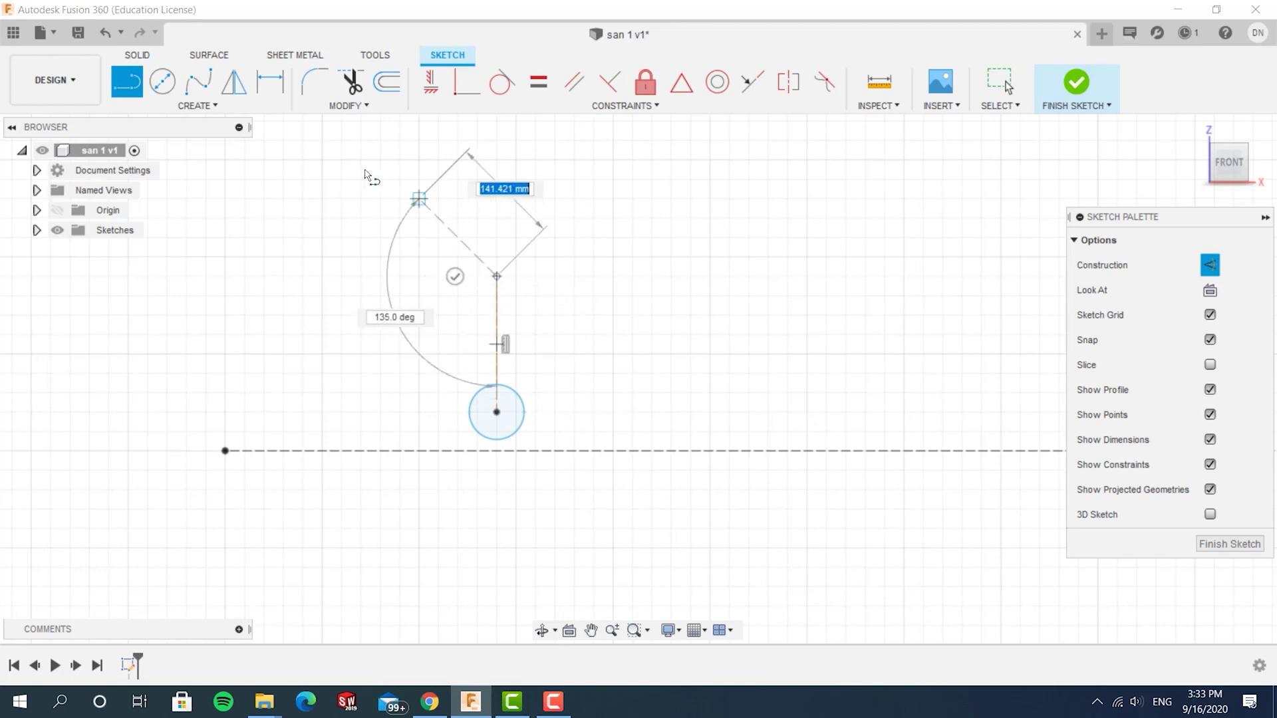
# Step: Draw two construction circles on the vertical line, one about 78 mm across at its upper end and a larger one at its midpoint
pyautogui.click(167, 81)
pyautogui.click(497, 277)
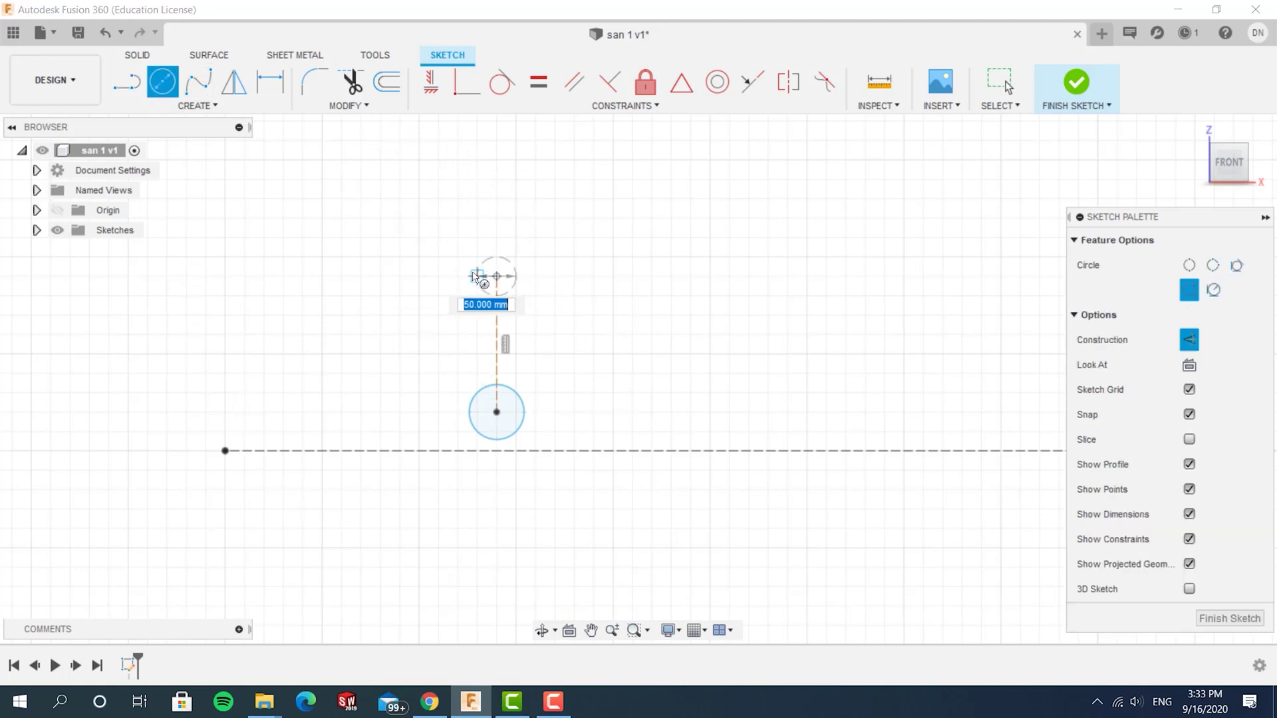
pyautogui.click(468, 275)
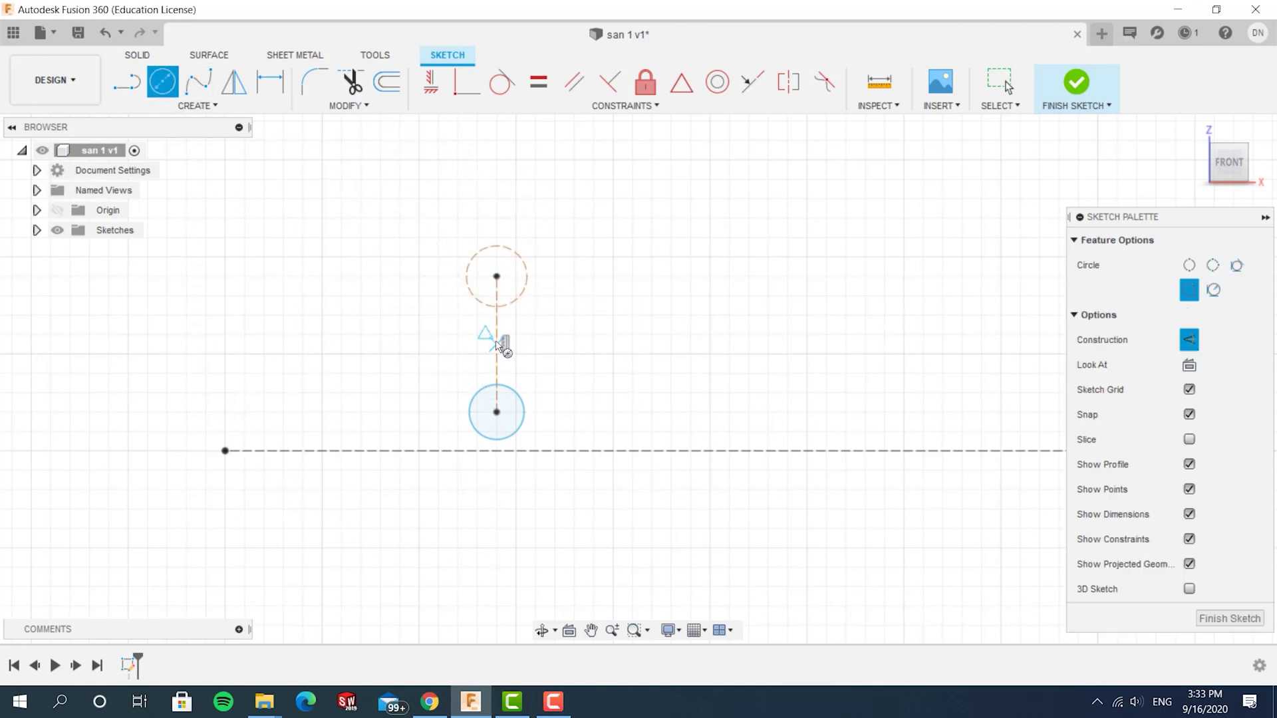
pyautogui.click(476, 347)
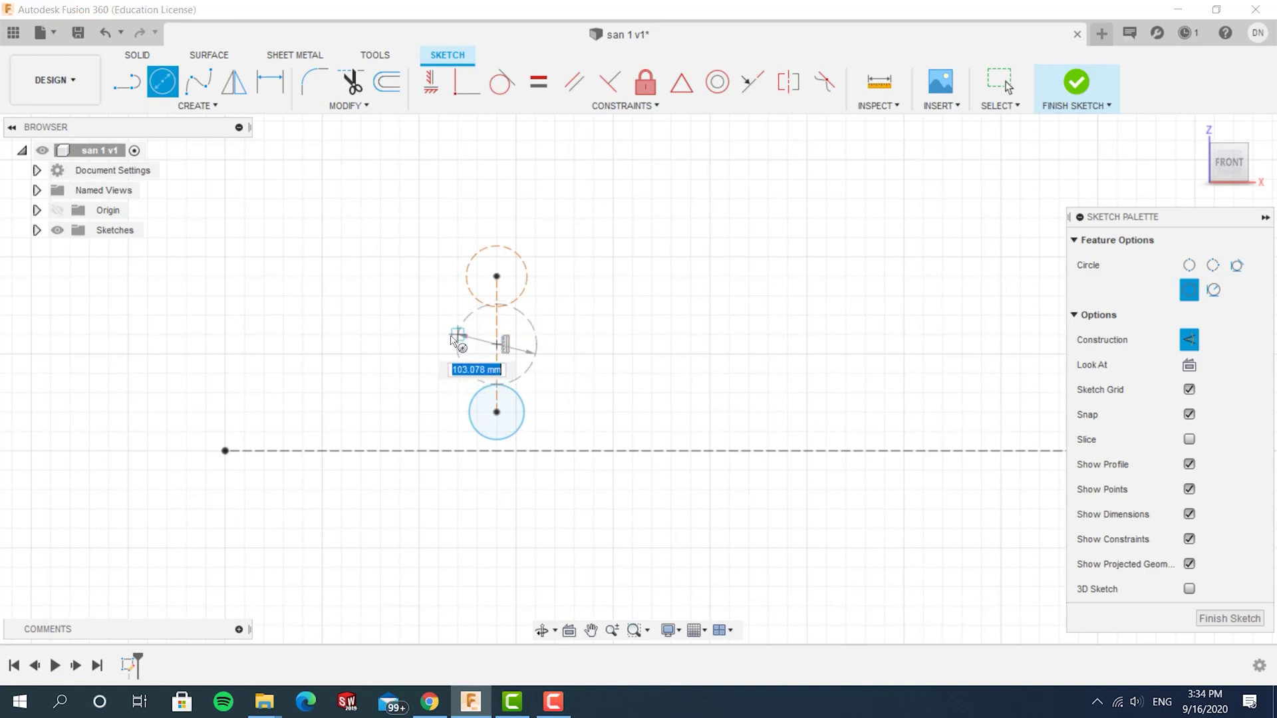
pyautogui.press('BackSpace')
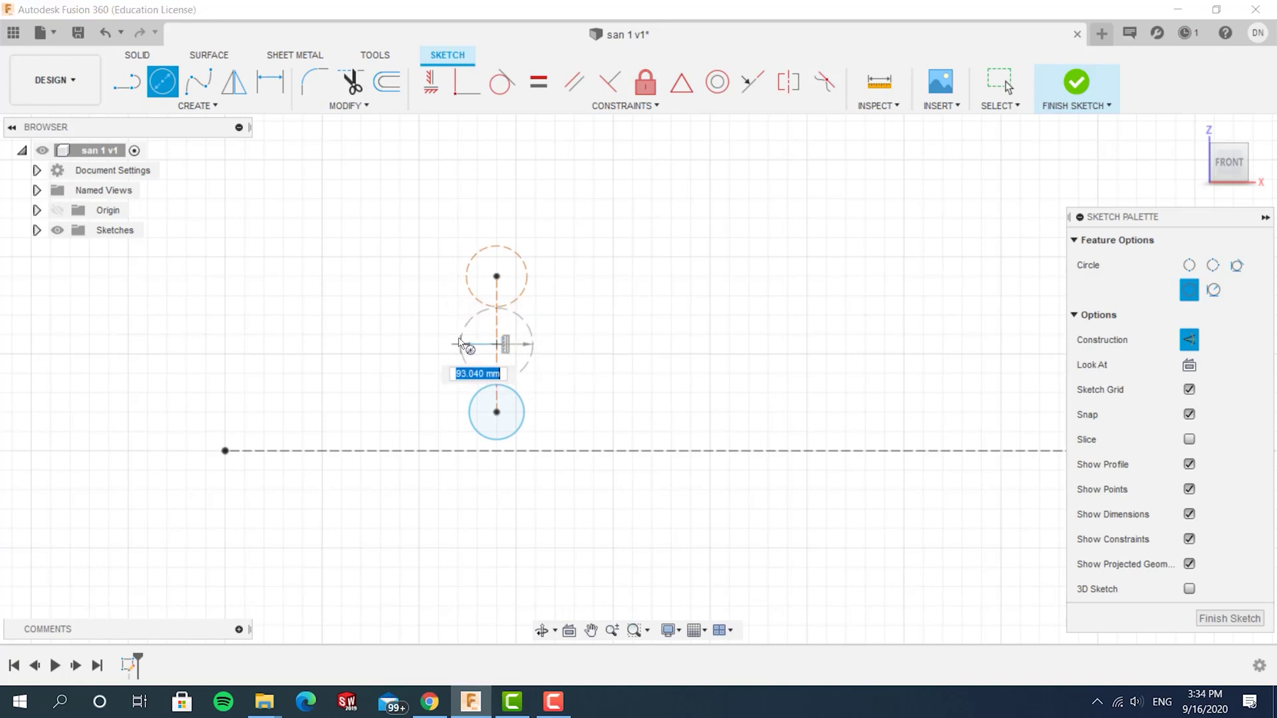
pyautogui.click(448, 343)
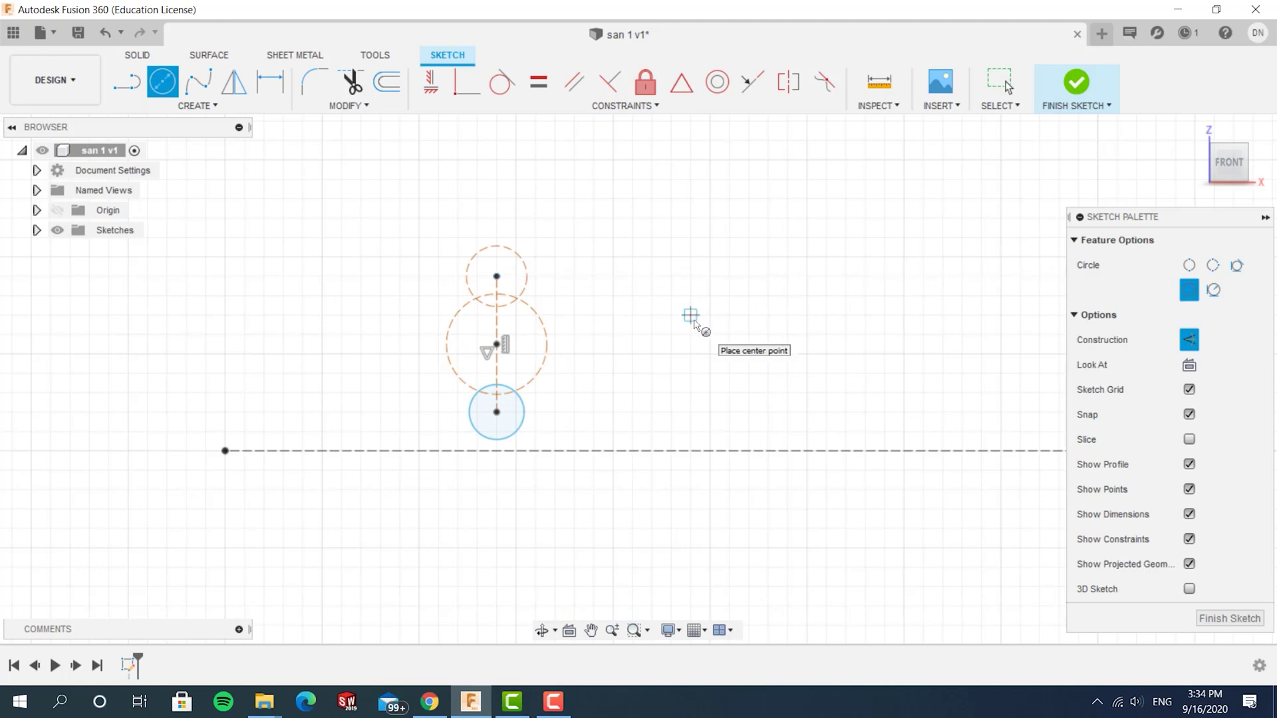
# Step: Convert the upper and middle construction circles into normal sketch circles
pyautogui.press('Escape')
pyautogui.moveTo(527, 320); pyautogui.dragTo(529, 319)
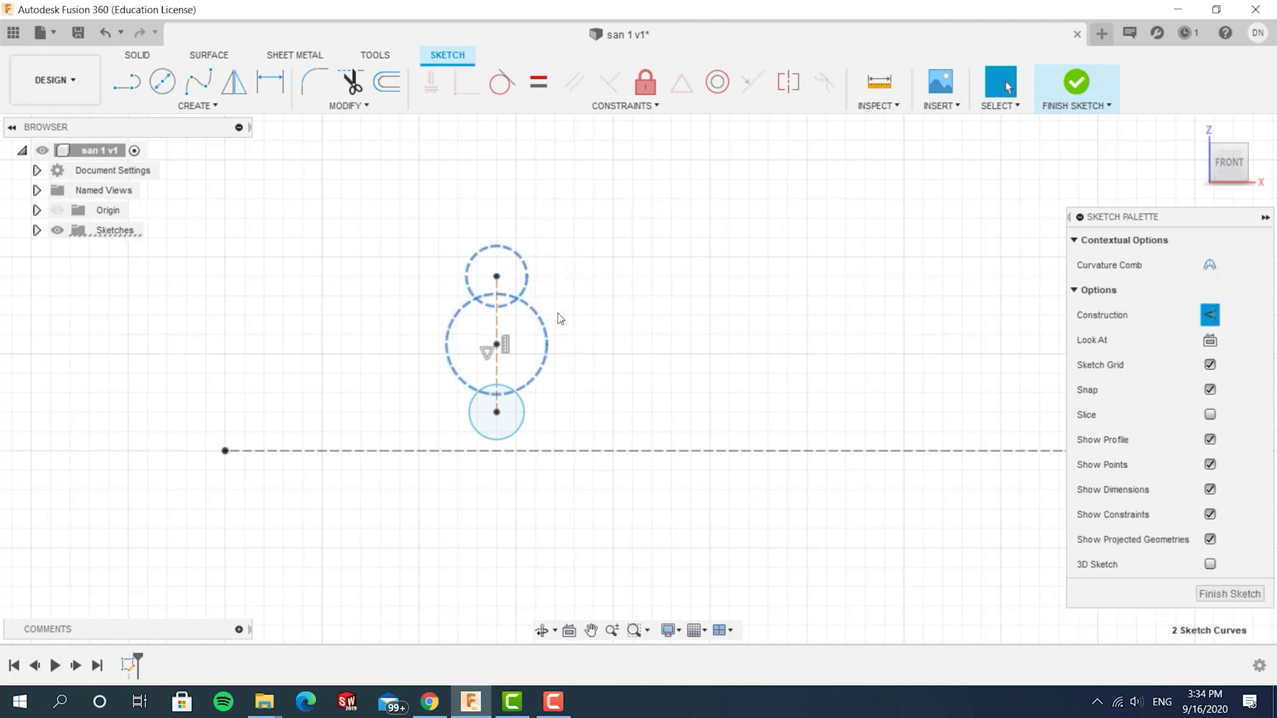
pyautogui.click(1210, 316)
pyautogui.click(570, 371)
pyautogui.scroll(3, 572, 366)
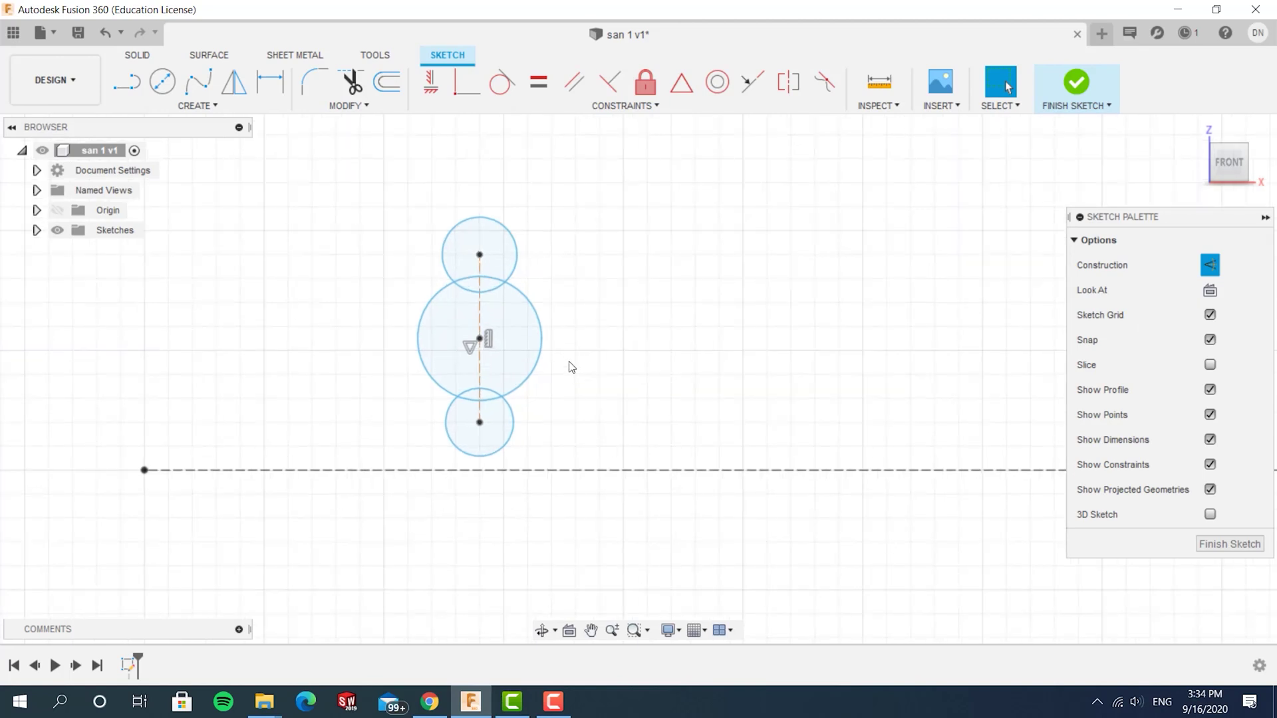
# Step: Dimension the upper circle's diameter at 101.6 mm and make the lower circle equal to it
pyautogui.click(270, 81)
pyautogui.click(428, 255)
pyautogui.click(370, 175)
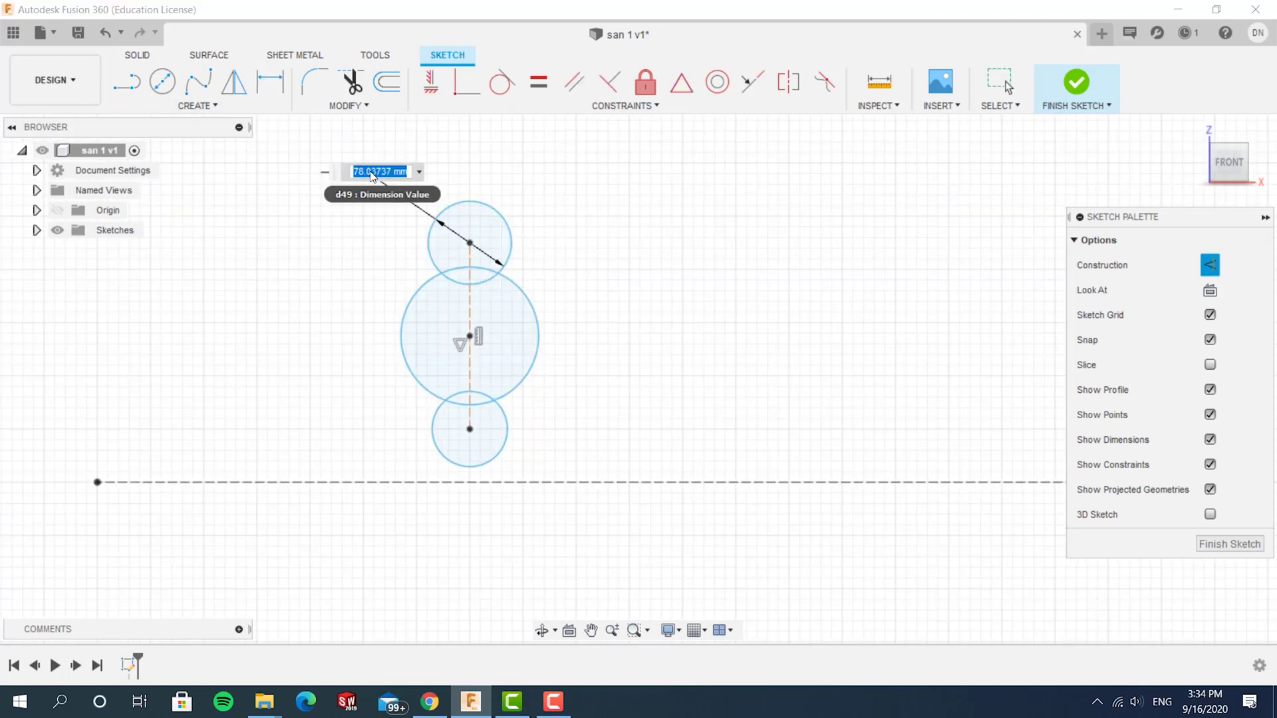
pyautogui.press('Return')
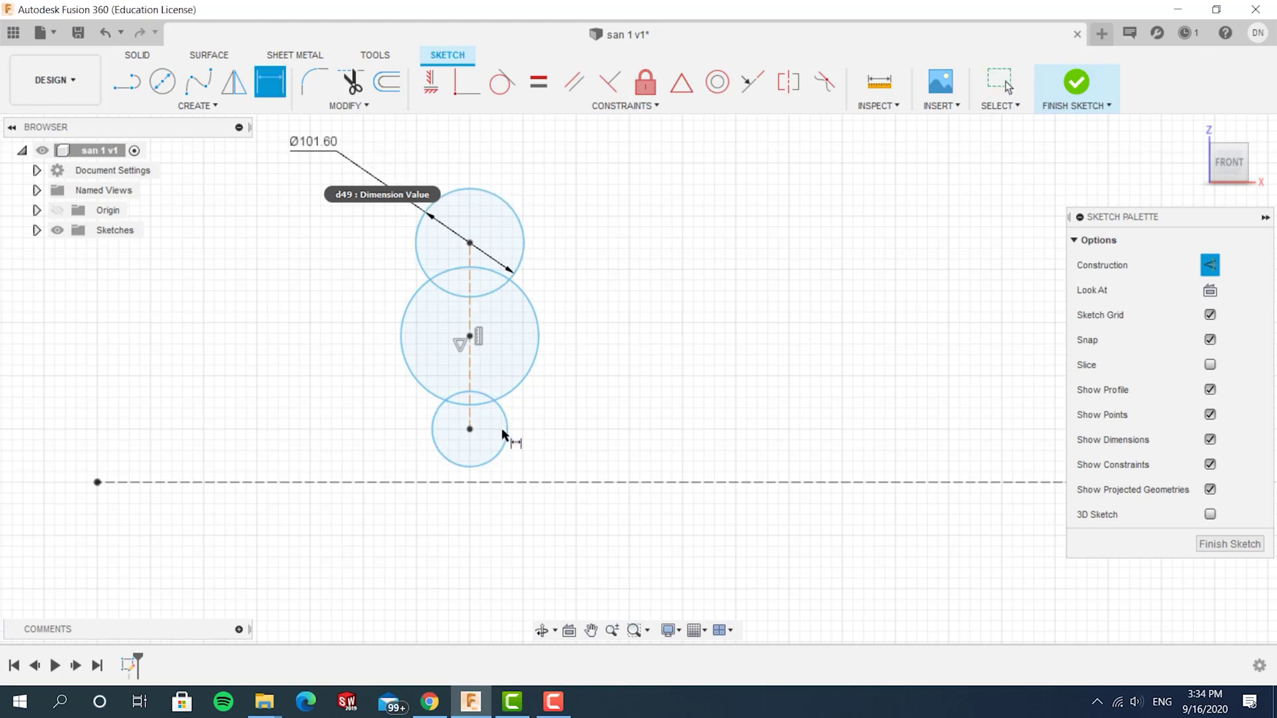
pyautogui.click(511, 214)
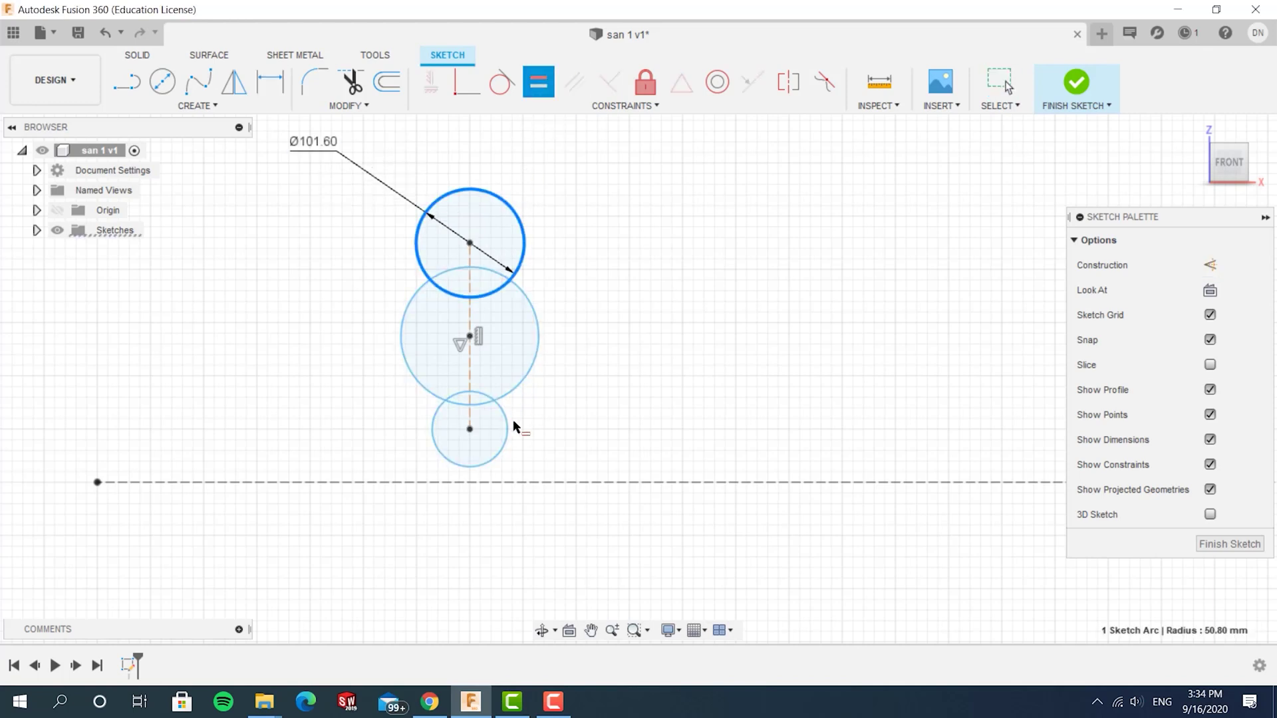
pyautogui.click(507, 428)
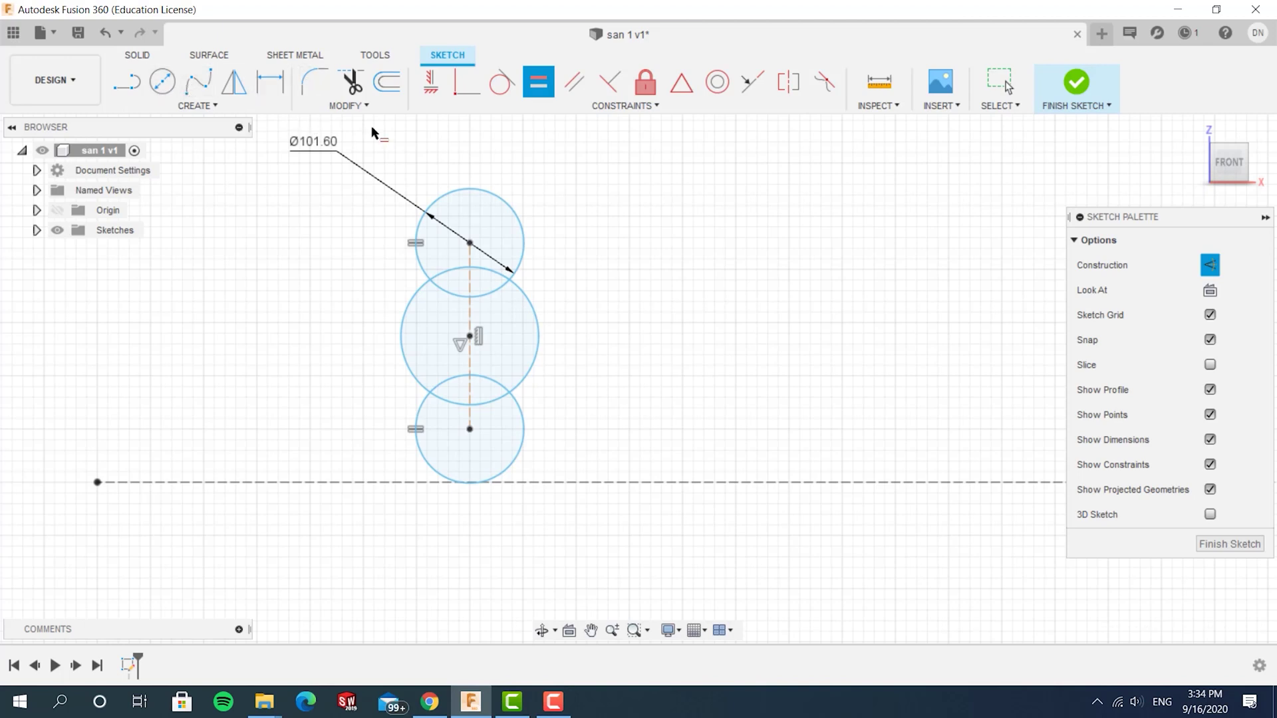
# Step: Dimension the vertical construction line between the outer circles' centres at 5 in
pyautogui.click(270, 81)
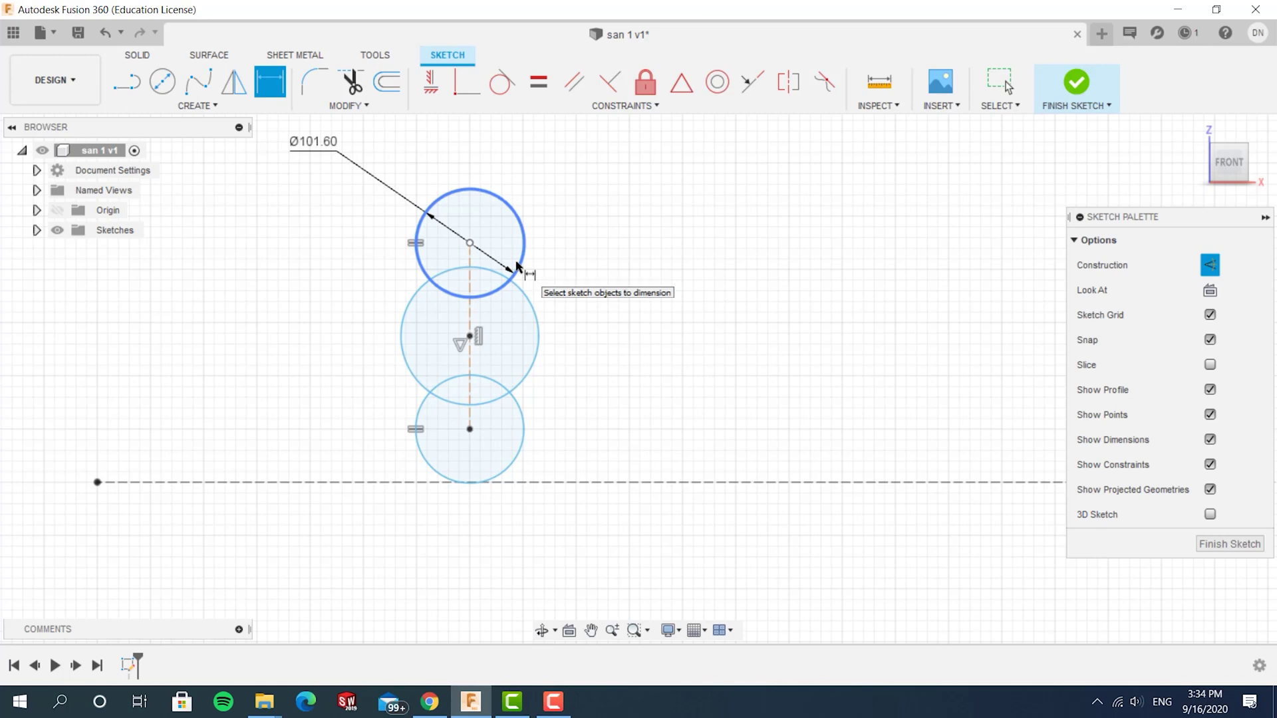
pyautogui.click(468, 311)
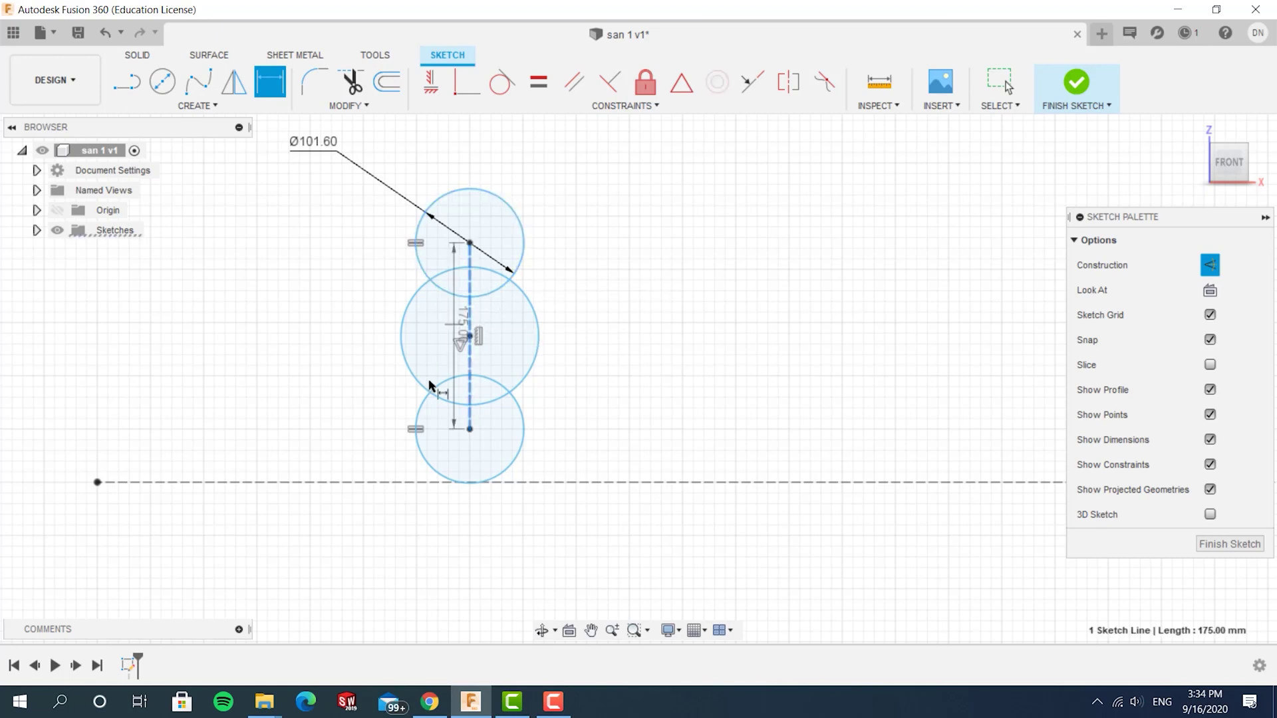
pyautogui.click(374, 549)
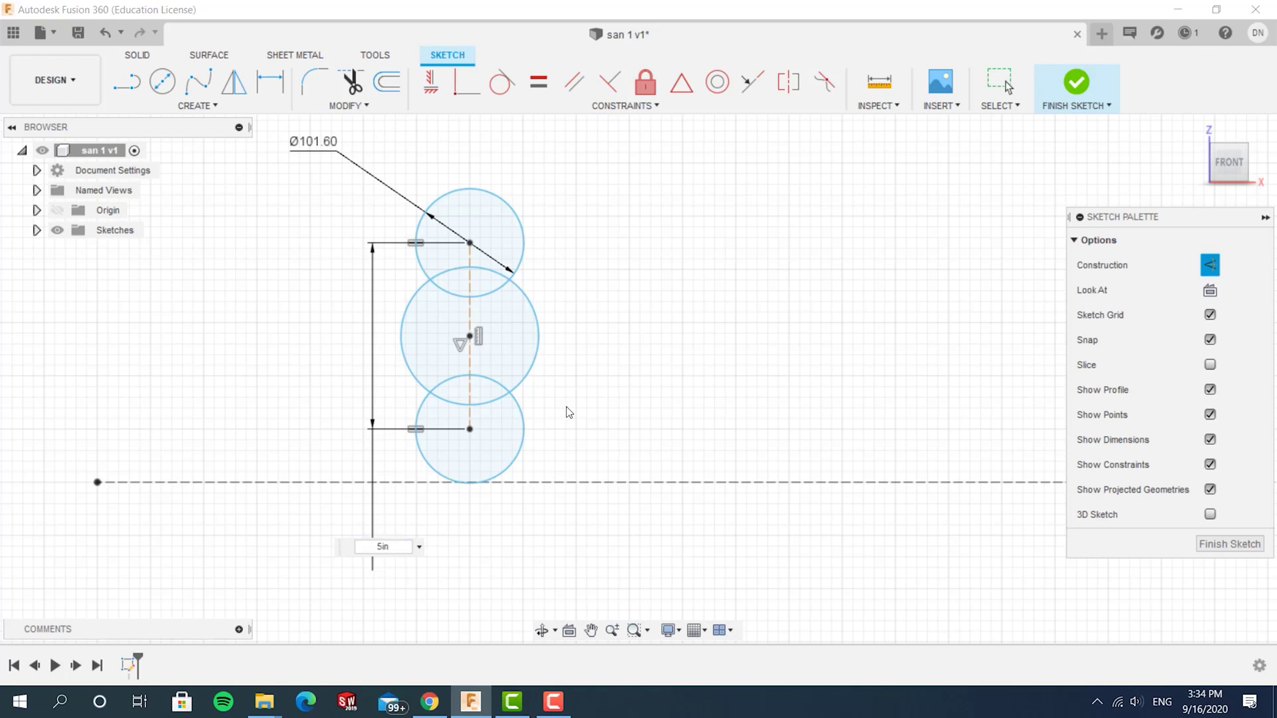
pyautogui.write('5in')
pyautogui.press('Return')
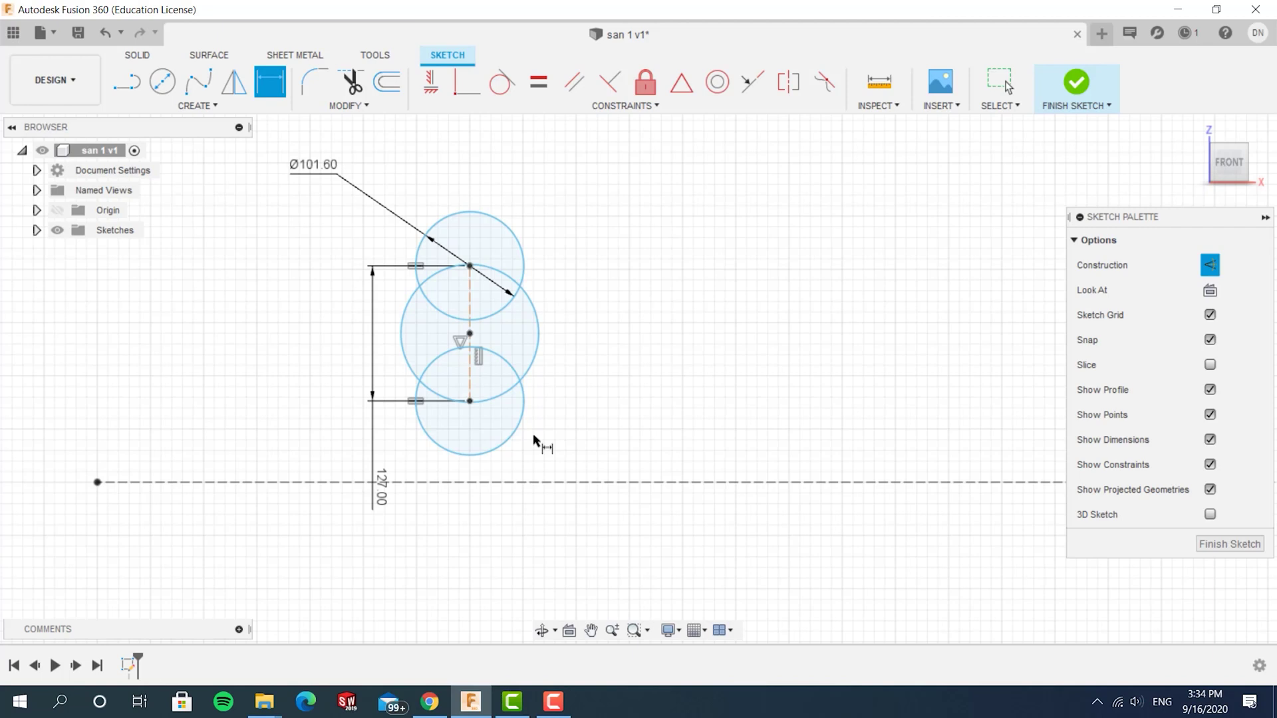
# Step: Move the centre-distance label lower, set that distance to 9 in, and dimension the middle circle's diameter at 177.8 mm
pyautogui.moveTo(379, 487); pyautogui.dragTo(370, 538)
pyautogui.doubleClick(370, 539)
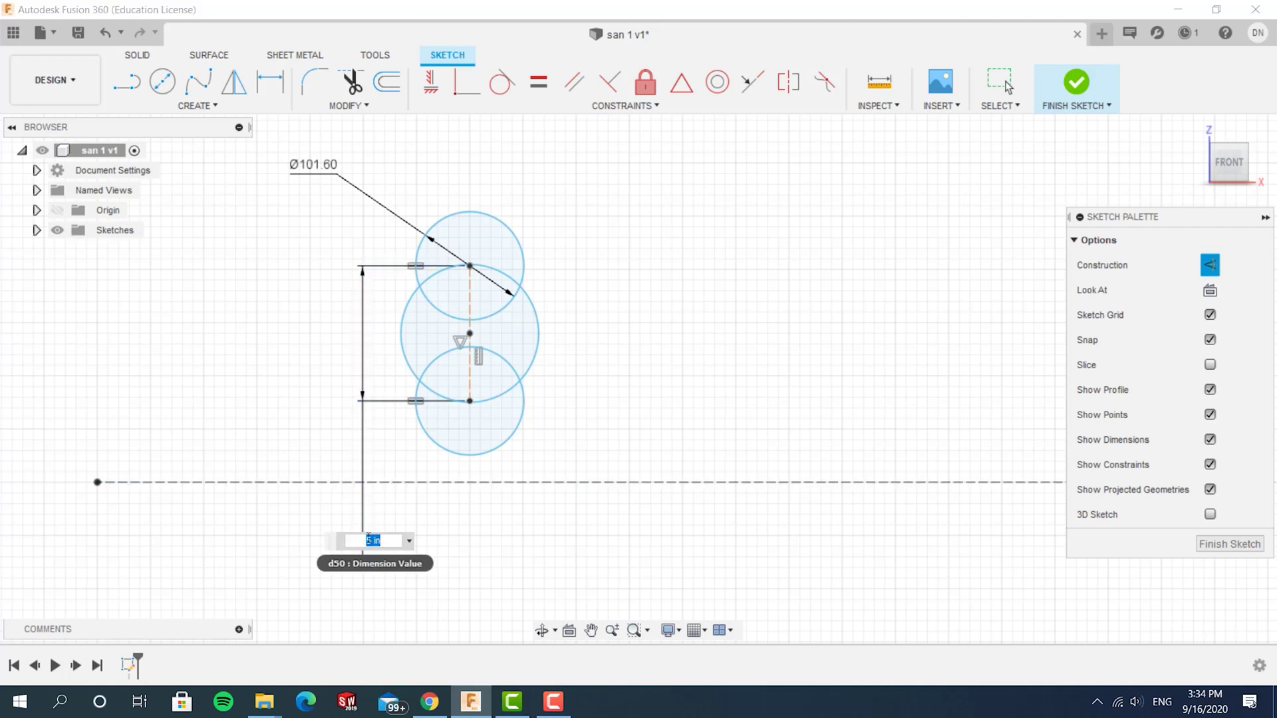
pyautogui.write('9in')
pyautogui.press('Return')
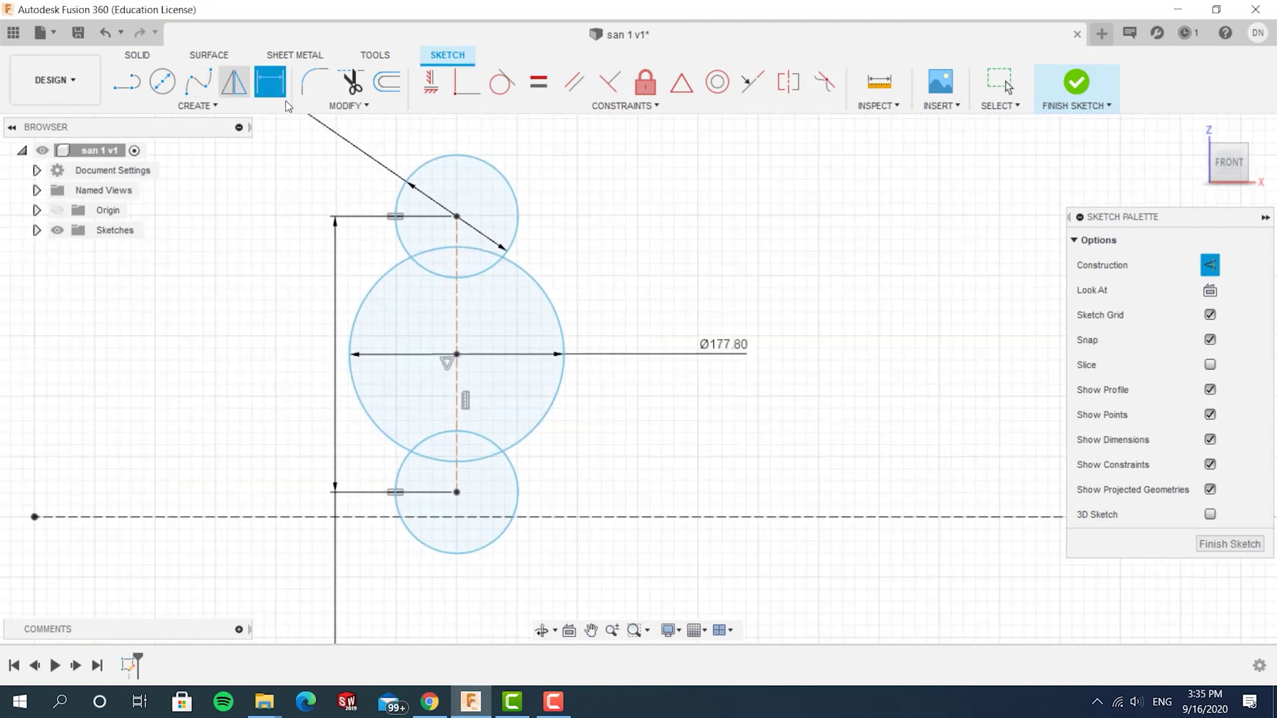
pyautogui.click(277, 91)
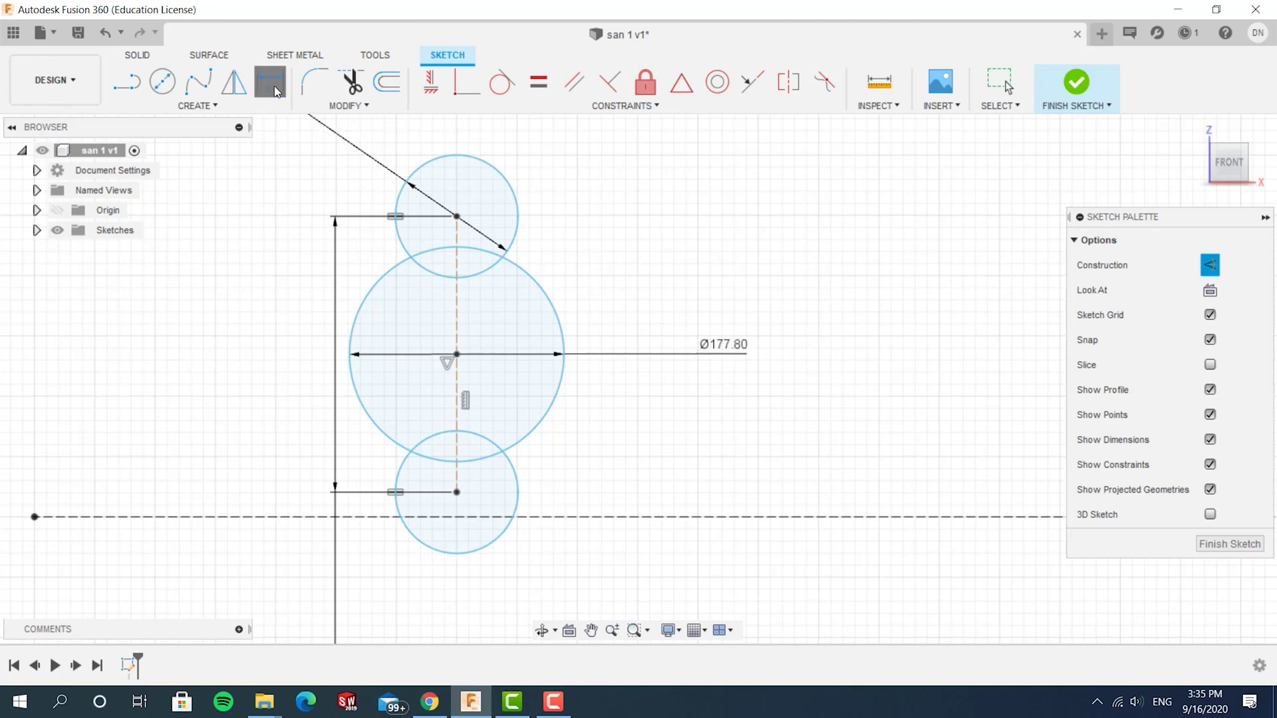
pyautogui.press('Escape')
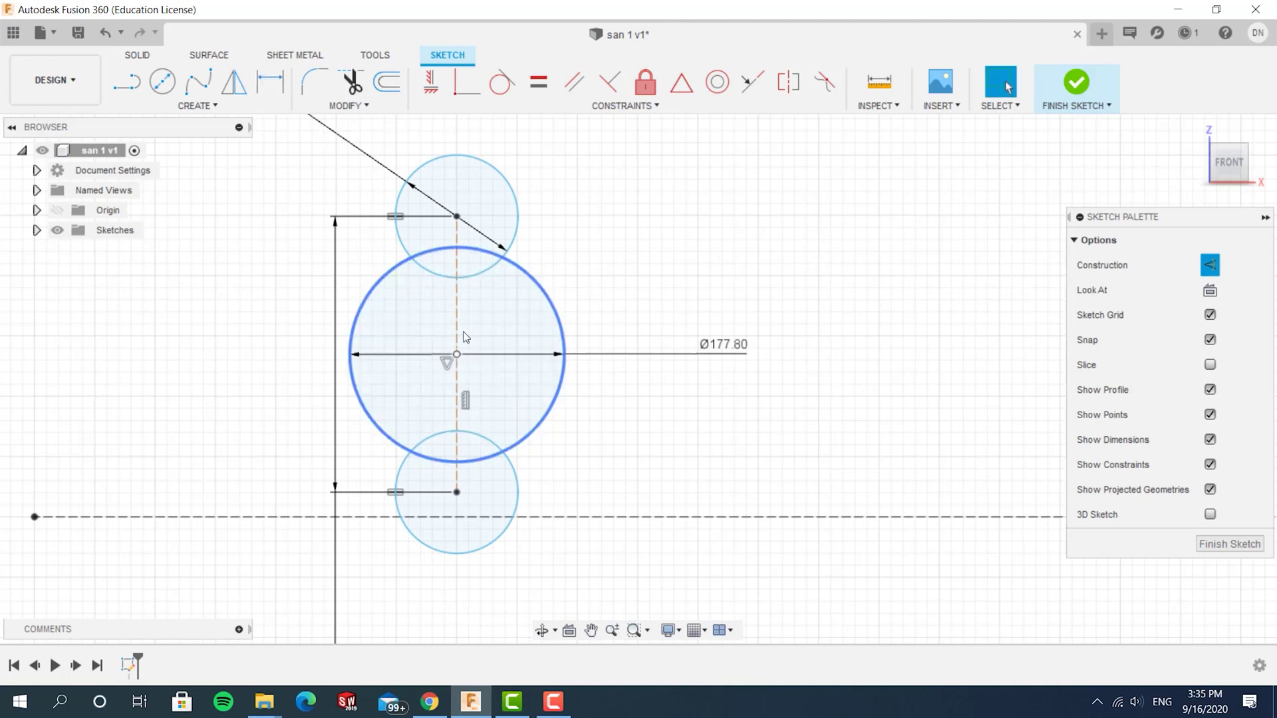
# Step: Raise the three circles and draw a construction centre rectangle about 360 mm tall from the middle circle's centre down to the horizontal line
pyautogui.moveTo(456, 353)
pyautogui.mouseDown()
pyautogui.moveTo(493, 296)
pyautogui.moveTo(481, 300)
pyautogui.mouseUp()
pyautogui.click(198, 105)
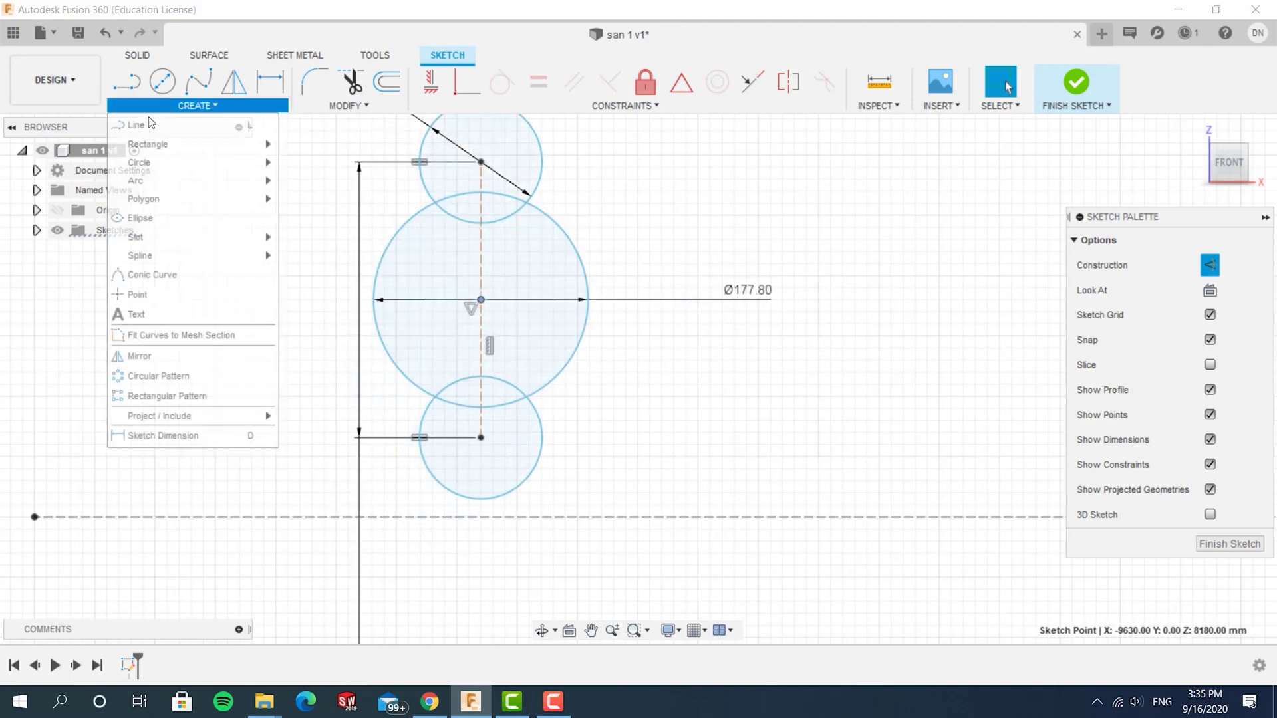
pyautogui.moveTo(146, 150)
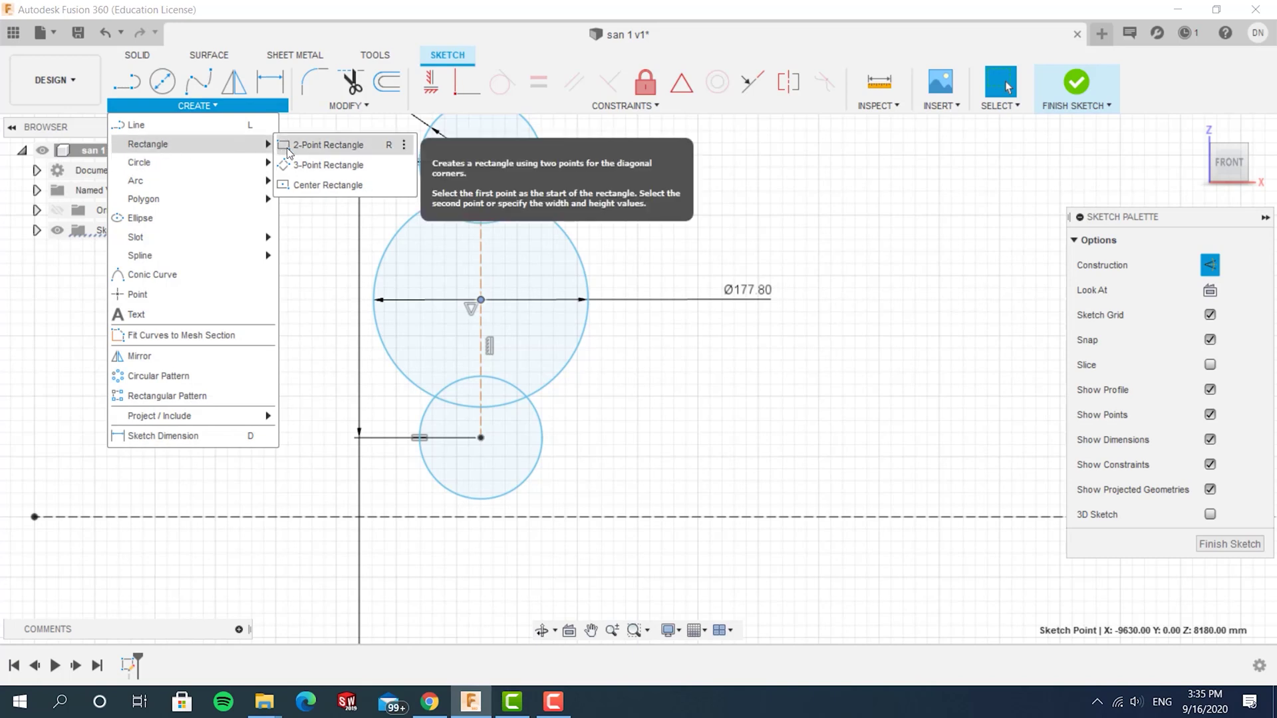
pyautogui.click(303, 184)
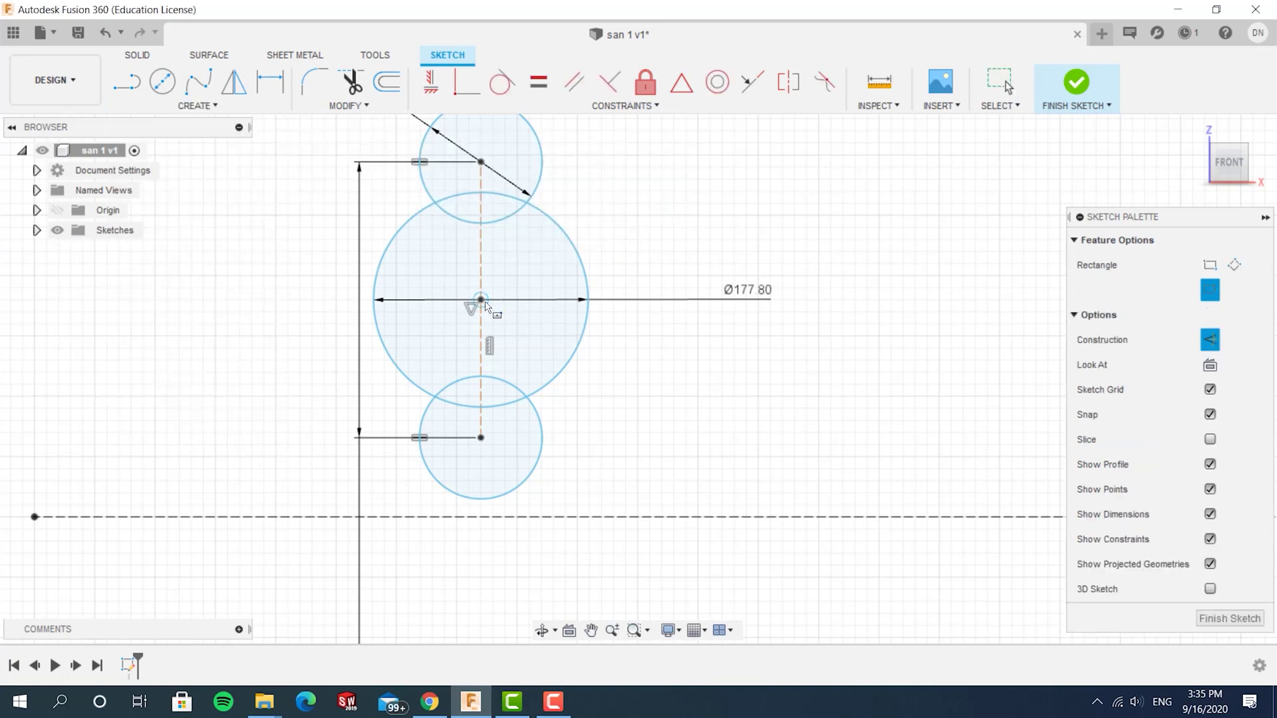
pyautogui.click(482, 299)
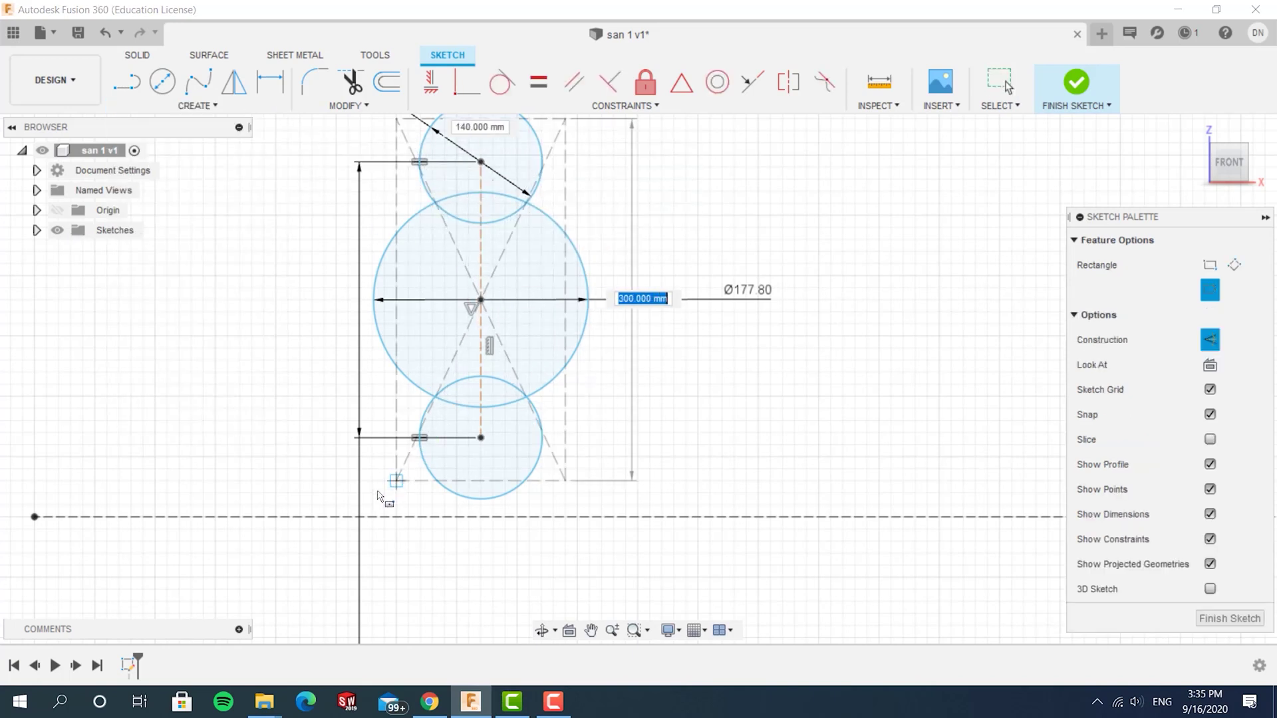
pyautogui.click(408, 517)
pyautogui.press('Escape')
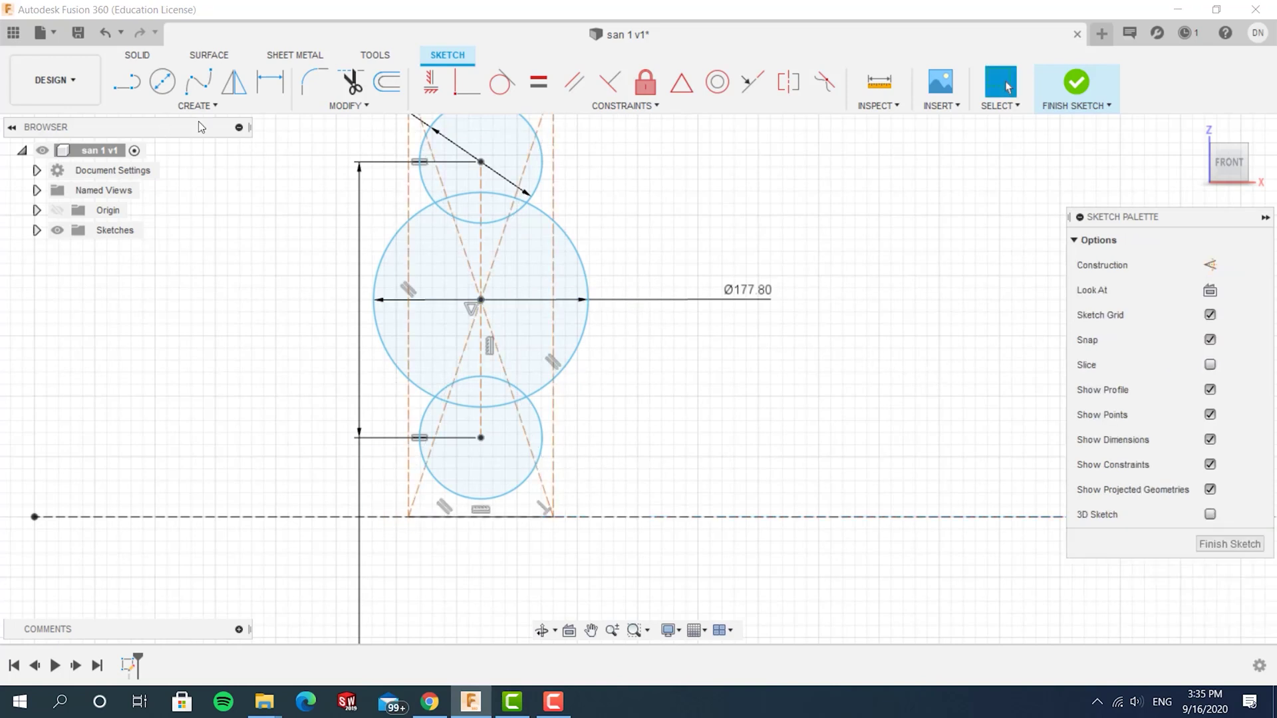
# Step: Convert the centre rectangle's outer edges from construction to normal lines, leaving its diagonals as construction
pyautogui.click(554, 191)
pyautogui.scroll(-3, 577, 193)
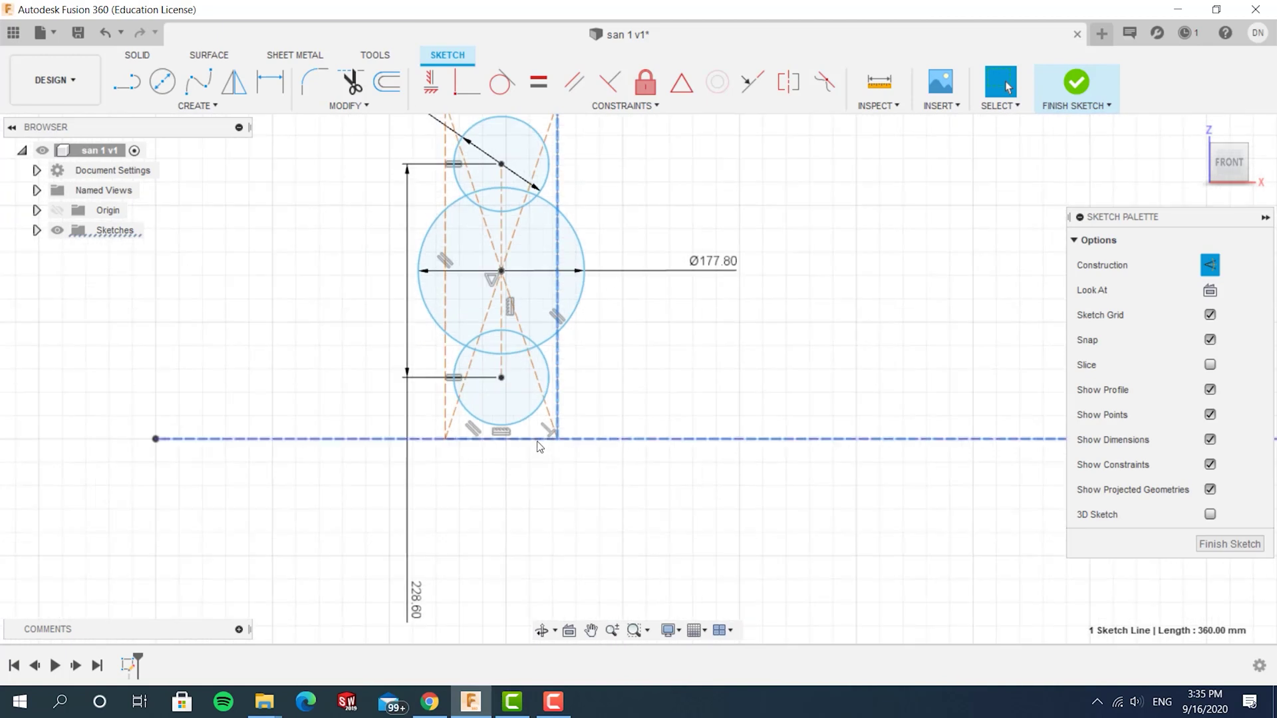
pyautogui.scroll(5, 541, 444)
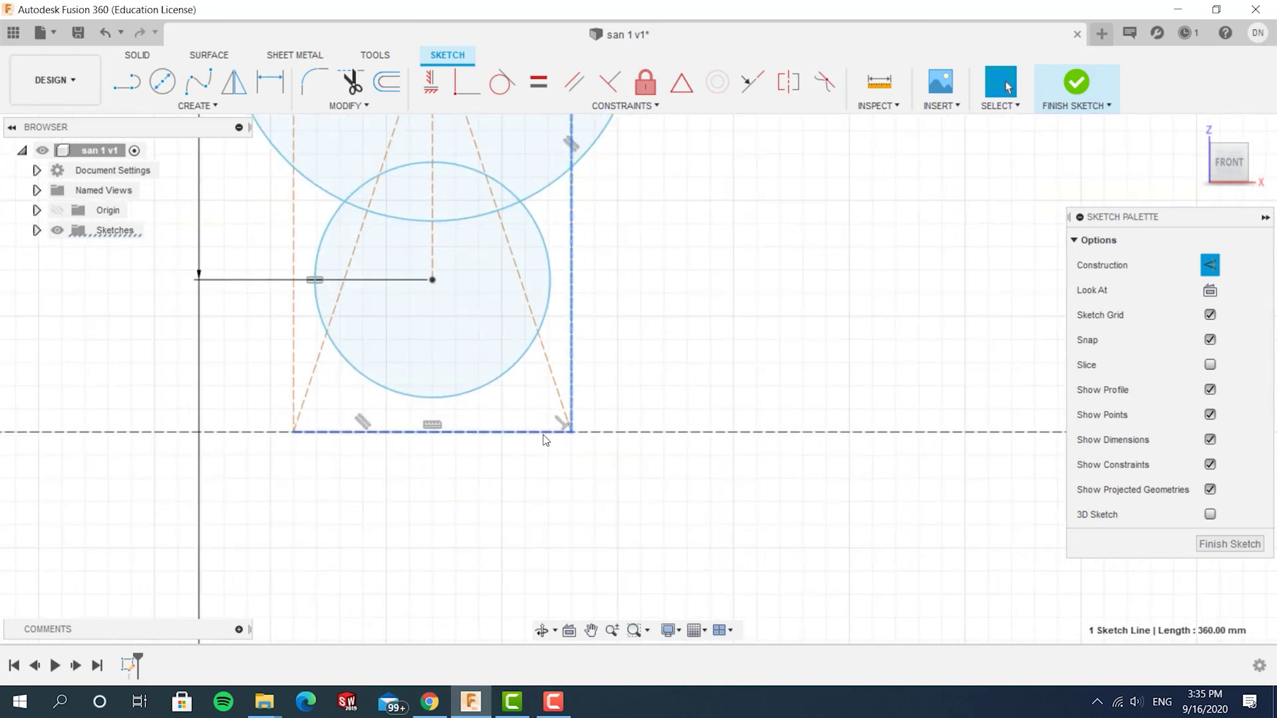
pyautogui.click(298, 352)
pyautogui.scroll(-3, 552, 296)
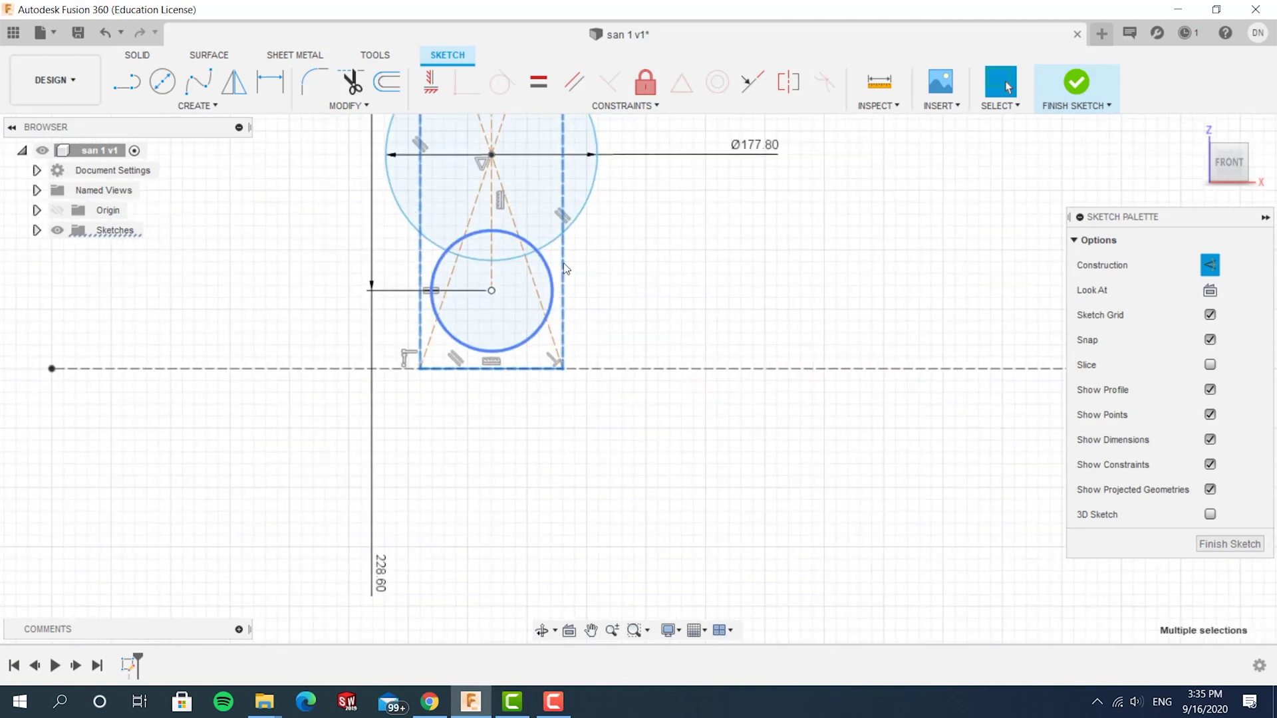
pyautogui.moveTo(569, 140); pyautogui.dragTo(590, 247, button='middle')
pyautogui.scroll(-1, 590, 248)
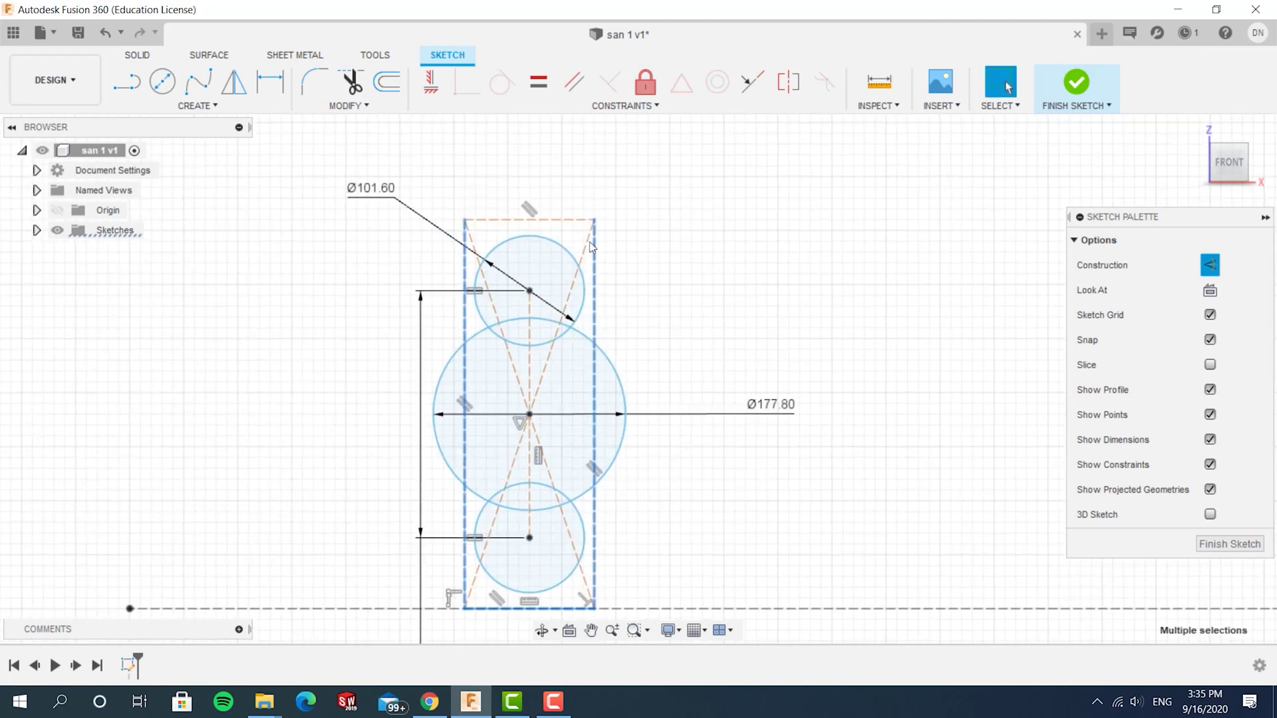
pyautogui.click(1209, 271)
pyautogui.click(665, 333)
# Step: Narrow the rectangle by moving its right edge inward until it meets the small circles' edges
pyautogui.scroll(1, 688, 429)
pyautogui.moveTo(641, 450); pyautogui.dragTo(665, 345, button='middle')
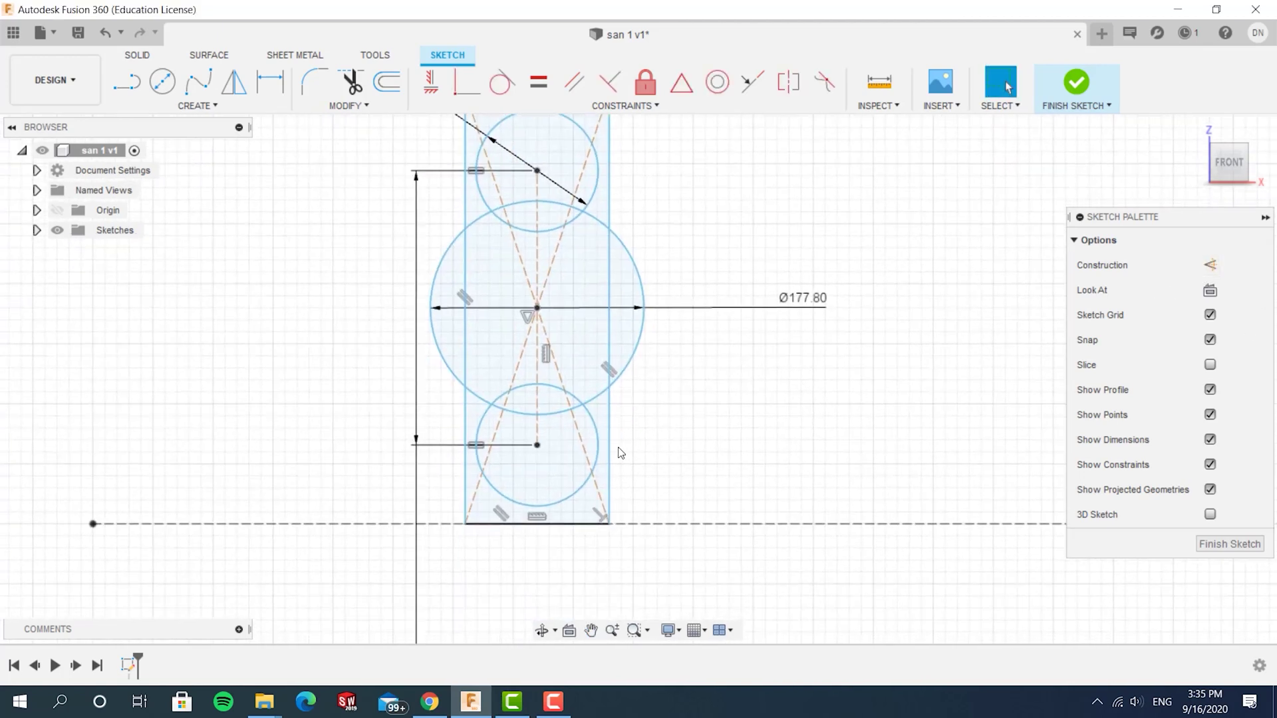
pyautogui.moveTo(623, 432); pyautogui.dragTo(621, 458, button='middle')
pyautogui.click(598, 469)
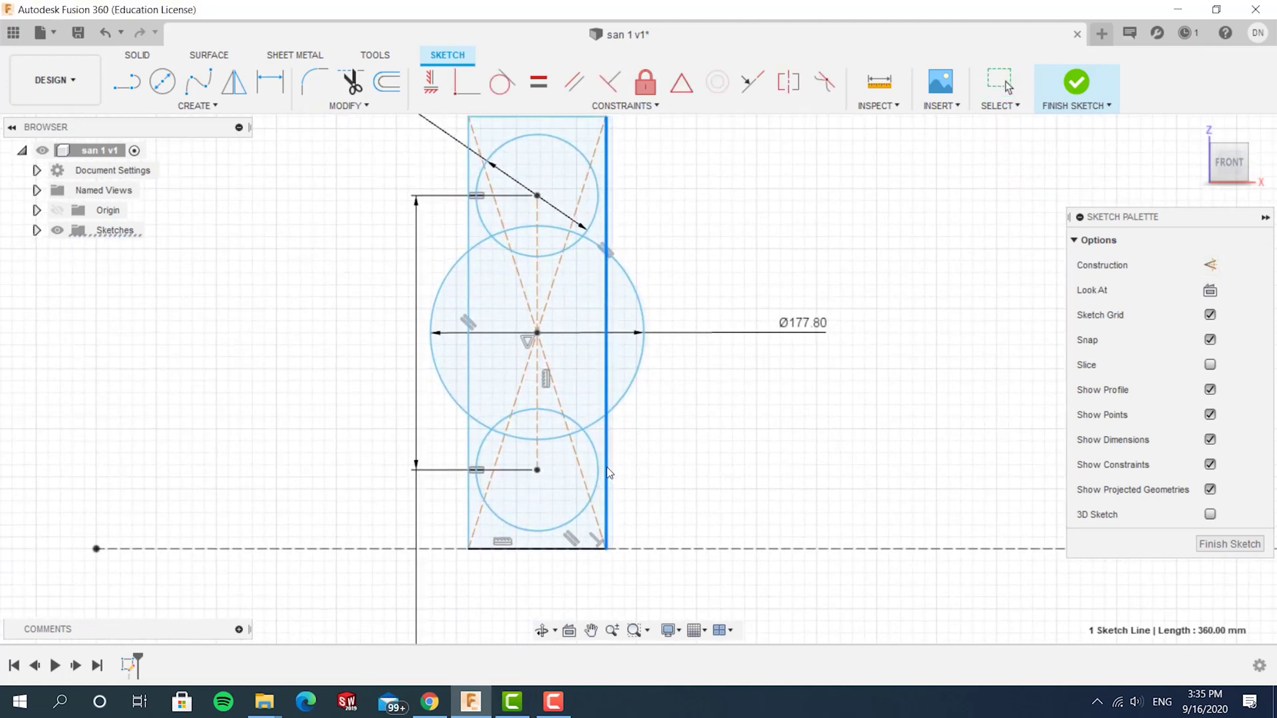
pyautogui.moveTo(594, 469); pyautogui.dragTo(589, 469)
# Step: Try dimensioning the height of the rectangle beside its right edge and delete that dimension
pyautogui.click(270, 81)
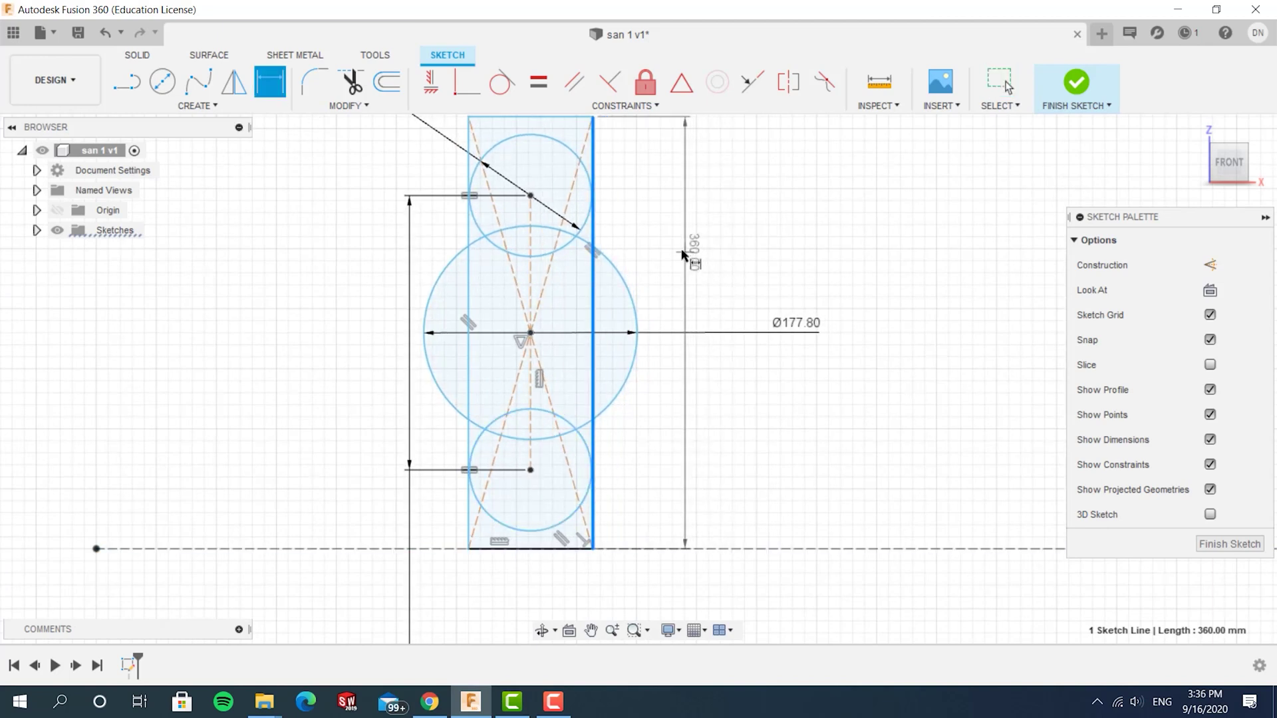
pyautogui.click(737, 253)
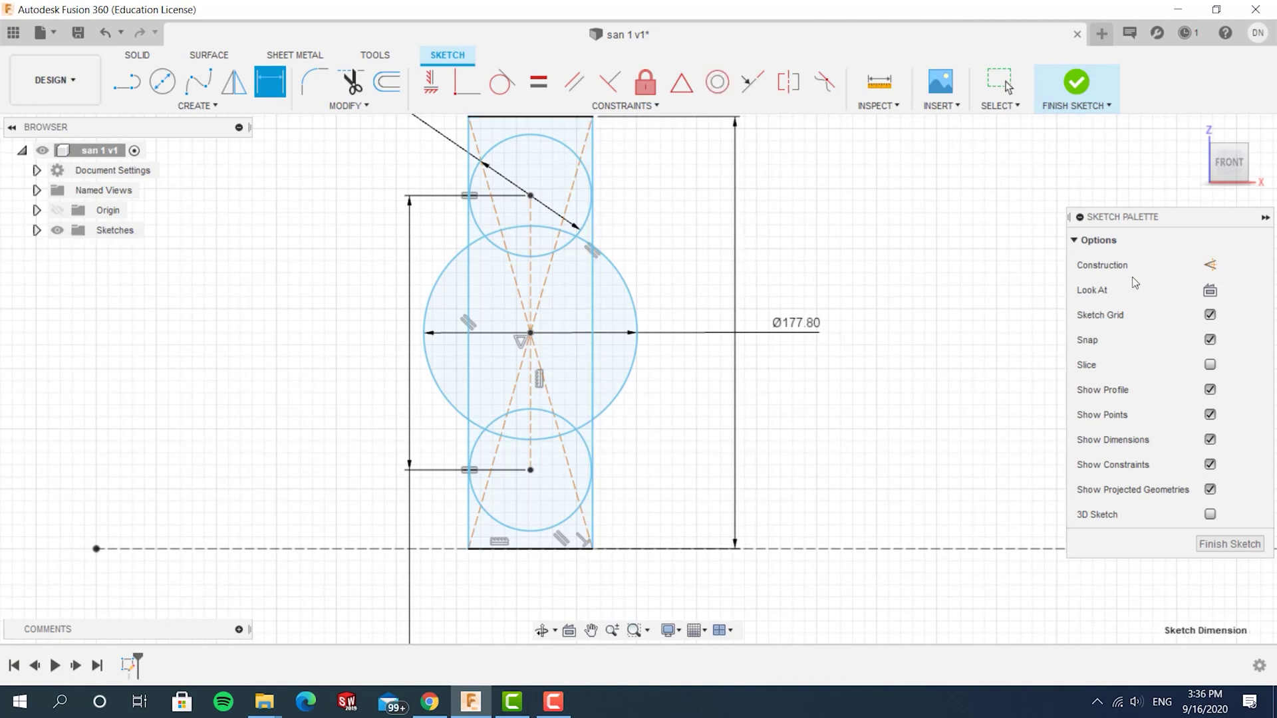
pyautogui.press('Return')
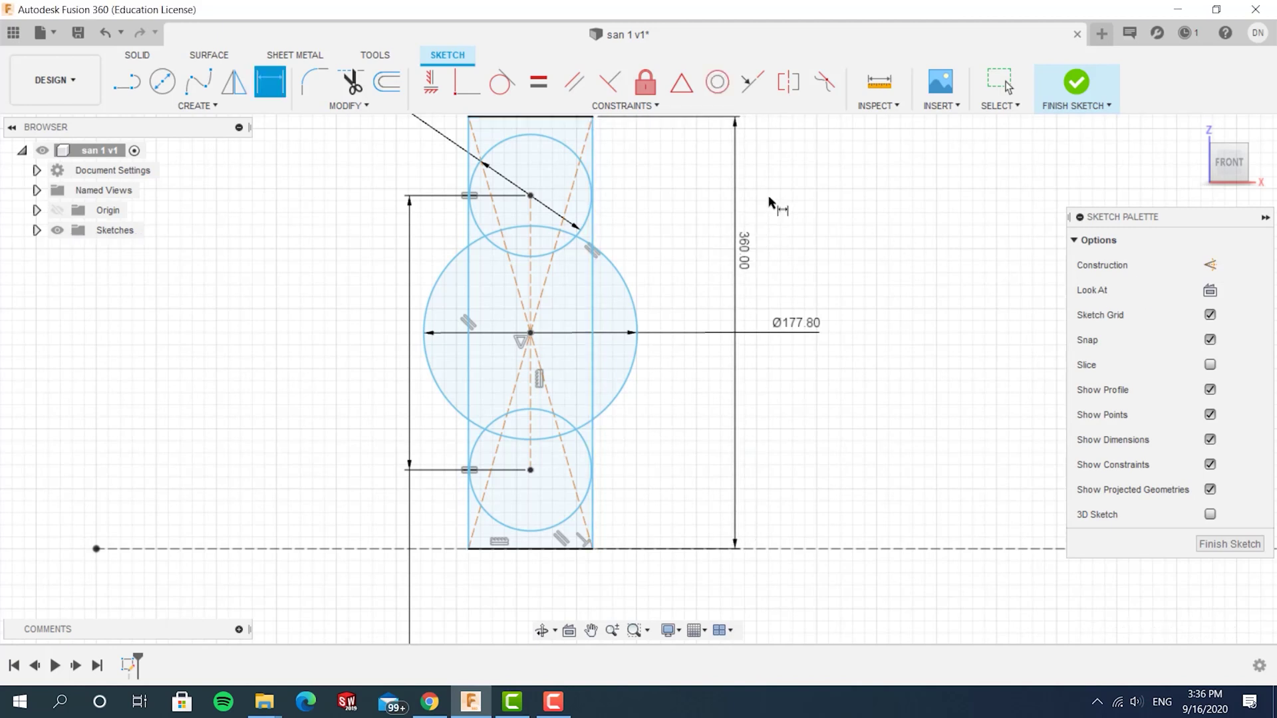
pyautogui.rightClick(747, 238)
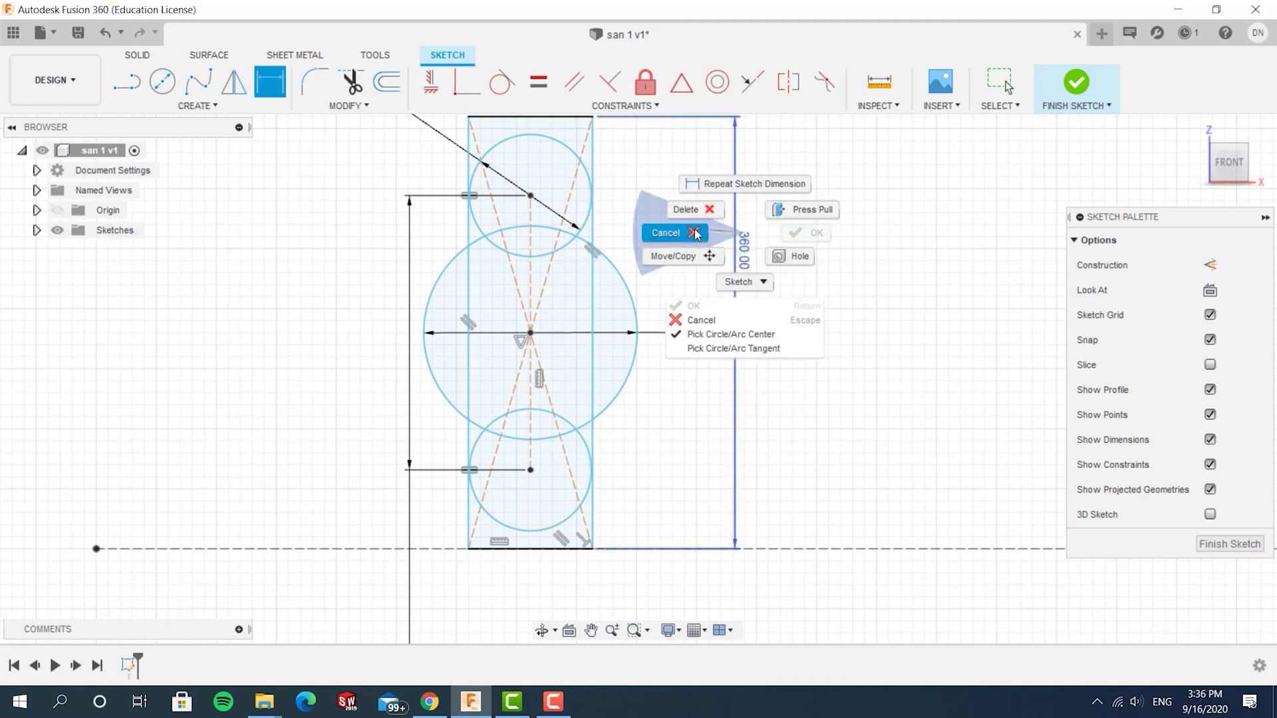
pyautogui.click(695, 231)
pyautogui.rightClick(744, 245)
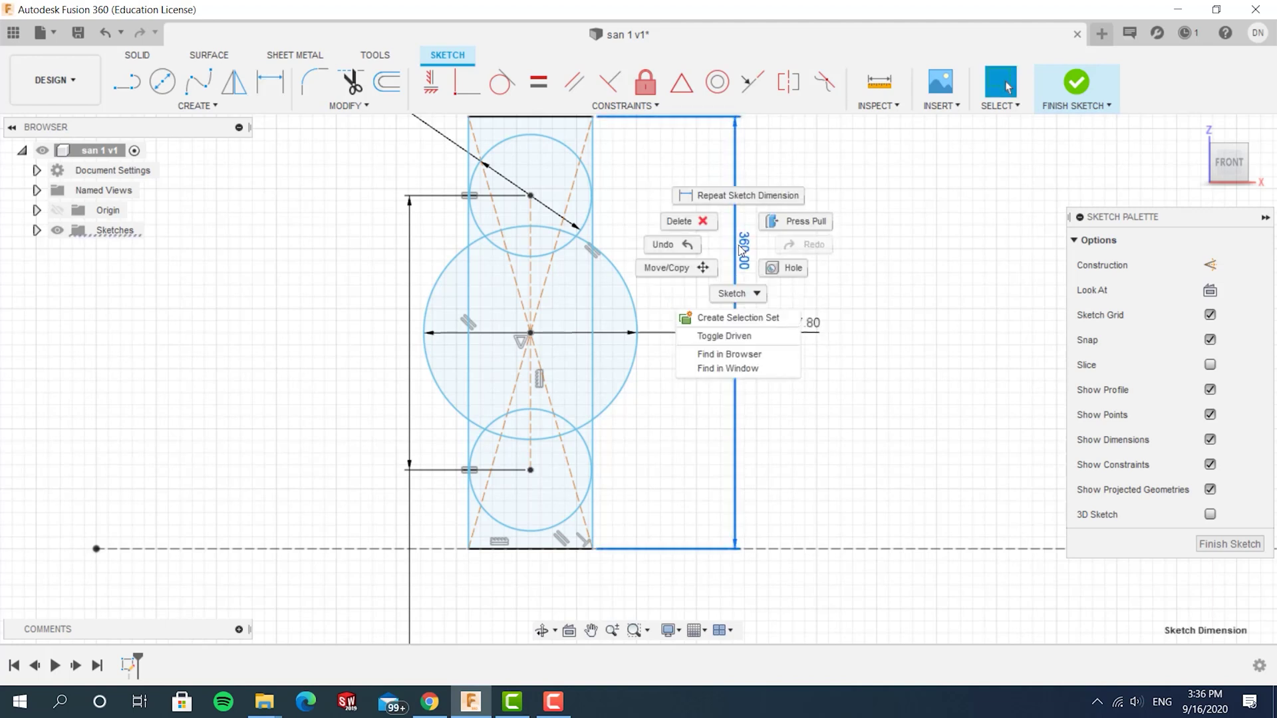
pyautogui.click(690, 227)
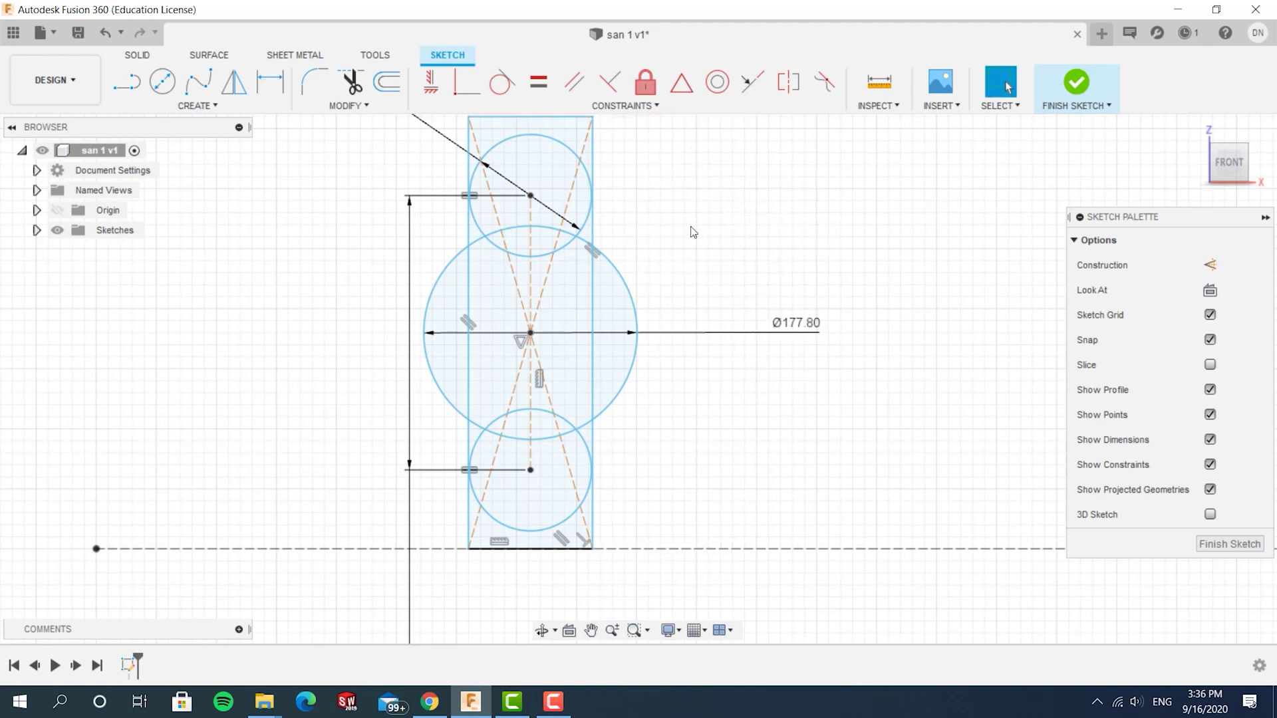
# Step: Dimension the rectangle's bottom edge and set its width to 3 in
pyautogui.click(271, 96)
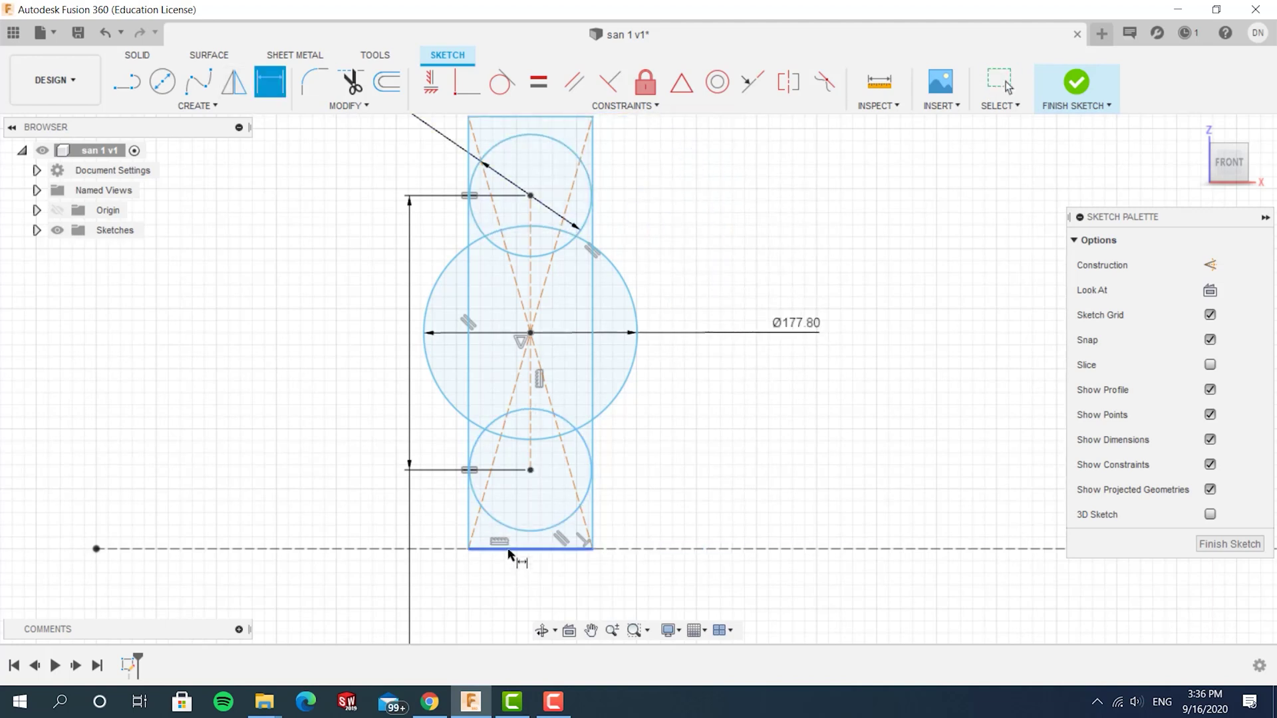
pyautogui.click(510, 550)
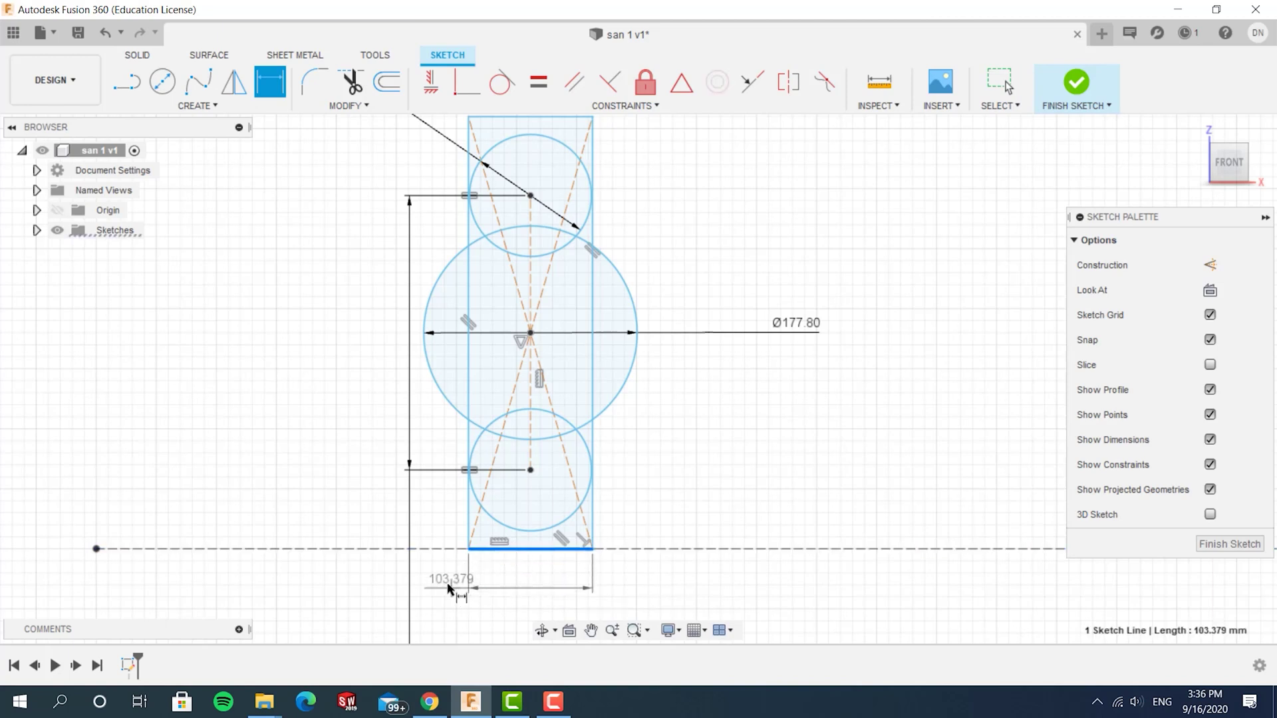
pyautogui.click(454, 580)
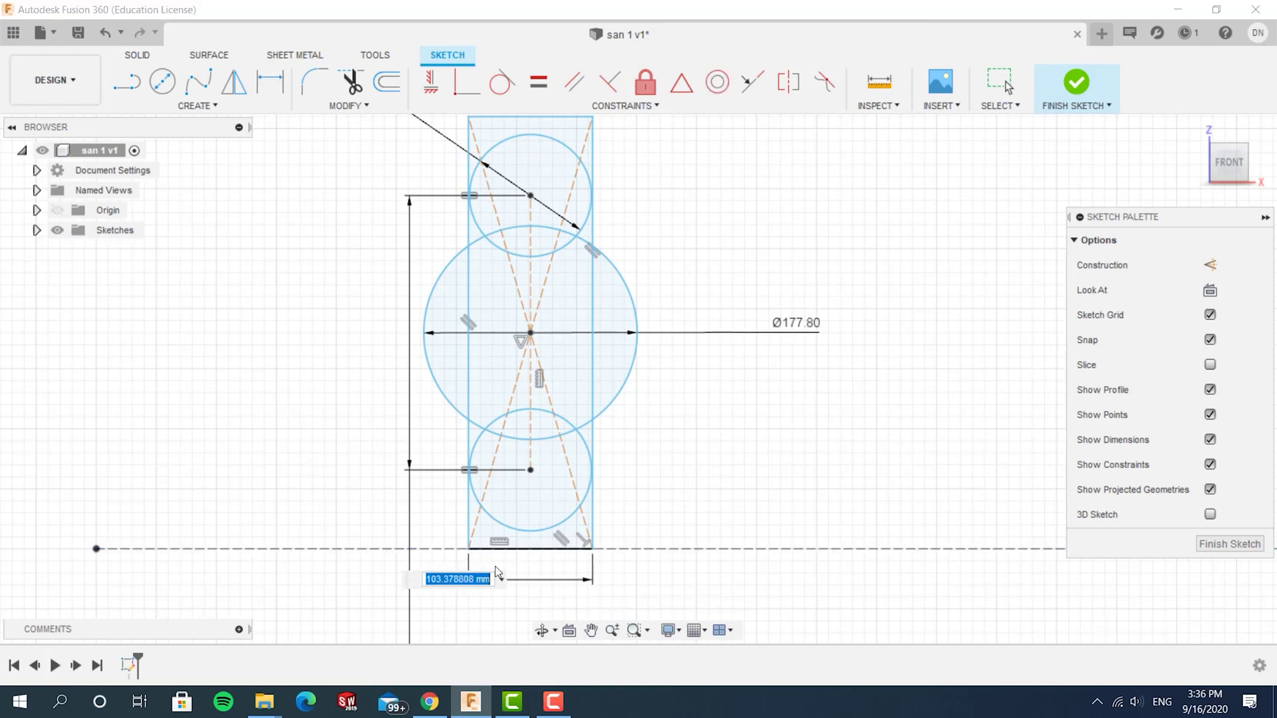
pyautogui.write('3 in')
pyautogui.press('Return')
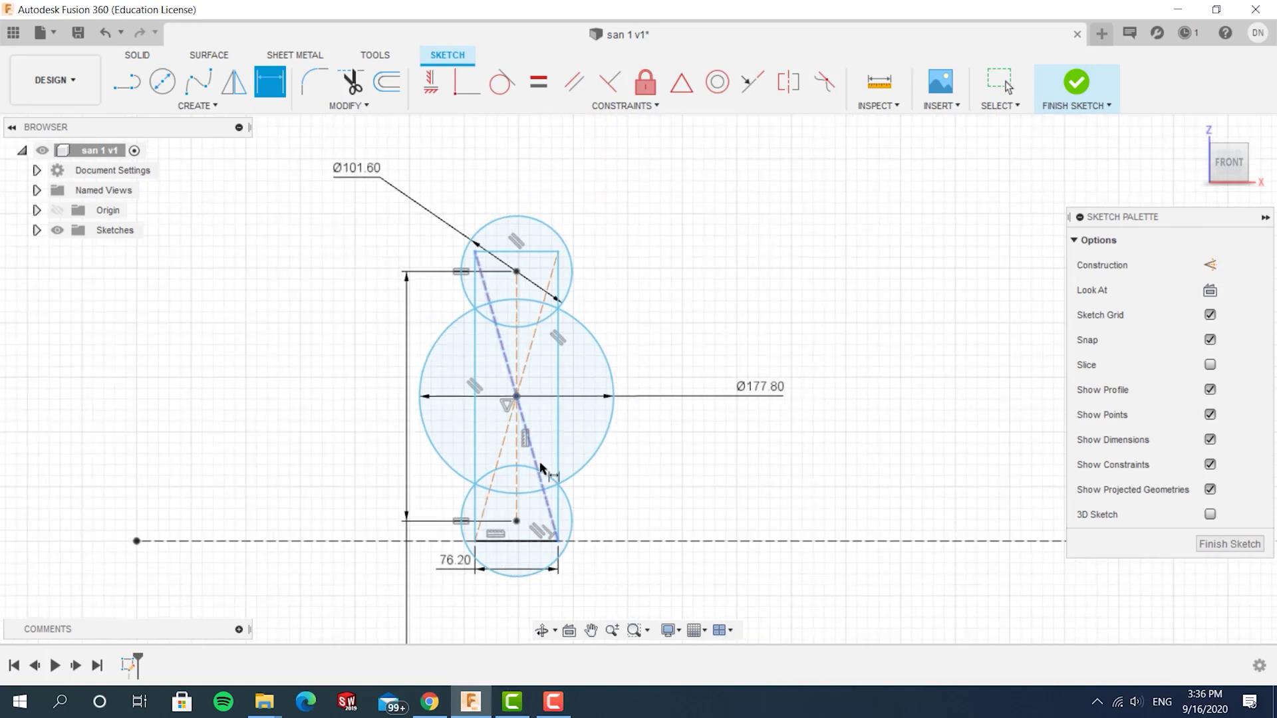
# Step: Dimension the distance from the top circle's centre to the rectangle's top edge and set it to 3 in
pyautogui.scroll(1, 541, 466)
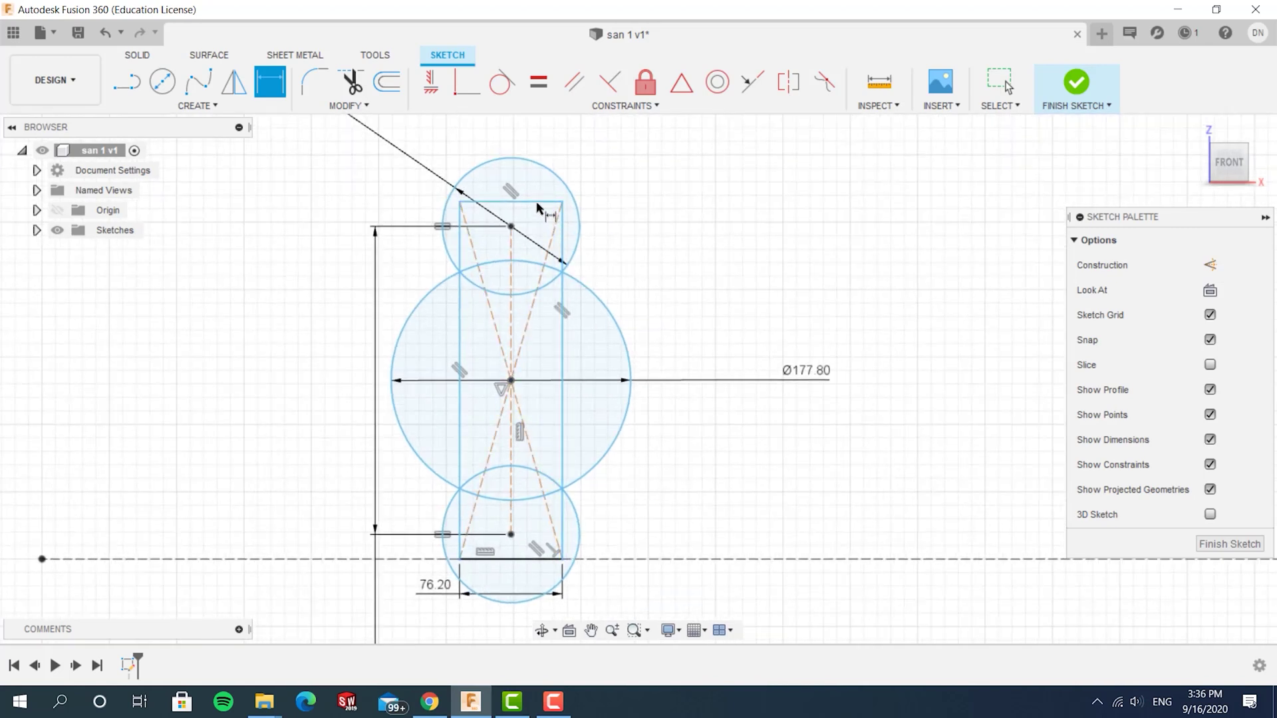
pyautogui.click(511, 227)
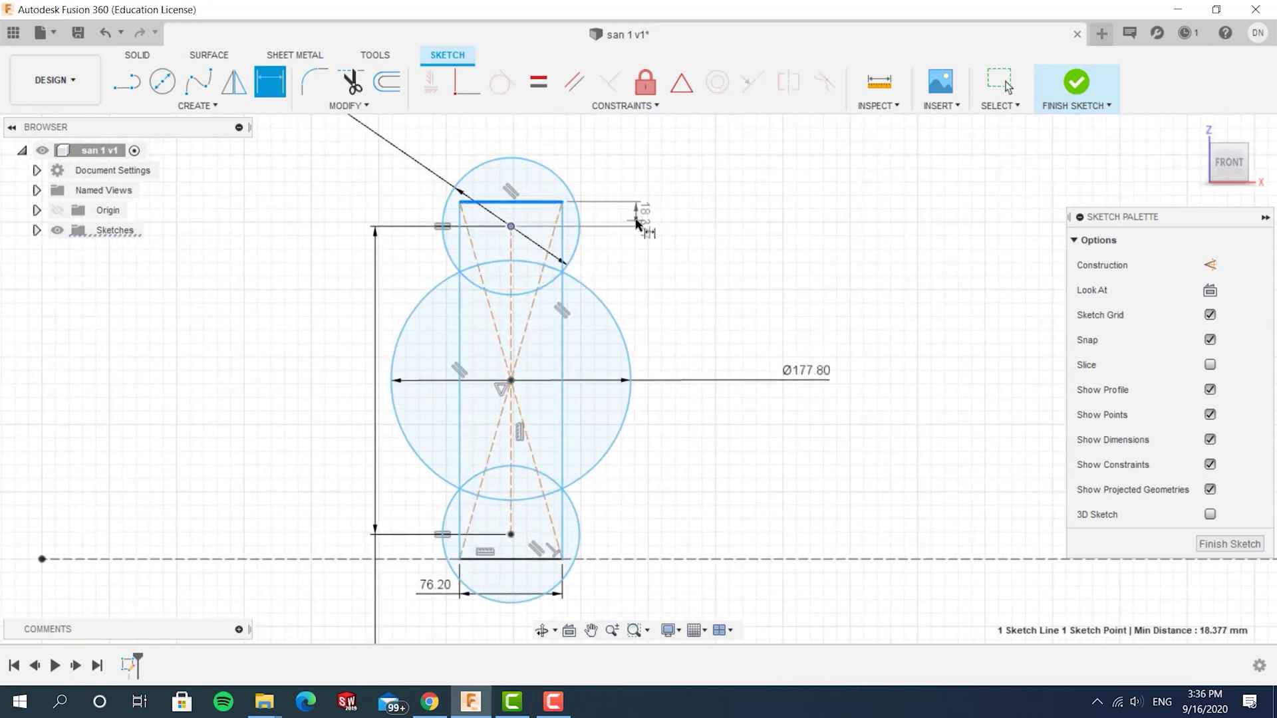
pyautogui.click(636, 225)
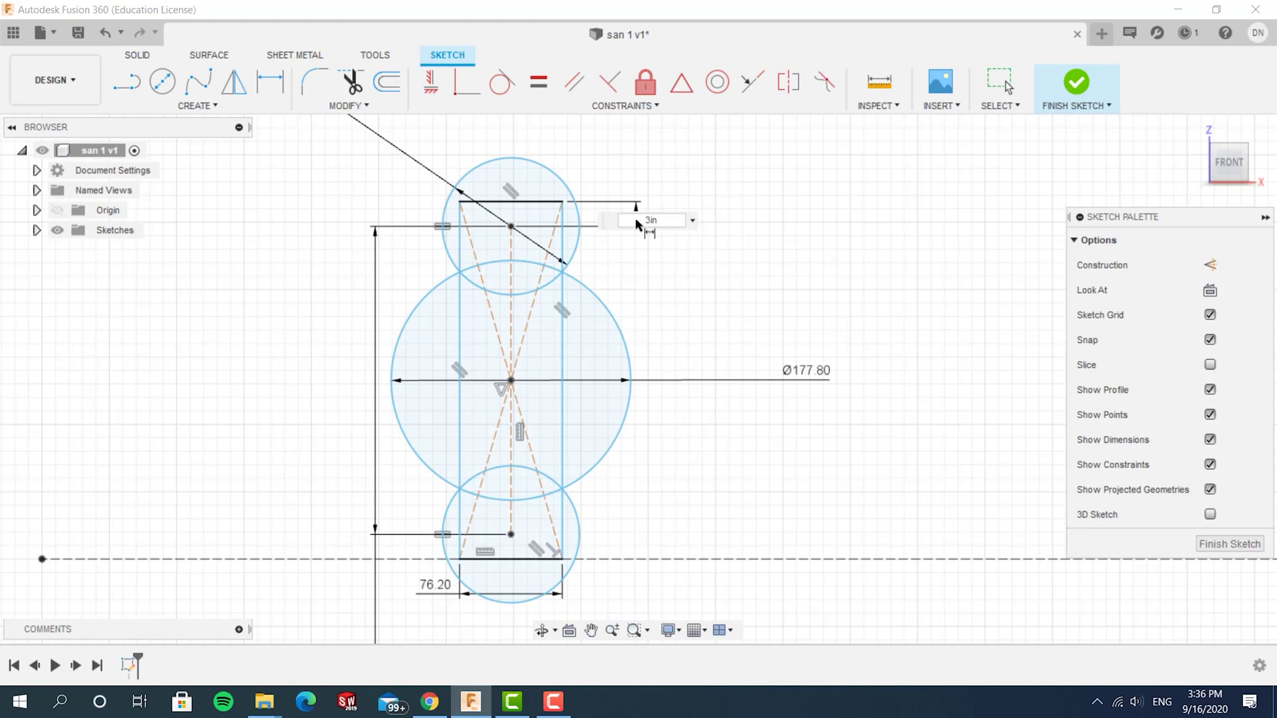
pyautogui.press('Return')
# Step: Draw horizontal lines across the rectangle's full width near its bottom and top edges
pyautogui.click(141, 82)
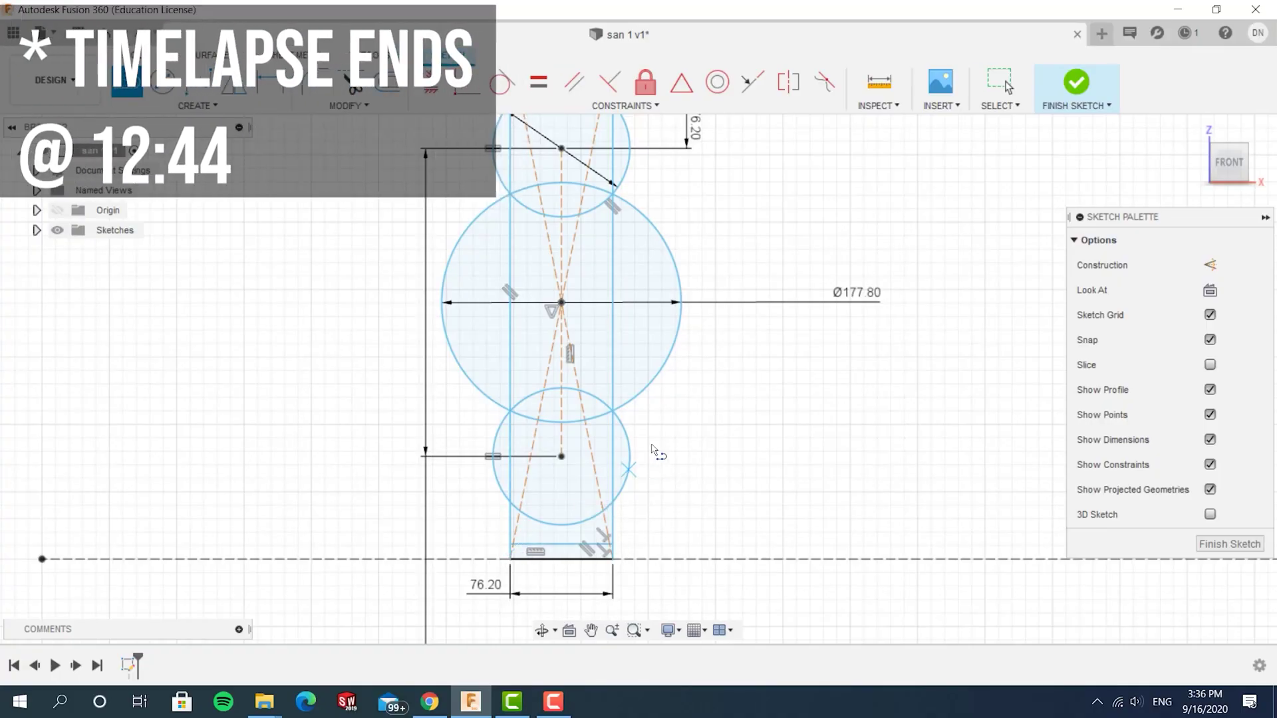
pyautogui.click(544, 208)
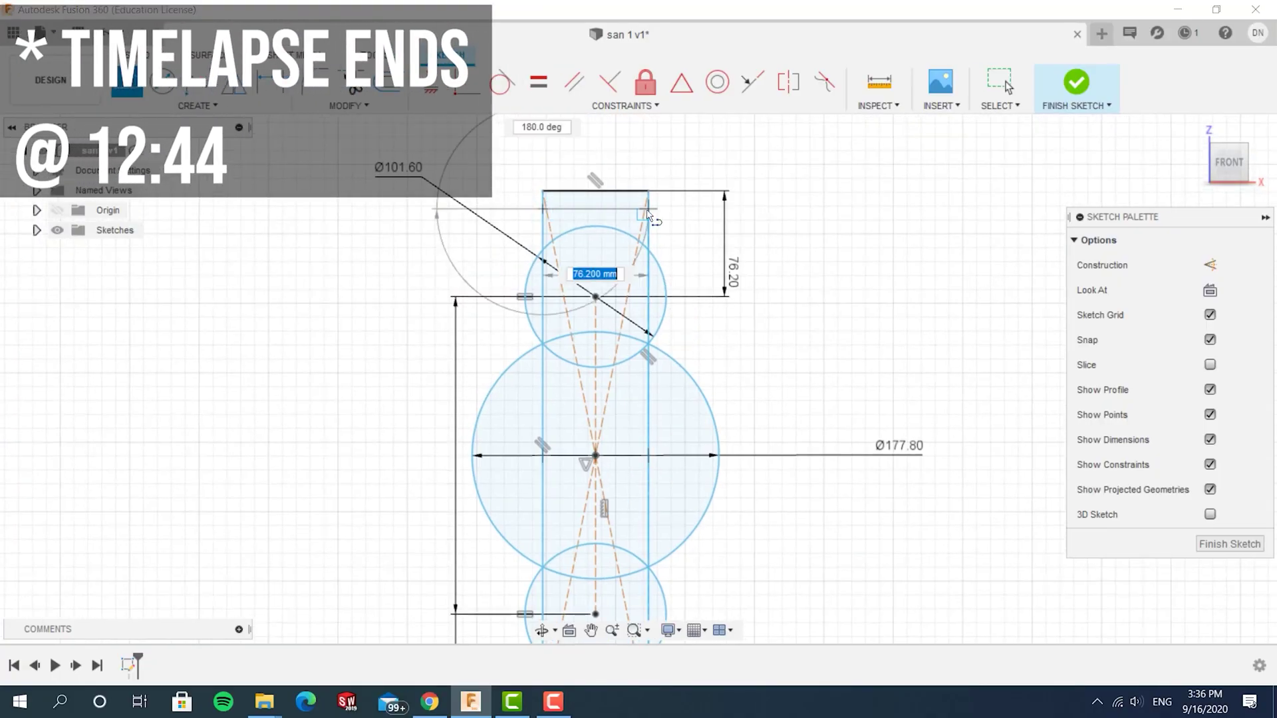
pyautogui.click(647, 209)
# Step: Set the distance between the upper horizontal line and the rectangle's top edge to 8 mm
pyautogui.click(270, 82)
pyautogui.click(596, 209)
pyautogui.click(585, 191)
pyautogui.click(512, 199)
pyautogui.write('6')
pyautogui.press('Return')
pyautogui.scroll(1, 764, 372)
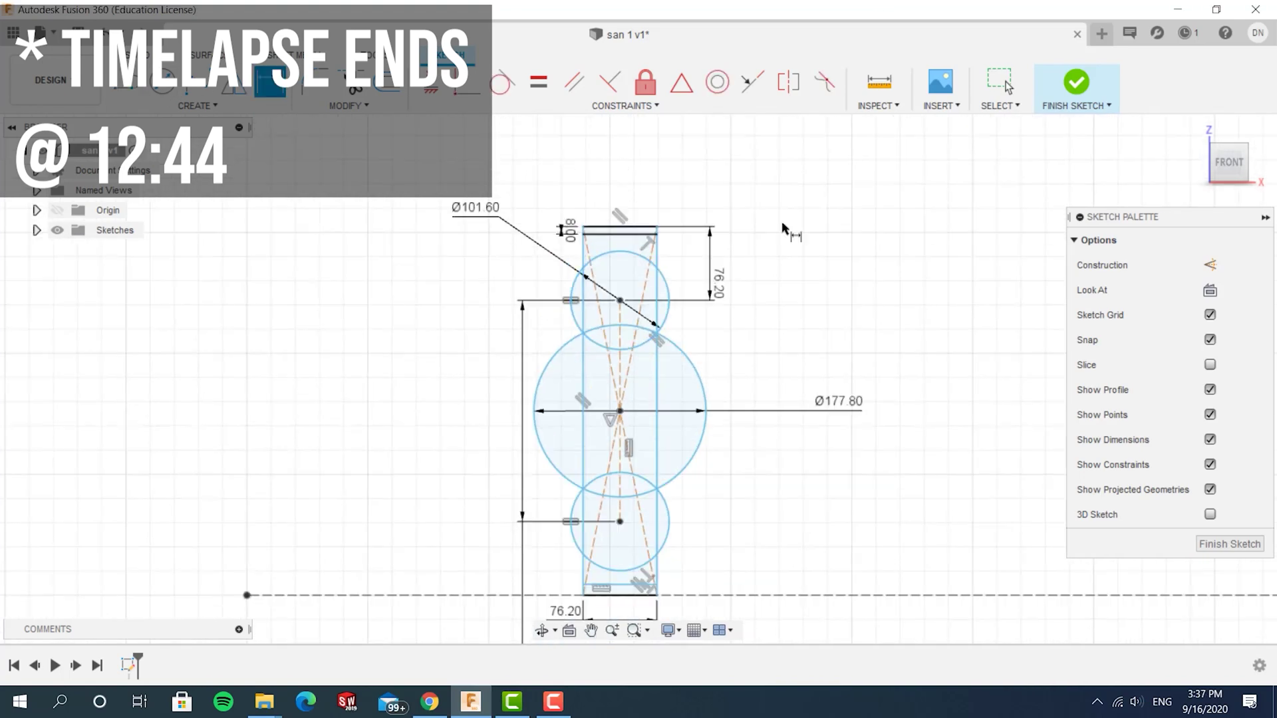
# Step: Set the distance between the lower horizontal line and the rectangle's bottom edge to 8 mm
pyautogui.scroll(2, 585, 539)
pyautogui.click(635, 548)
pyautogui.click(632, 563)
pyautogui.click(580, 556)
pyautogui.write('8')
pyautogui.press('Return')
# Step: Draw a vertical centre point slot at the top circle's centre, about 30 mm between its arc centres
pyautogui.scroll(1, 735, 425)
pyautogui.scroll(1, 670, 177)
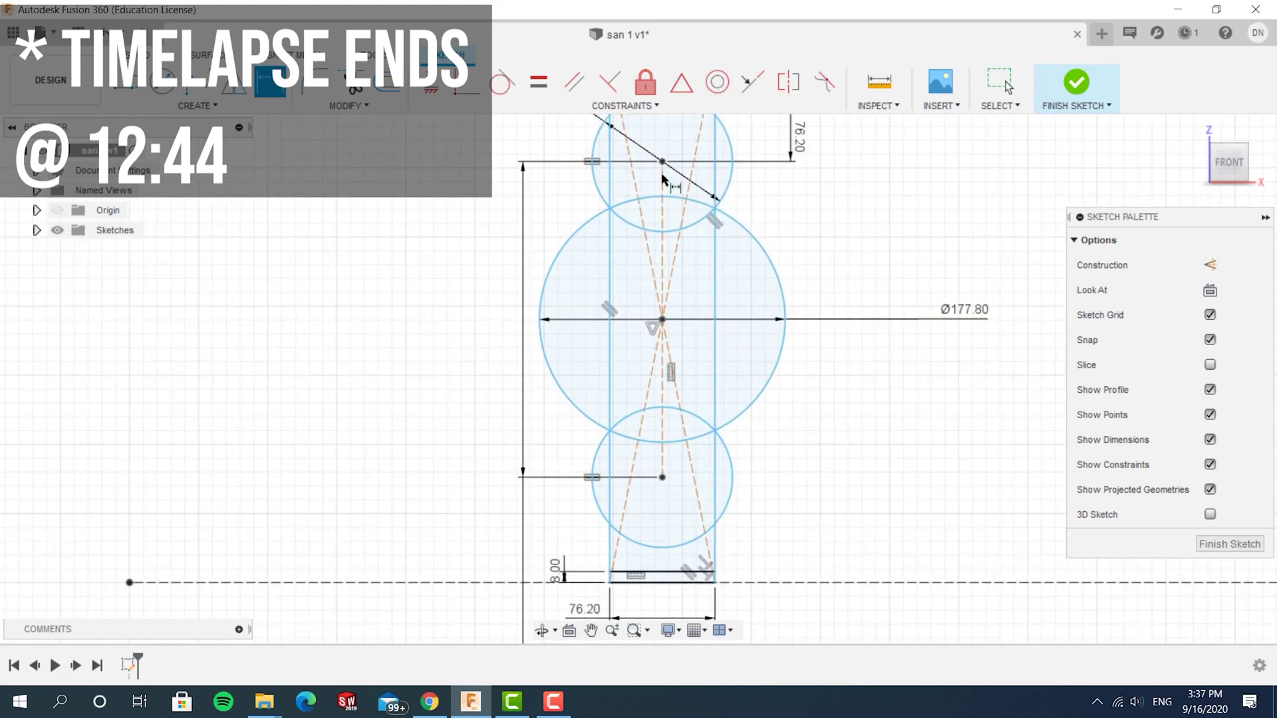
pyautogui.click(198, 106)
pyautogui.moveTo(271, 246)
pyautogui.click(326, 278)
pyautogui.click(642, 149)
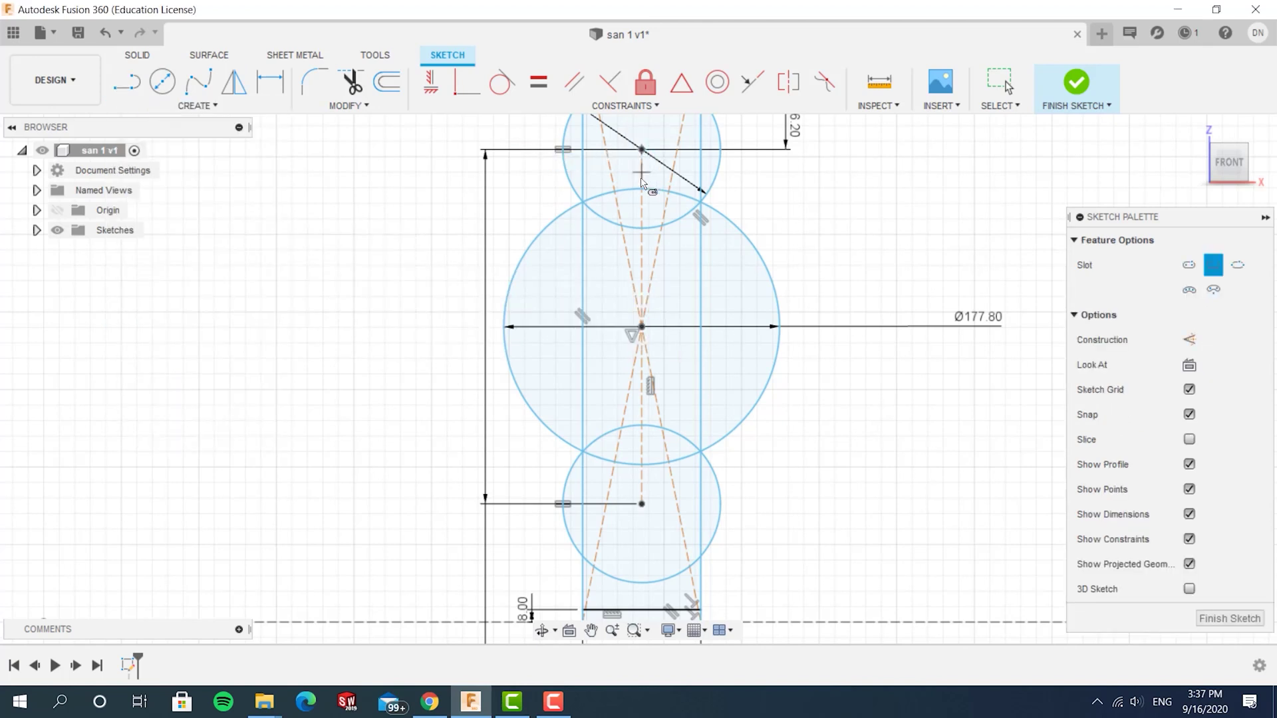
pyautogui.click(642, 172)
pyautogui.click(634, 175)
# Step: Draw a second vertical centre point slot at the bottom circle's centre, about 11 mm wide
pyautogui.click(641, 504)
pyautogui.click(642, 481)
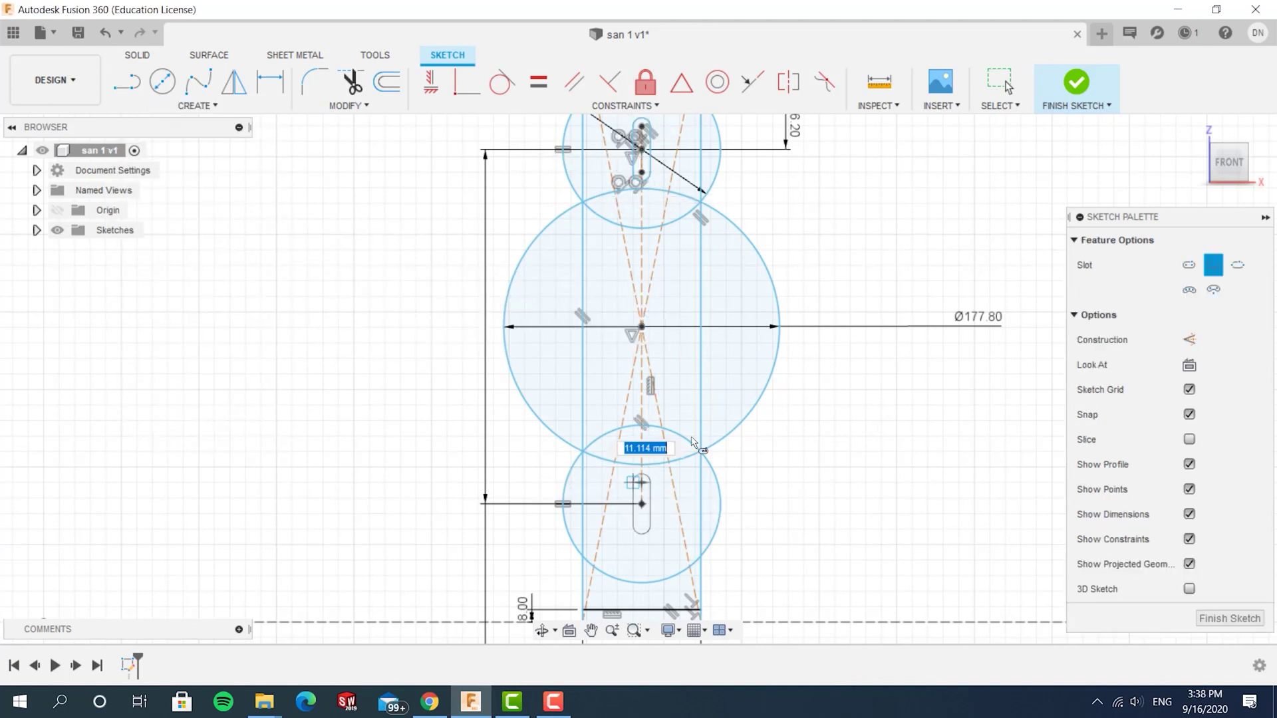
pyautogui.click(650, 480)
pyautogui.press('Escape')
# Step: Dimension the end radius of the top circle's slot and set it to 6.35 mm
pyautogui.scroll(5, 732, 186)
pyautogui.moveTo(731, 187); pyautogui.dragTo(764, 424, button='middle')
pyautogui.click(269, 82)
pyautogui.click(500, 241)
pyautogui.click(241, 264)
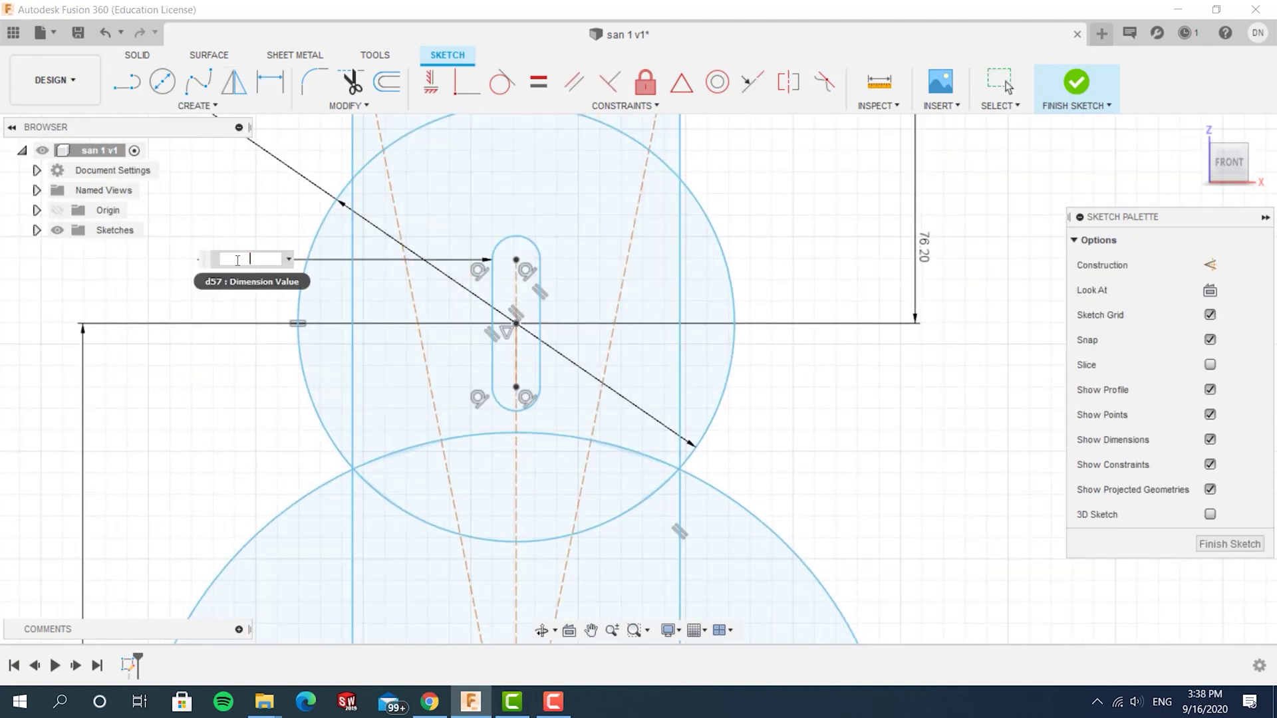
pyautogui.press('Return')
# Step: Dimension the straight side of the top slot as 1 in and change that length to 20 mm
pyautogui.click(543, 287)
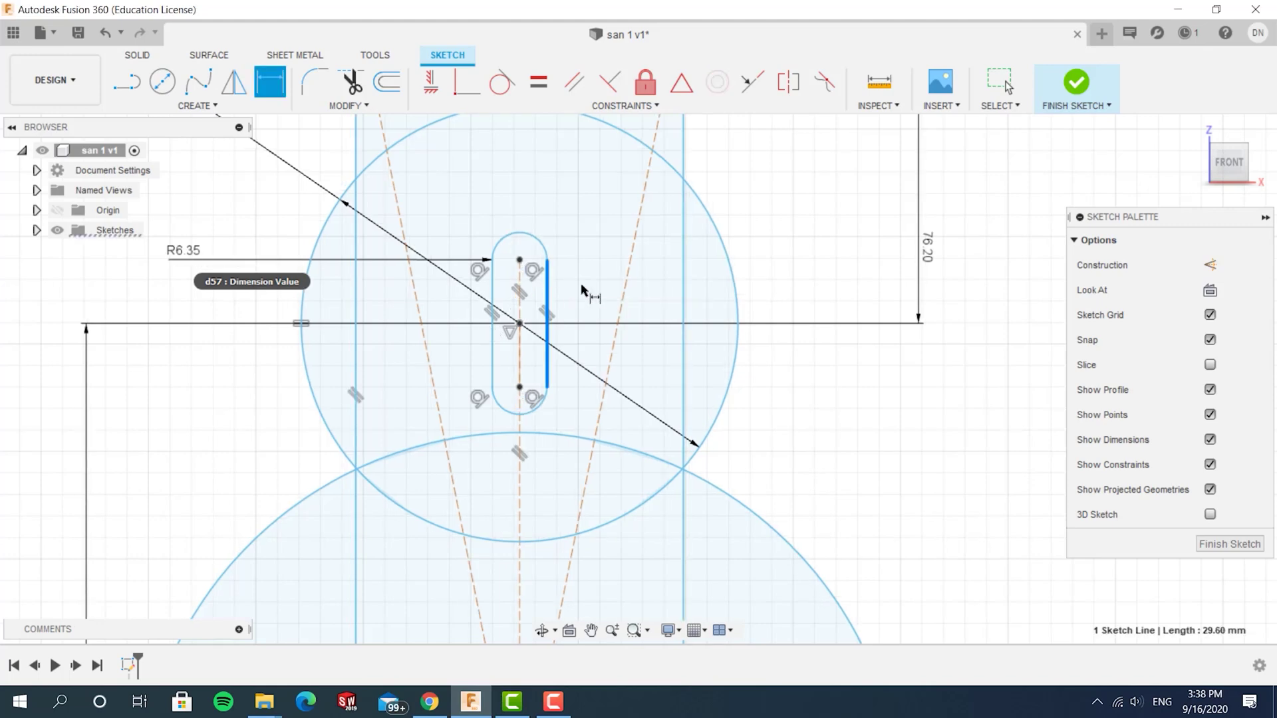
pyautogui.click(810, 416)
pyautogui.scroll(-3, 811, 417)
pyautogui.moveTo(811, 426)
pyautogui.mouseDown(button='middle')
pyautogui.moveTo(789, 376)
pyautogui.moveTo(789, 432)
pyautogui.mouseUp(button='middle')
pyautogui.write('1in')
pyautogui.press('Return')
pyautogui.doubleClick(757, 348)
pyautogui.write('20')
pyautogui.press('Return')
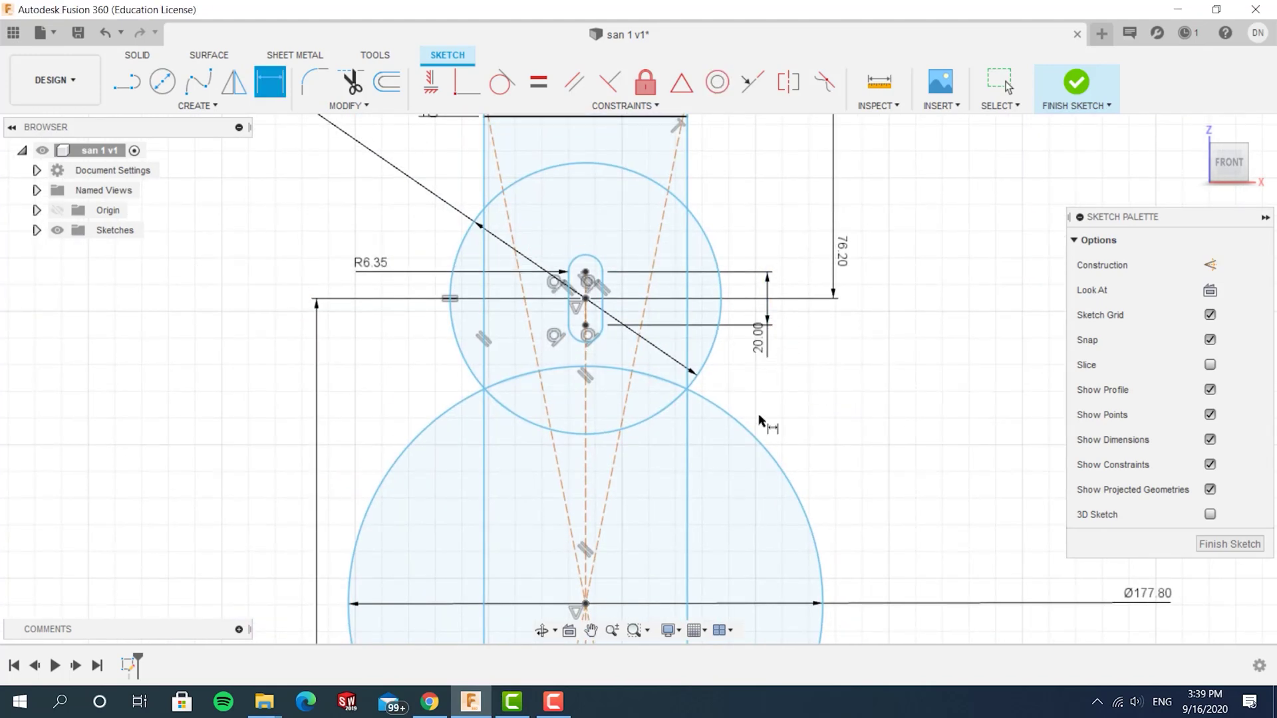
# Step: Dimension the bottom slot's straight side and link it to the top slot's 20 mm length dimension
pyautogui.moveTo(765, 585); pyautogui.dragTo(831, 133, button='middle')
pyautogui.click(661, 429)
pyautogui.click(881, 442)
pyautogui.scroll(-3, 897, 442)
pyautogui.press('Return')
pyautogui.click(797, 219)
pyautogui.press('Return')
# Step: Dimension the bottom slot's end radius and link it to the top slot's R6.35 dimension
pyautogui.click(639, 481)
pyautogui.click(764, 525)
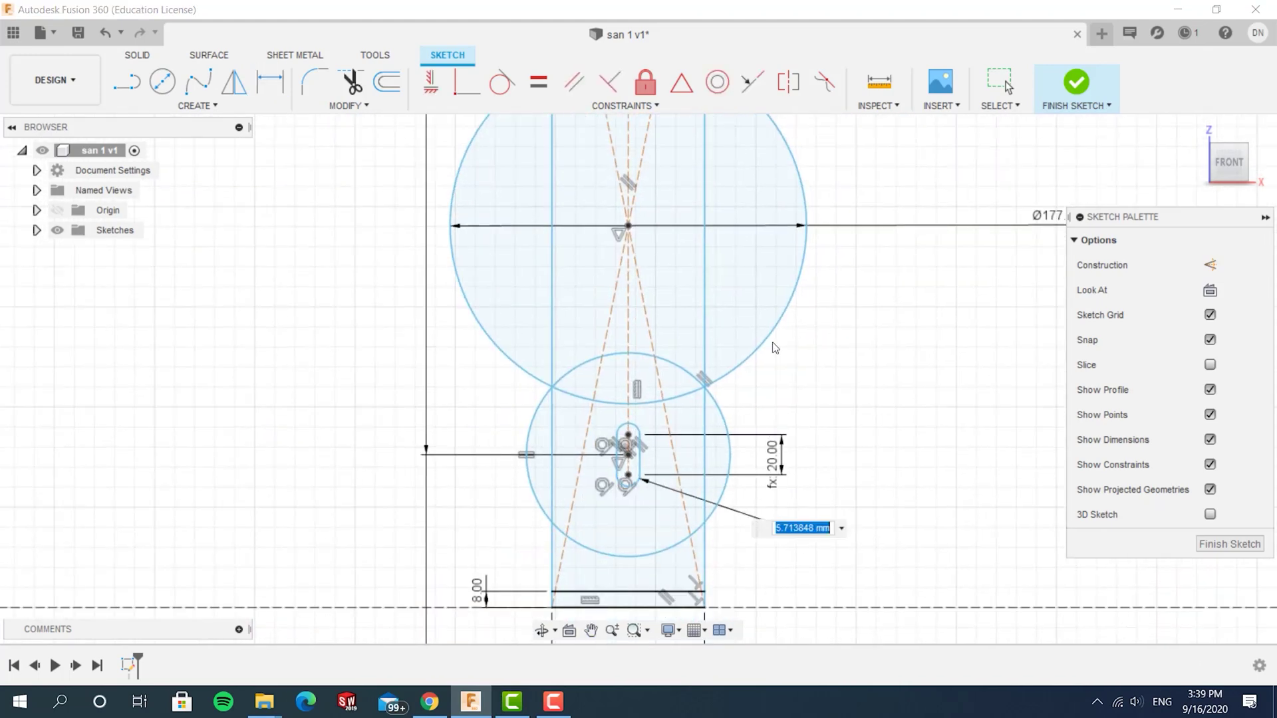
pyautogui.click(847, 219)
pyautogui.press('Return')
# Step: Draw construction circles on both arc centres of the bottom slot and make them equal to the bottom circle
pyautogui.scroll(5, 771, 459)
pyautogui.scroll(-2, 552, 316)
pyautogui.press('c')
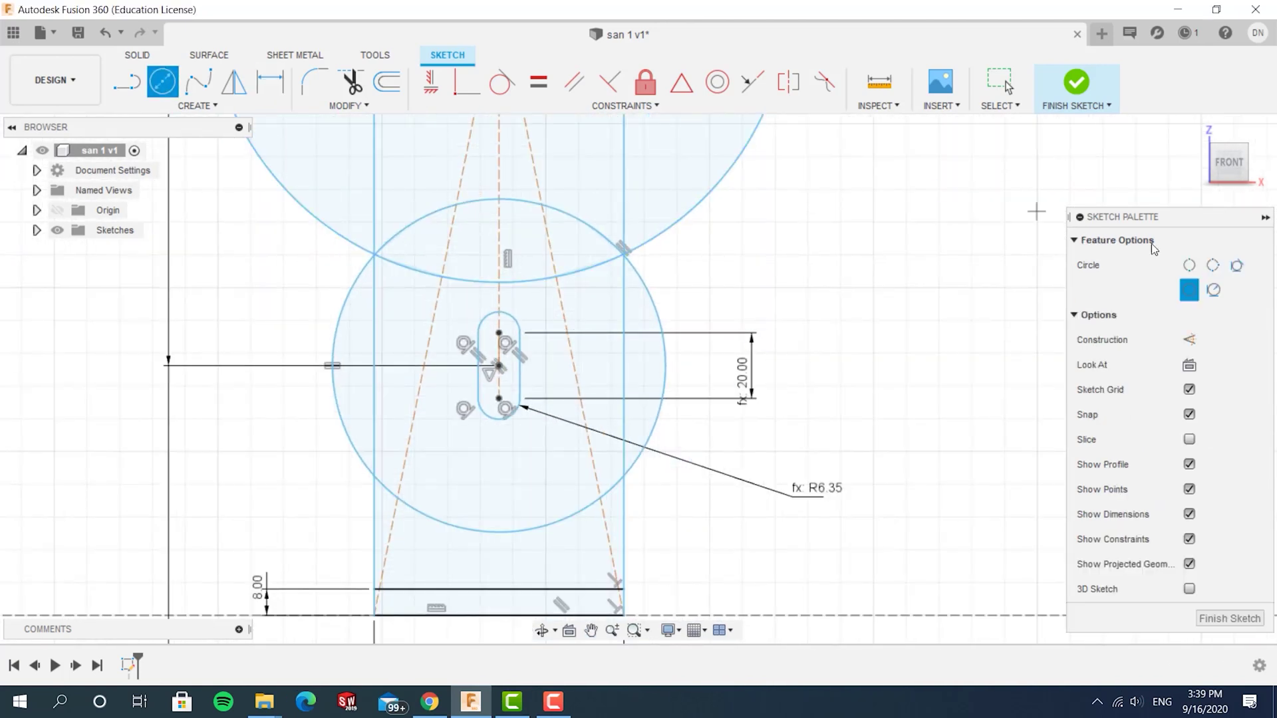
pyautogui.click(499, 398)
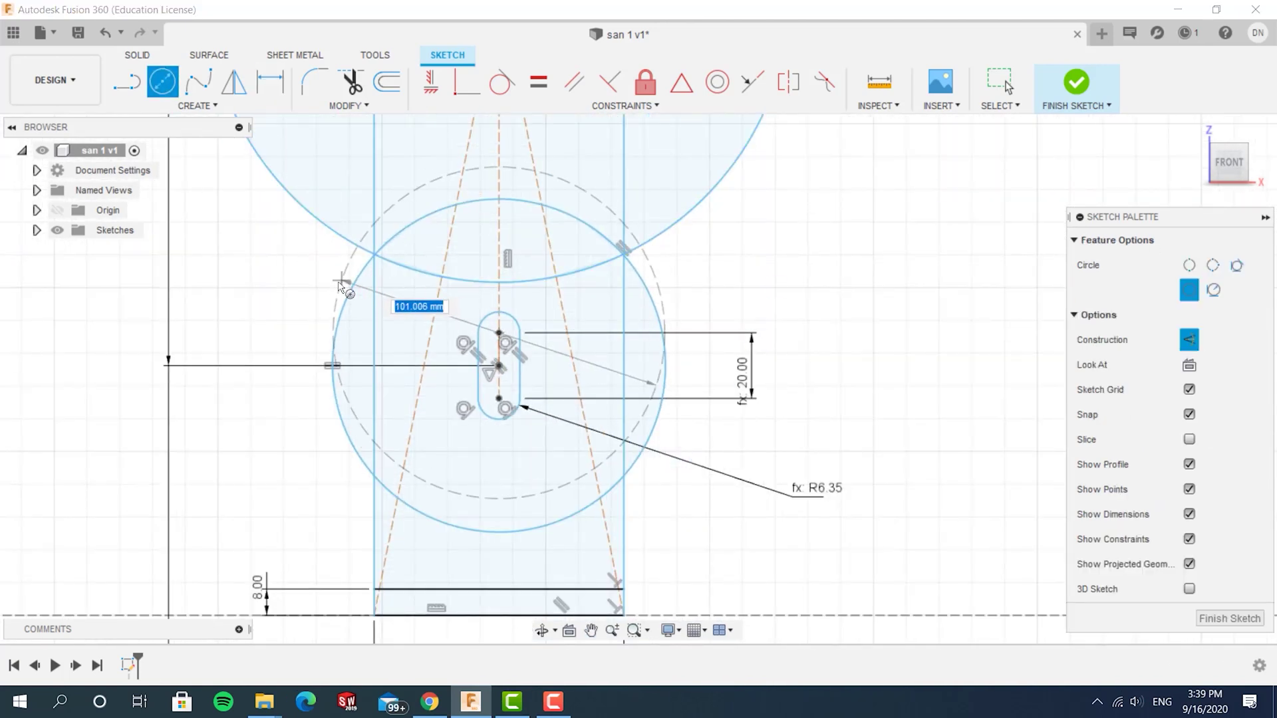
pyautogui.click(334, 458)
pyautogui.click(539, 81)
pyautogui.click(432, 235)
pyautogui.click(436, 211)
pyautogui.click(427, 173)
pyautogui.click(436, 212)
# Step: Draw construction circles on both arc centres of the top slot and make them equal to the top circle
pyautogui.scroll(1, 831, 252)
pyautogui.moveTo(671, 219)
pyautogui.mouseDown(button='middle')
pyautogui.moveTo(669, 603)
pyautogui.moveTo(727, 279)
pyautogui.mouseUp(button='middle')
pyautogui.press('c')
pyautogui.click(545, 301)
pyautogui.click(392, 355)
pyautogui.click(545, 238)
pyautogui.click(368, 198)
pyautogui.click(539, 82)
pyautogui.click(397, 224)
# Step: Try drawing a centre rectangle in construction lines around the bottom slot
pyautogui.moveTo(731, 600); pyautogui.dragTo(724, 400, button='middle')
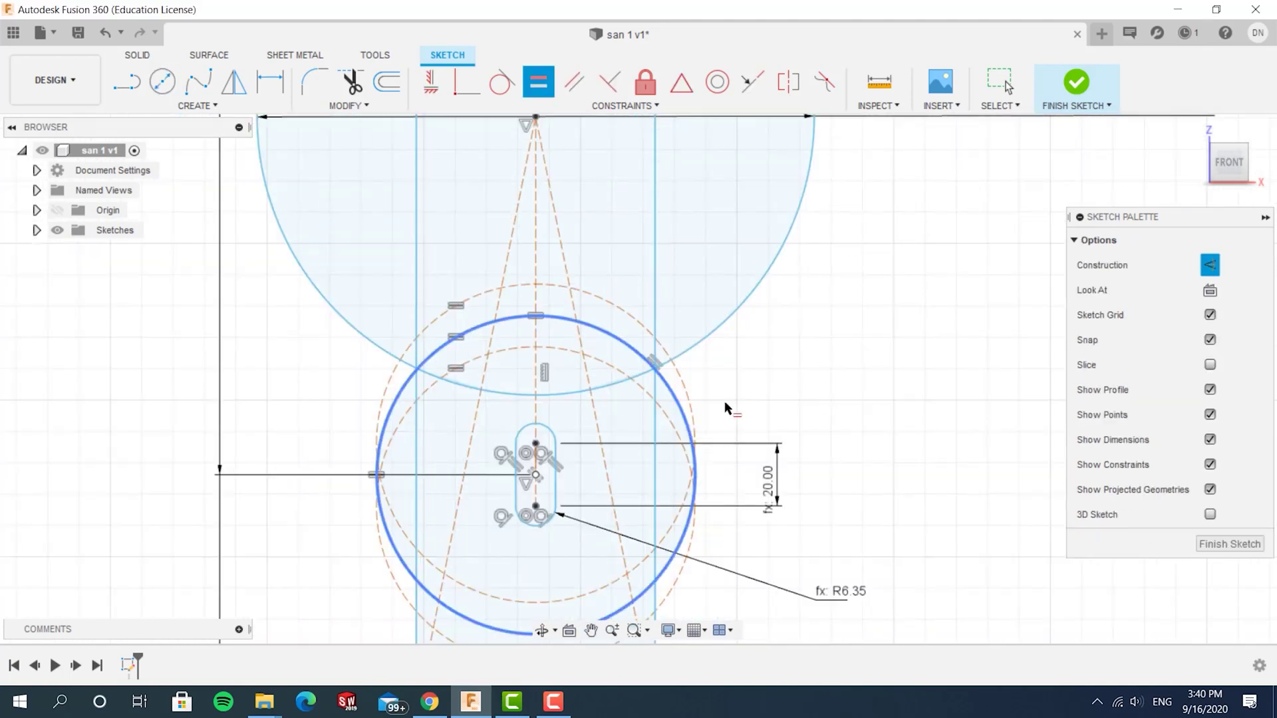
pyautogui.click(198, 105)
pyautogui.moveTo(192, 144)
pyautogui.click(326, 185)
pyautogui.click(536, 475)
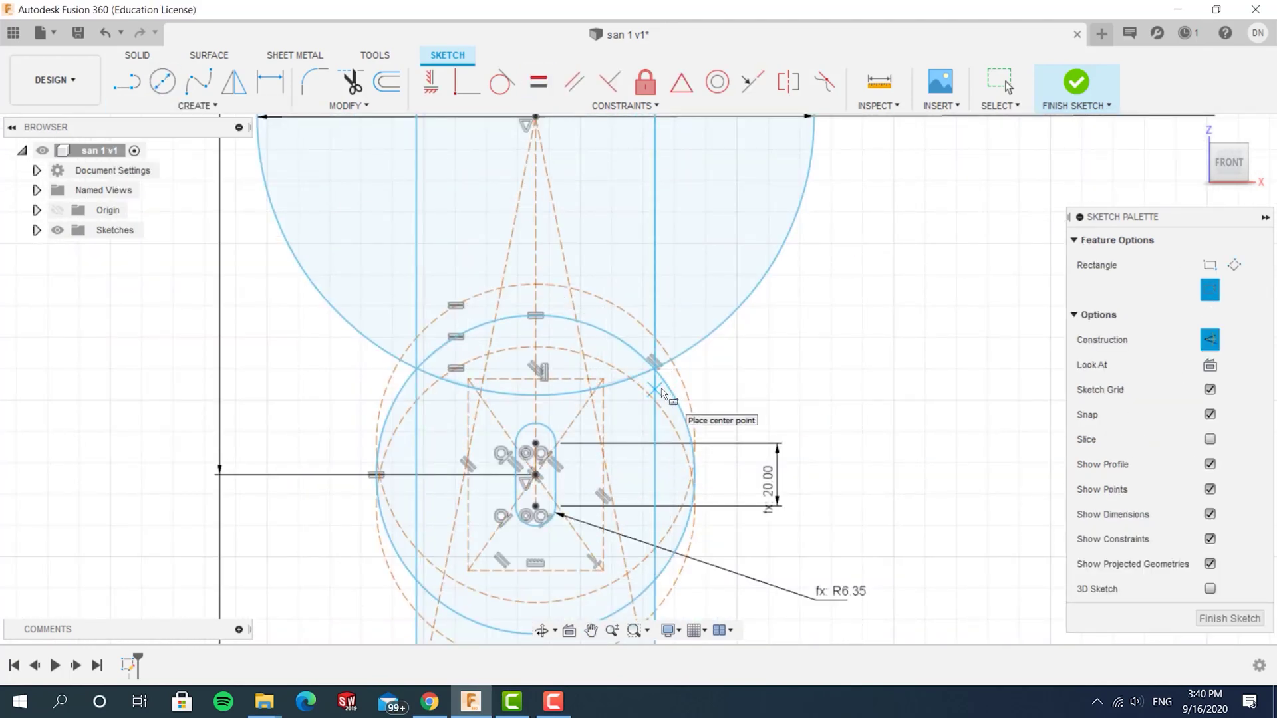
pyautogui.press('Escape')
# Step: Draw a centre rectangle in normal lines around the bottom slot, starting from the slot's centre
pyautogui.click(198, 105)
pyautogui.moveTo(180, 144)
pyautogui.click(326, 185)
pyautogui.click(535, 475)
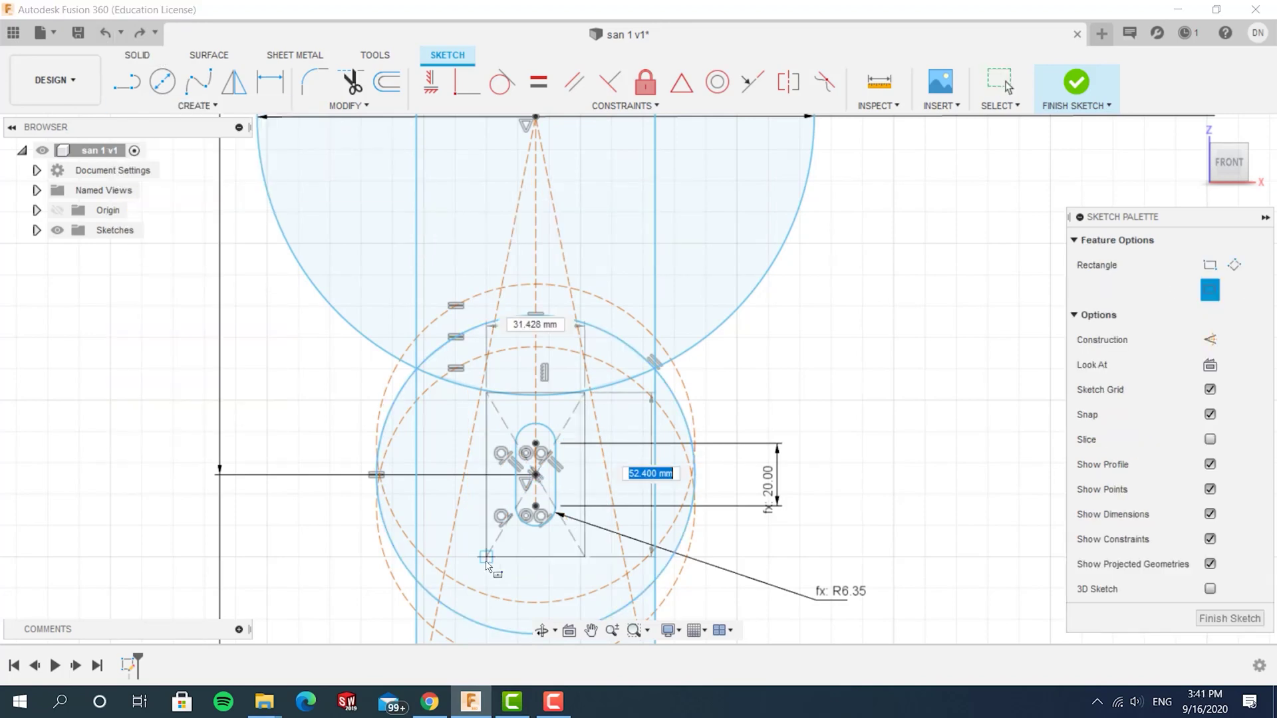
pyautogui.click(470, 572)
# Step: Dimension the side of the rectangle around the bottom slot and set its height to 60 mm
pyautogui.scroll(1, 807, 456)
pyautogui.moveTo(807, 457)
pyautogui.mouseDown(button='middle')
pyautogui.moveTo(840, 379)
pyautogui.moveTo(918, 303)
pyautogui.mouseUp(button='middle')
pyautogui.scroll(2, 918, 302)
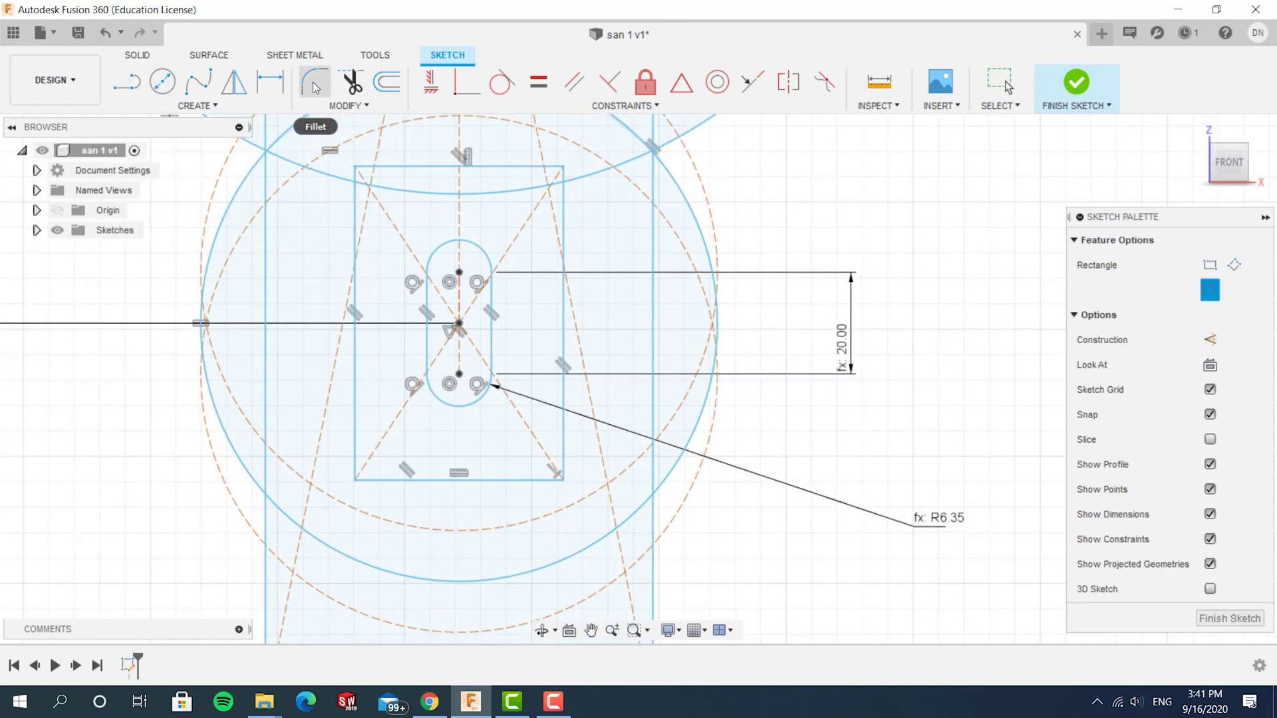
pyautogui.click(271, 83)
pyautogui.click(355, 279)
pyautogui.click(153, 384)
pyautogui.write('60')
pyautogui.press('Return')
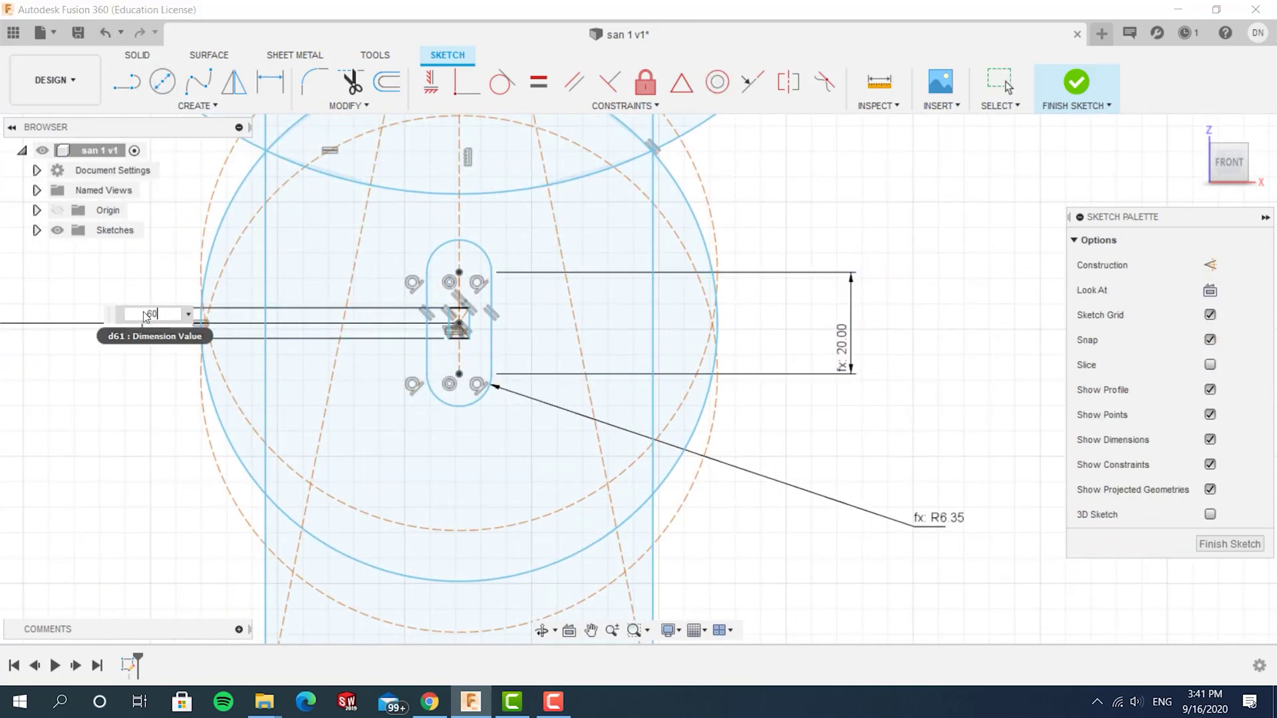
# Step: Dimension the lower edge of the rectangle around the bottom slot and set its width to 60 mm
pyautogui.click(505, 475)
pyautogui.click(768, 544)
pyautogui.write('2')
pyautogui.moveTo(841, 524); pyautogui.dragTo(877, 433, button='middle')
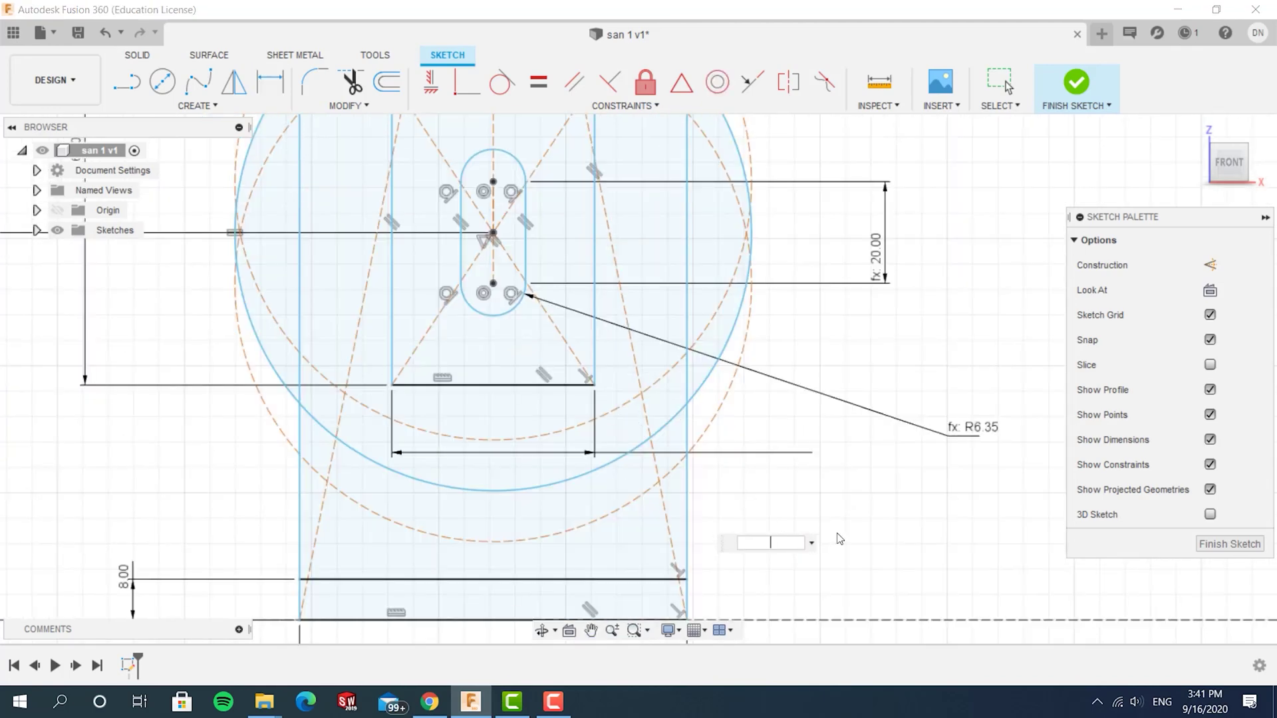
pyautogui.write('70')
pyautogui.press('Return')
pyautogui.scroll(-3, 687, 396)
pyautogui.click(1012, 563)
pyautogui.write('60')
pyautogui.press('Return')
# Step: Draw a small circle left of the bottom slot, level with the slot's centre, and set its diameter to 5 mm
pyautogui.scroll(2, 735, 480)
pyautogui.click(197, 105)
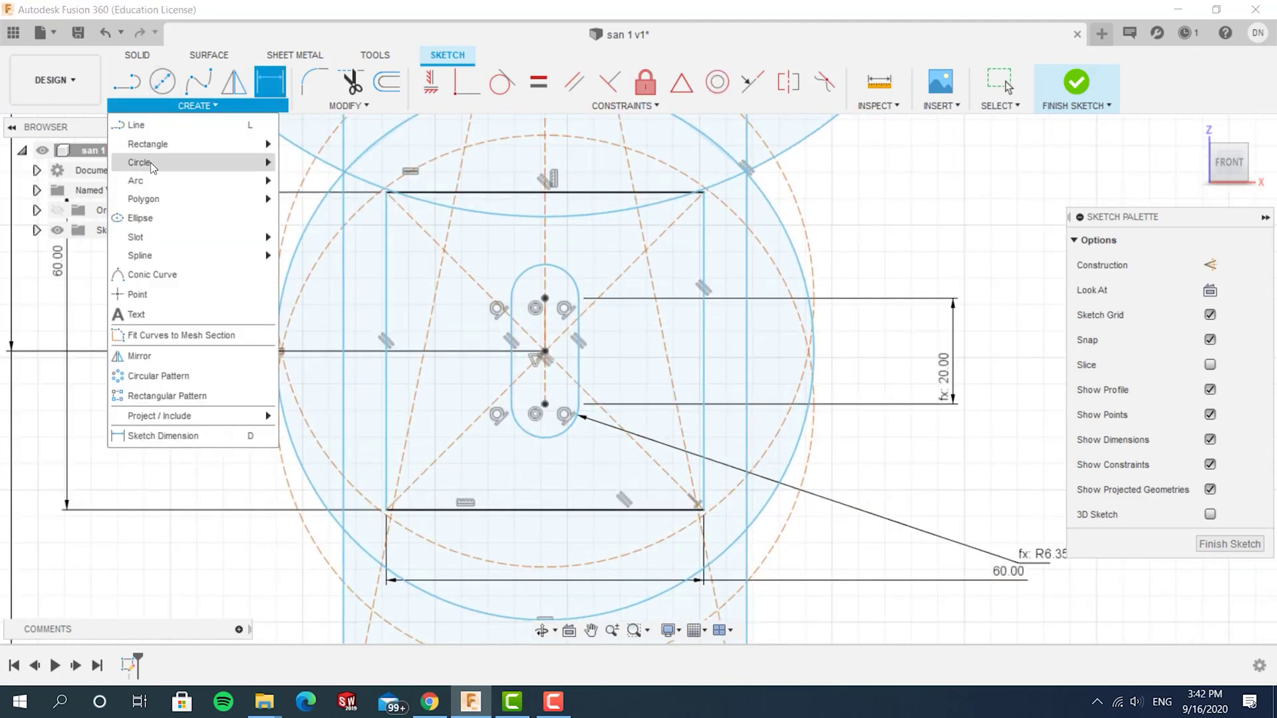
pyautogui.click(157, 162)
pyautogui.click(270, 82)
pyautogui.click(450, 337)
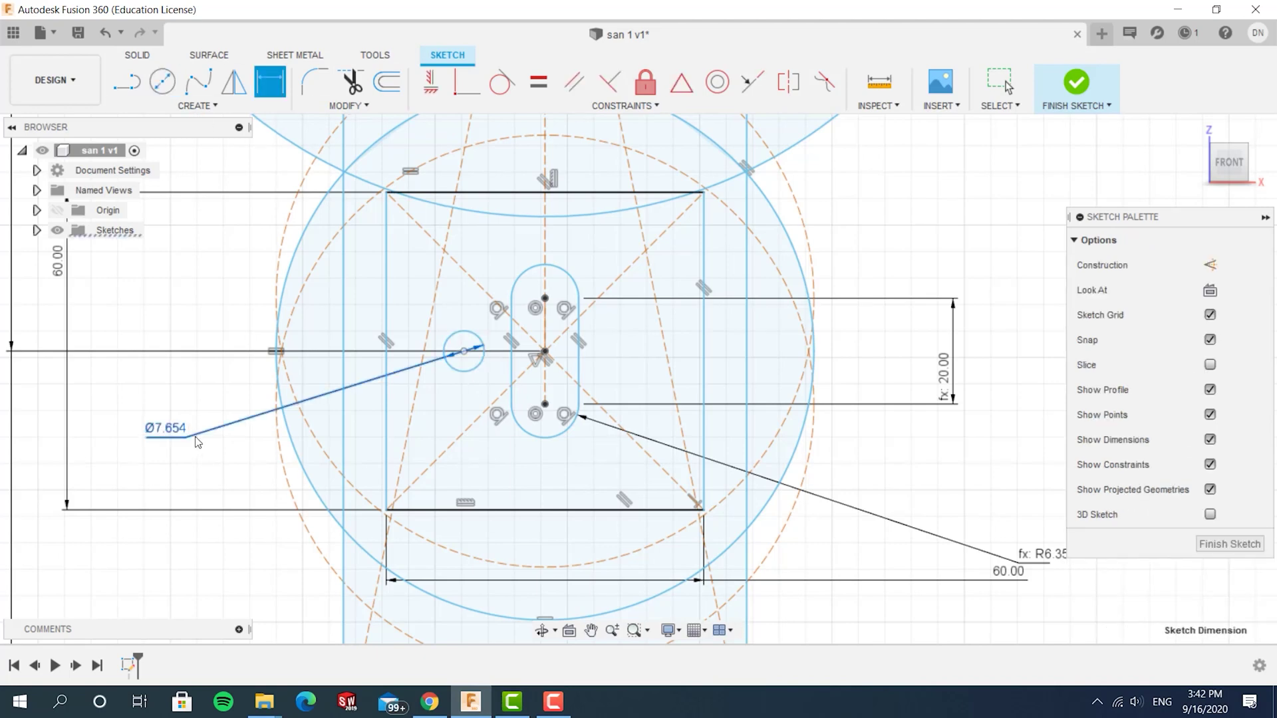
pyautogui.click(194, 434)
pyautogui.write('5')
pyautogui.press('Return')
# Step: Dimension the horizontal distance between the 5 mm circle's centre and the bottom slot's centre
pyautogui.click(473, 361)
pyautogui.click(545, 367)
pyautogui.click(216, 478)
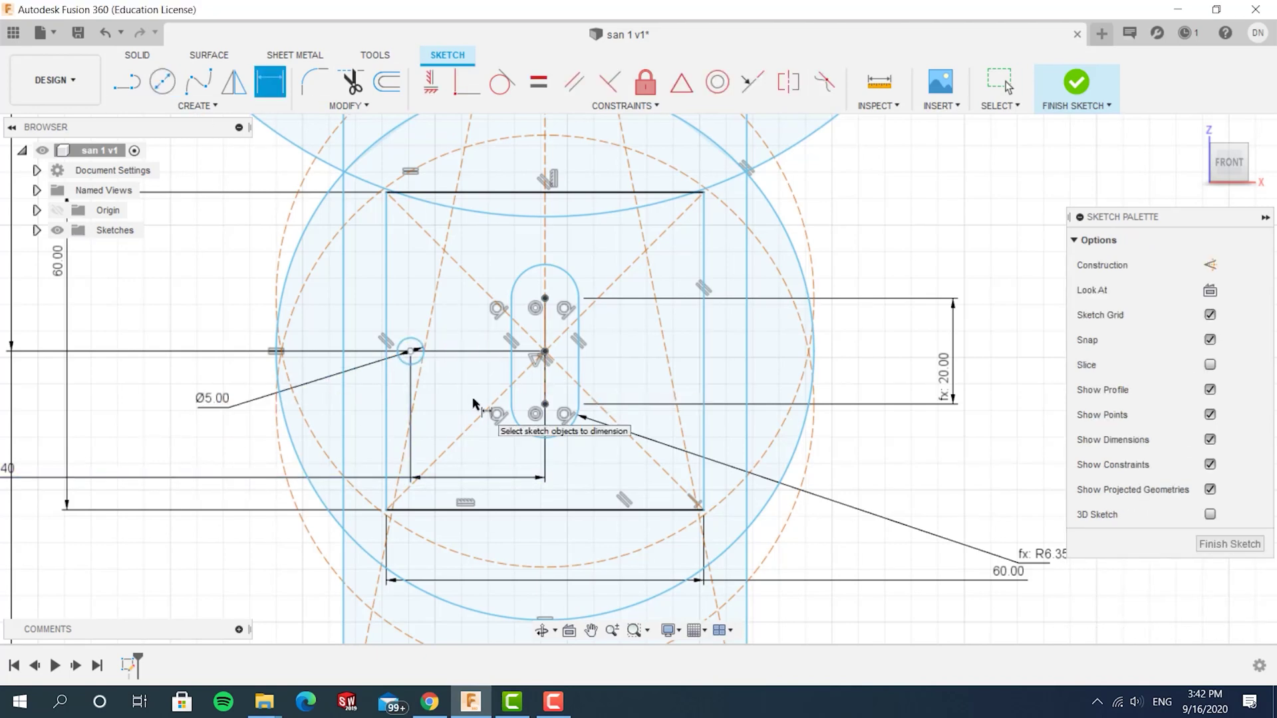
# Step: Mirror the 5 mm circle across the bottom slot's vertical centre line
pyautogui.scroll(-1, 591, 354)
pyautogui.scroll(1, 522, 368)
pyautogui.click(234, 82)
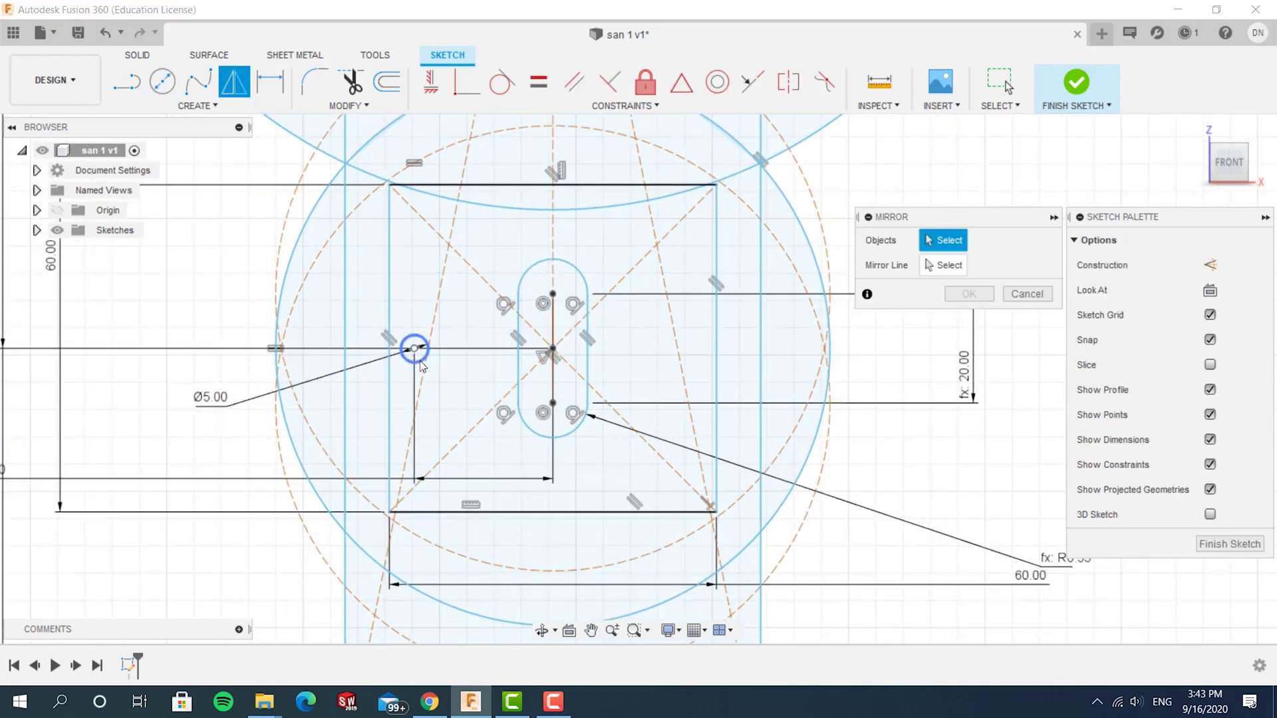
pyautogui.click(423, 359)
pyautogui.click(949, 266)
pyautogui.click(552, 376)
pyautogui.click(951, 298)
# Step: Link the width of the rectangle around the bottom slot to the 76.20 mm base width dimension
pyautogui.doubleClick(1029, 576)
pyautogui.moveTo(459, 618); pyautogui.dragTo(442, 505, button='middle')
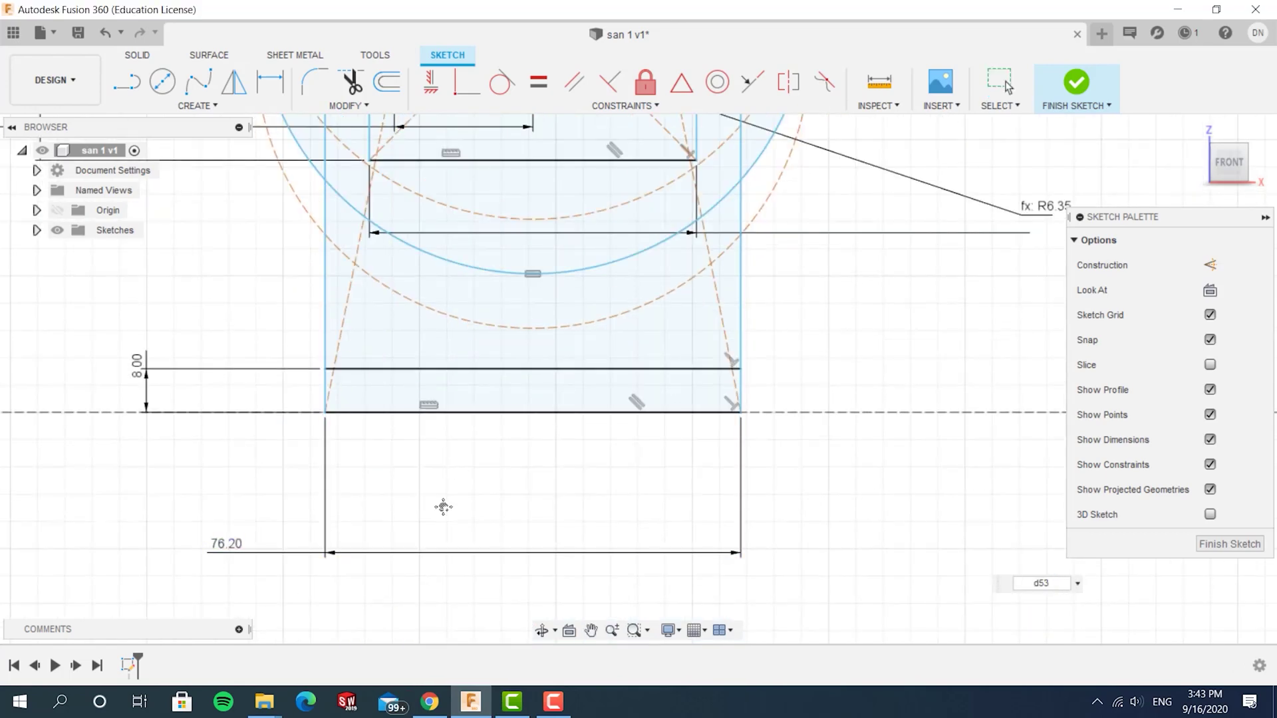
pyautogui.click(242, 545)
pyautogui.scroll(-4, 665, 465)
pyautogui.scroll(3, 638, 386)
pyautogui.press('Return')
# Step: Move the 60 mm height dimension closer to the rectangle around the bottom slot
pyautogui.scroll(-3, 670, 363)
pyautogui.scroll(3, 618, 319)
pyautogui.scroll(-3, 352, 233)
pyautogui.moveTo(152, 247); pyautogui.dragTo(233, 271)
pyautogui.press('d')
pyautogui.click(524, 309)
pyautogui.click(466, 198)
pyautogui.press('Escape')
# Step: Draw a vertical centre-point slot on the left 5 mm circle's centre, ending level with the central slot's lower centre, and set its width to 8 mm
pyautogui.scroll(4, 447, 297)
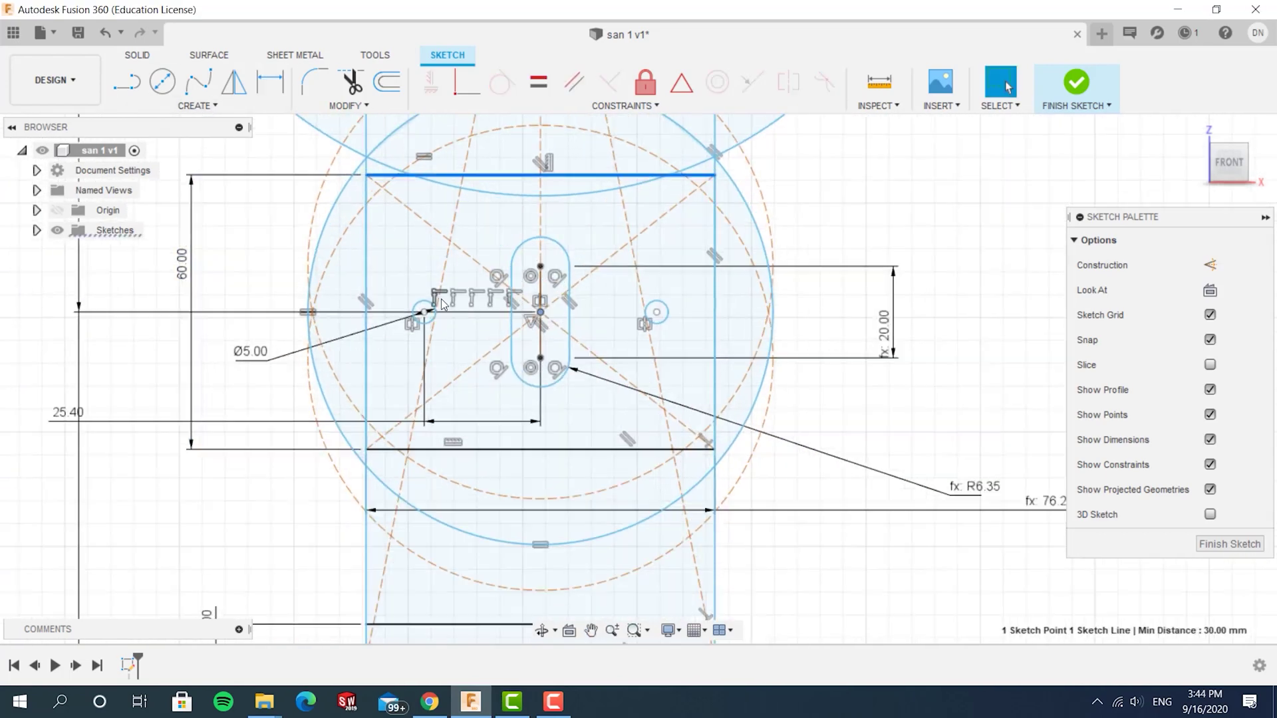
pyautogui.press('s')
pyautogui.click(414, 321)
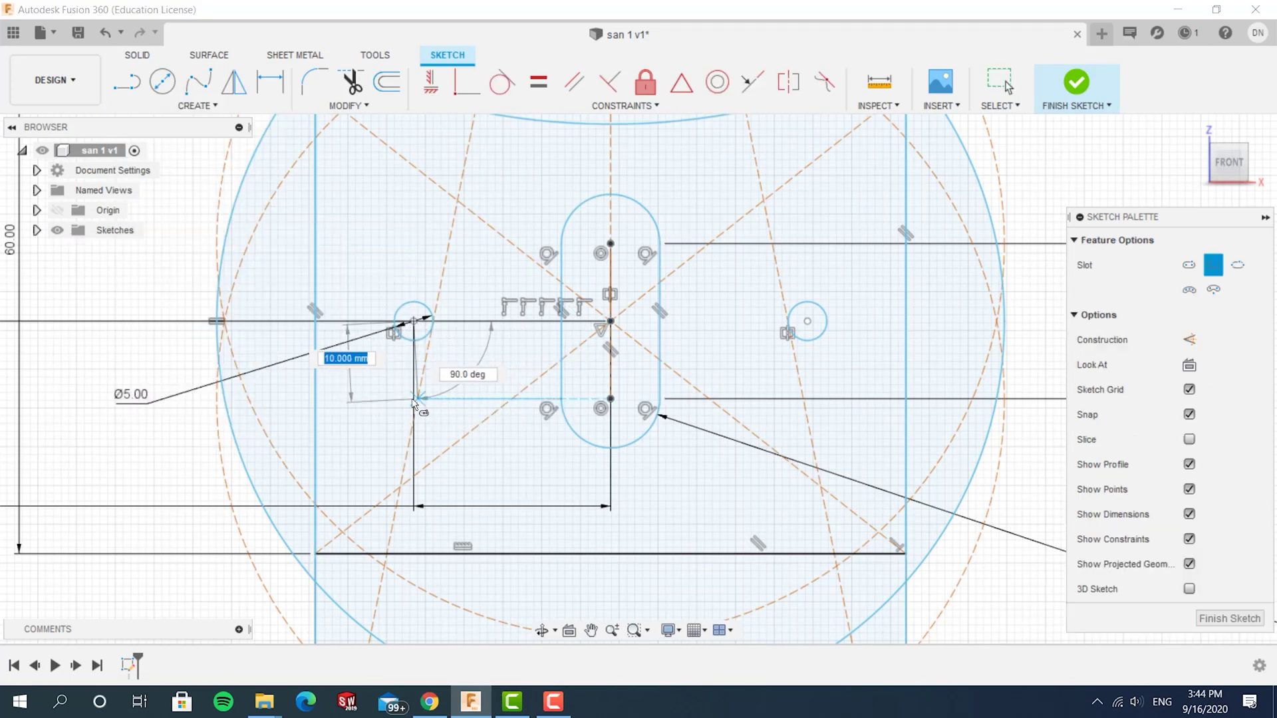
pyautogui.click(411, 402)
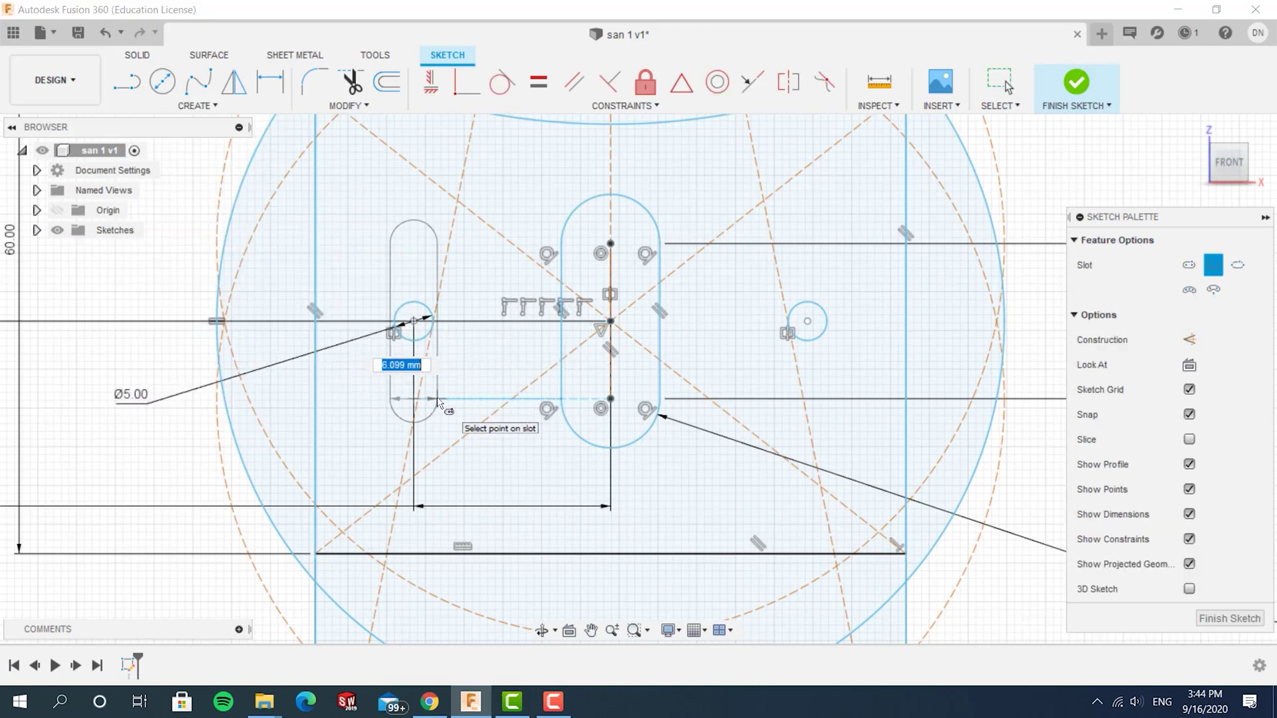
pyautogui.press('Tab')
pyautogui.click(438, 401)
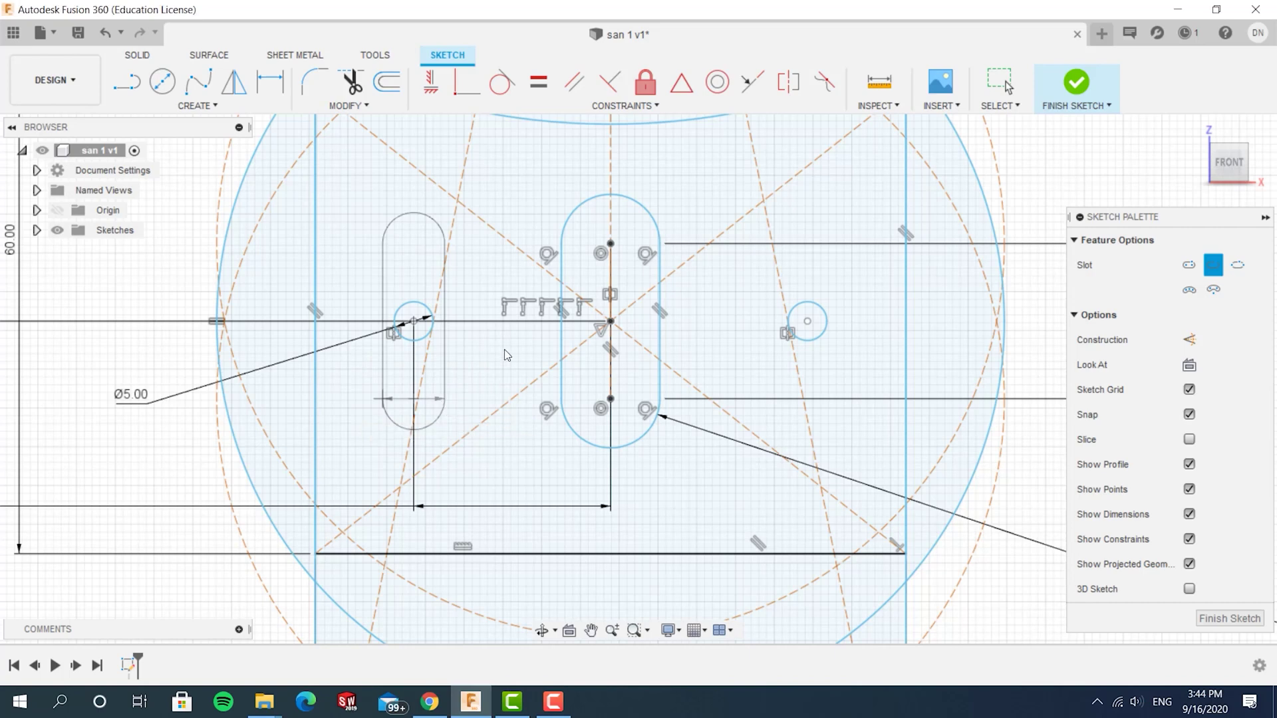
pyautogui.press('Escape')
# Step: Set the height of the rectangle around the slots to 80 mm
pyautogui.scroll(-4, 492, 340)
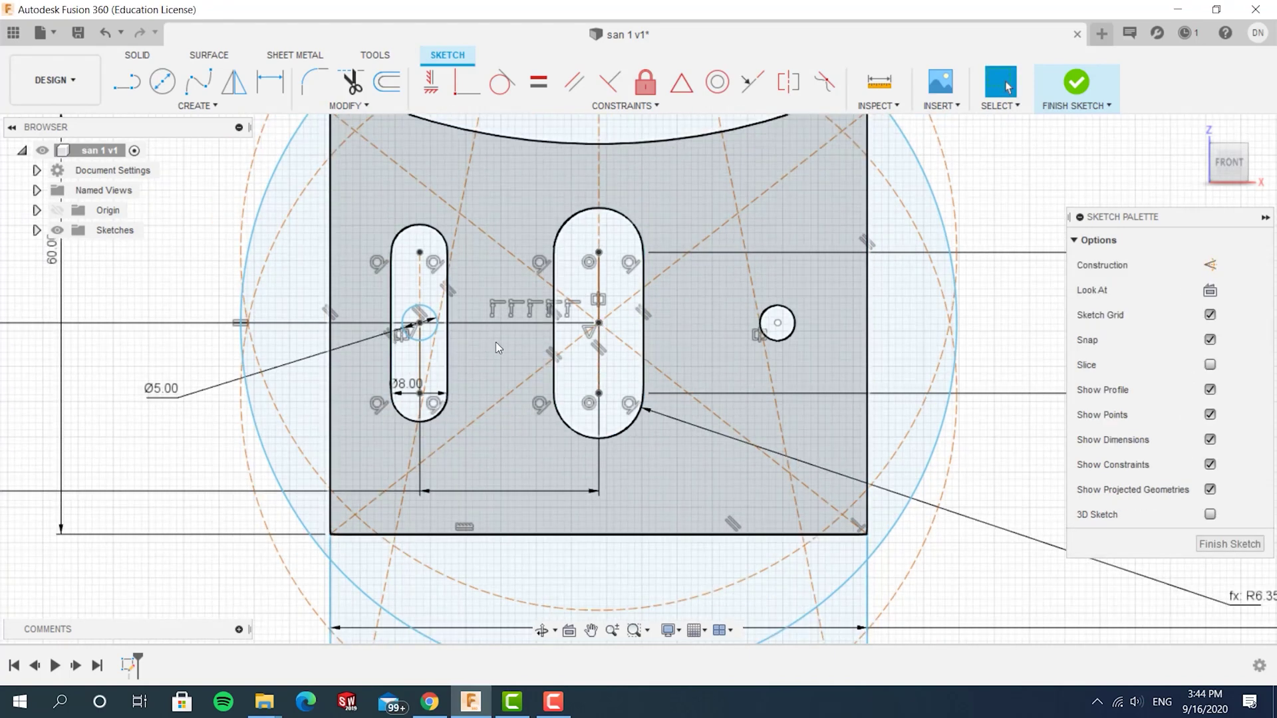
pyautogui.doubleClick(182, 278)
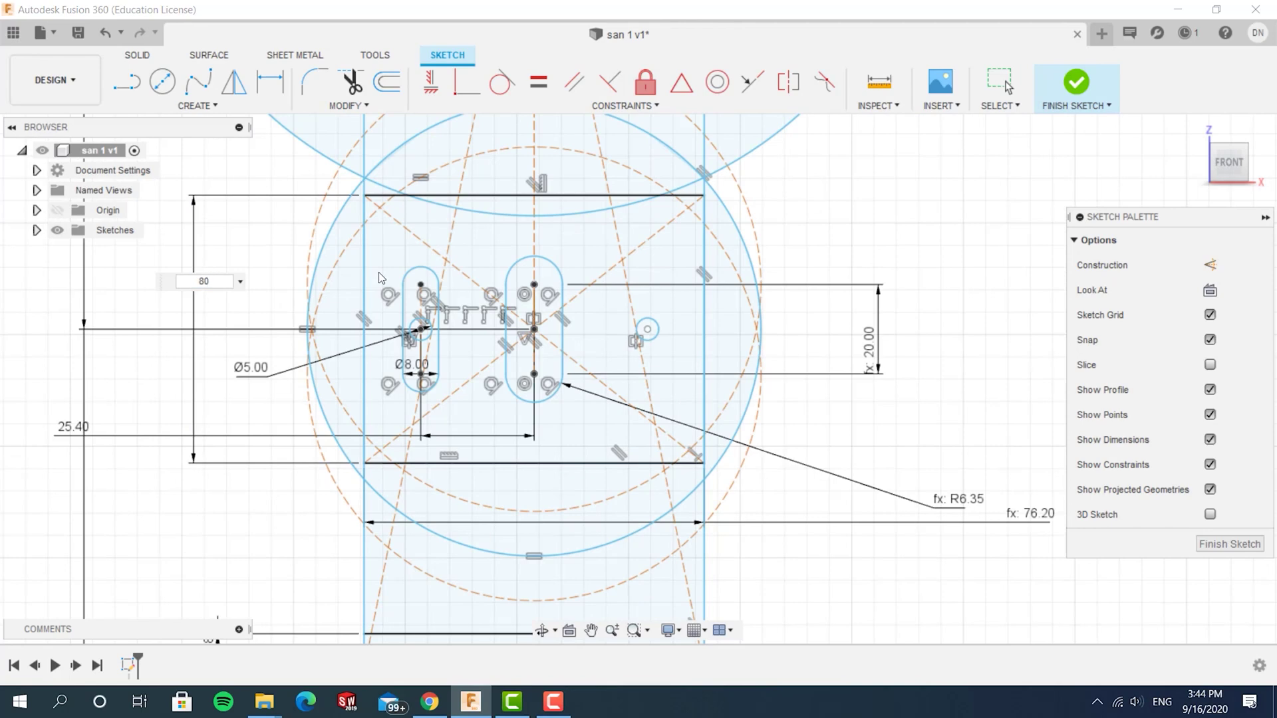
pyautogui.press('Return')
pyautogui.scroll(-1, 512, 278)
pyautogui.scroll(1, 513, 280)
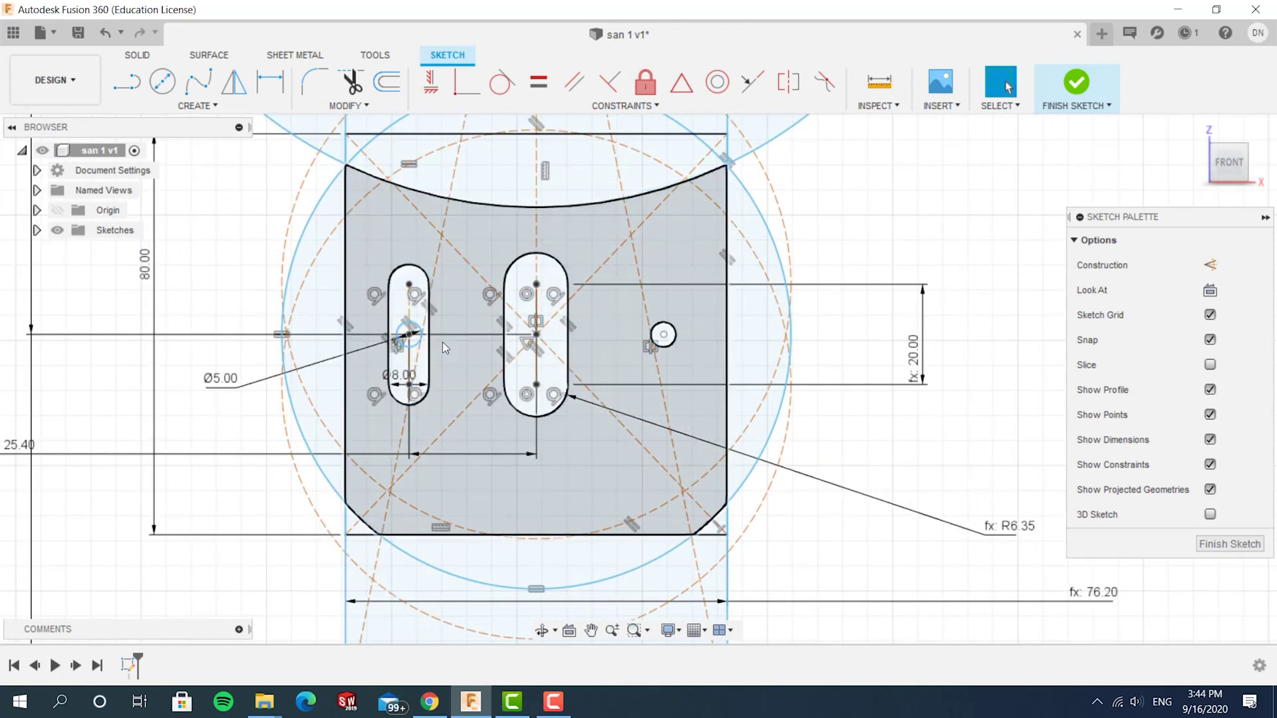
pyautogui.scroll(1, 475, 200)
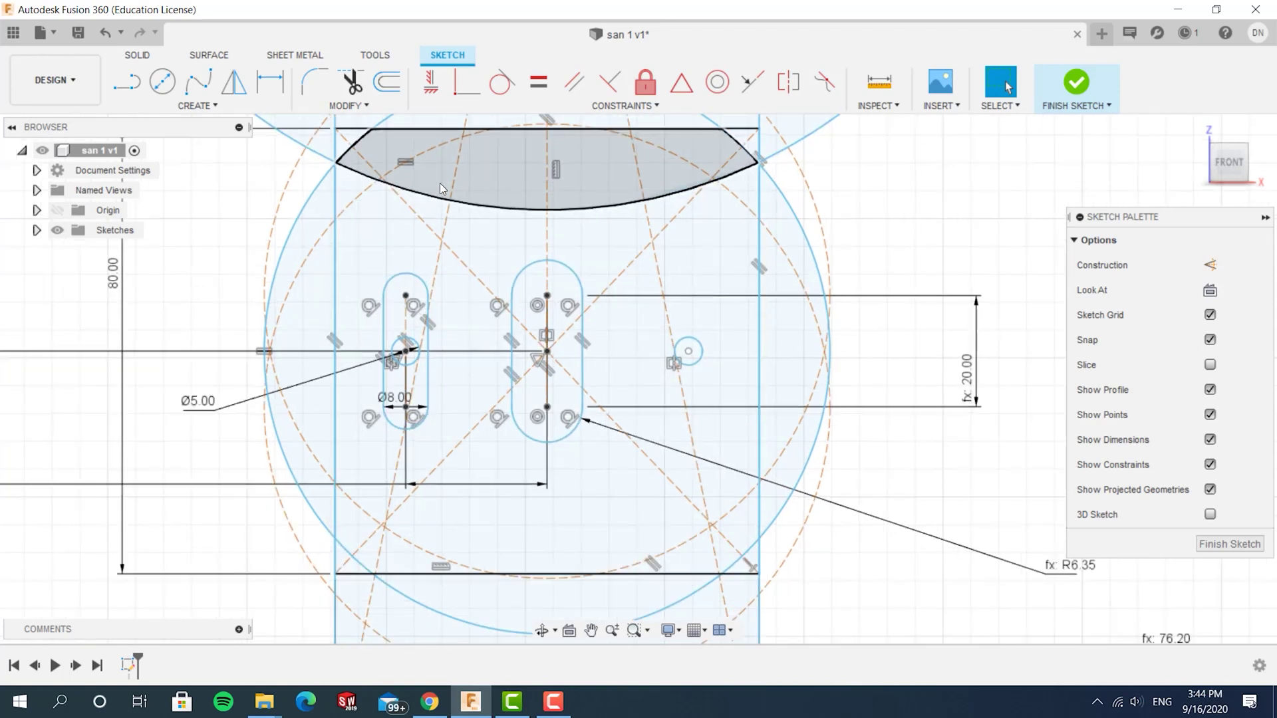
pyautogui.scroll(-3, 440, 182)
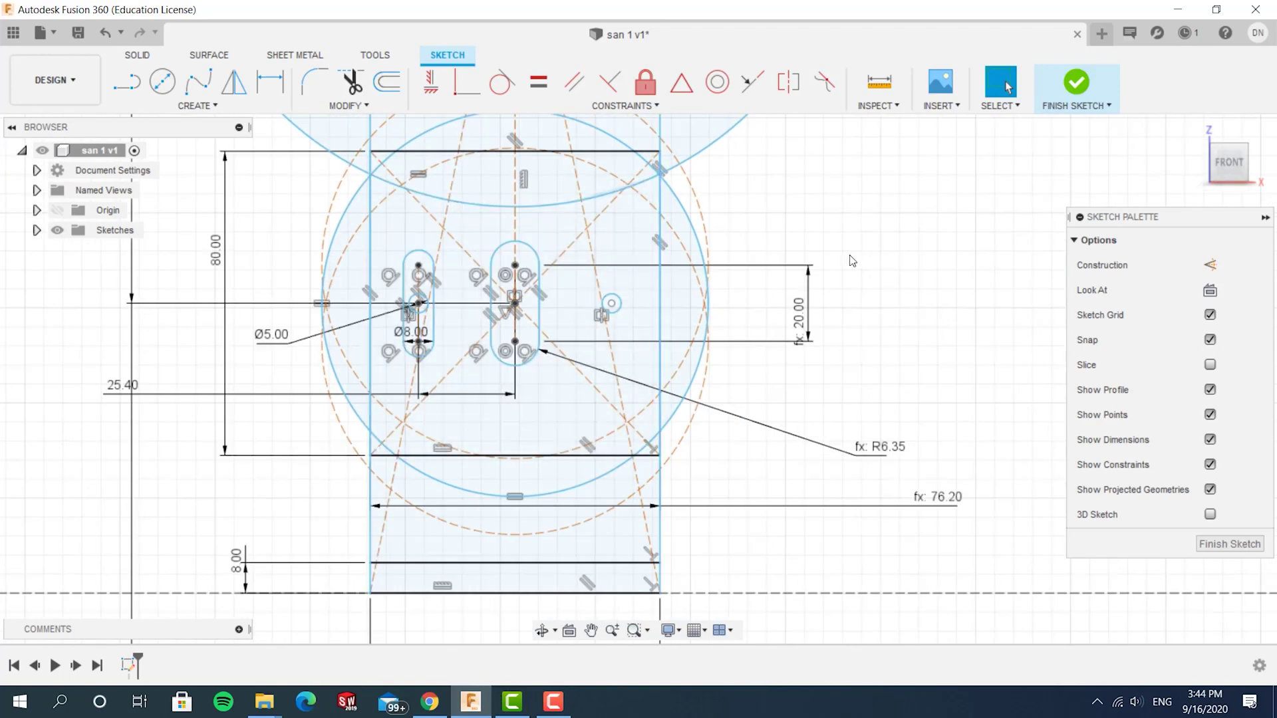
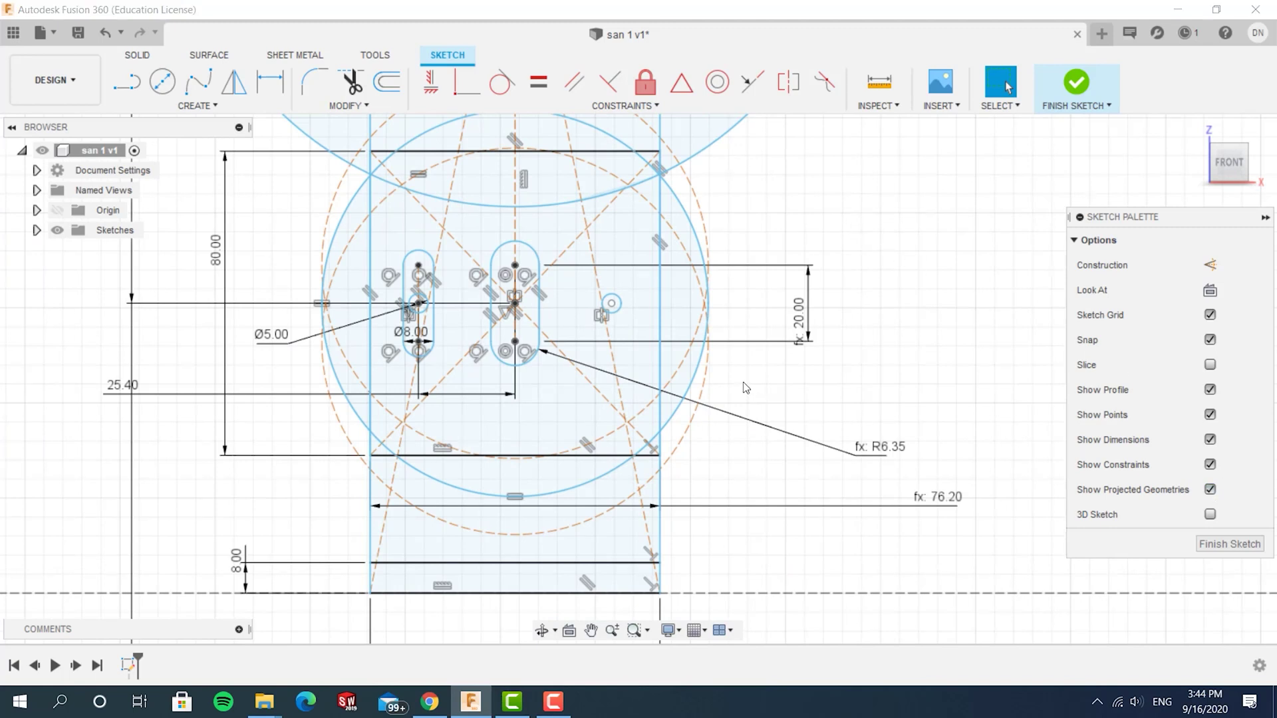
# Step: Draw a matching vertical centre-point slot on the mirrored circle's centre, level with the central slot's end, and set its width to 8 mm
pyautogui.click(604, 296)
pyautogui.scroll(3, 418, 329)
pyautogui.click(198, 105)
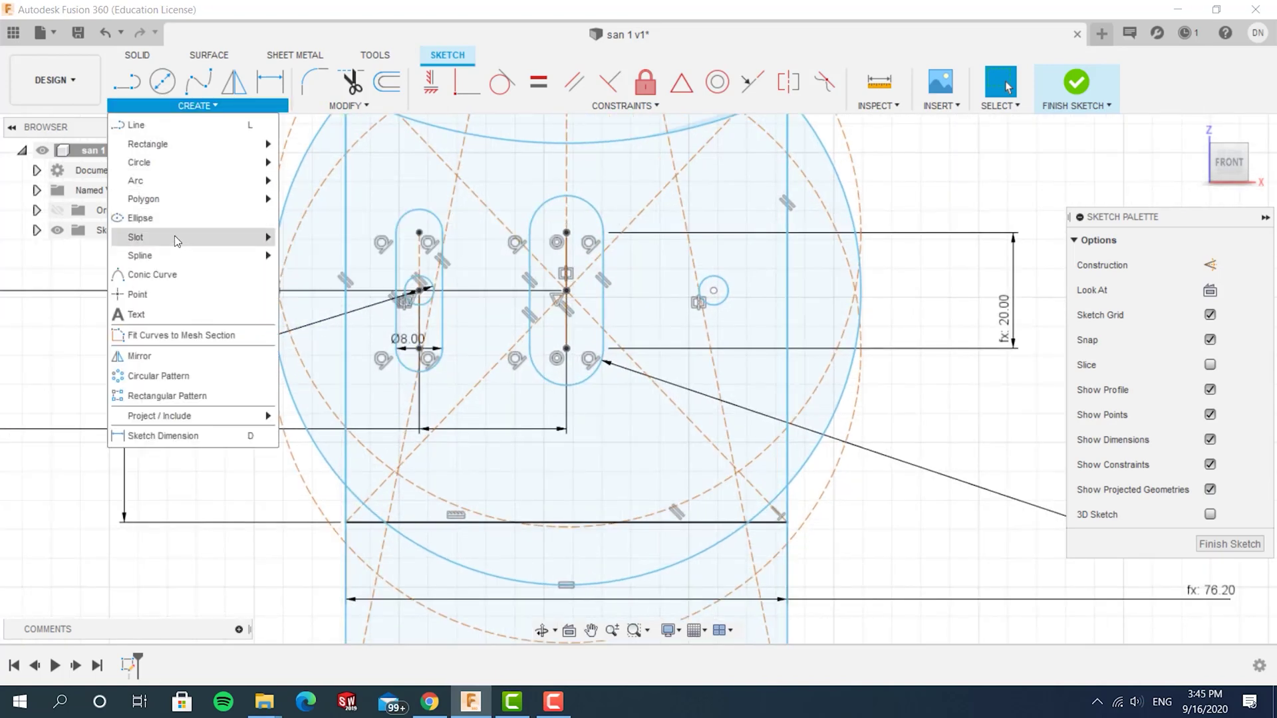
pyautogui.moveTo(190, 236)
pyautogui.click(315, 280)
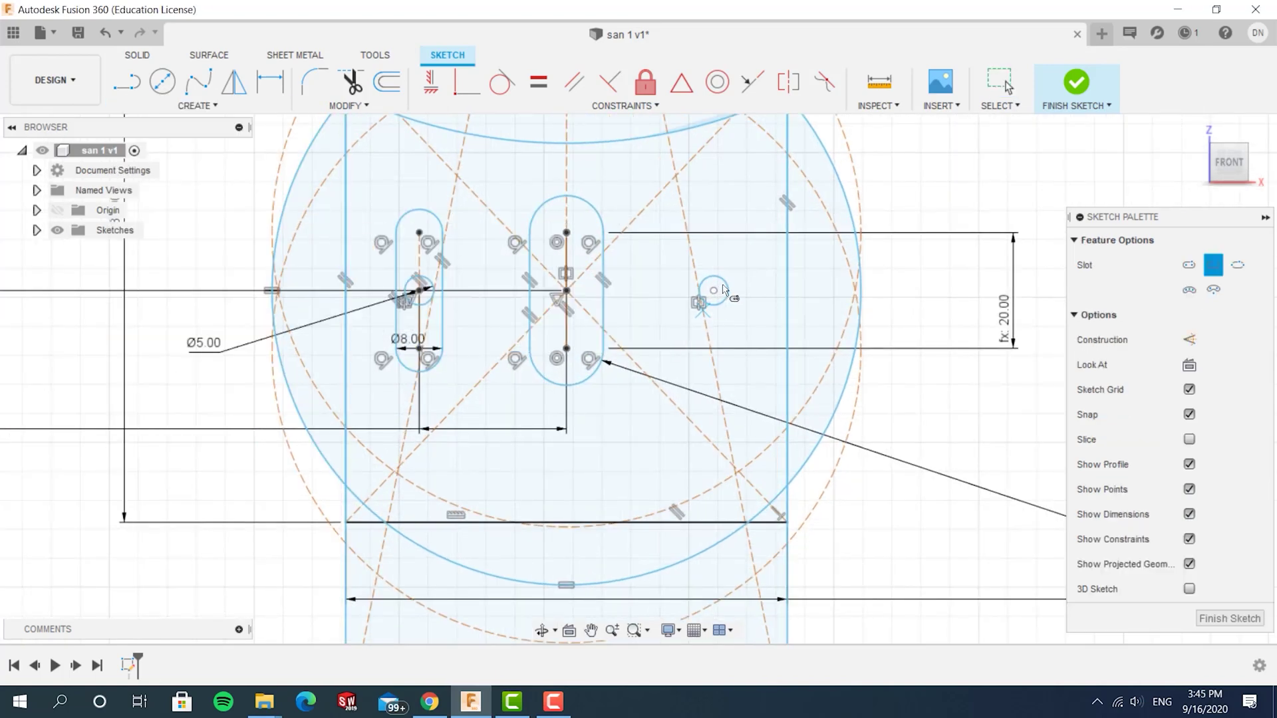
pyautogui.click(713, 292)
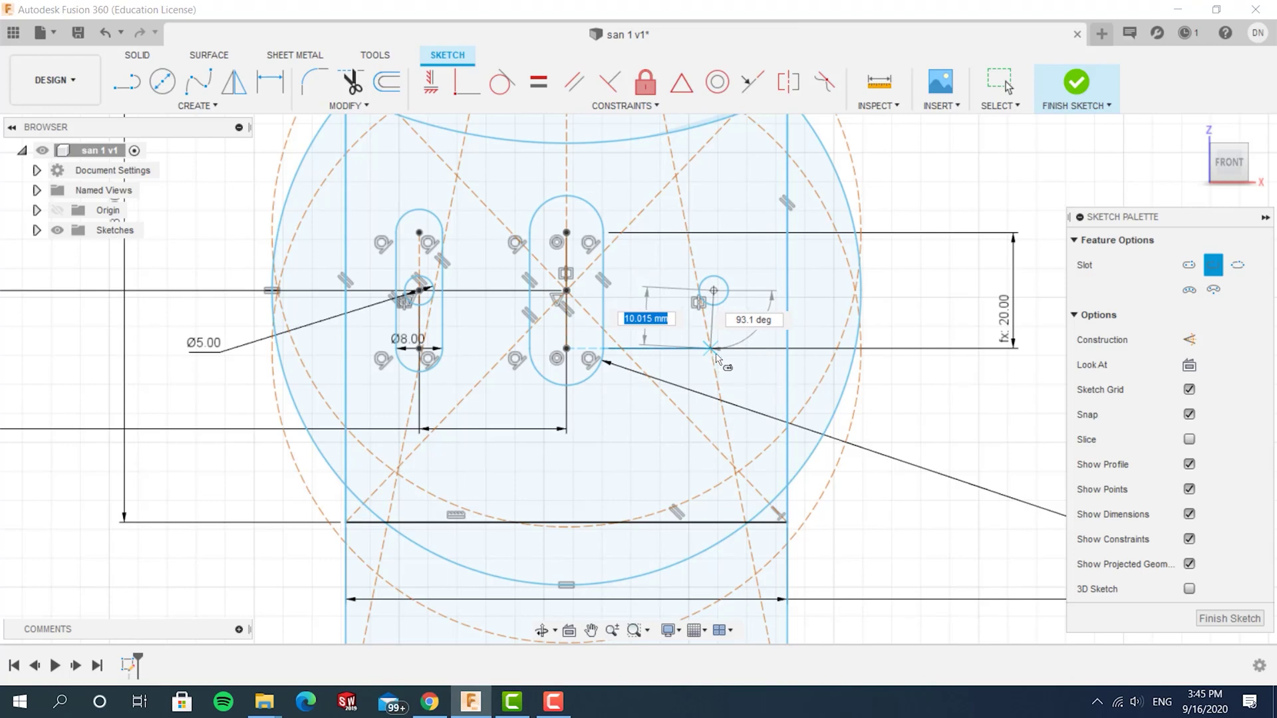
pyautogui.click(716, 353)
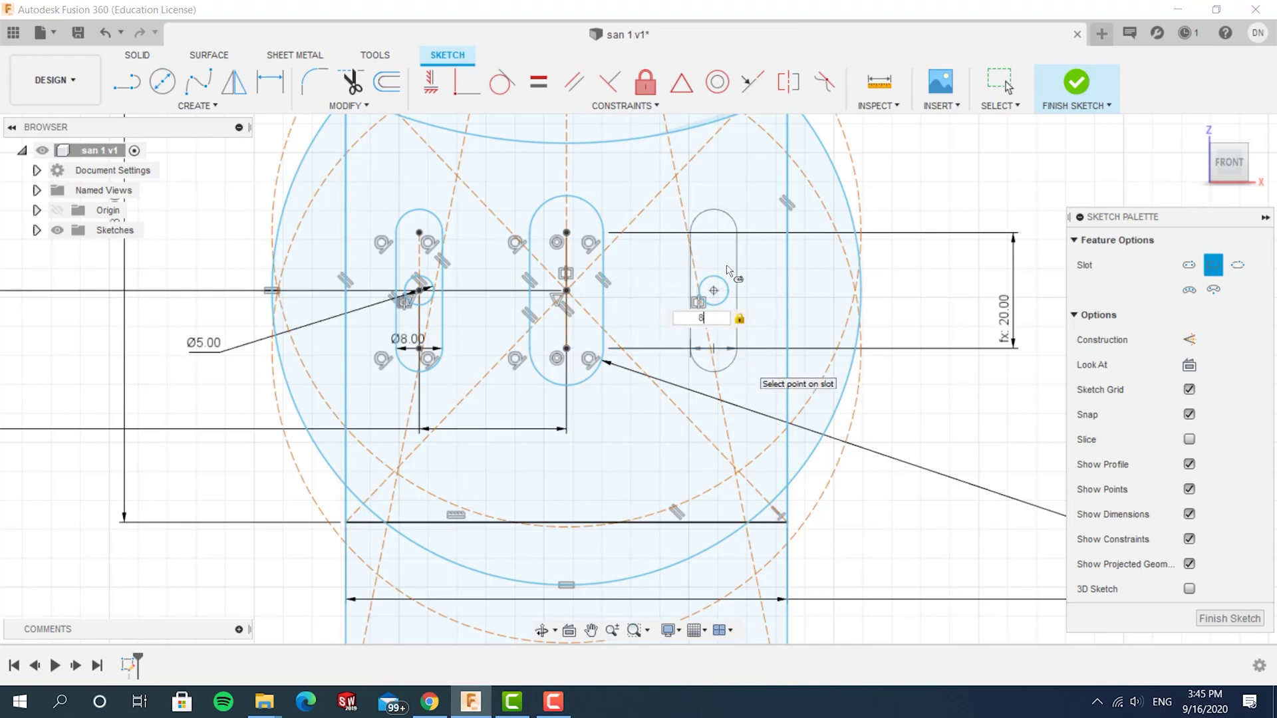
pyautogui.press('Return')
pyautogui.press('Escape')
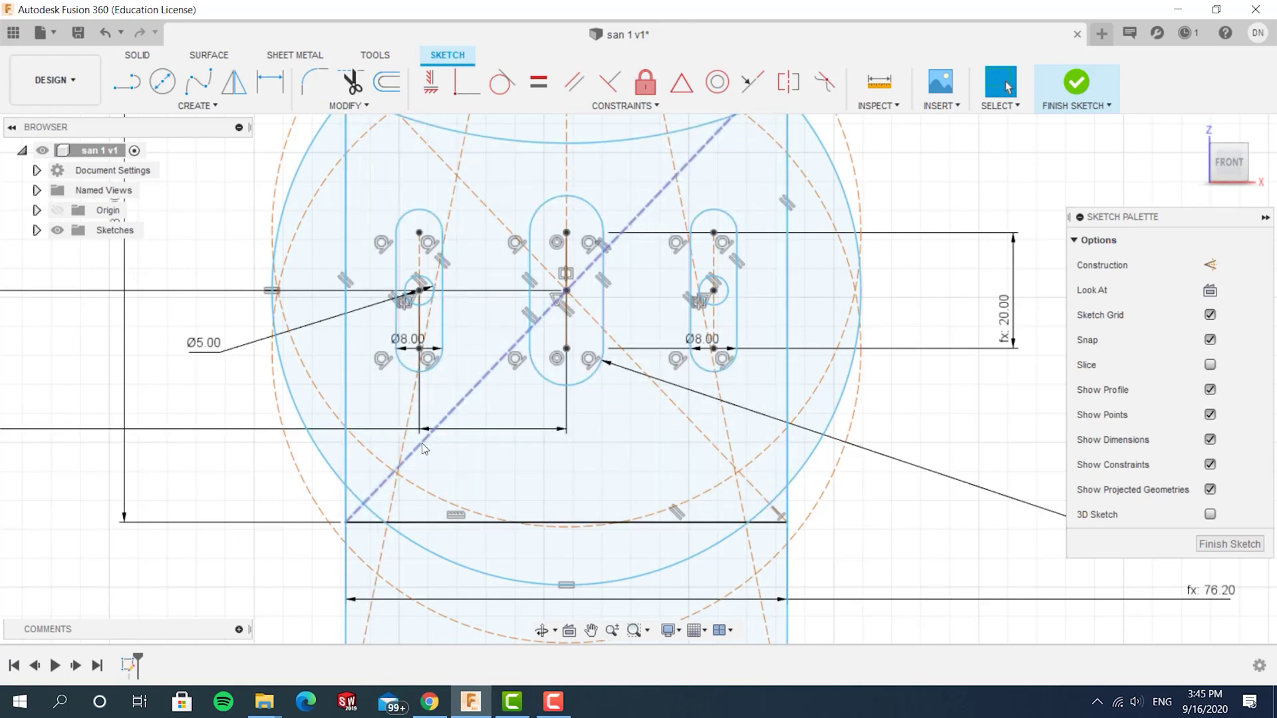
# Step: Draw a vertical centre-point slot about 19 mm long between centres in the rectangle's lower left corner and set its width to 6 mm
pyautogui.click(226, 105)
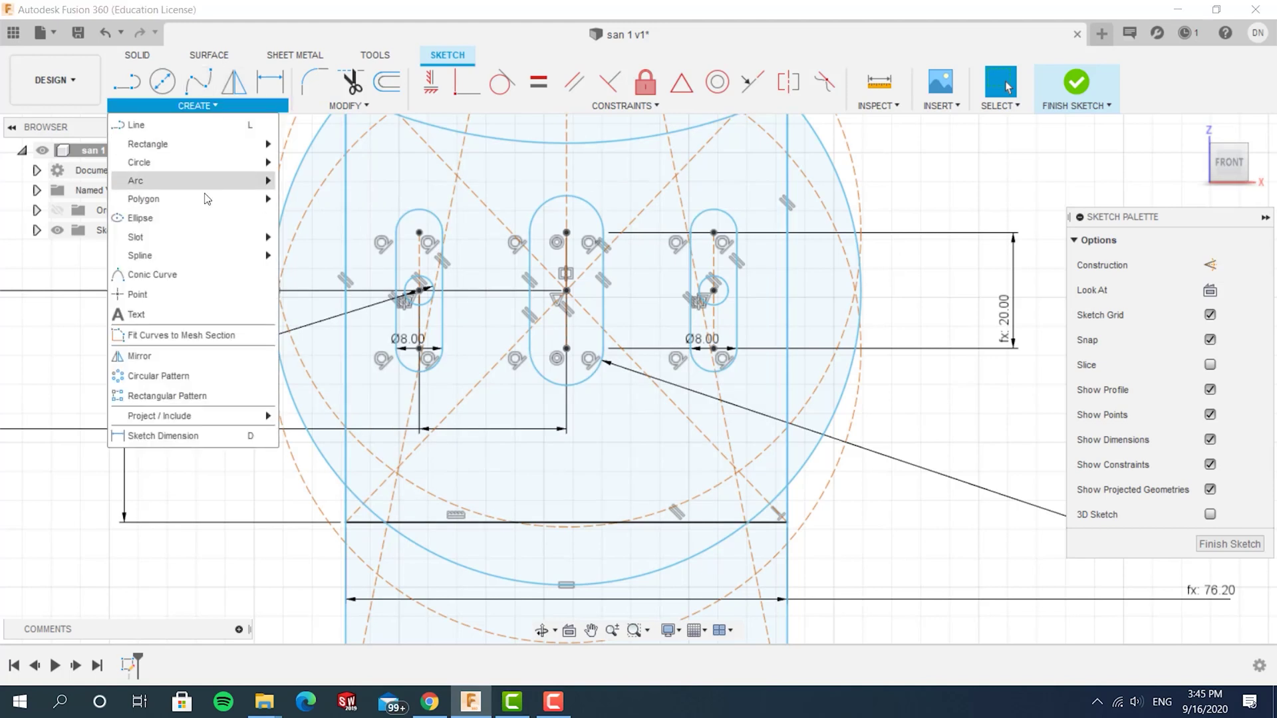
pyautogui.moveTo(256, 166)
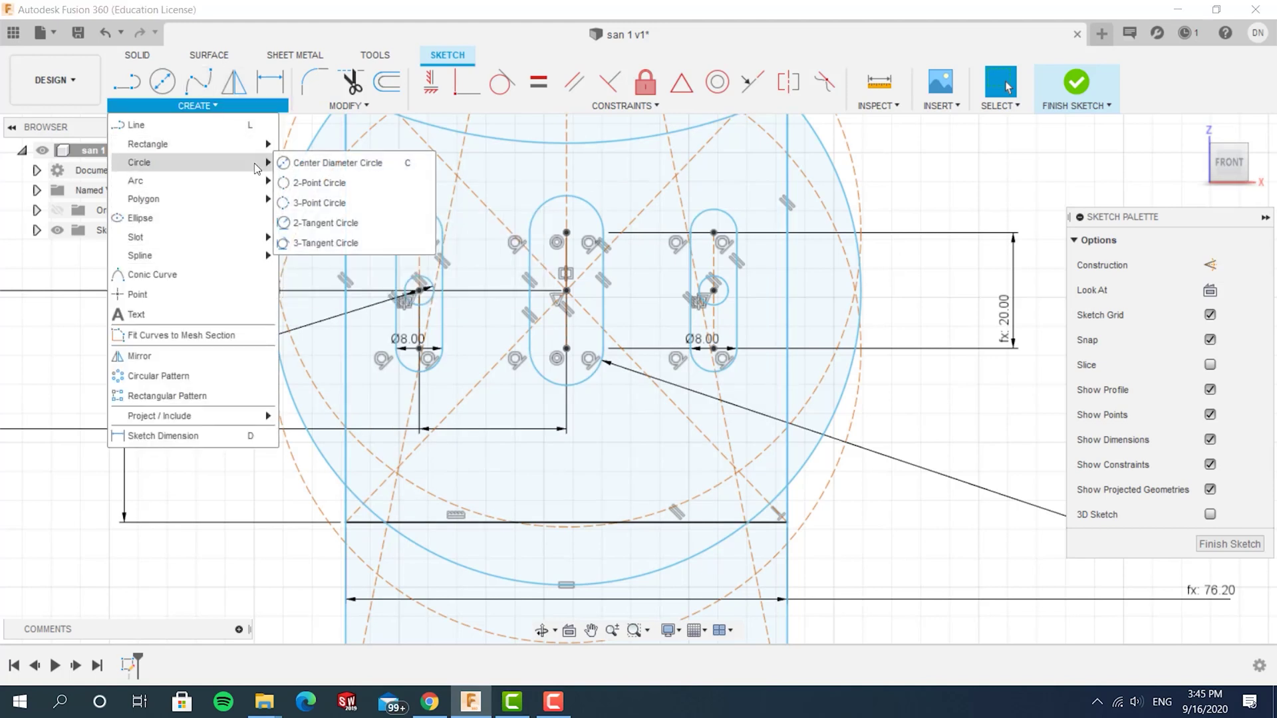
pyautogui.moveTo(240, 238)
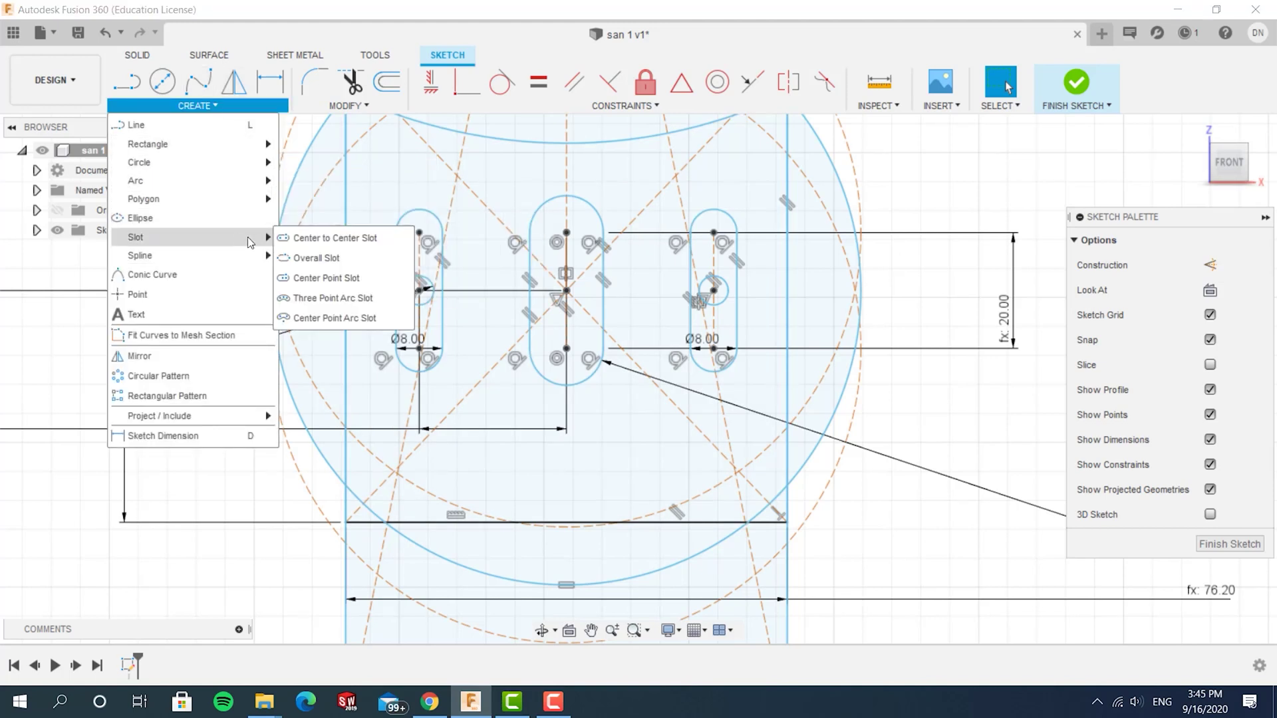
pyautogui.click(317, 279)
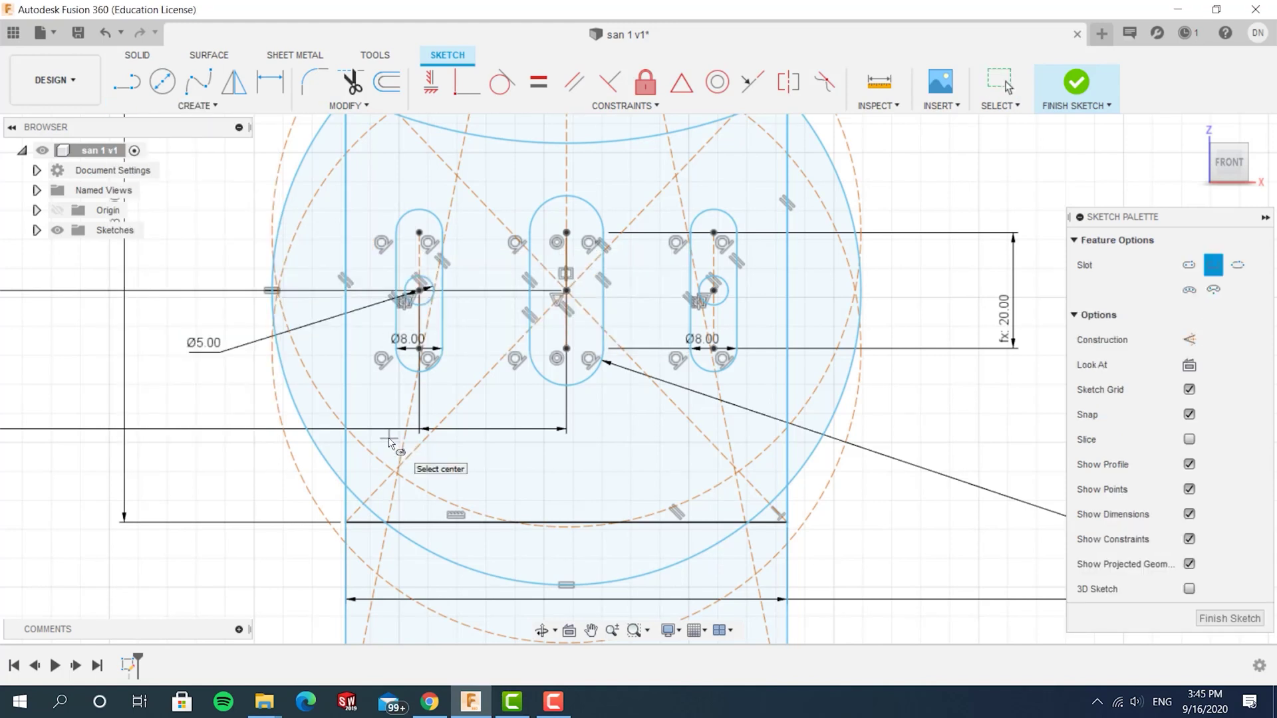
pyautogui.click(385, 439)
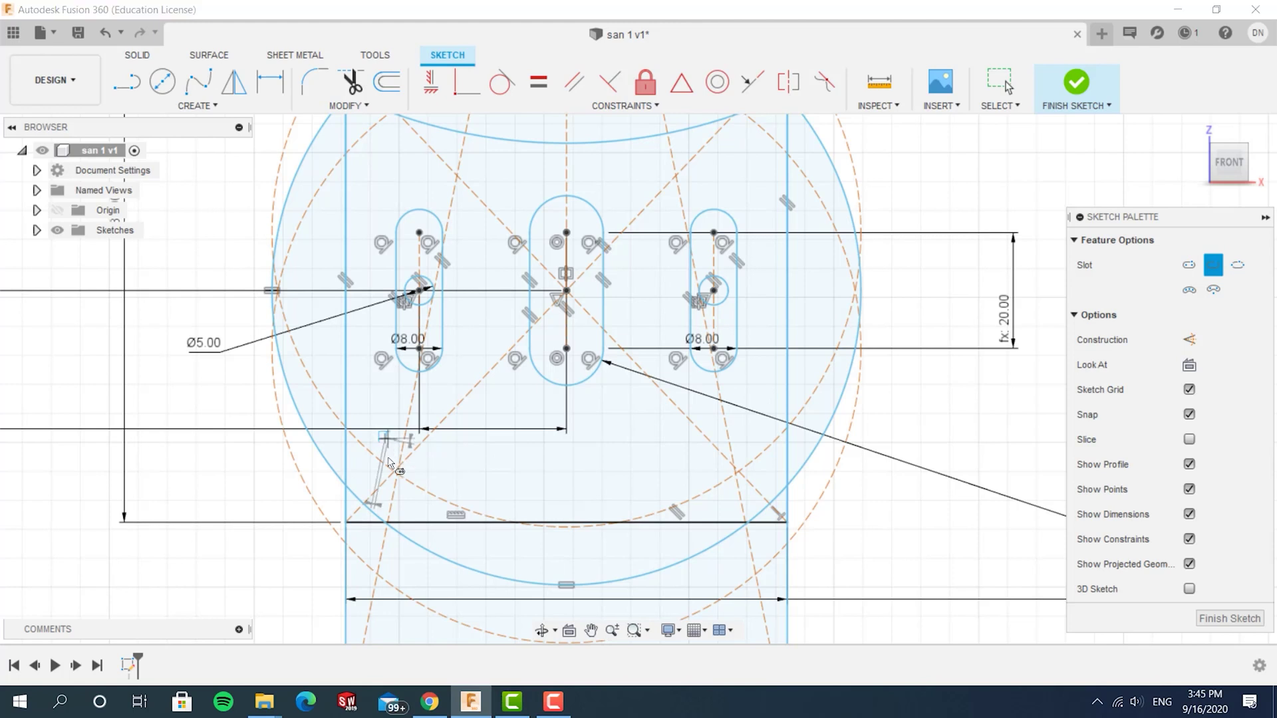
pyautogui.click(385, 492)
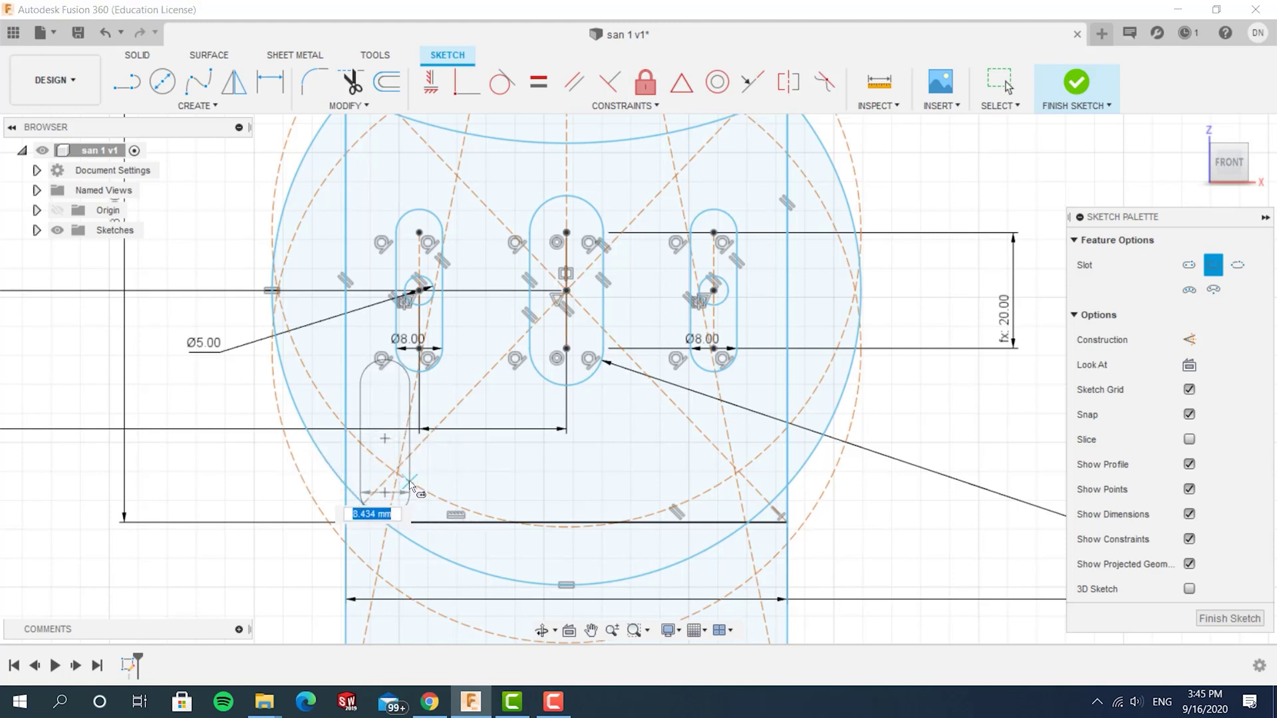
pyautogui.write('6')
pyautogui.press('Return')
pyautogui.press('Escape')
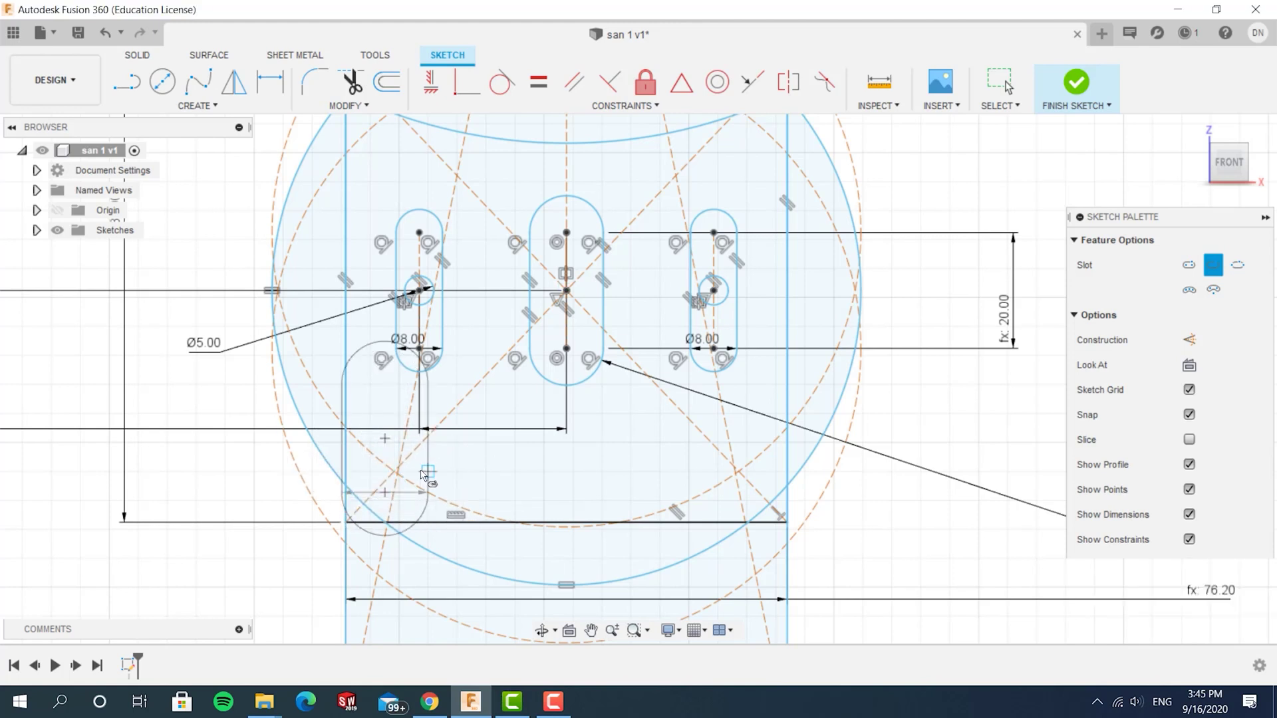
# Step: Dimension the 6 mm slot's centre-to-centre length and link it to the central slot's 20 mm length dimension
pyautogui.scroll(1, 428, 417)
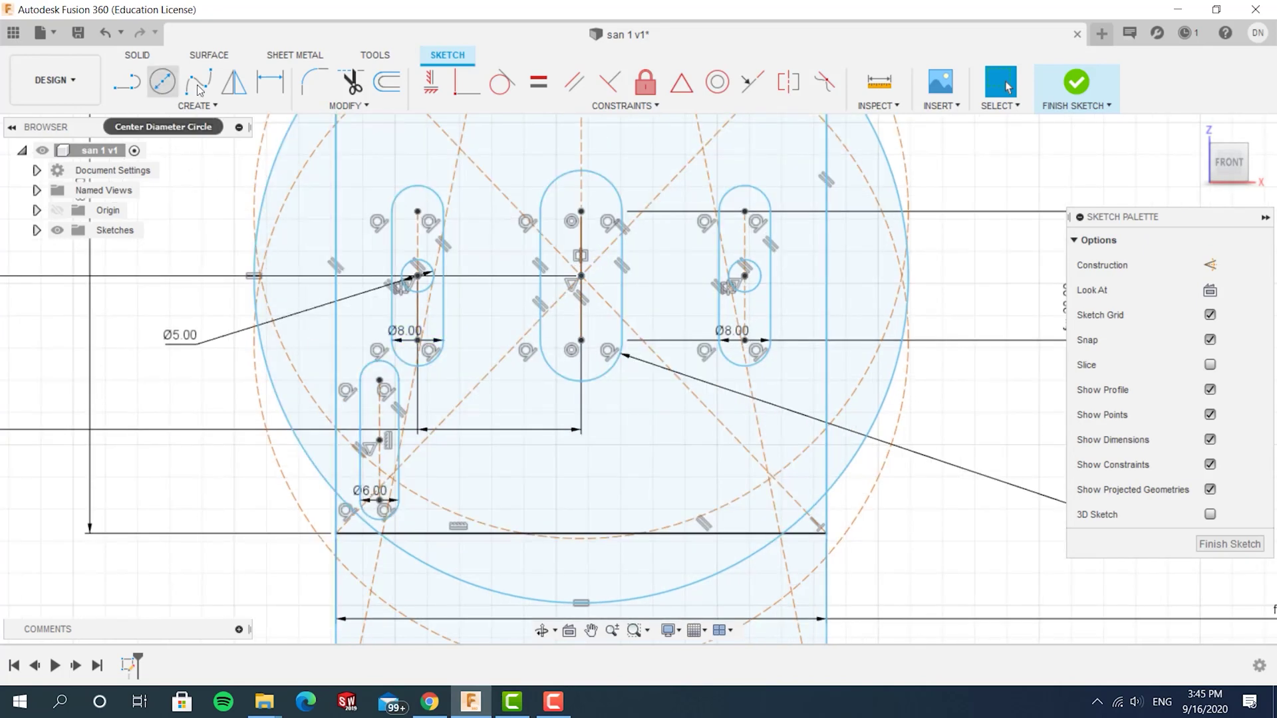
pyautogui.click(268, 85)
pyautogui.click(379, 418)
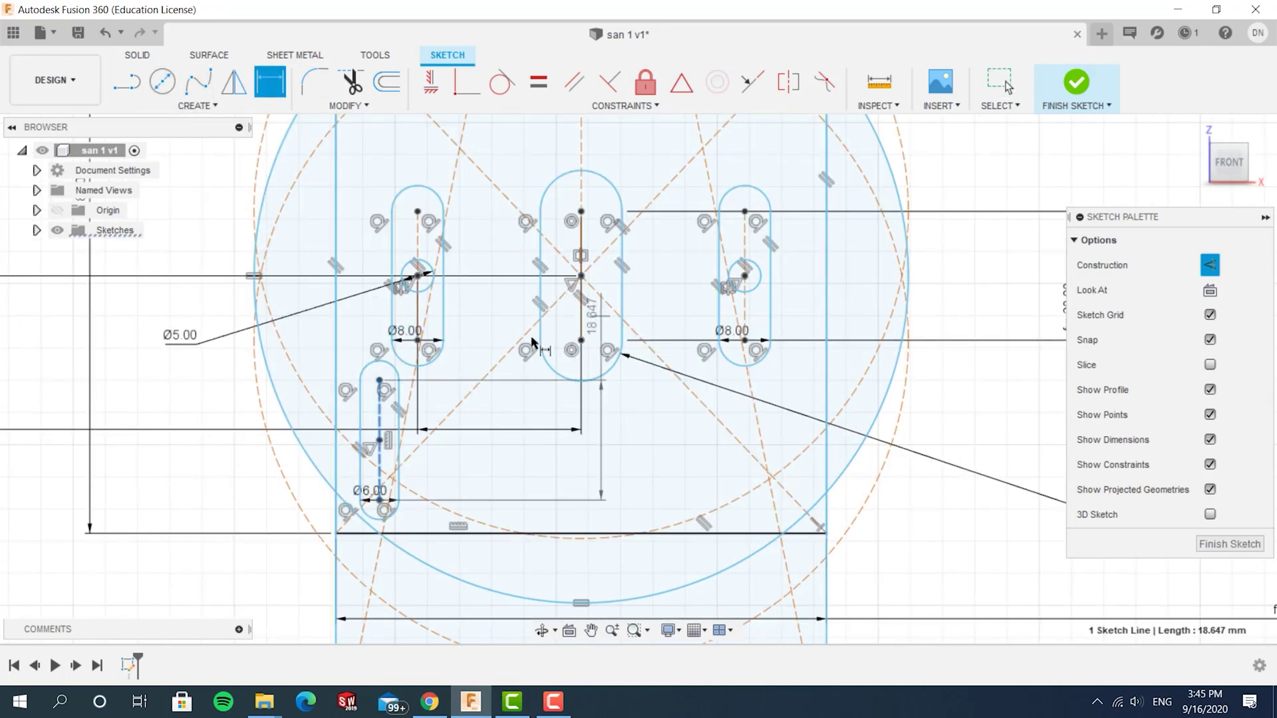
pyautogui.click(212, 399)
pyautogui.scroll(-2, 569, 404)
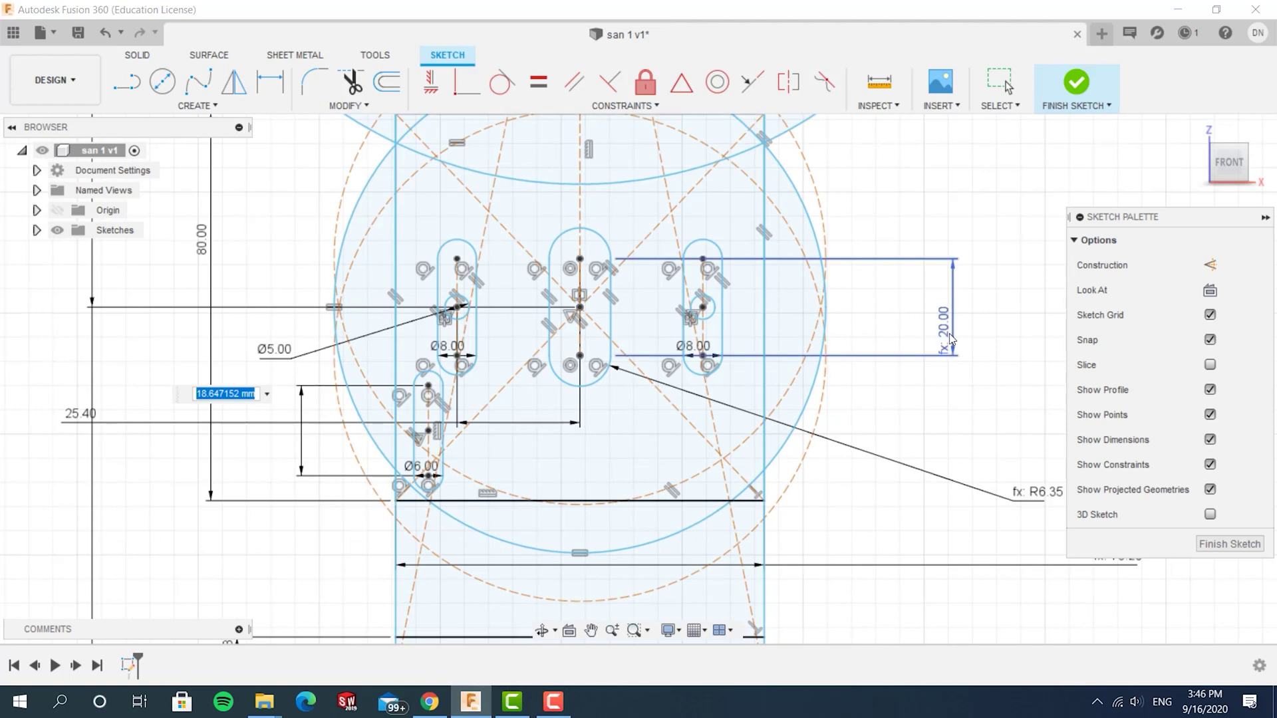
pyautogui.click(951, 339)
pyautogui.press('Return')
# Step: Dimension the gap between the 6 mm slot's left side and the rectangle's left edge and set it to 3 mm
pyautogui.scroll(1, 489, 402)
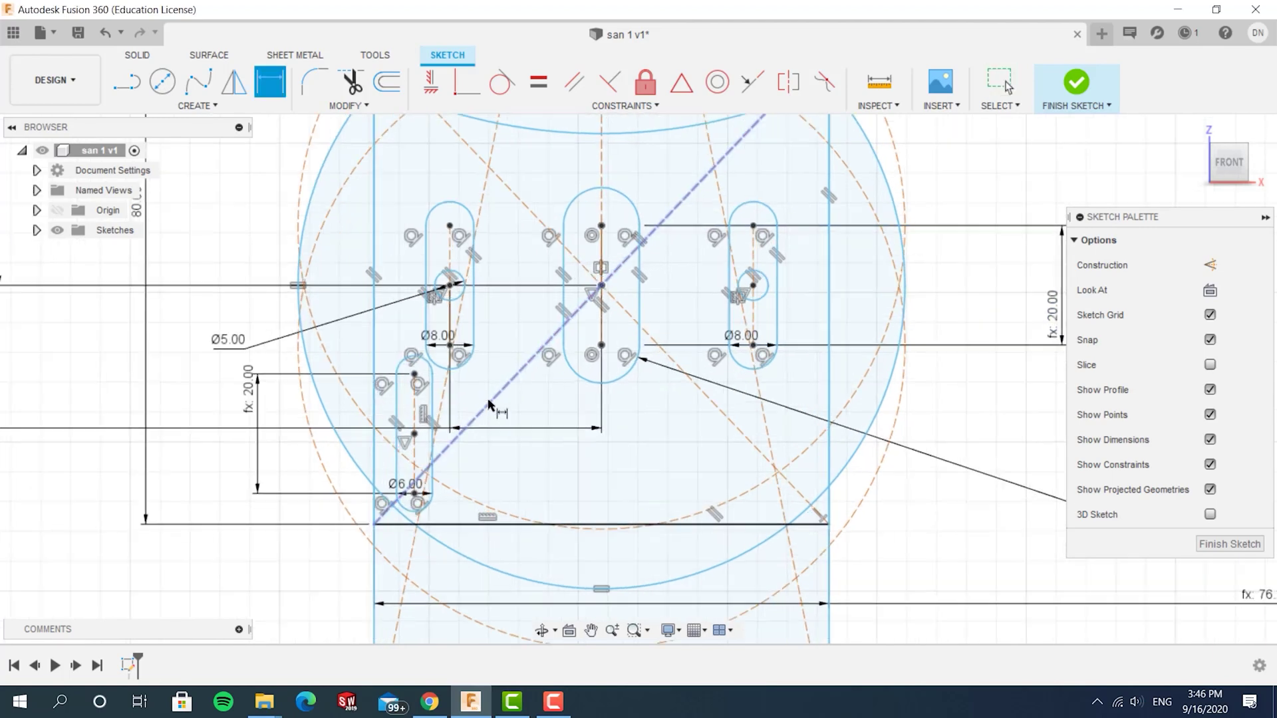
pyautogui.scroll(2, 488, 403)
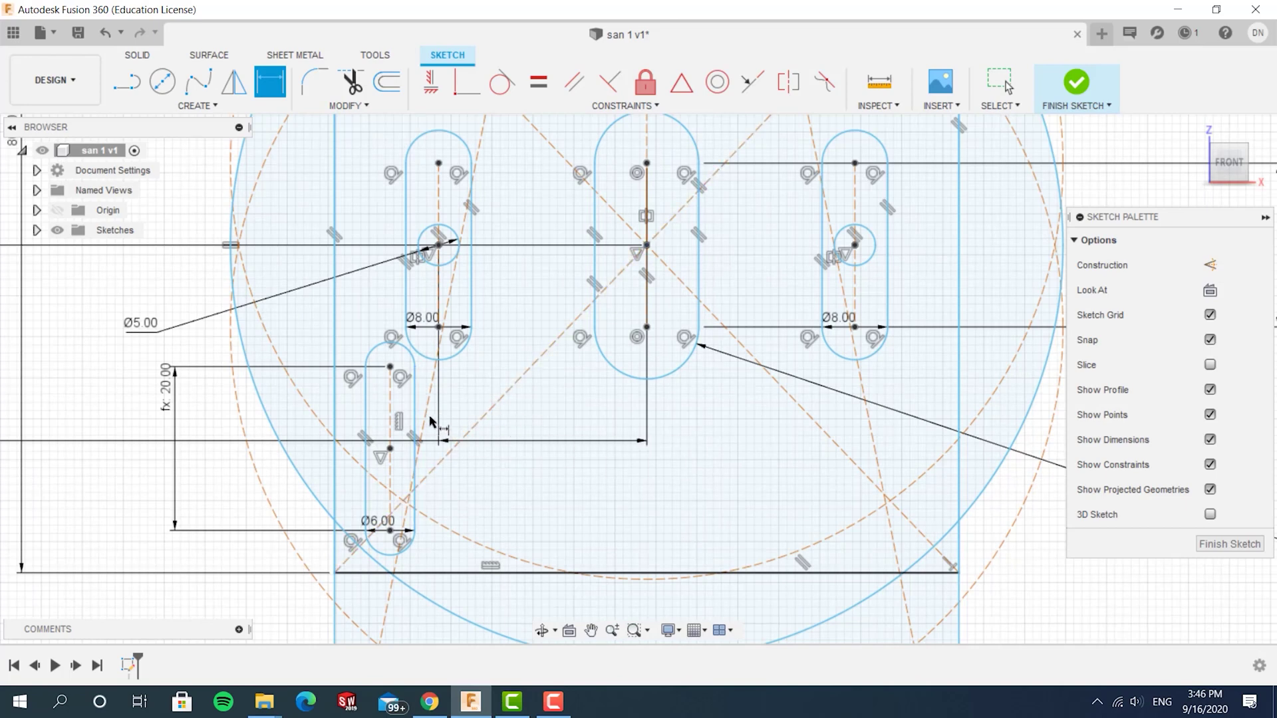
pyautogui.scroll(-1, 432, 428)
pyautogui.click(370, 482)
pyautogui.click(343, 484)
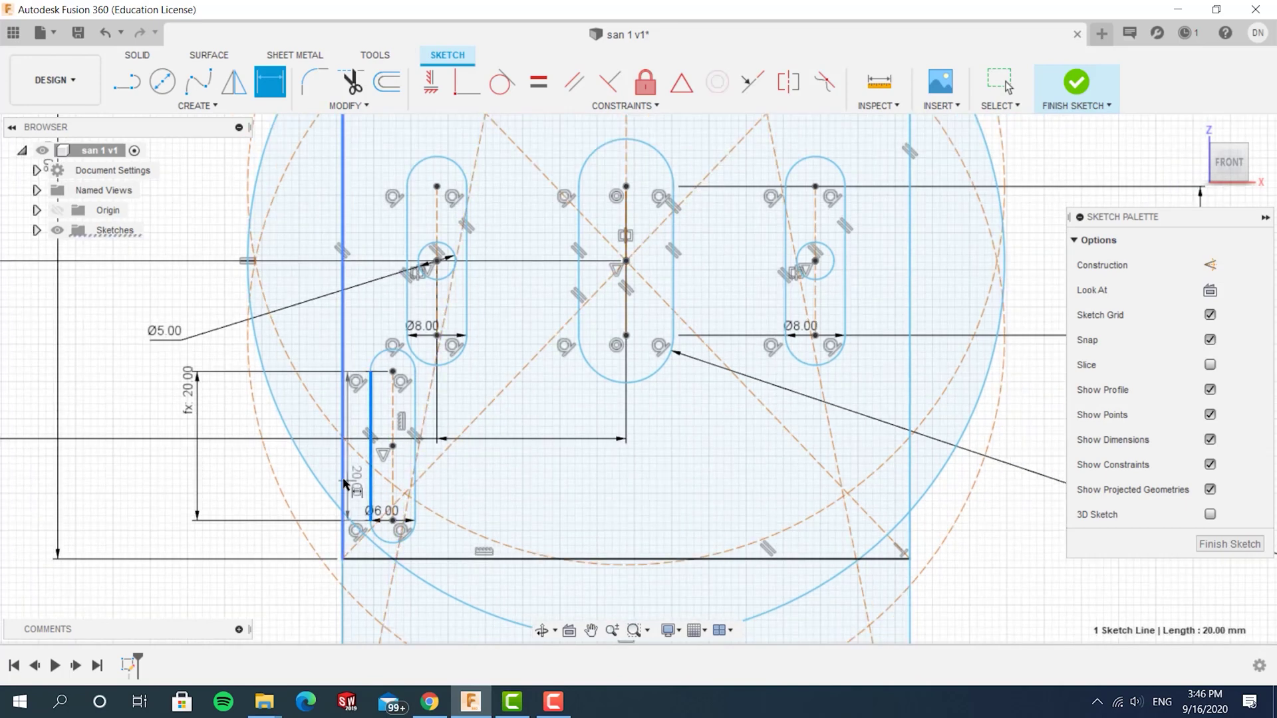
pyautogui.click(313, 464)
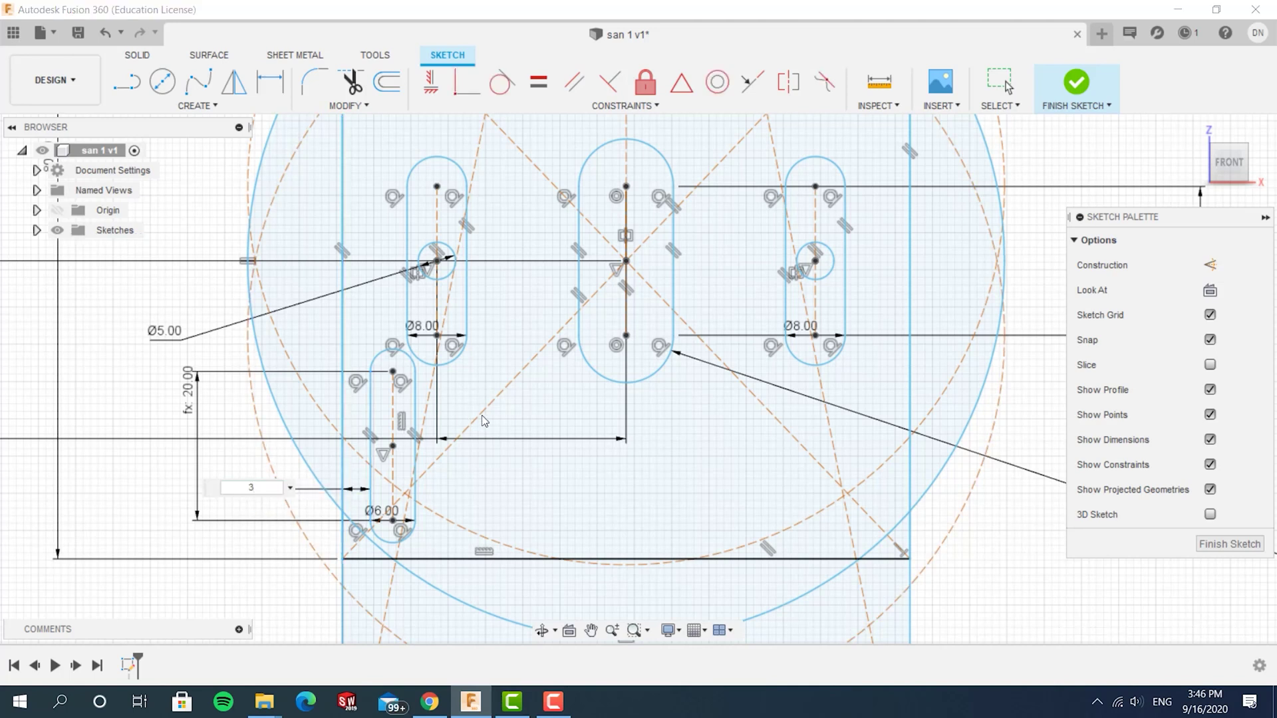
pyautogui.write('3')
pyautogui.press('Return')
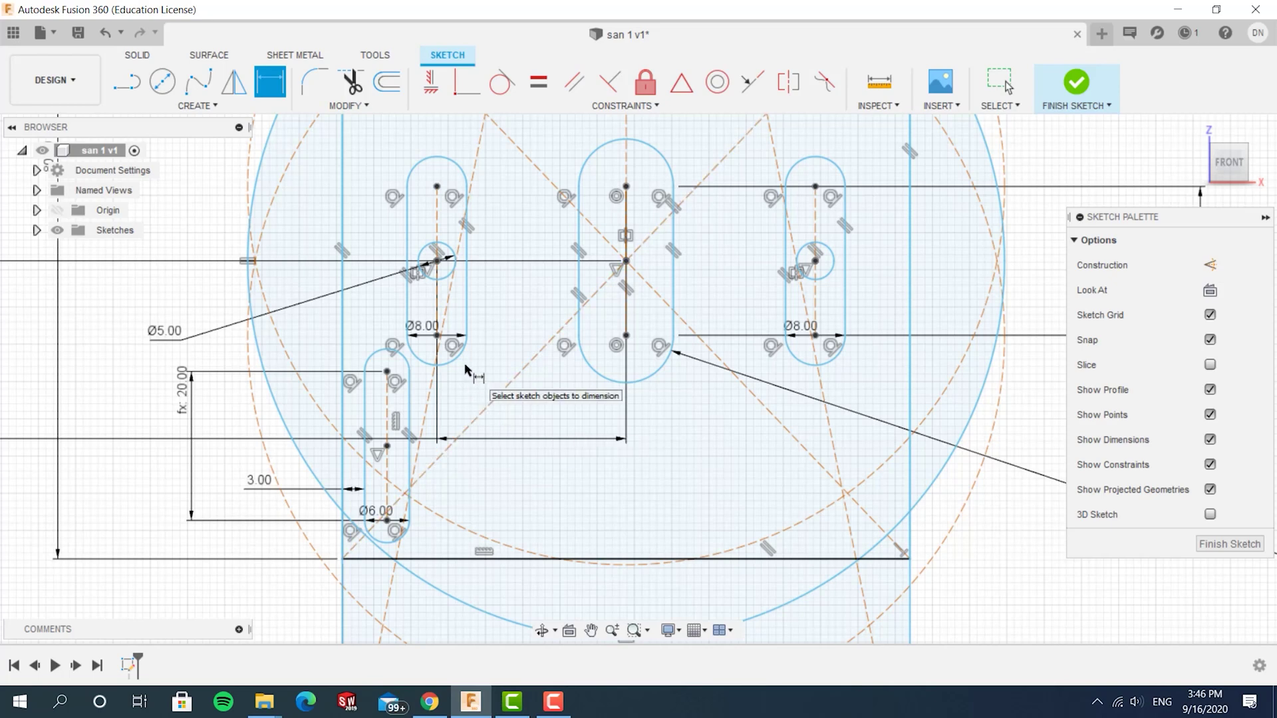
# Step: Dimension the vertical distance from the 6 mm slot's lower arc centre to the rectangle's lower edge and set it to 6 mm
pyautogui.scroll(-3, 522, 417)
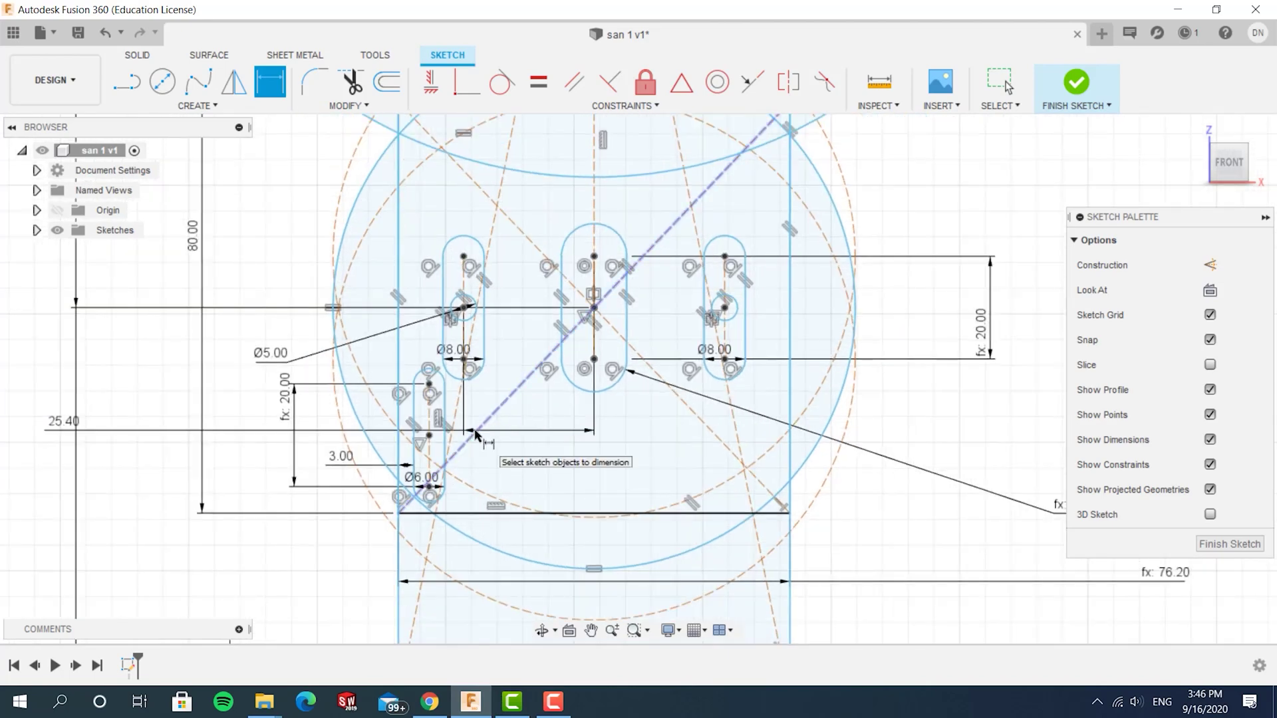
pyautogui.scroll(2, 475, 433)
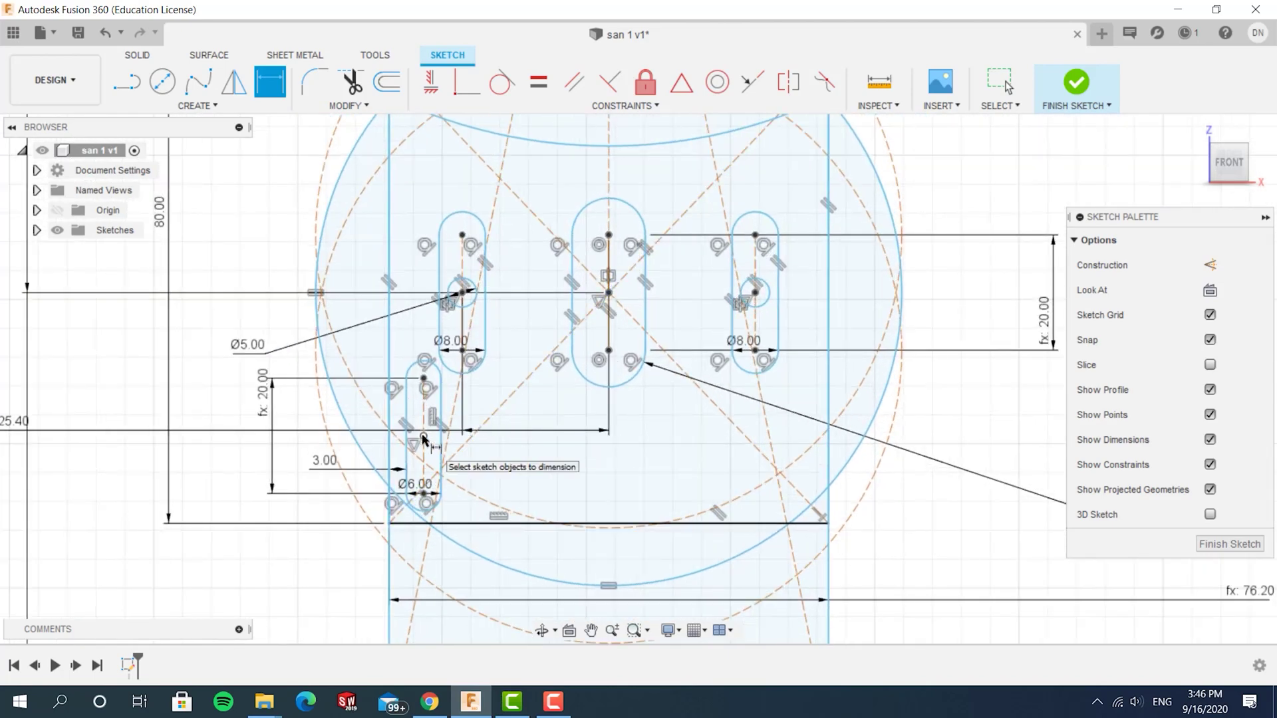
pyautogui.click(440, 503)
pyautogui.click(435, 523)
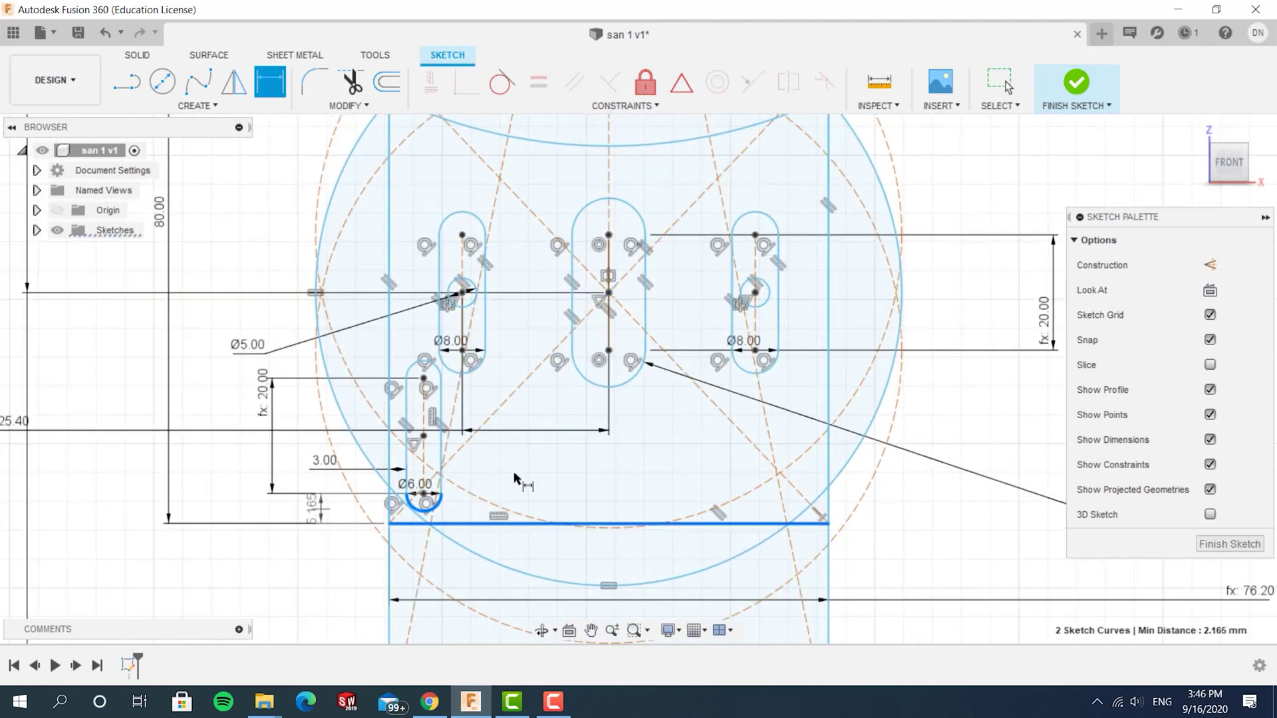
pyautogui.click(321, 508)
pyautogui.write('6')
pyautogui.press('Return')
# Step: Set the height of the rectangle around the slots to 90 mm
pyautogui.scroll(-3, 625, 417)
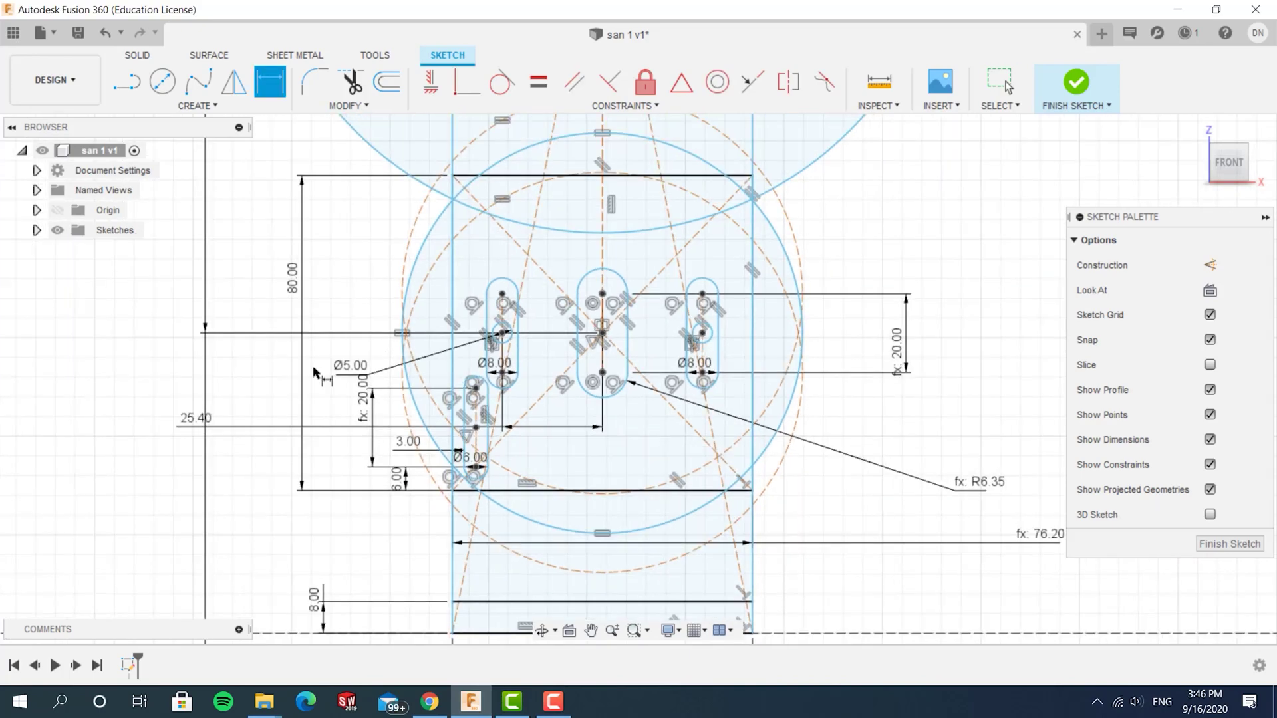
pyautogui.doubleClick(293, 278)
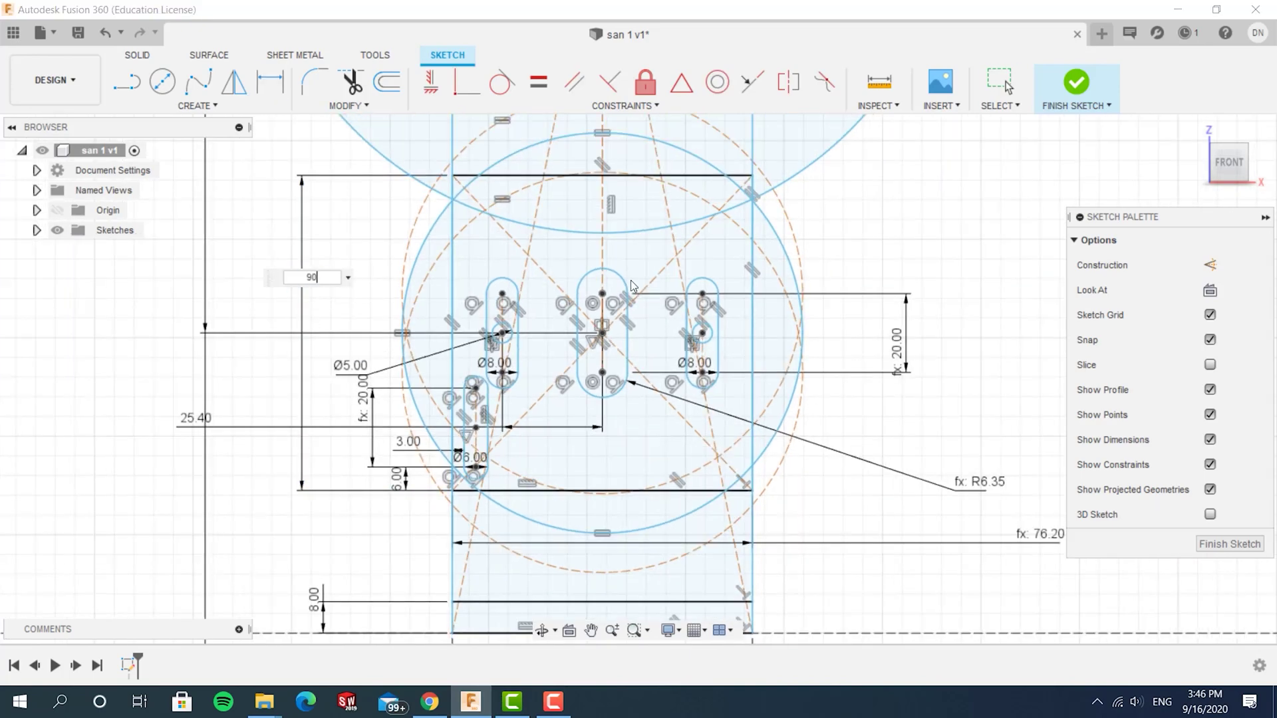
pyautogui.press('Return')
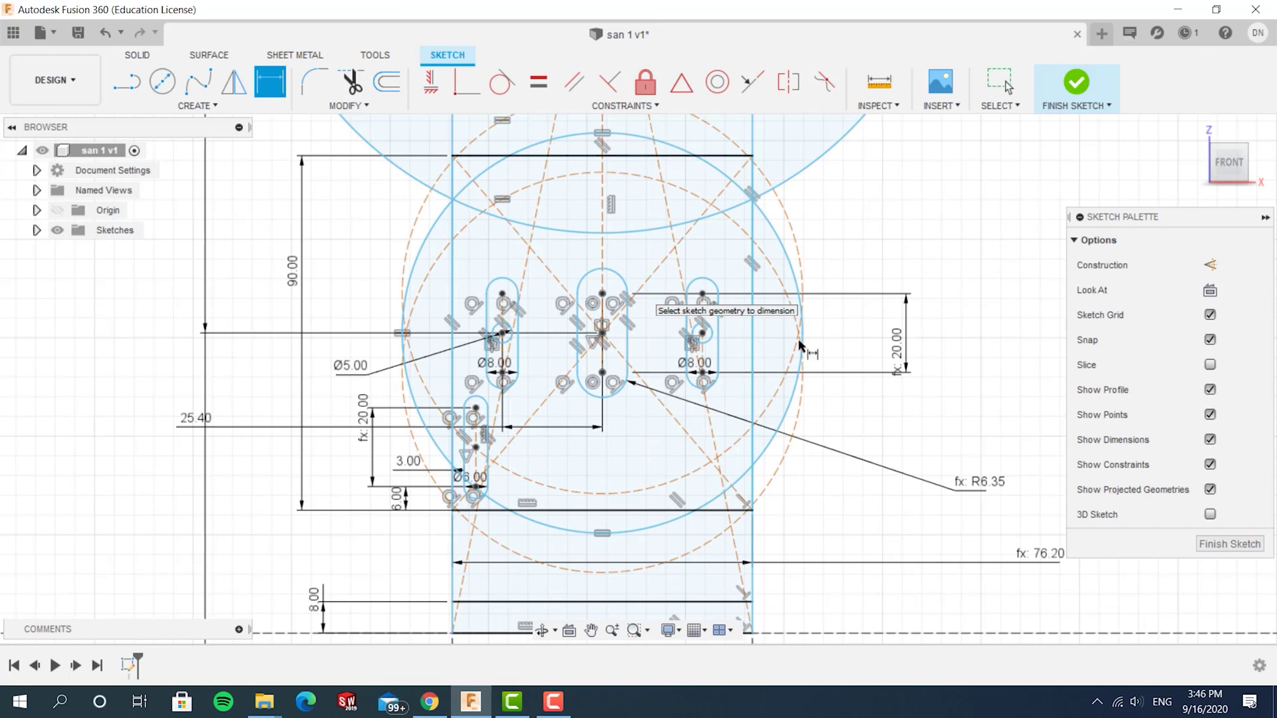
pyautogui.scroll(2, 666, 321)
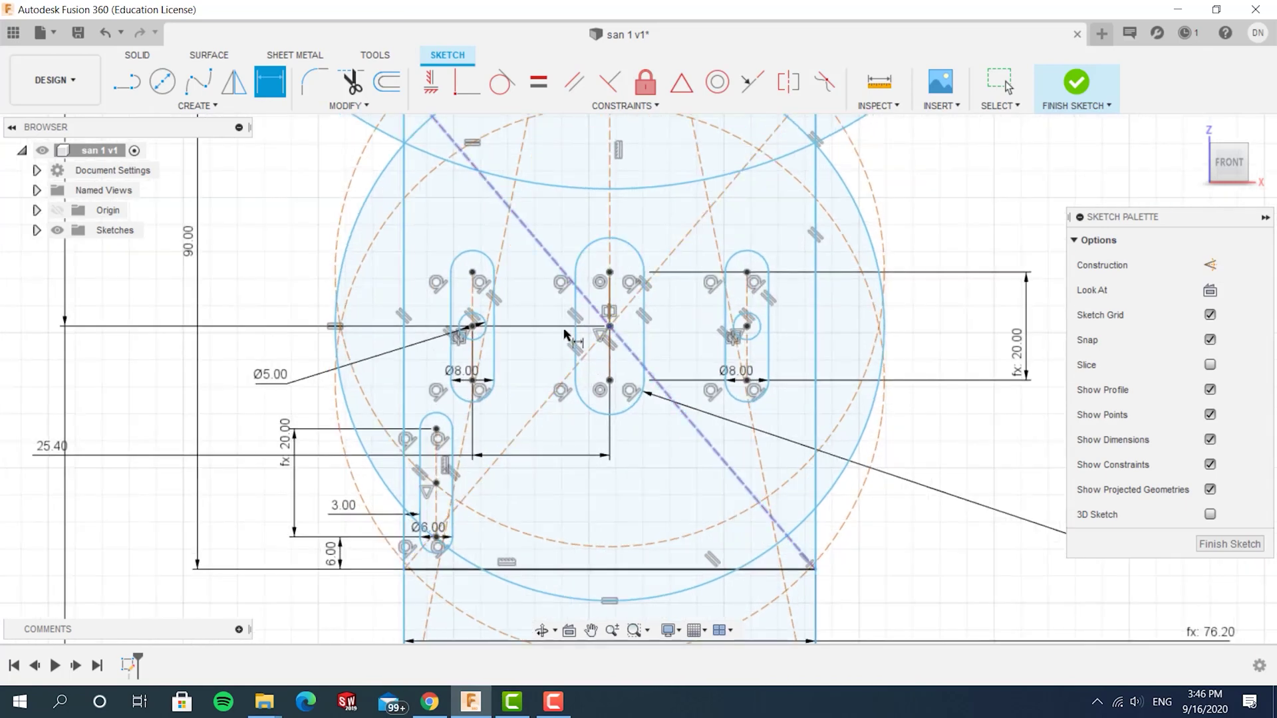